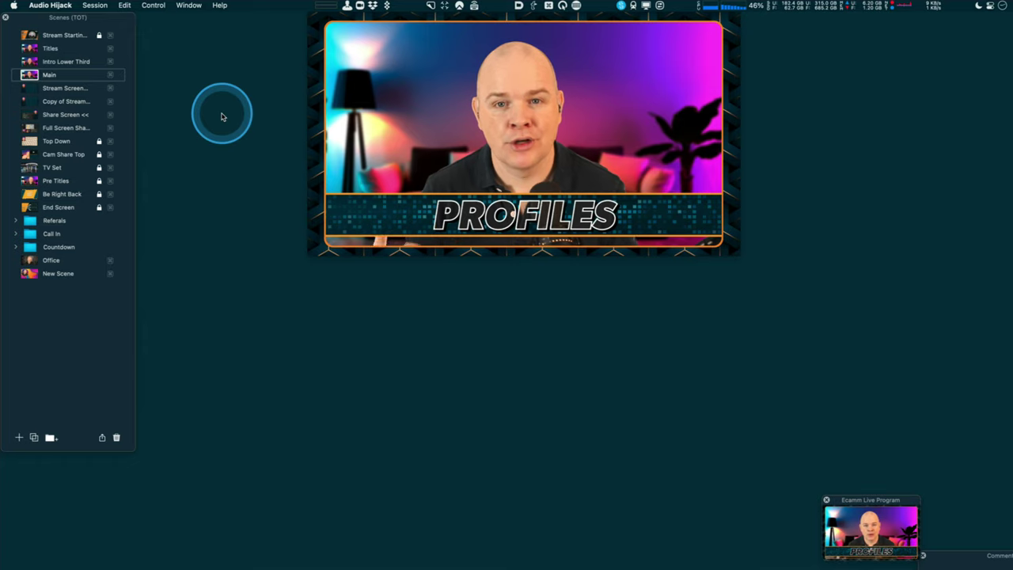
Switch to Ecamm Live and review the commands and saved profiles available for managing profiles.
mouse_move(858, 518)
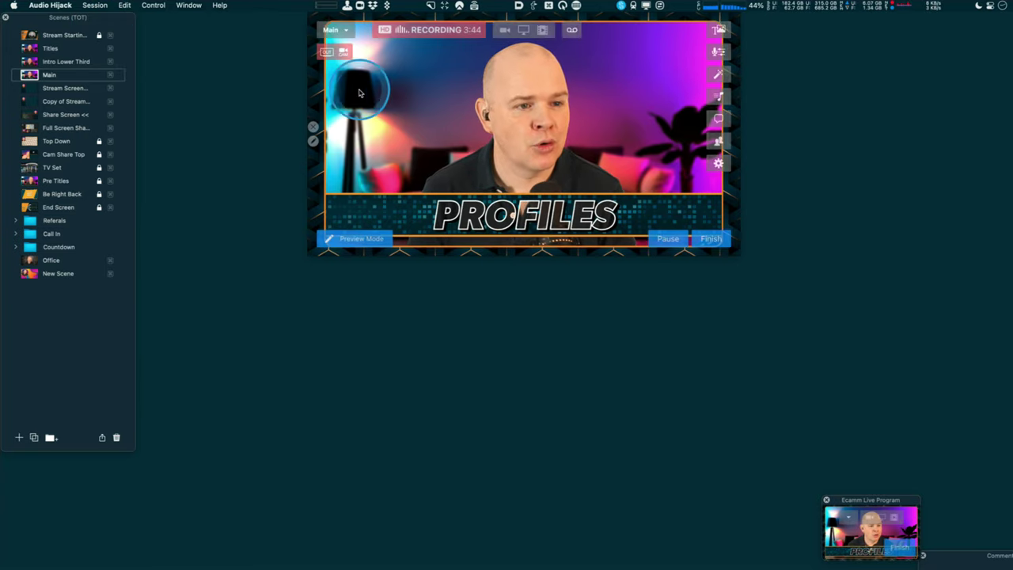
left_click(412, 93)
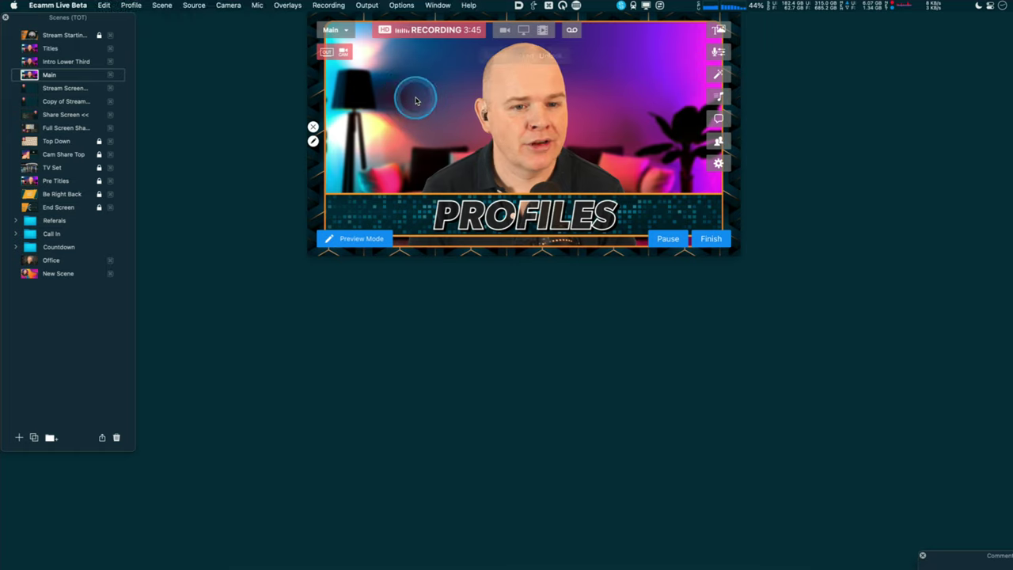
left_click(136, 6)
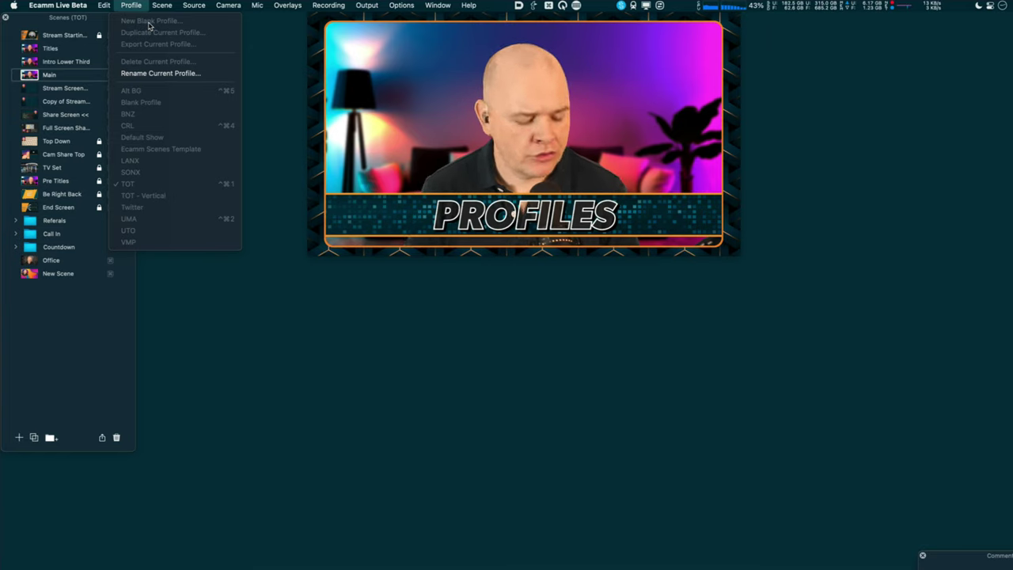
mouse_move(104, 5)
left_click_drag(127, 31, 138, 41)
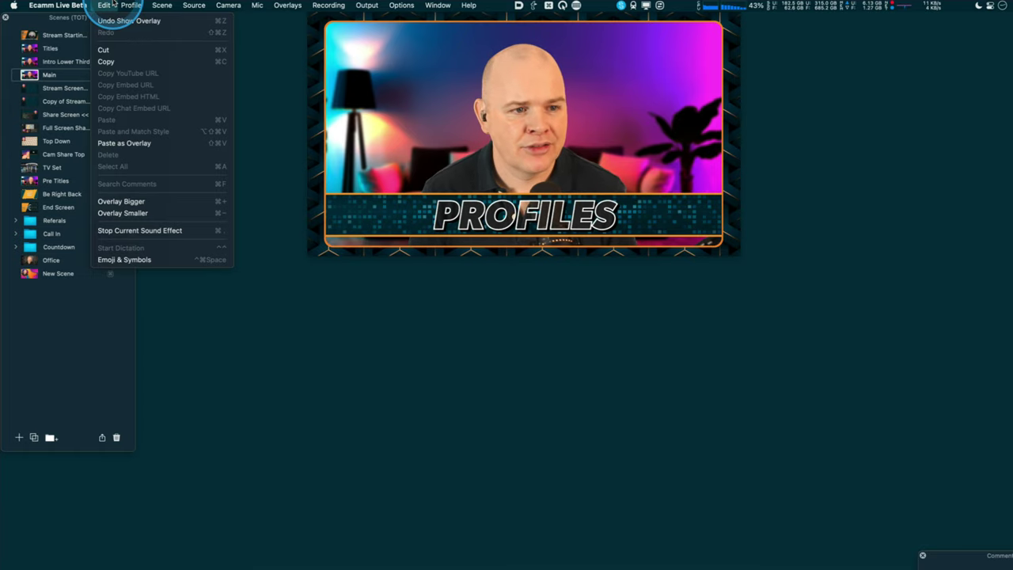
left_click(132, 6)
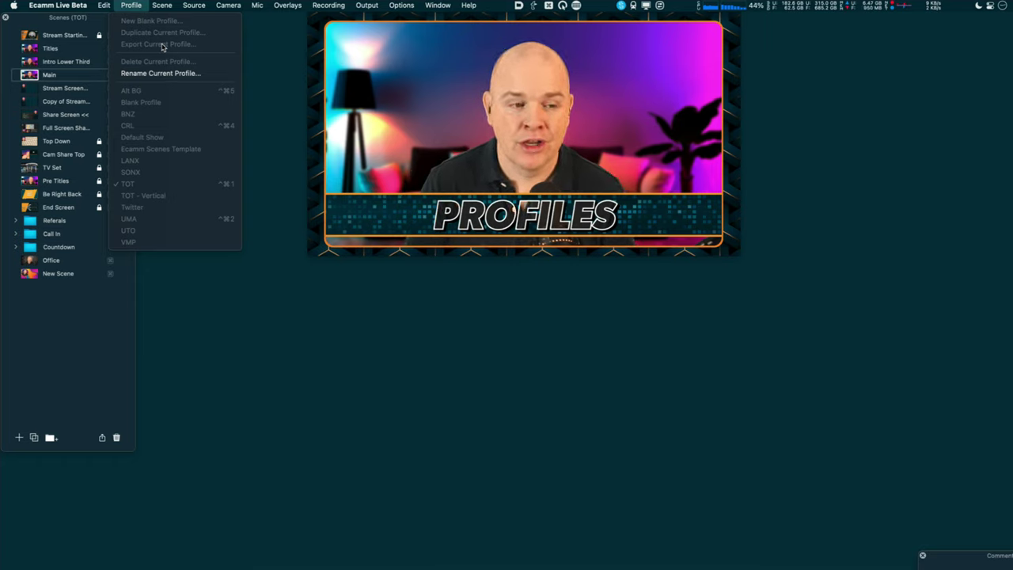
left_click(188, 35)
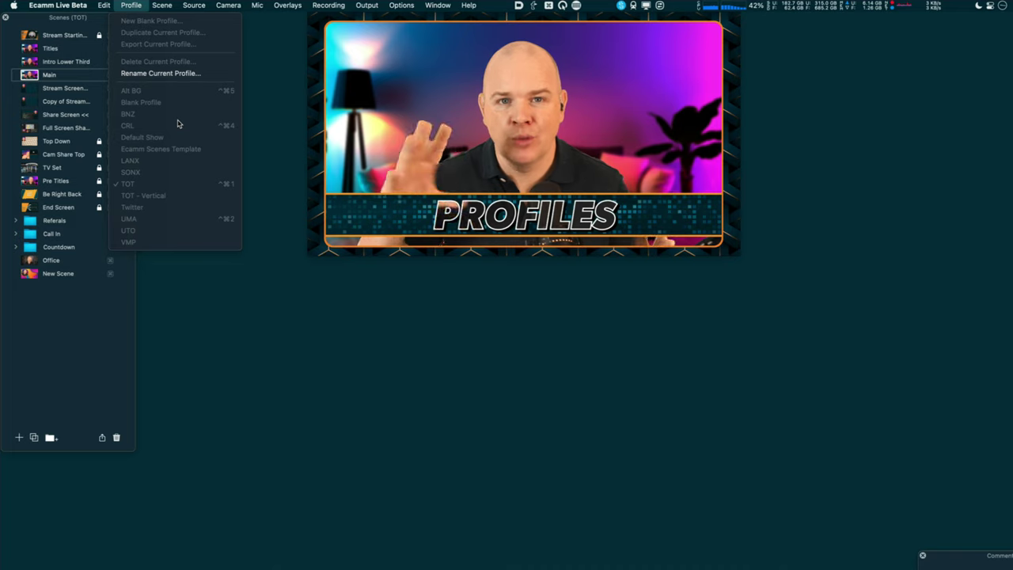
left_click(165, 139)
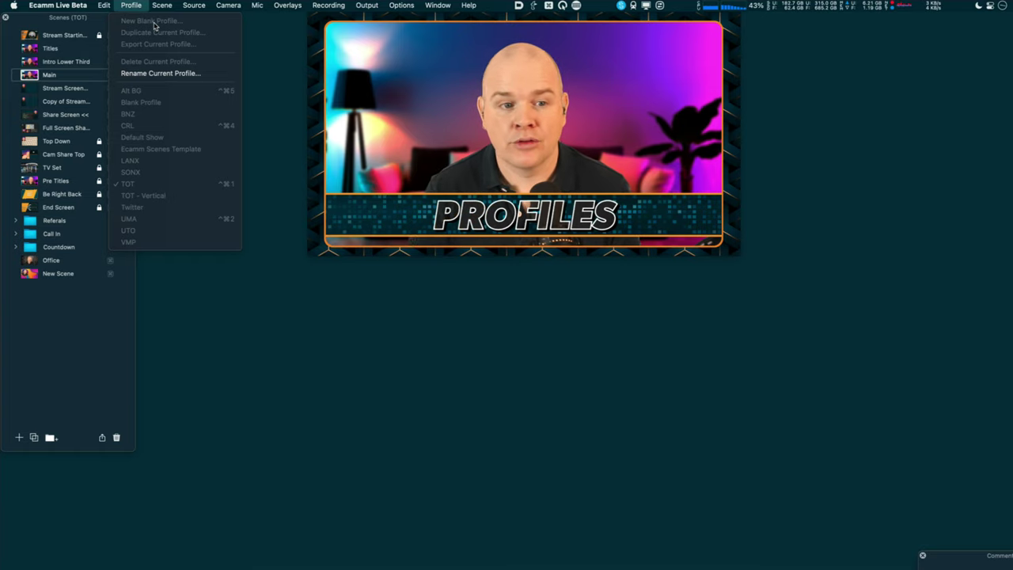
Examine the available stream size and stream aspect options.
mouse_move(387, 10)
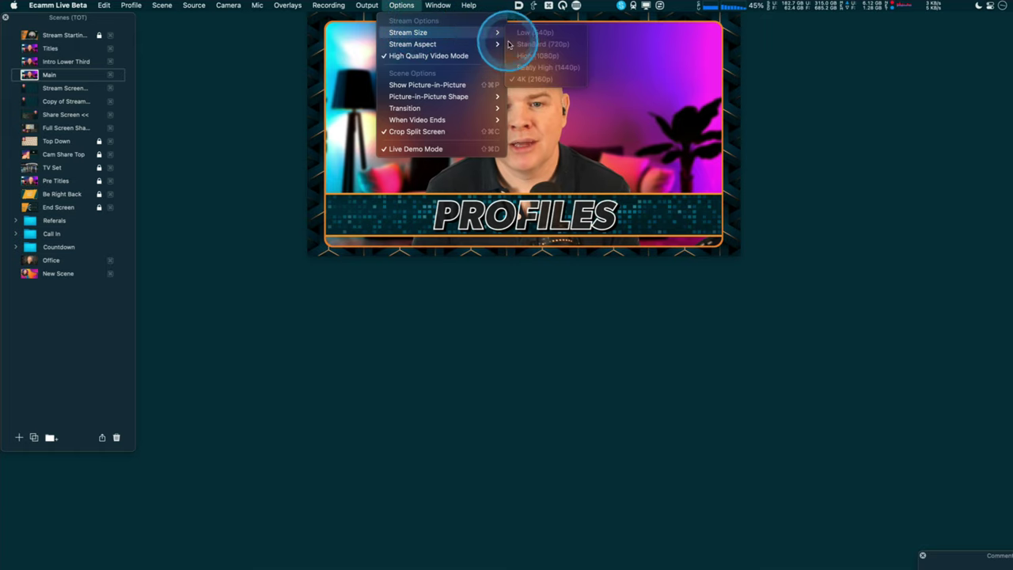
mouse_move(427, 44)
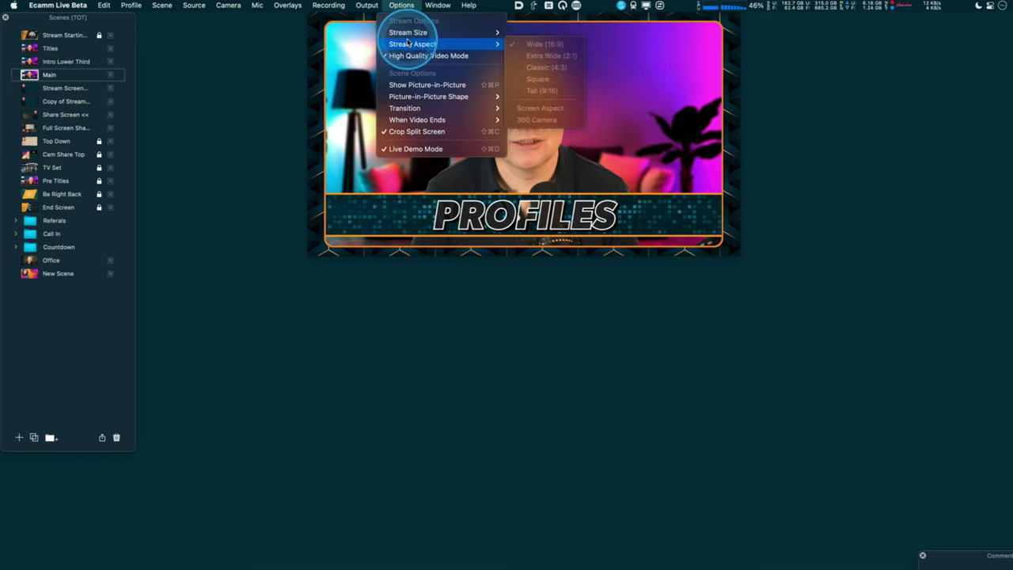
left_click(696, 174)
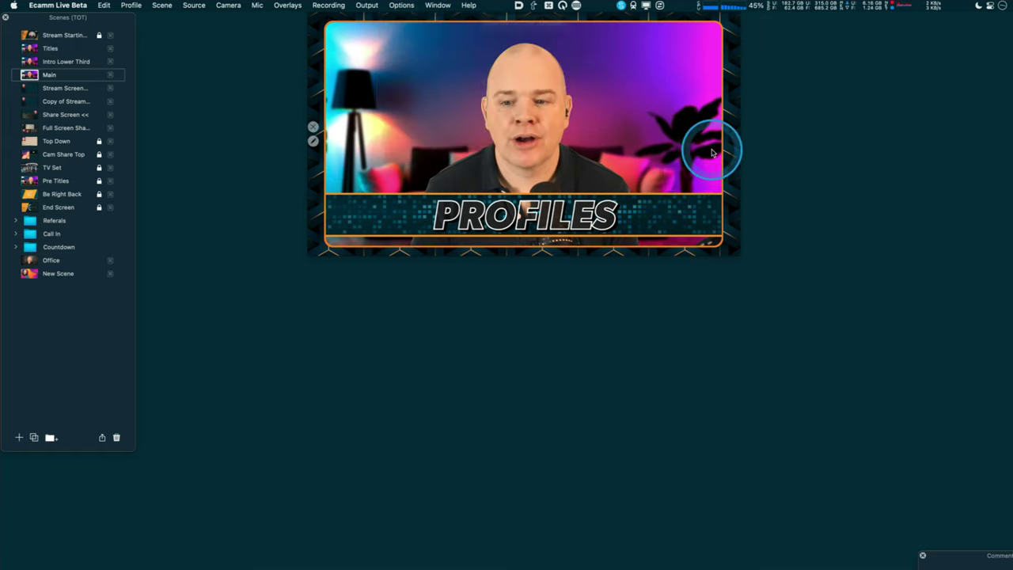
mouse_move(723, 130)
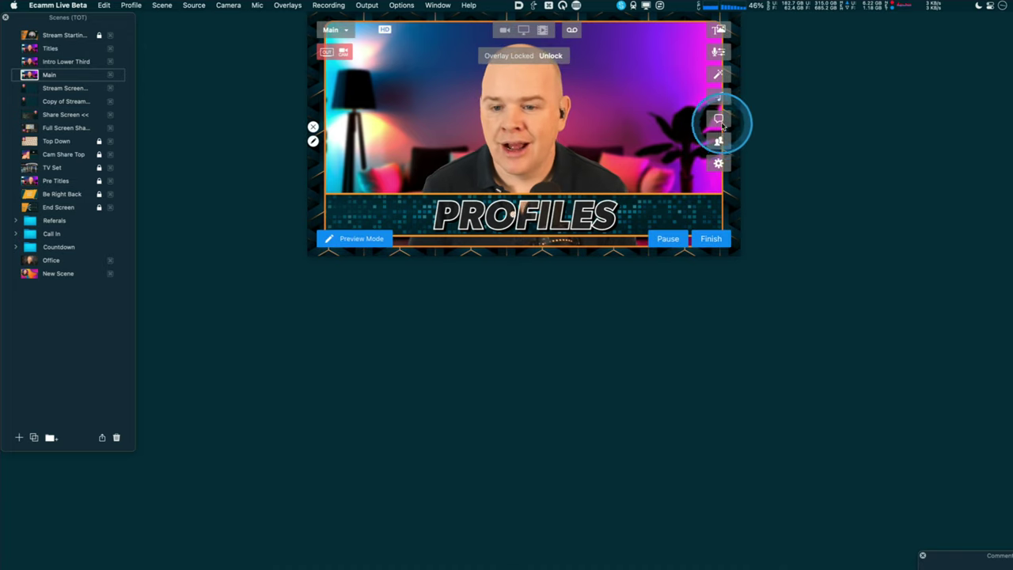
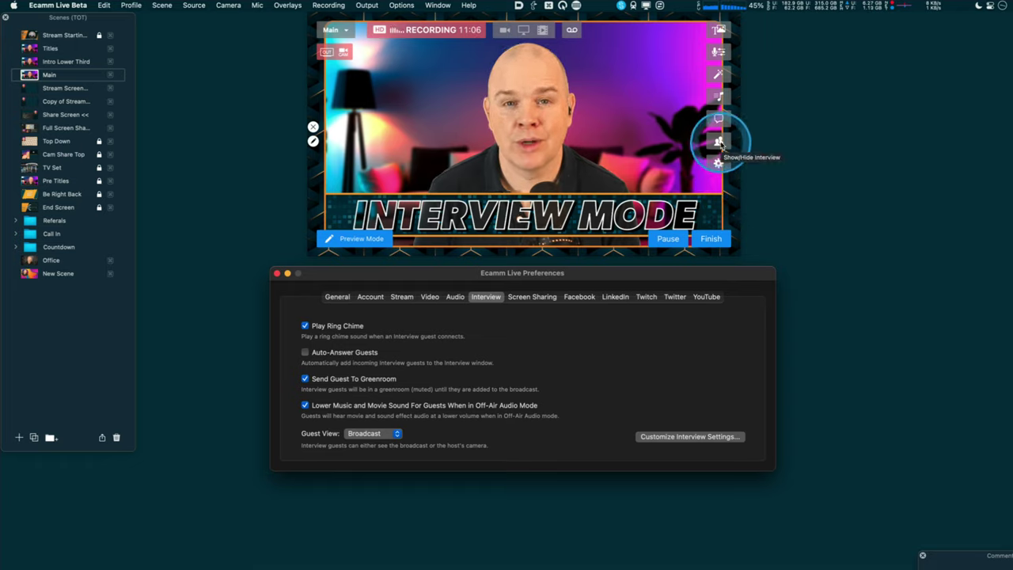
Show the Interview window and move the Preferences window clear of it.
left_click(720, 143)
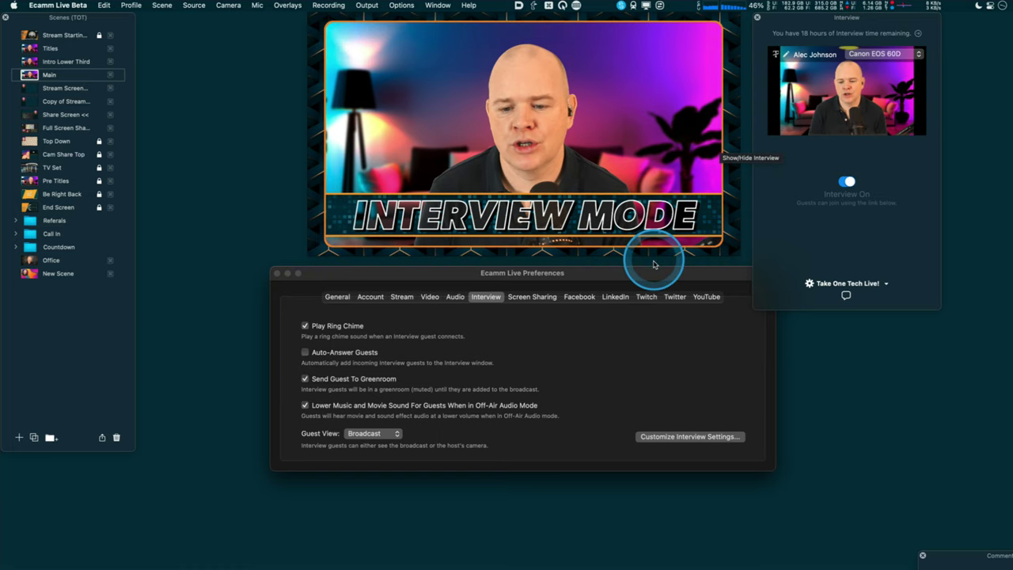
left_click_drag(653, 273, 594, 283)
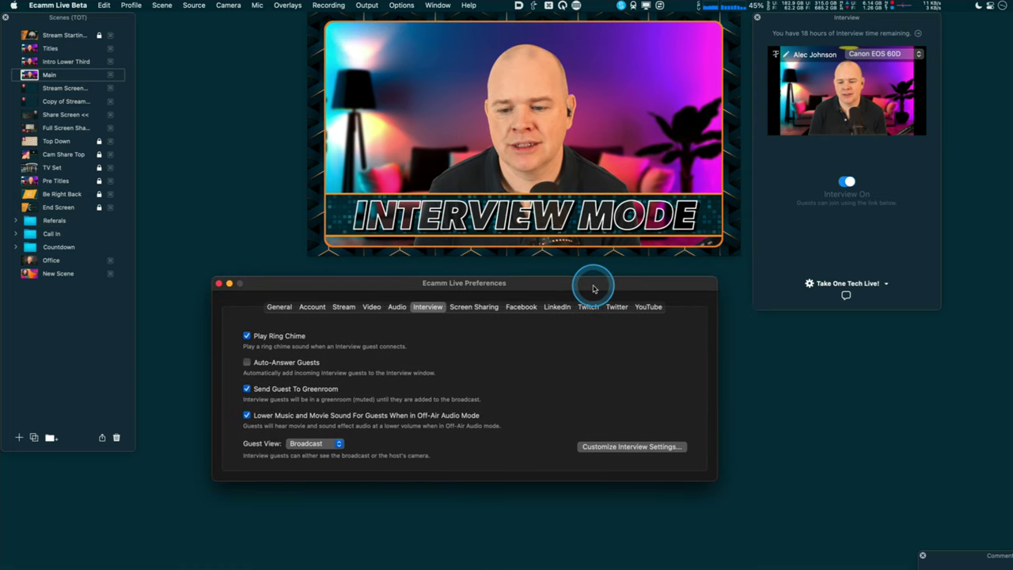
left_click(851, 242)
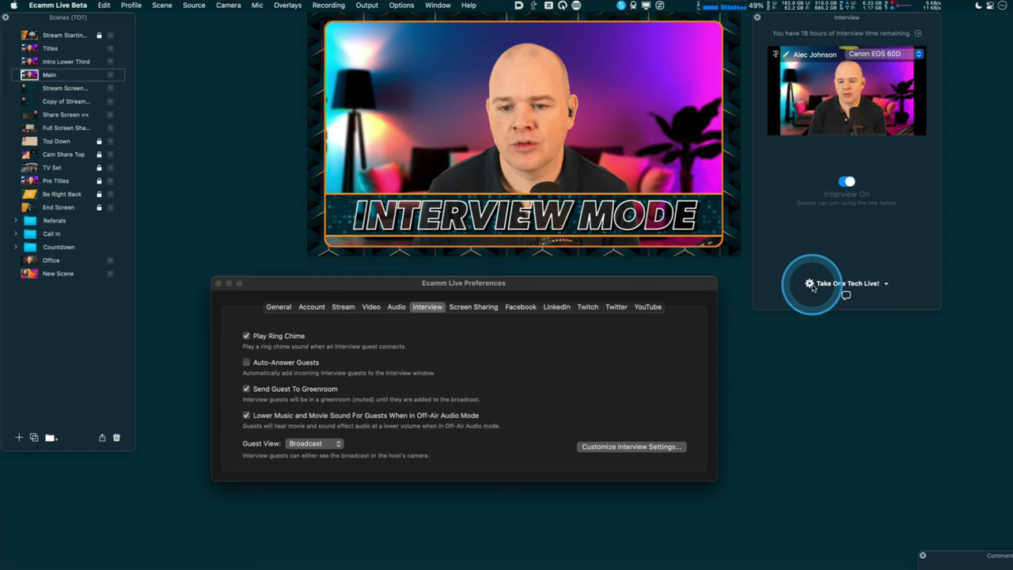
Try guest.ecamm.live as the guest link domain in the Take One Tech Live! interview settings.
left_click(810, 284)
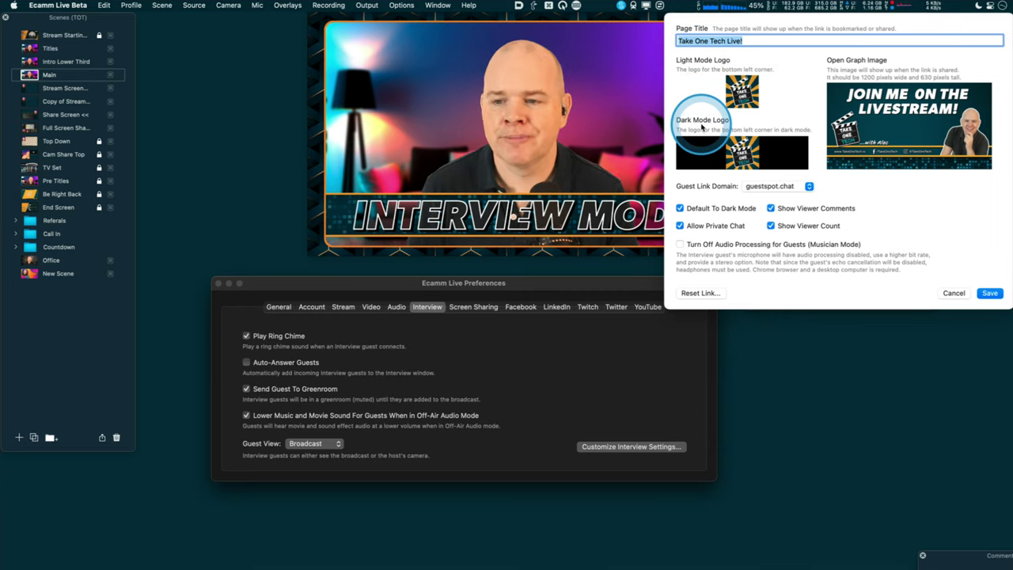
mouse_move(896, 121)
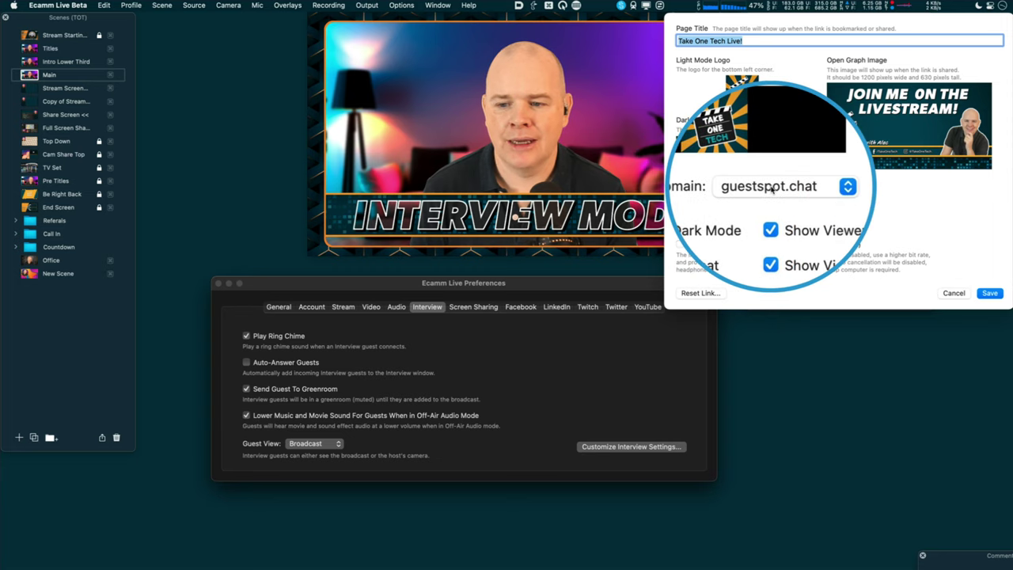
left_click(809, 188)
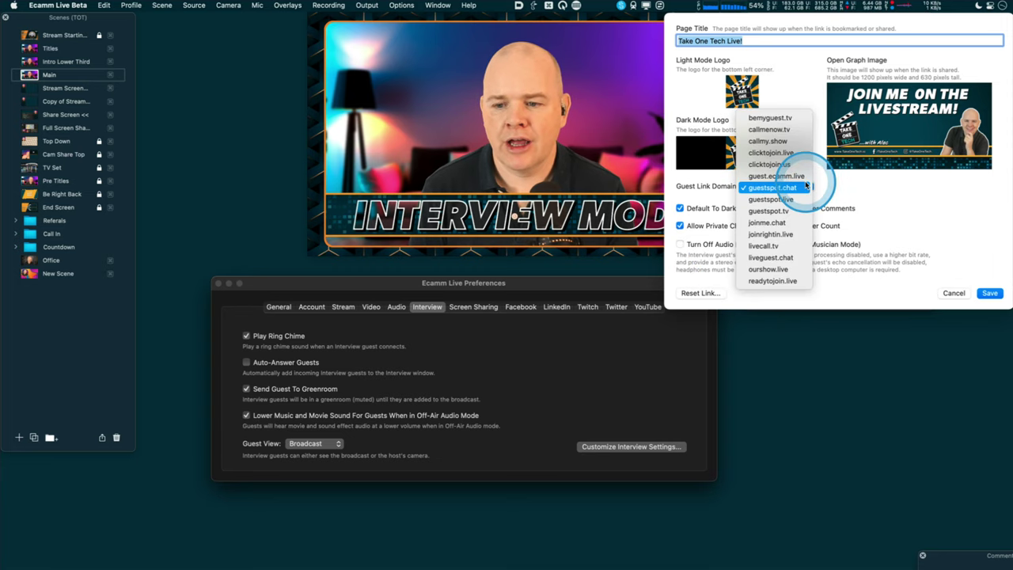
left_click(799, 176)
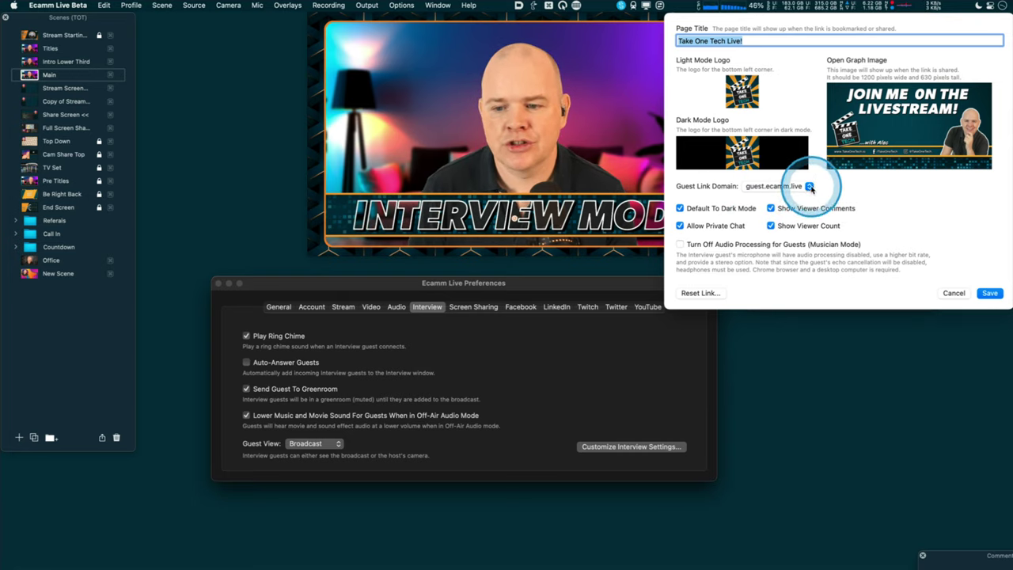
Review the alternative guest link domains and leave the interview settings without saving.
left_click(808, 186)
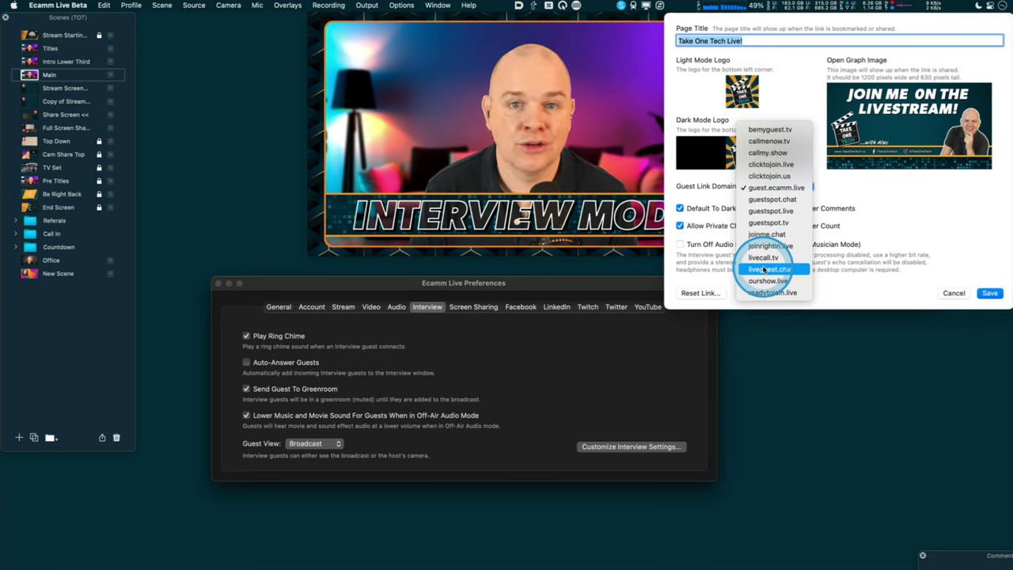
left_click(792, 187)
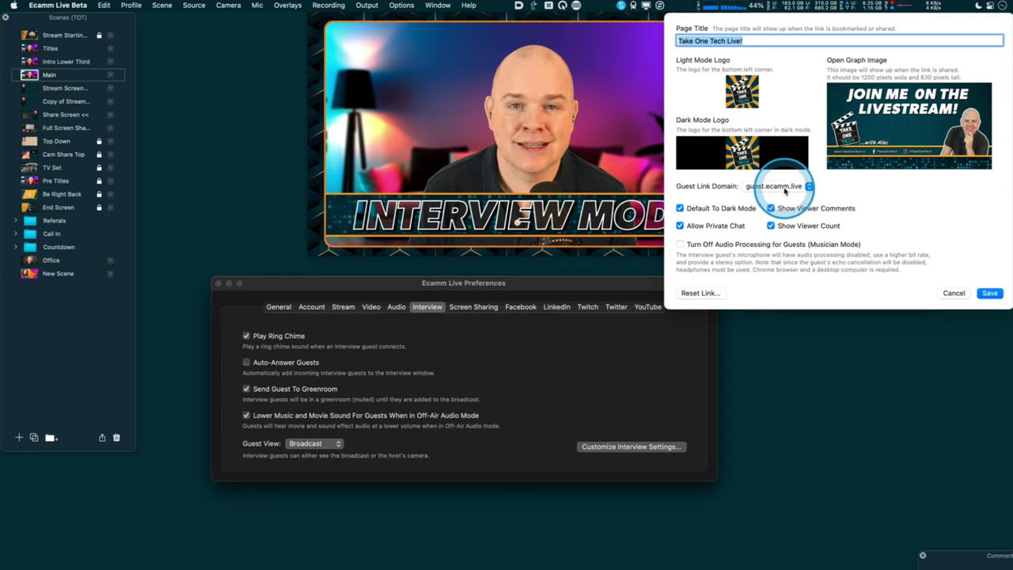
left_click(788, 187)
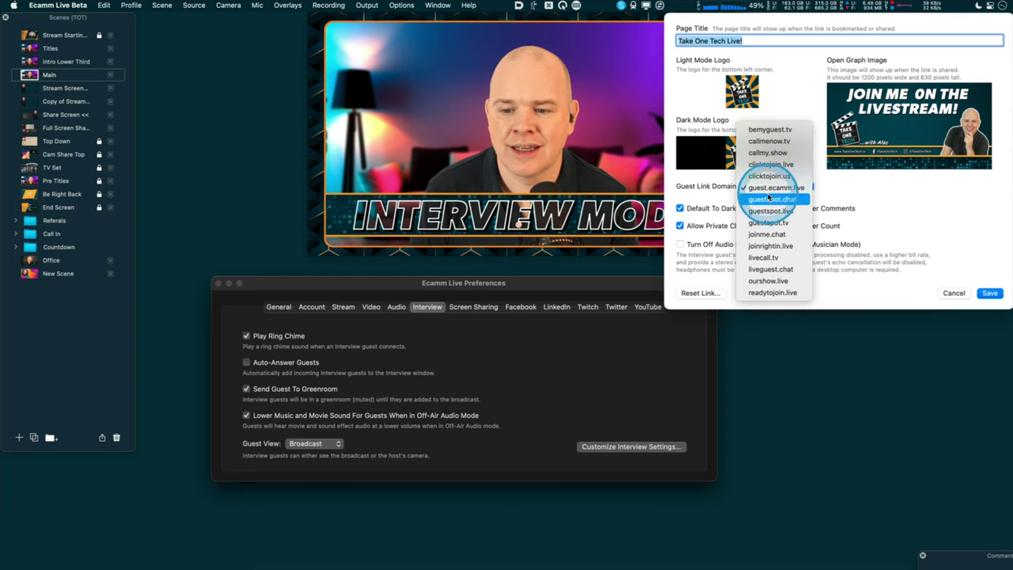
left_click(839, 194)
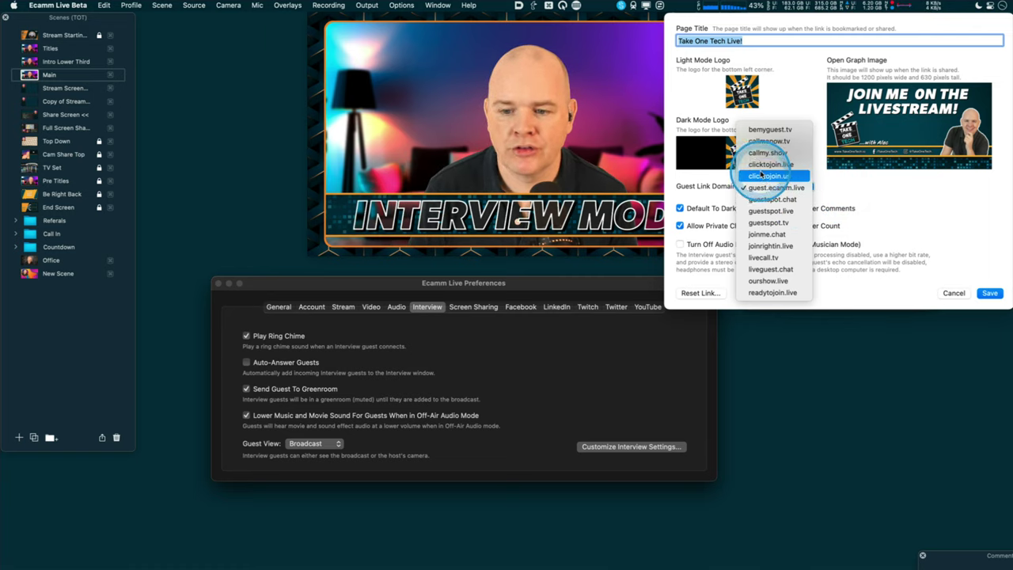
left_click(842, 190)
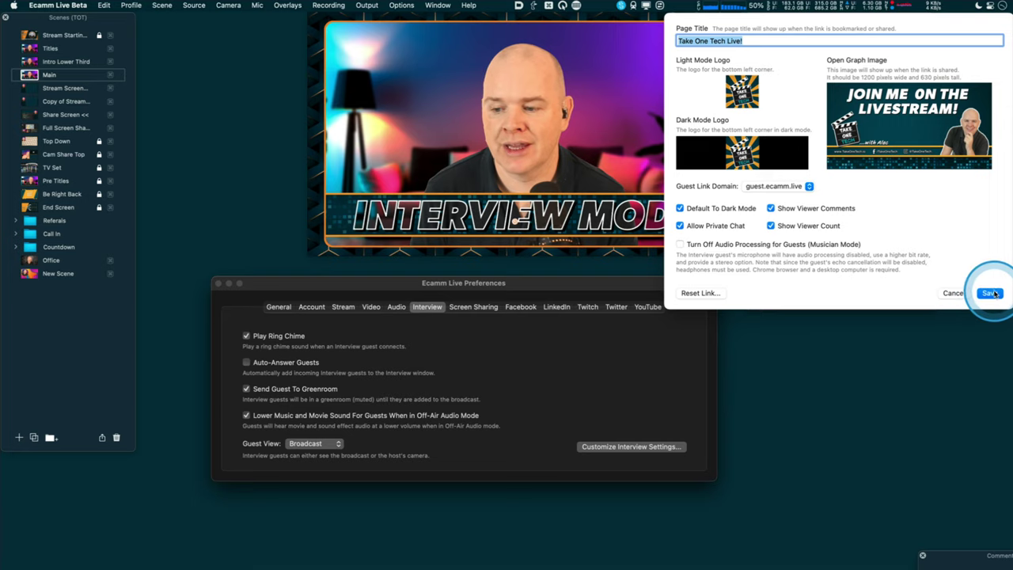
left_click(953, 294)
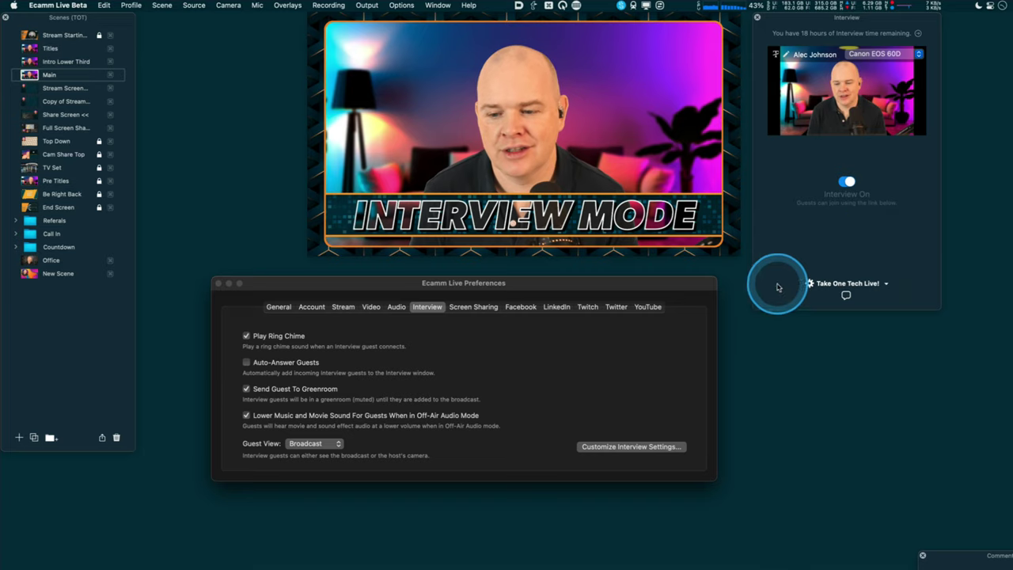
Open the Interview Chat window and check the list of saved interview settings.
left_click(846, 296)
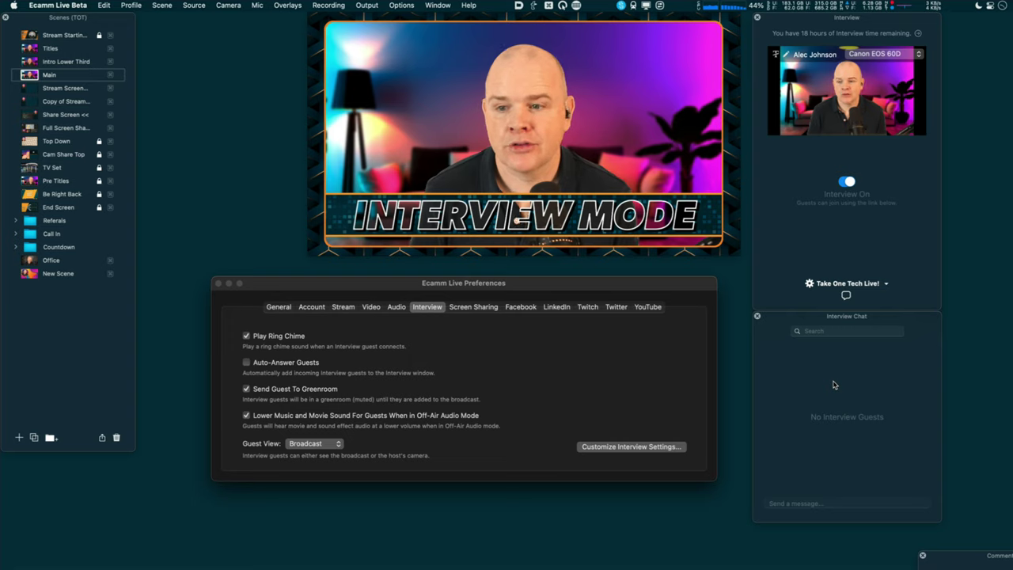
left_click(886, 285)
left_click(875, 254)
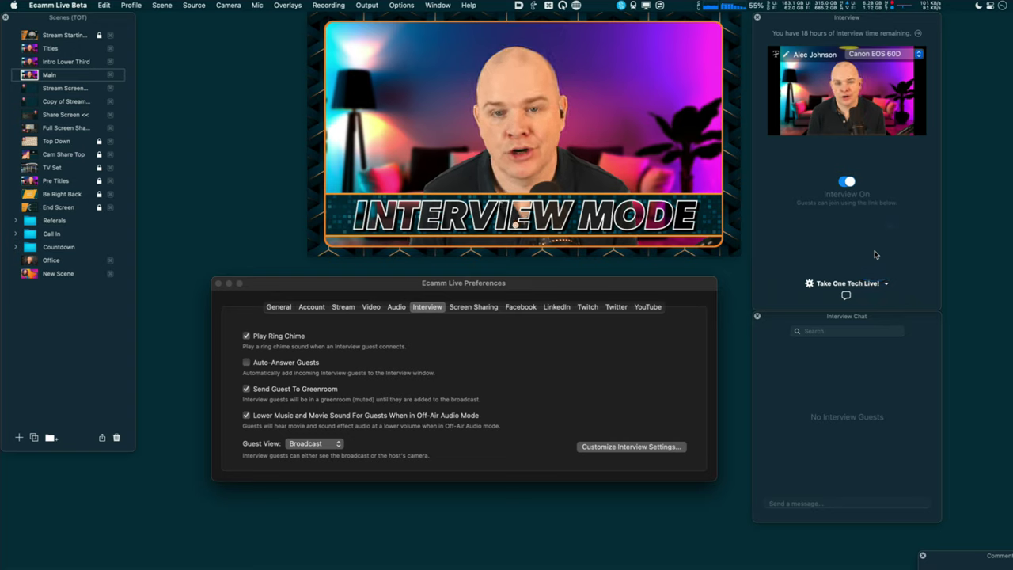
Inspect the blank form for new interview settings, cancel it without creating anything, and recheck the saved settings list.
left_click(879, 283)
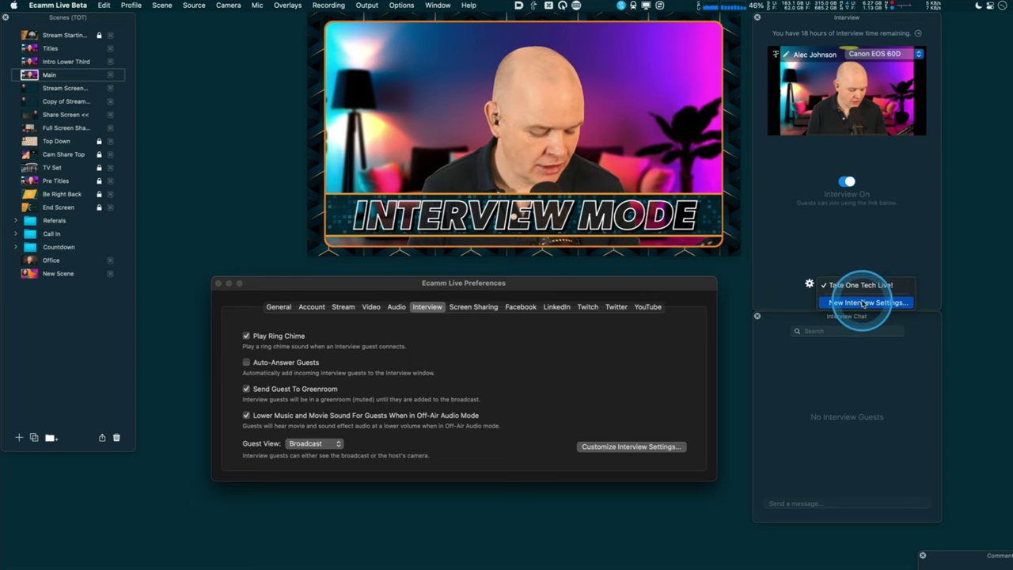
left_click(881, 284)
left_click(881, 283)
left_click(866, 303)
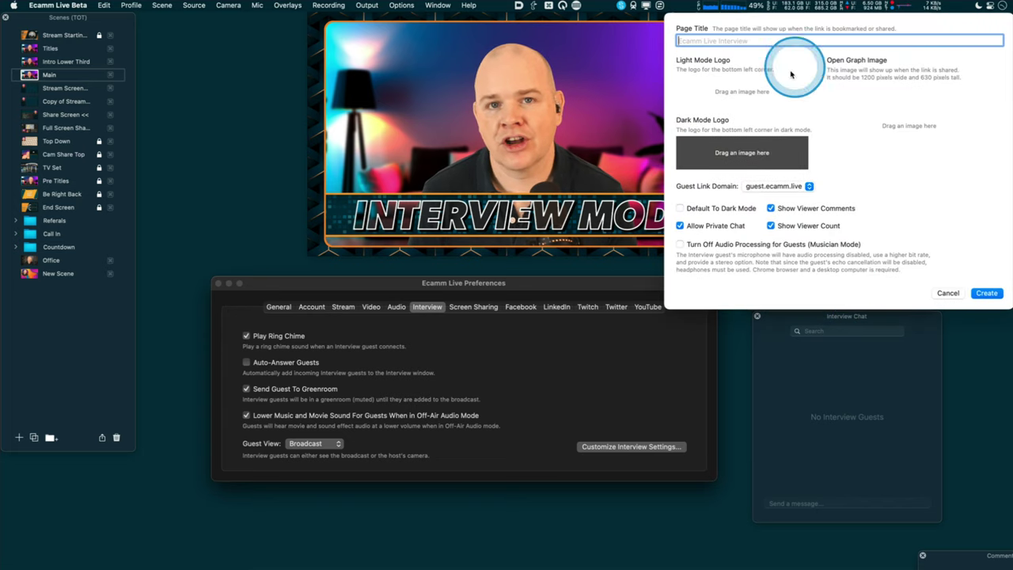
left_click(953, 294)
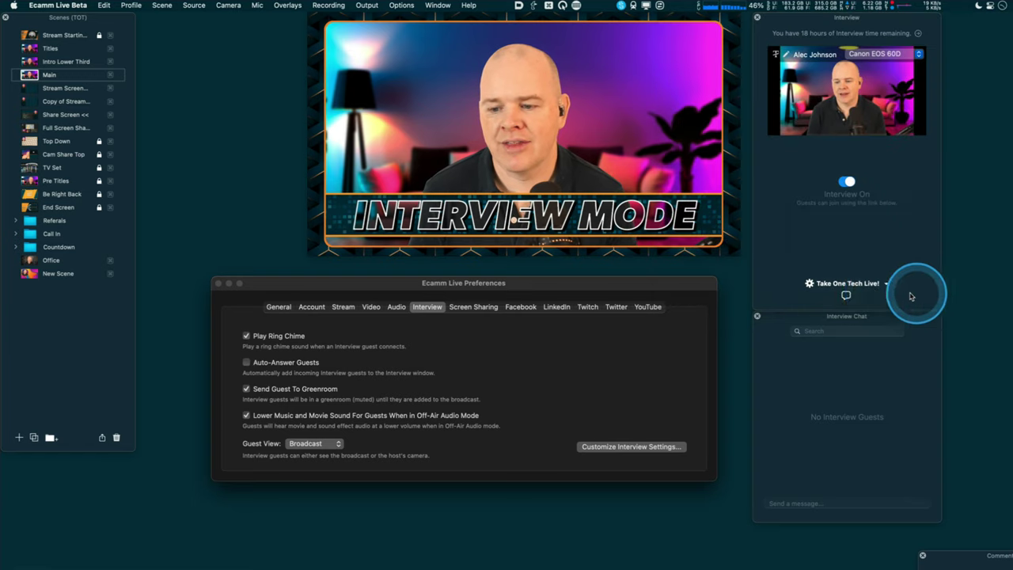
left_click(884, 285)
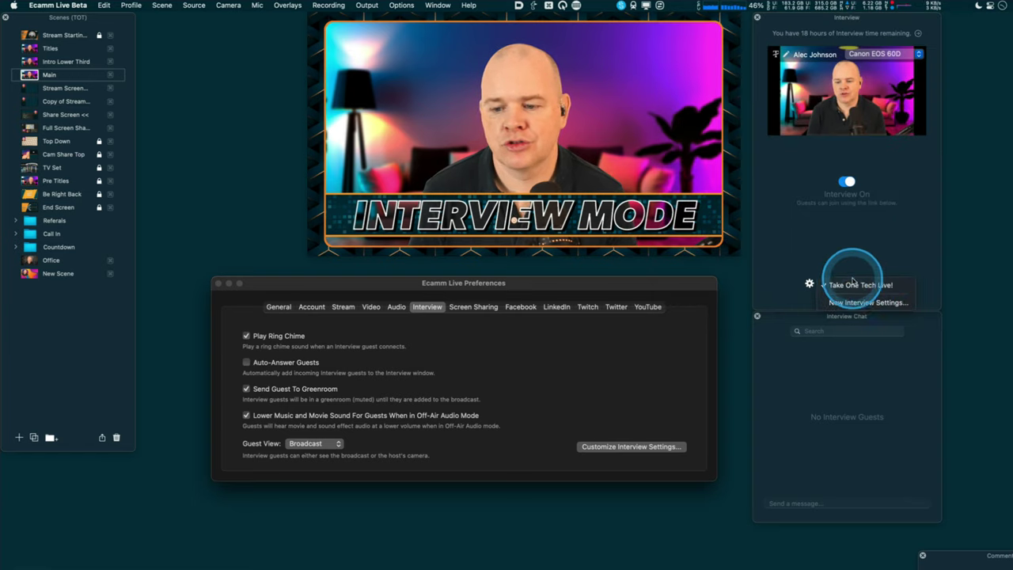
left_click(789, 258)
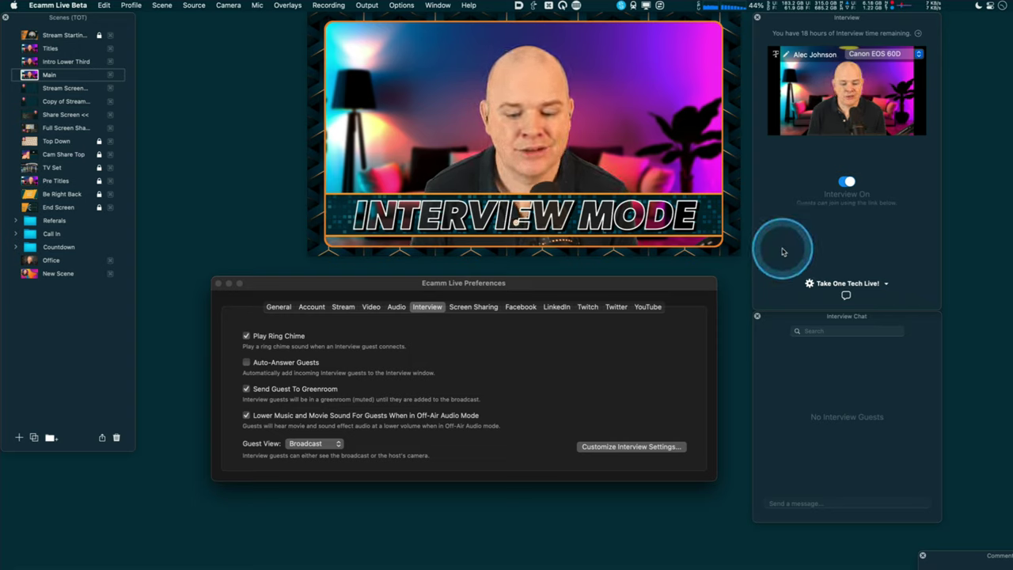
Close the Interview window and the Interview Chat window.
left_click(750, 202)
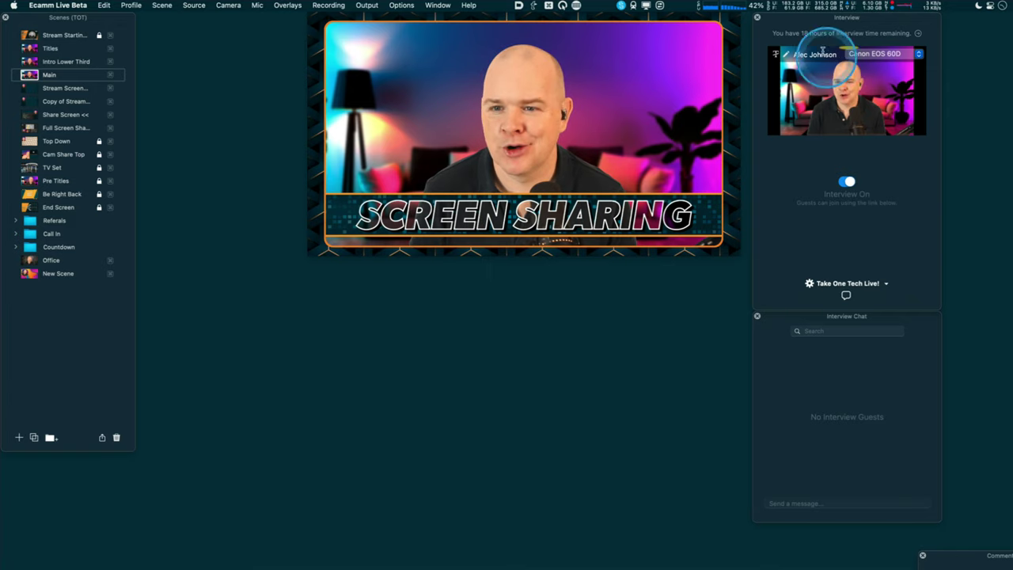
left_click(757, 16)
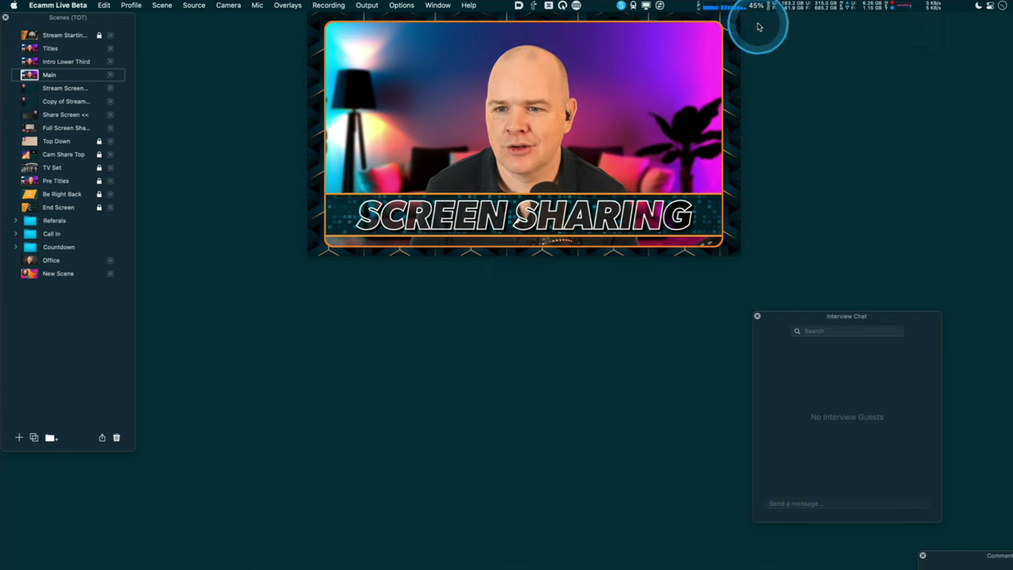
left_click(757, 317)
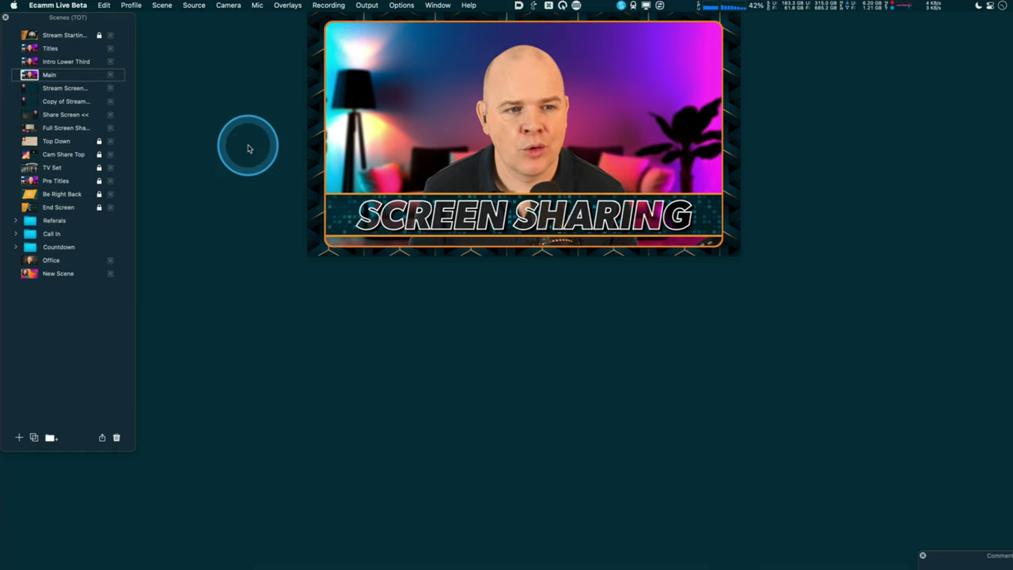
Review the scene source options, including Camera, Share Screen and Video File, without changing the source.
left_click(197, 6)
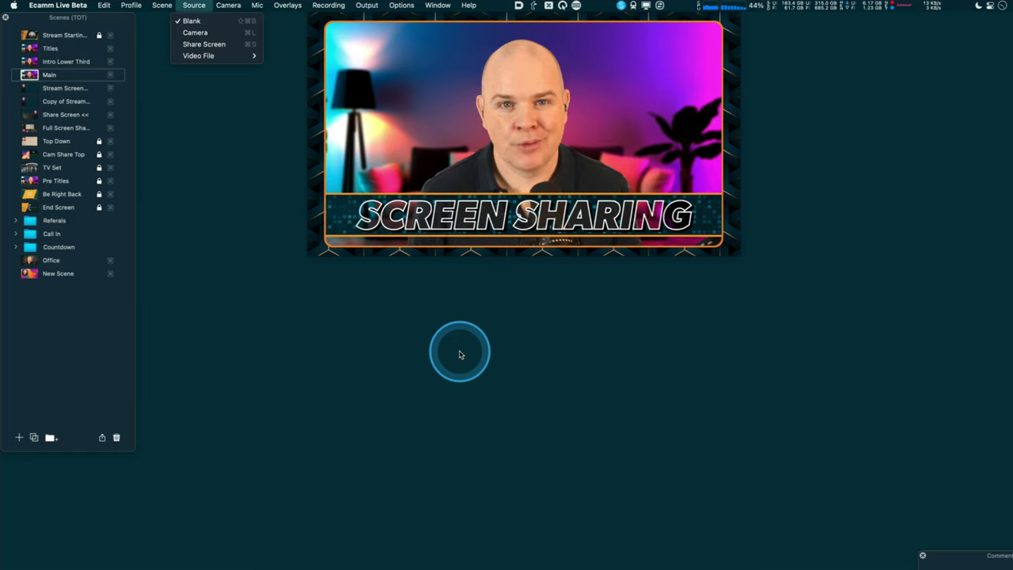
left_click(420, 339)
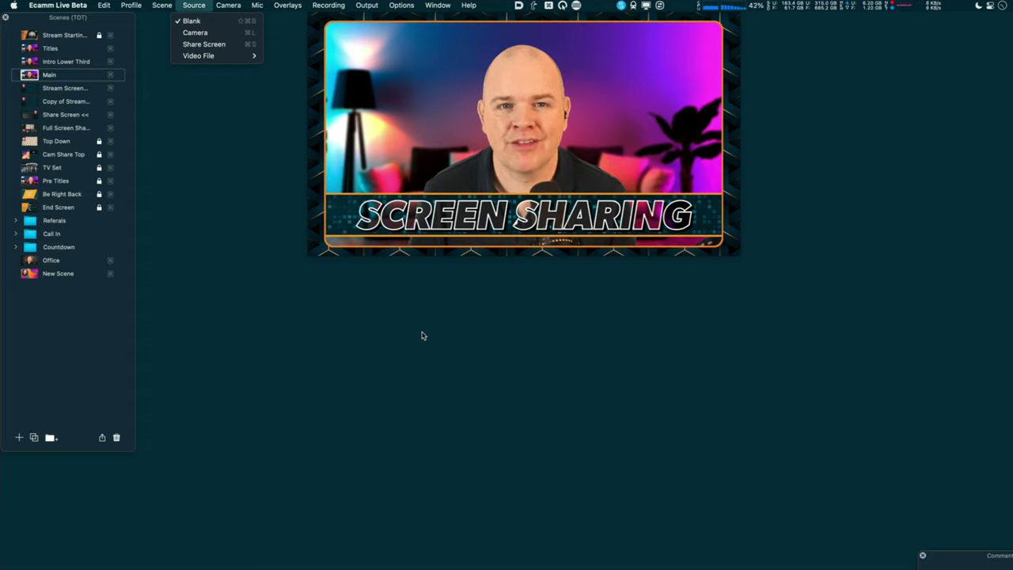
left_click(764, 23)
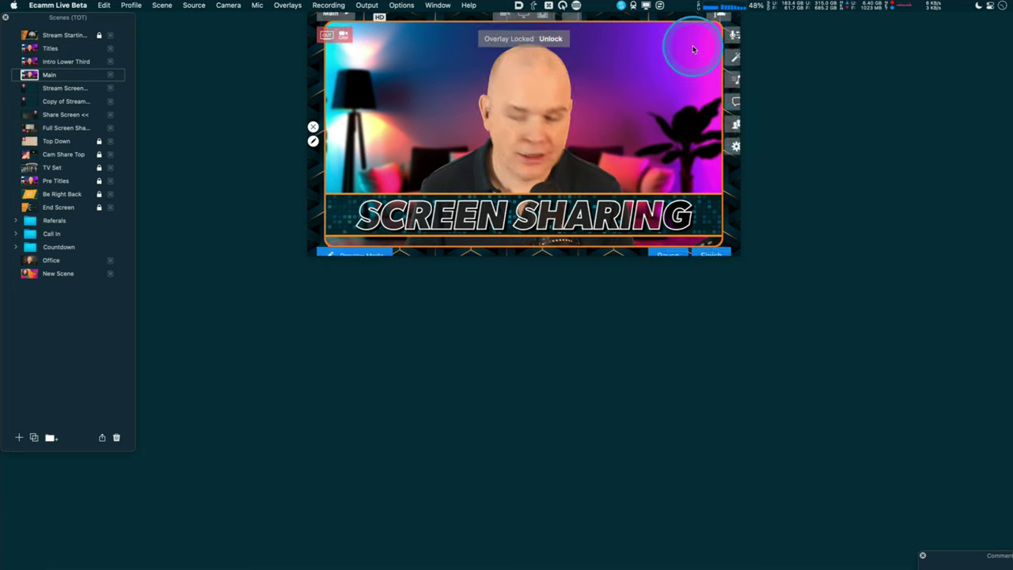
Add a primary display screen share overlay with square corners and no border to the Main scene, placed at the video's upper left.
left_click(718, 30)
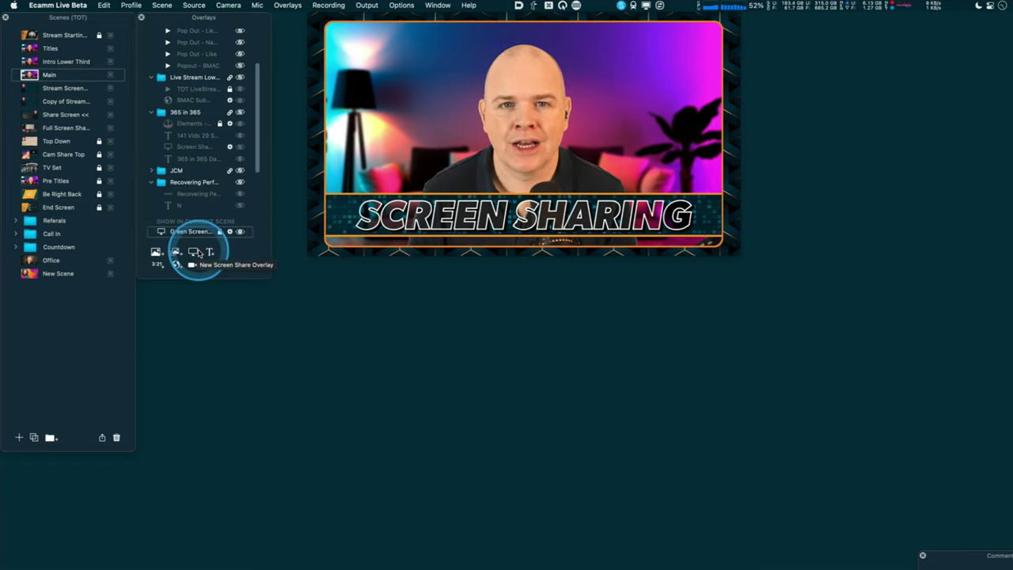
left_click(197, 252)
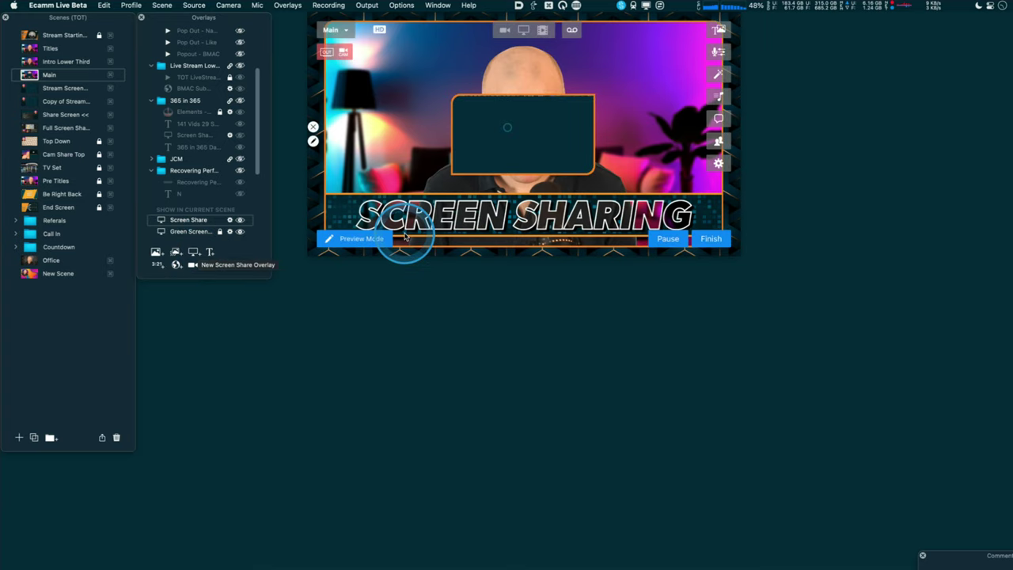
mouse_move(465, 159)
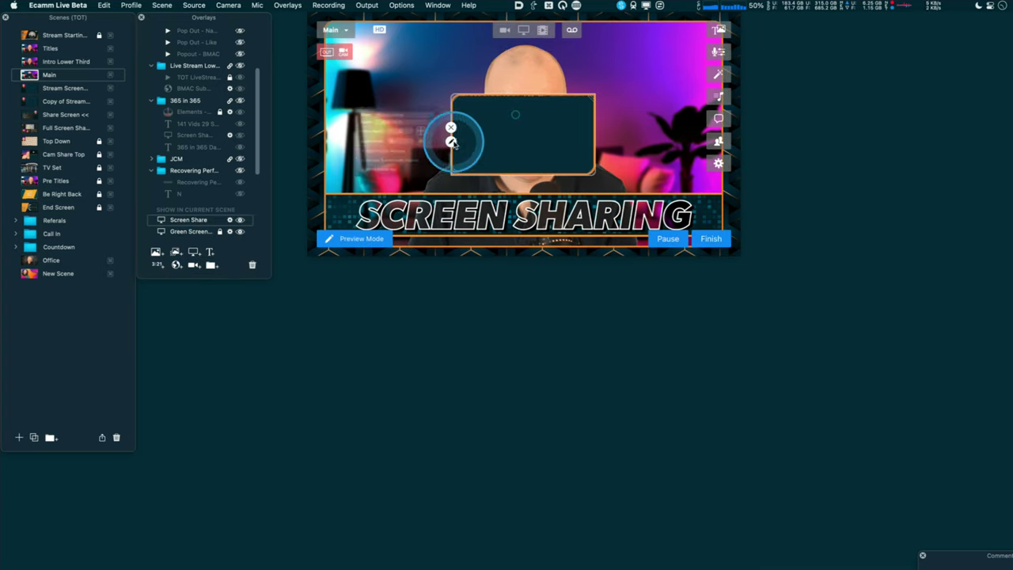
left_click(451, 142)
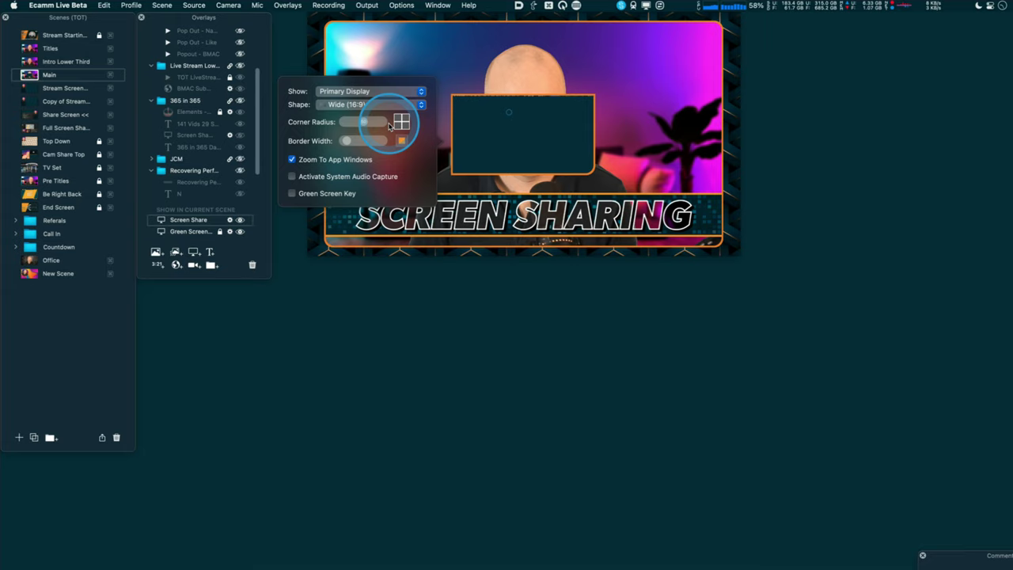
left_click_drag(362, 122, 301, 132)
left_click_drag(511, 154, 425, 104)
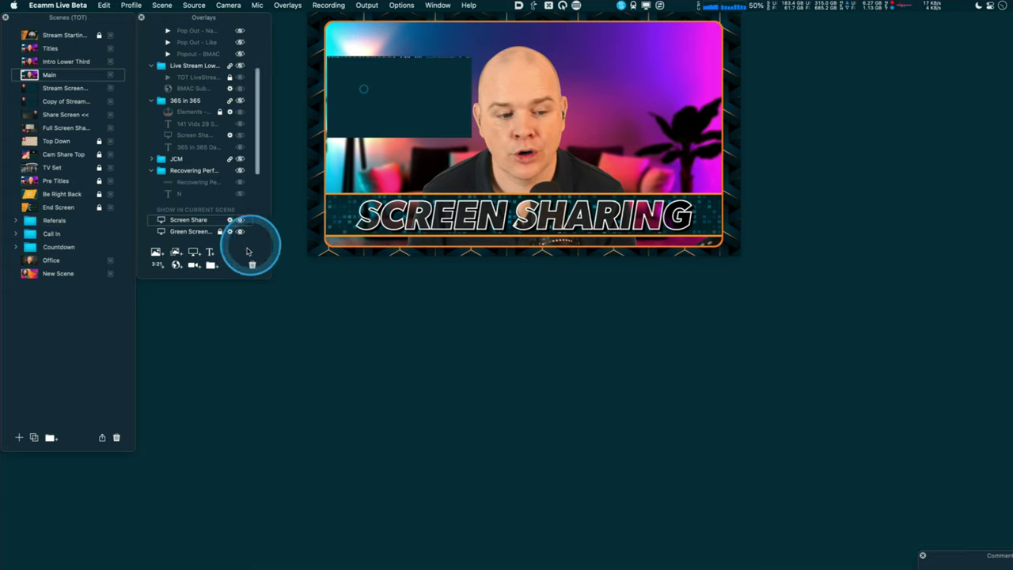
Add a second screen share overlay to the Main scene and place it at the video's upper right.
left_click(496, 115)
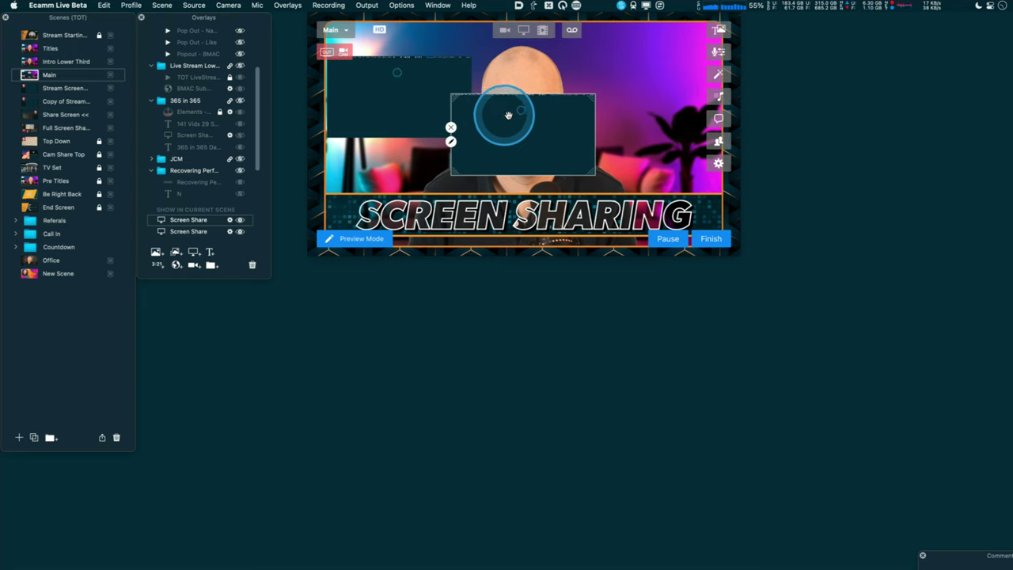
left_click_drag(551, 139, 667, 84)
left_click(658, 95)
left_click(597, 154)
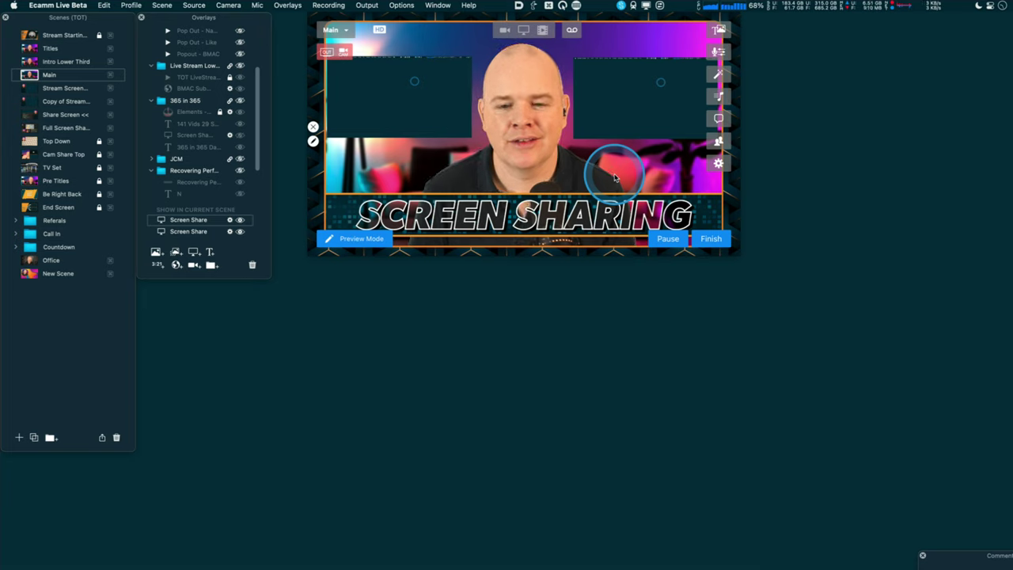
left_click(622, 120)
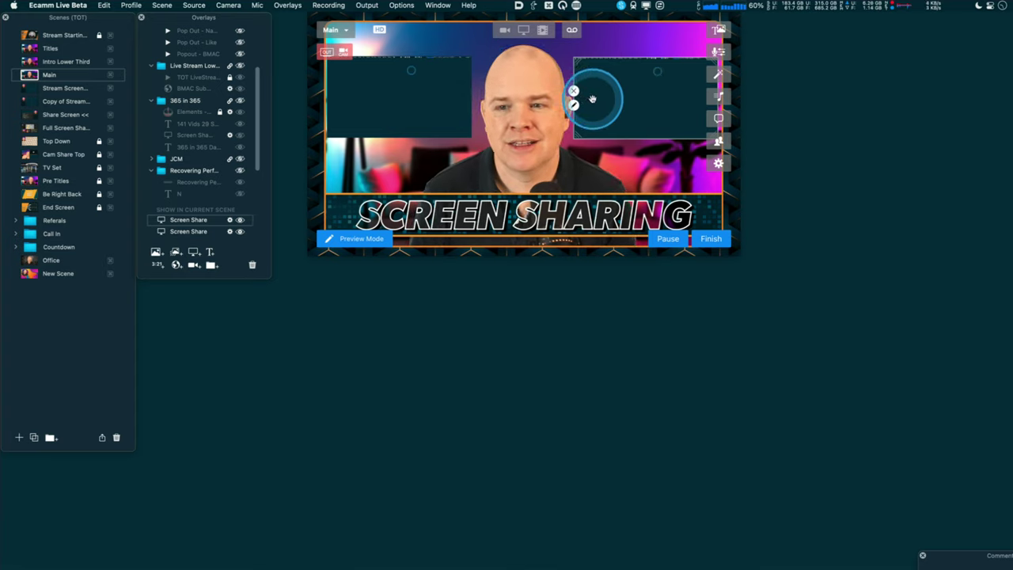
Switch to Safari so that its ecamm.com window appears on the shared display.
mouse_move(690, 564)
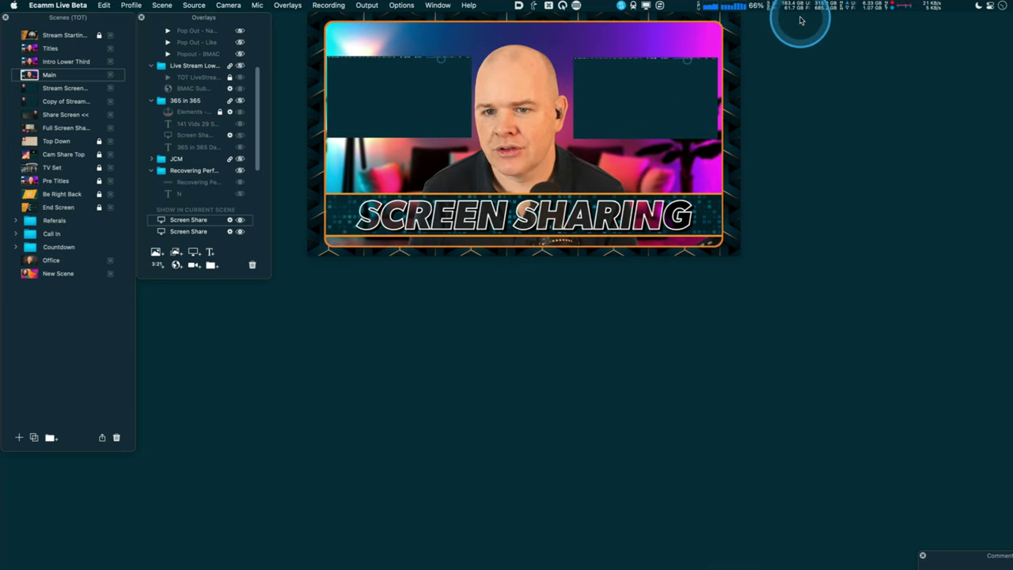
mouse_move(515, 558)
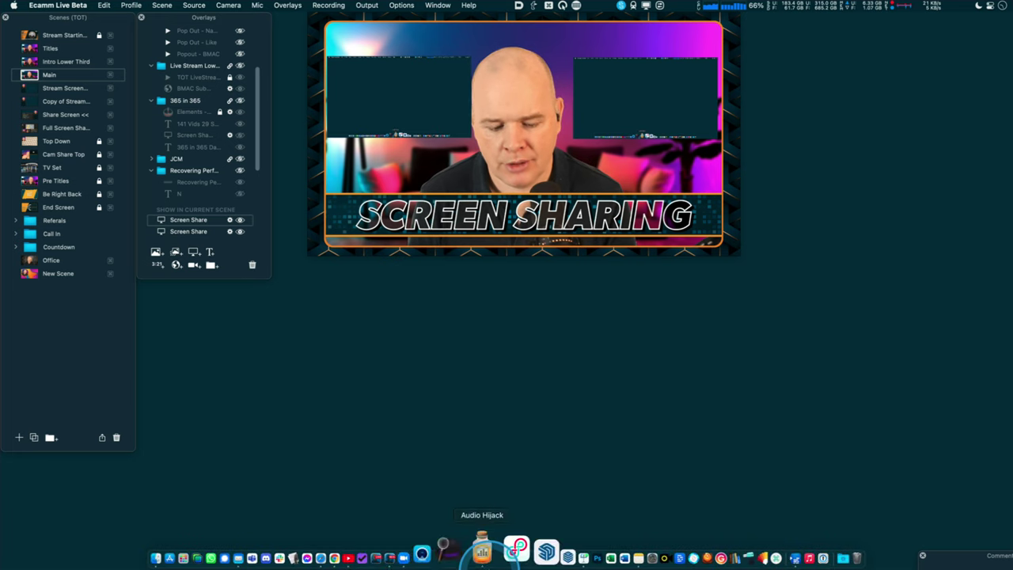
left_click(364, 558)
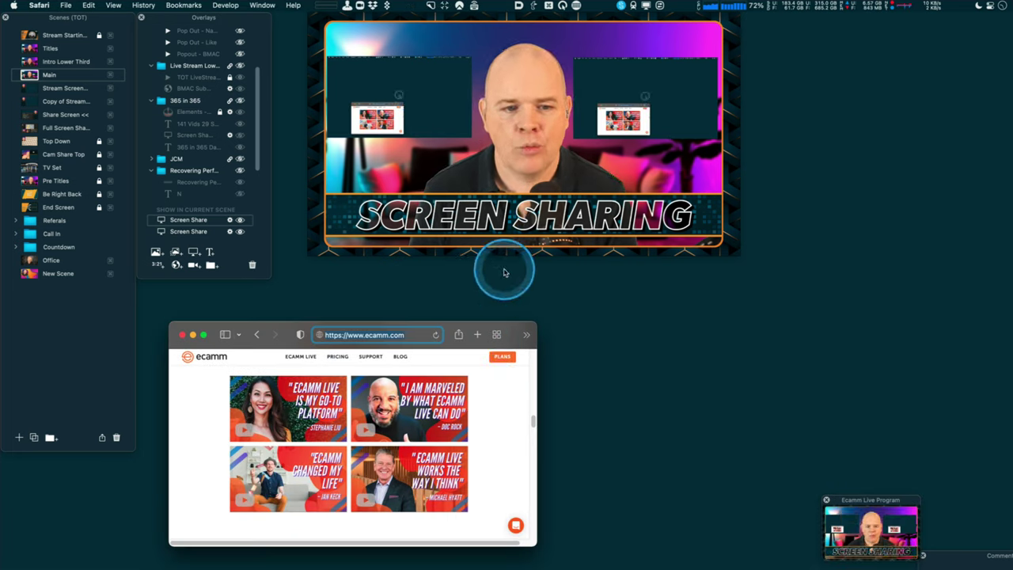
Delete the upper-right screen share overlay and crop the right side of the remaining one.
mouse_move(491, 136)
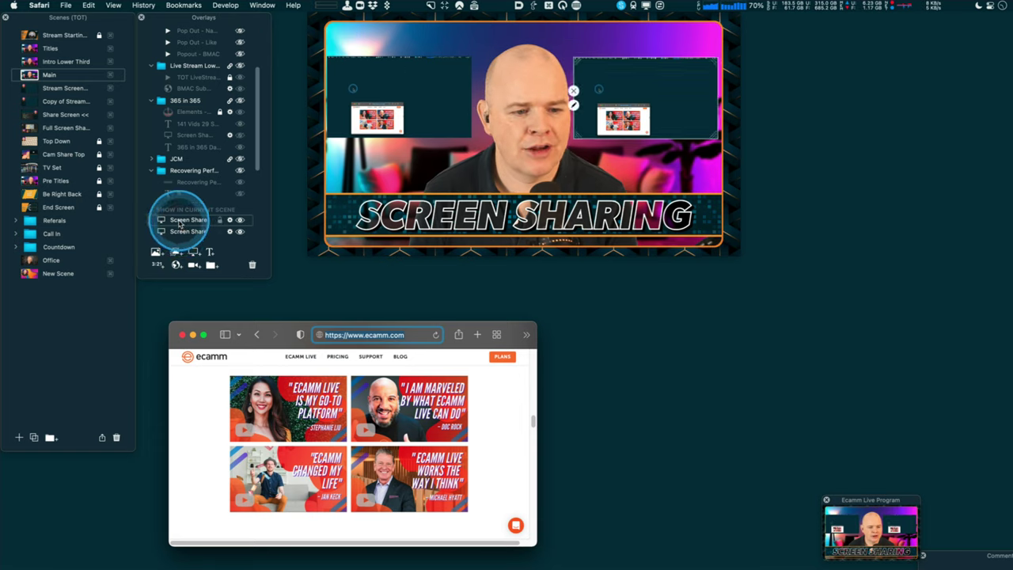
left_click_drag(178, 224, 181, 219)
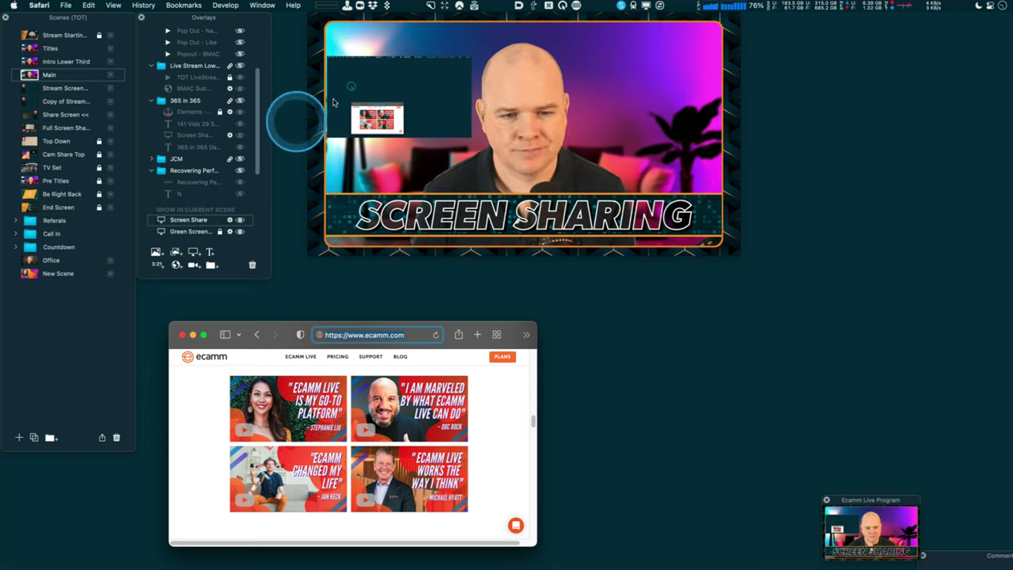
mouse_move(426, 112)
left_click_drag(426, 113, 438, 115)
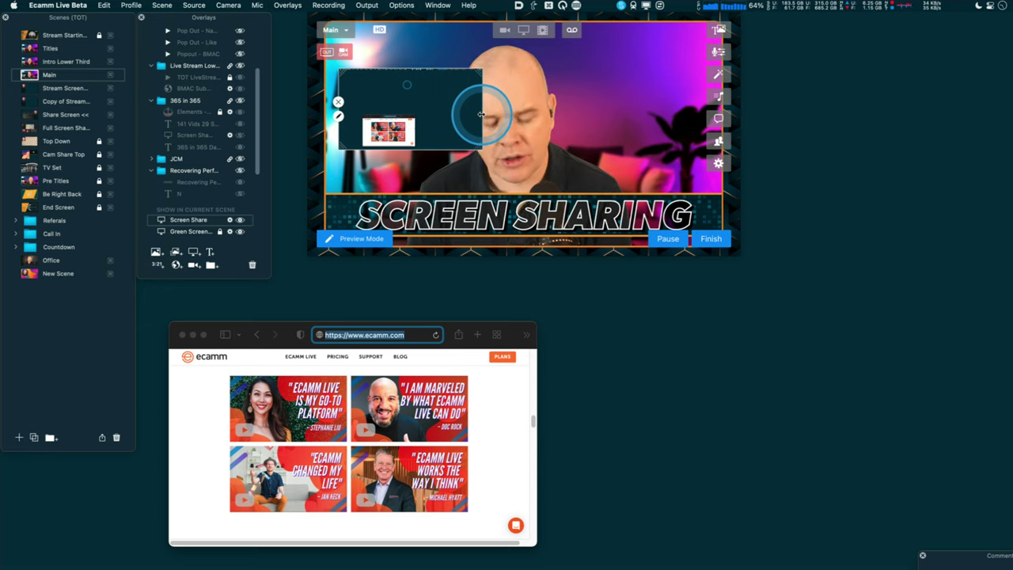
left_click_drag(452, 112, 413, 112)
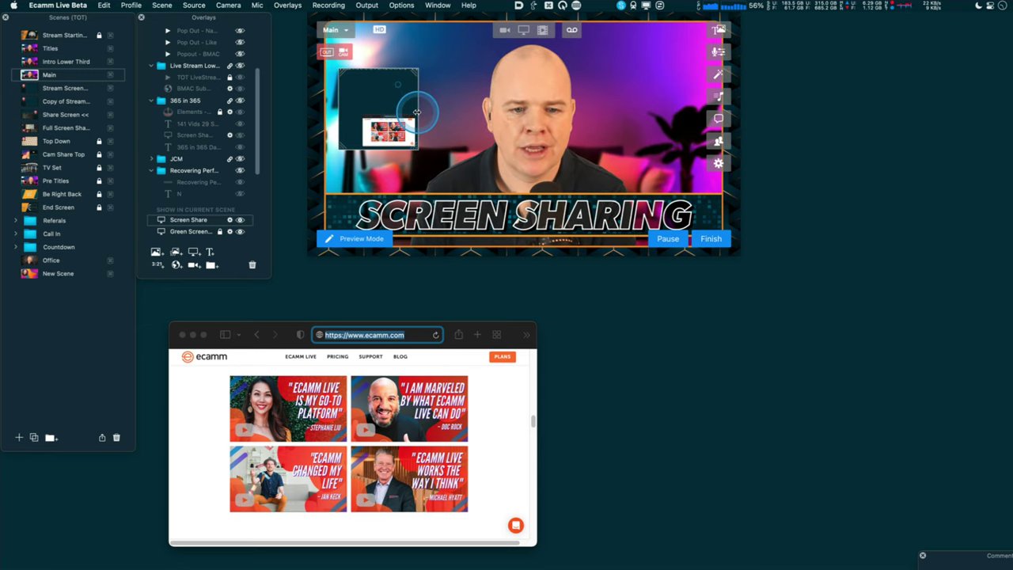
Move the Safari window to the display's top-left corner and shift the Ecamm Live video window to the right of it.
left_click_drag(287, 328, 118, 19)
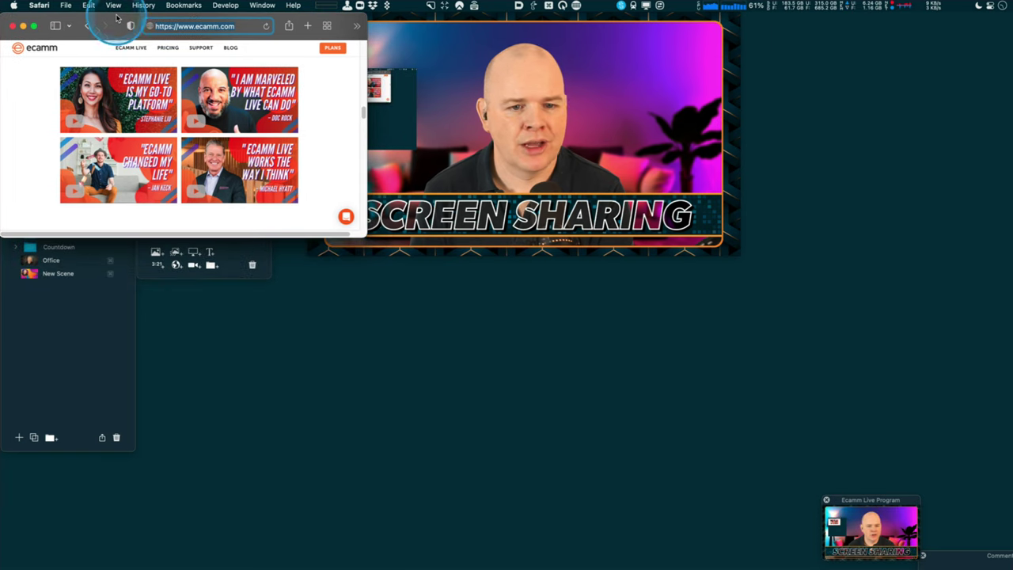
left_click(418, 90)
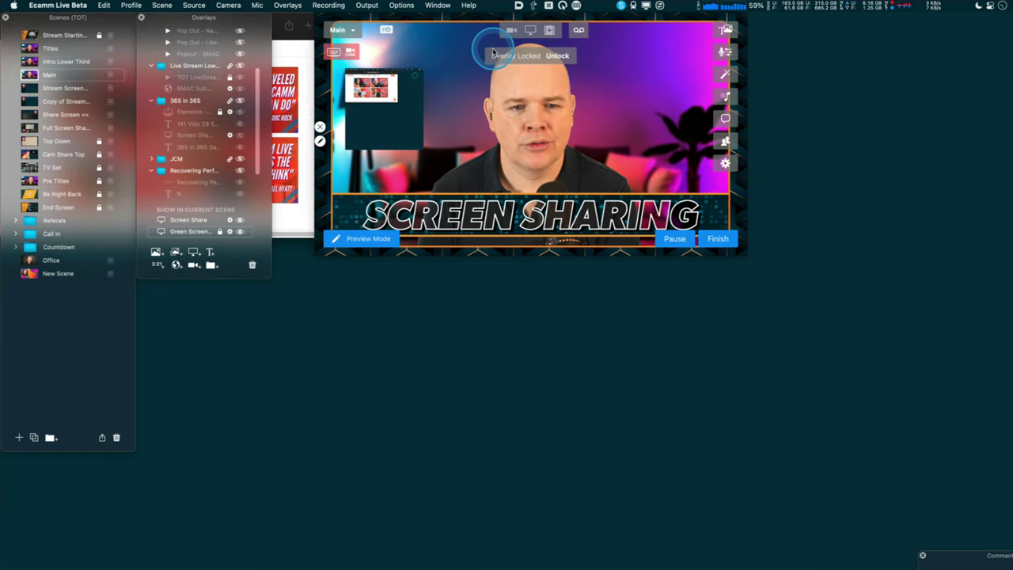
left_click_drag(568, 57, 596, 54)
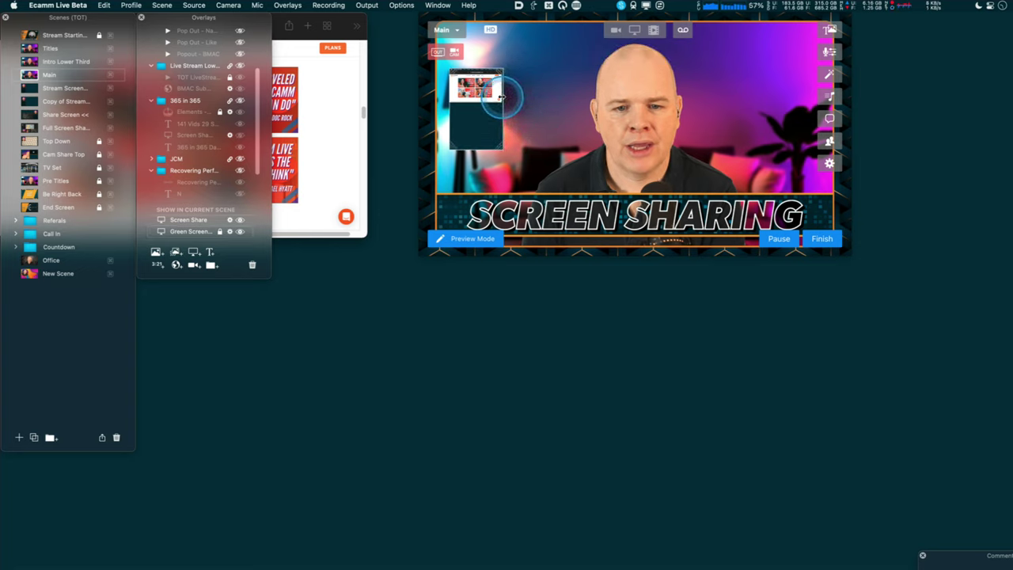
Crop the screen share overlay to the Safari window, enlarge it to about half the video's width, and bring Safari to the front.
left_click_drag(499, 118, 495, 155)
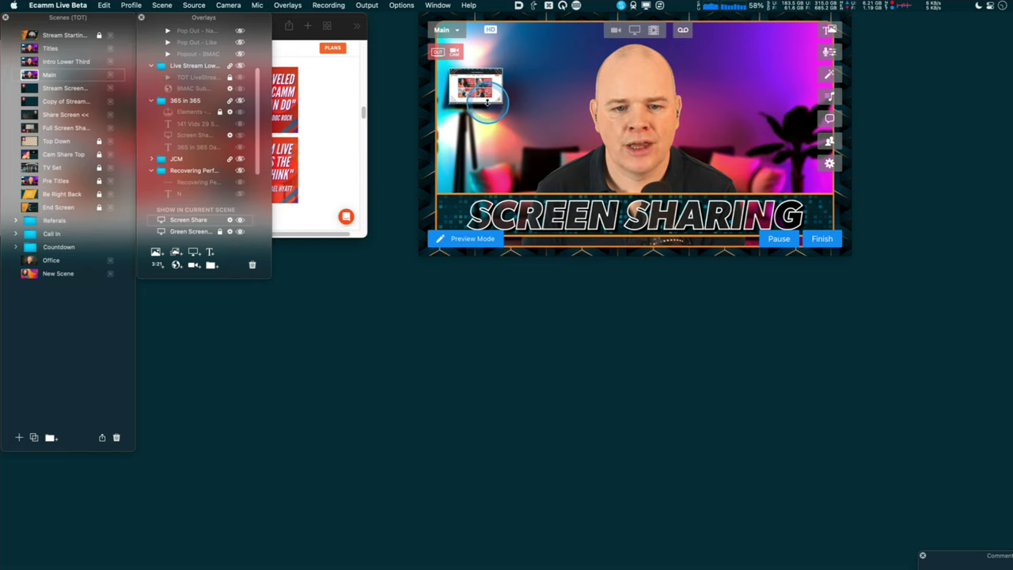
left_click_drag(487, 103, 640, 190)
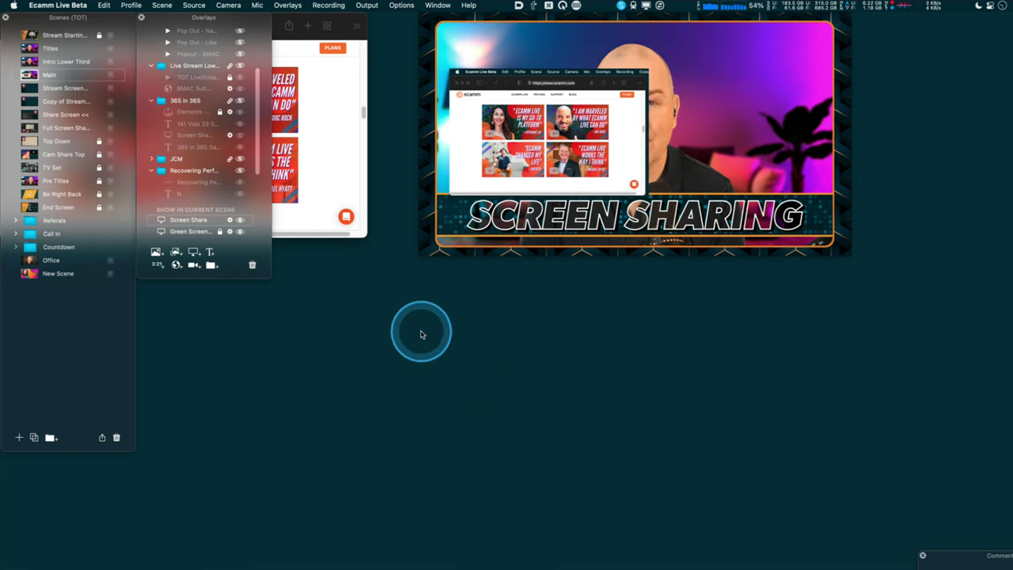
left_click(327, 174)
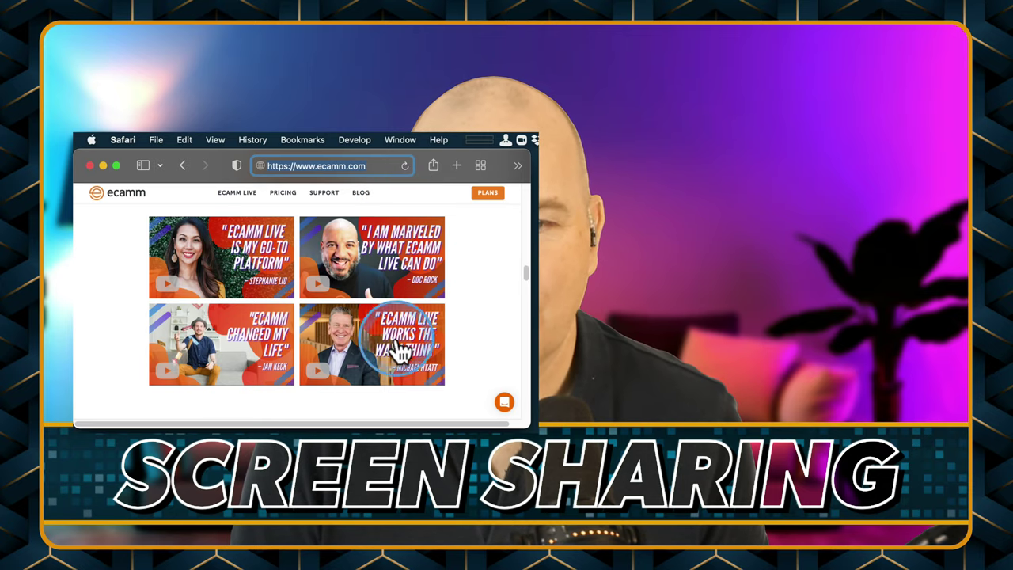
left_click(155, 139)
left_click(155, 139)
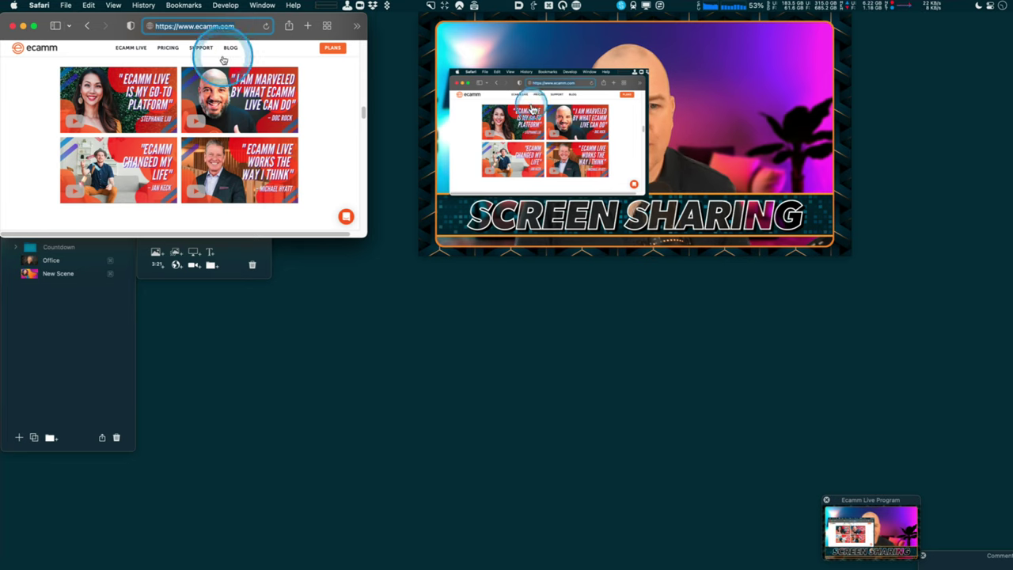
Shrink the Safari window's width and height so it no longer fills the cropped screen share area.
mouse_move(262, 16)
left_mouse_down()
mouse_move(362, 169)
mouse_move(389, 192)
mouse_move(307, 207)
mouse_move(366, 264)
mouse_move(261, 72)
mouse_move(249, 17)
left_mouse_up()
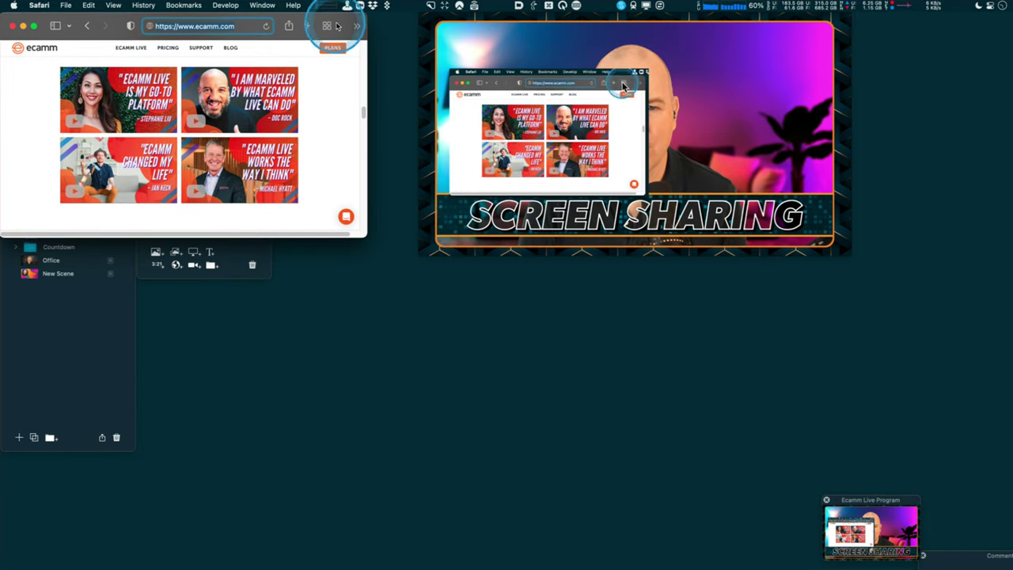
left_click_drag(367, 30, 302, 26)
left_click_drag(295, 233, 292, 188)
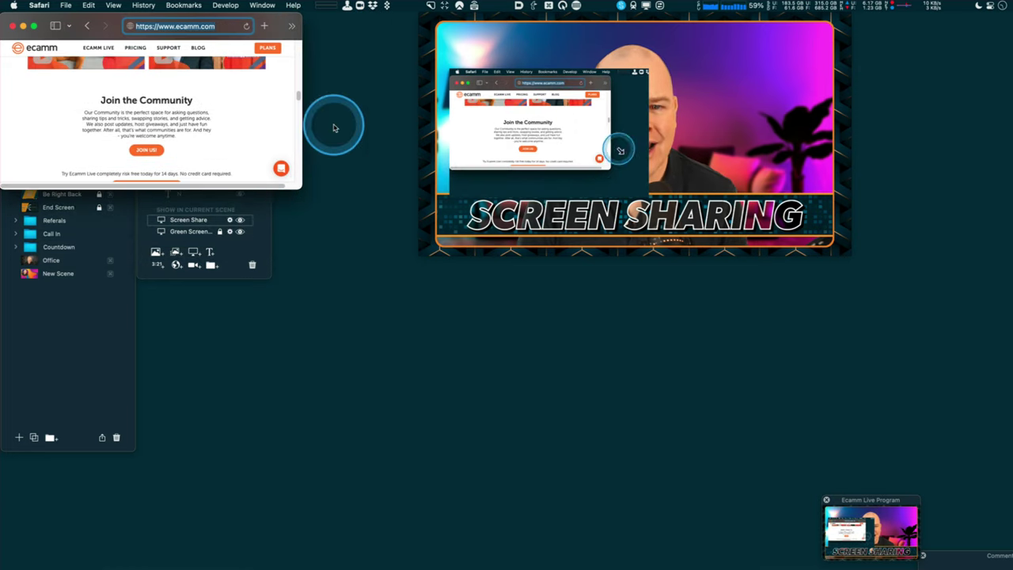
Hide the Screen Share overlay, then place the Safari window below the Overlays window and make it taller.
mouse_move(493, 79)
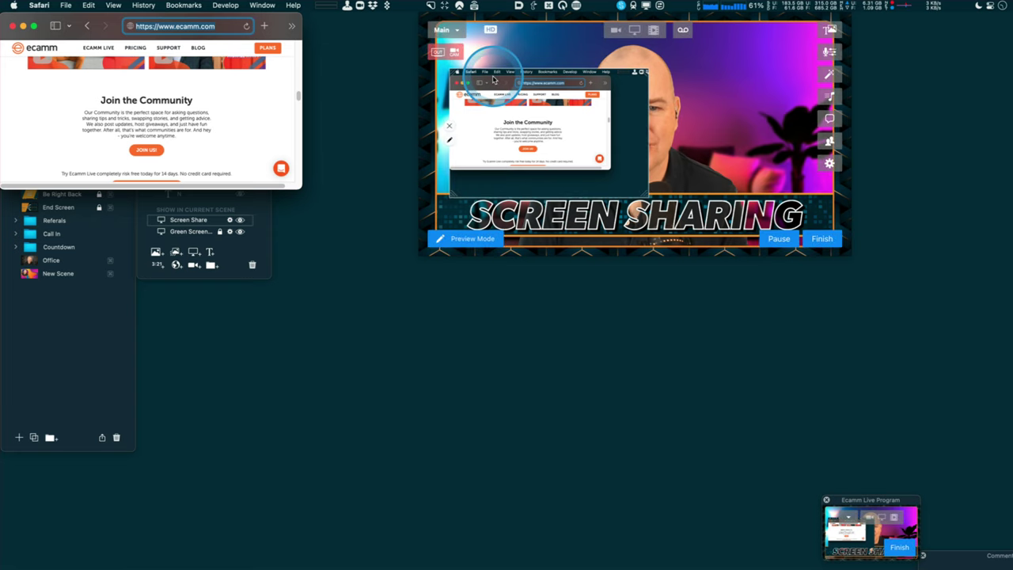
left_click(448, 125)
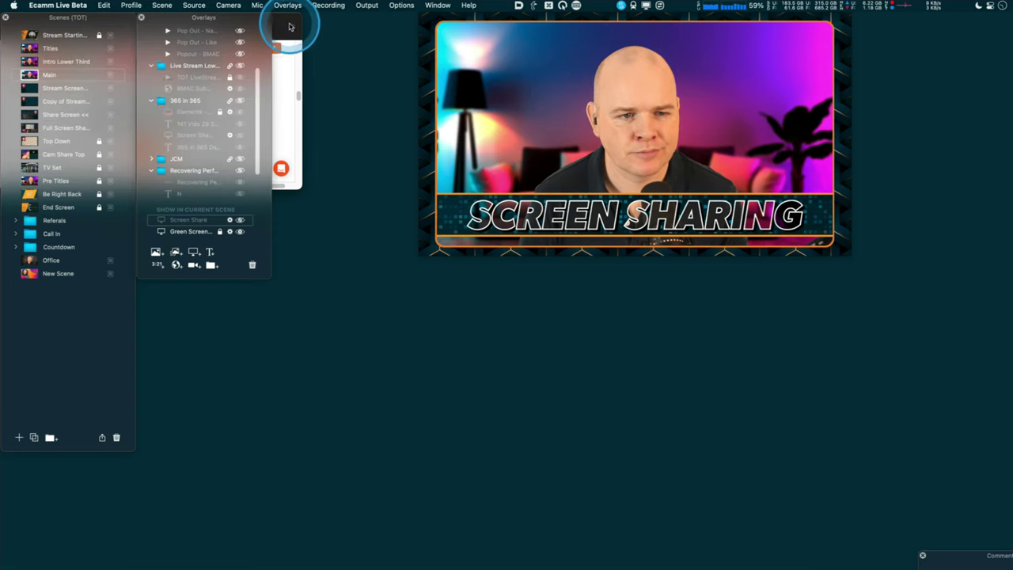
left_click_drag(287, 23, 442, 311)
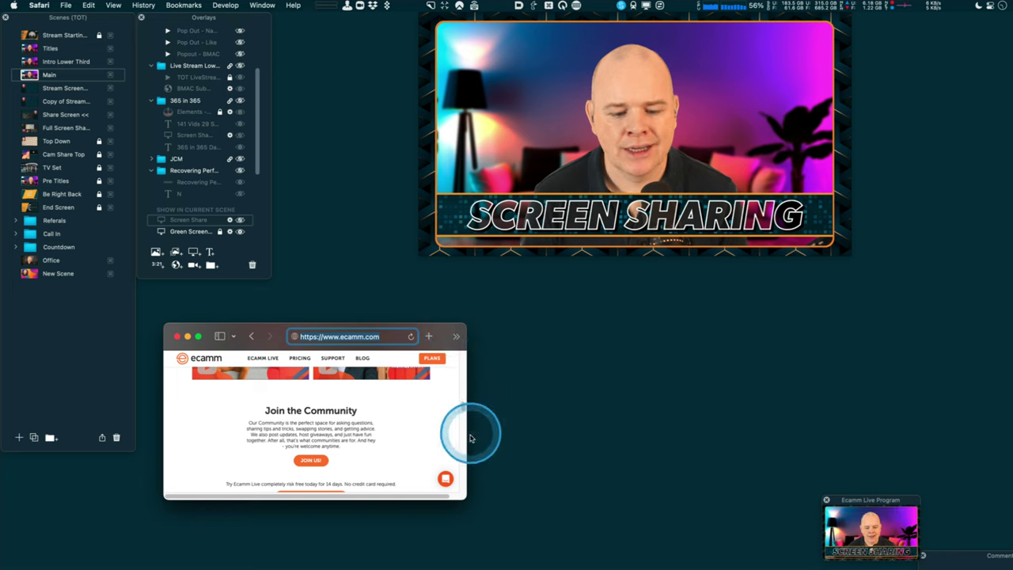
left_click_drag(465, 498, 467, 550)
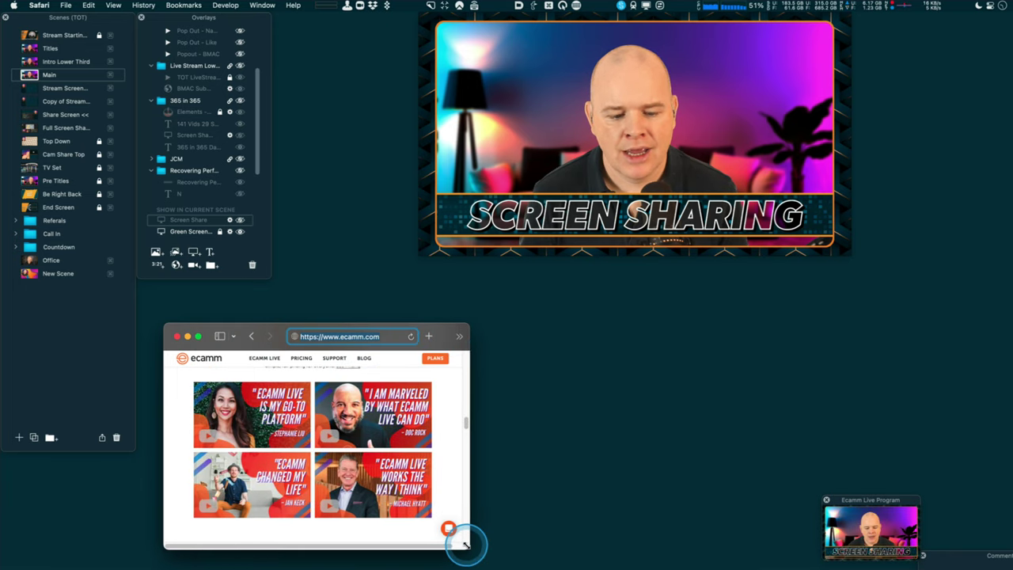
left_click_drag(434, 328, 428, 305)
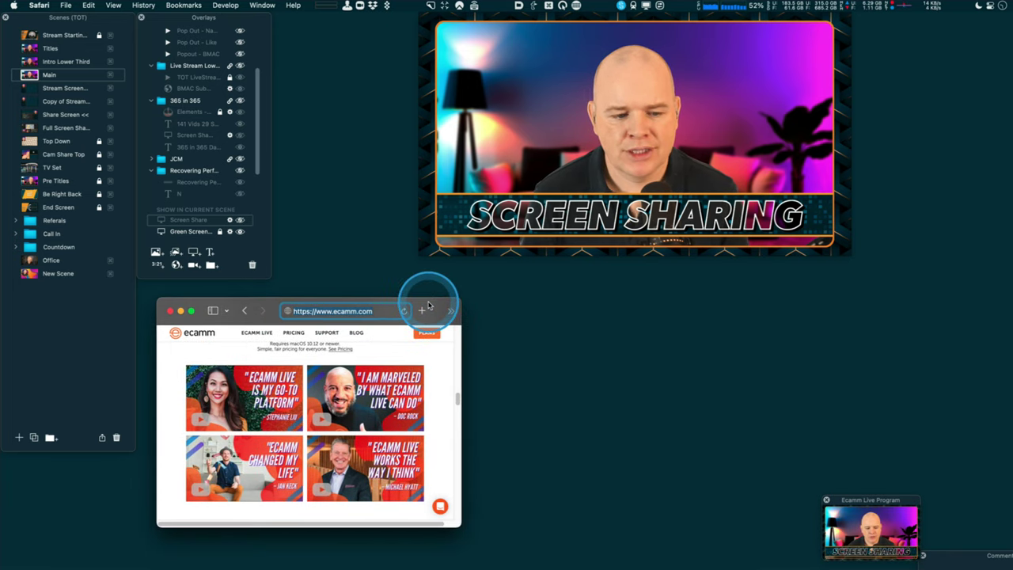
Open the YouTube app with the Studio channel dashboard, place its window beside Safari, and return to Safari.
left_click(386, 550)
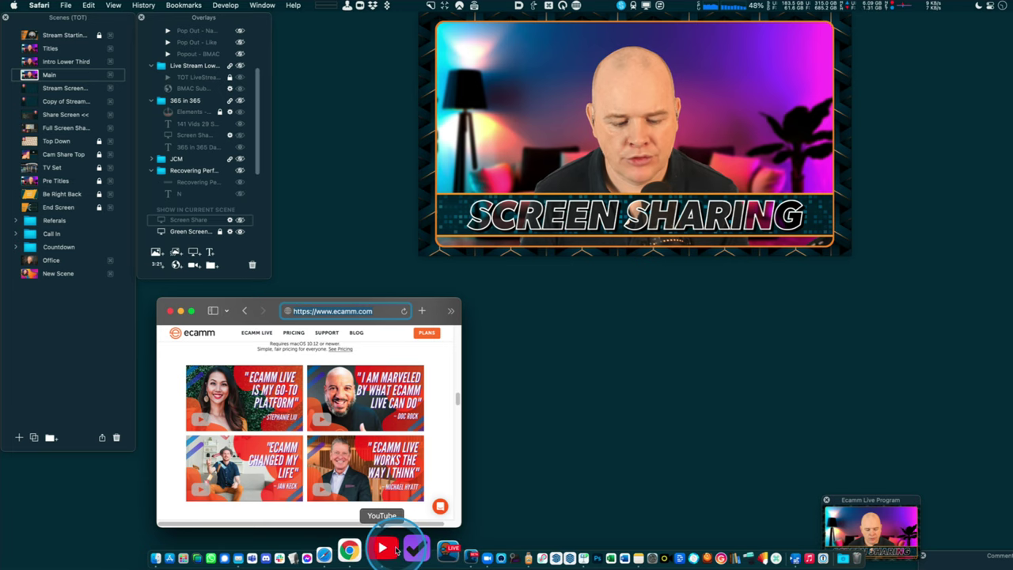
left_click(337, 317)
left_click_drag(336, 317, 589, 291)
left_click_drag(473, 284, 510, 308)
left_click_drag(608, 324, 596, 317)
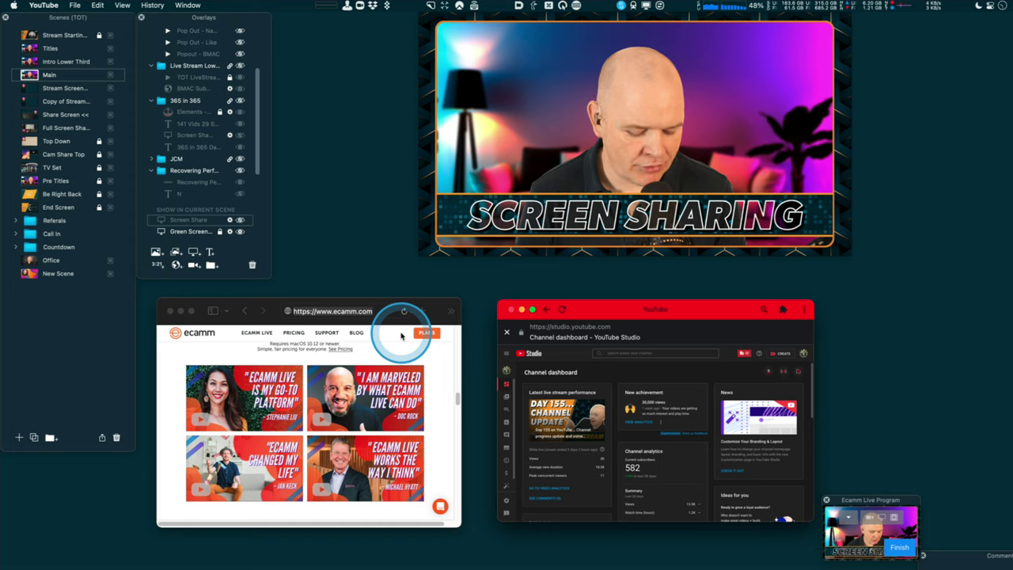
left_click(434, 305)
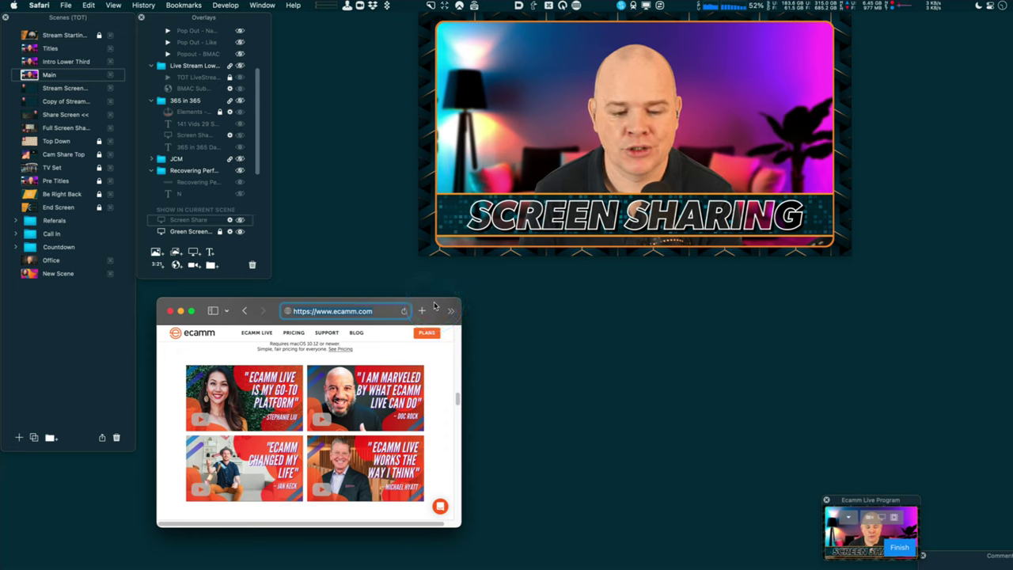
Bring the YouTube window back up beside Safari, then switch to Safari and hide it.
mouse_move(465, 561)
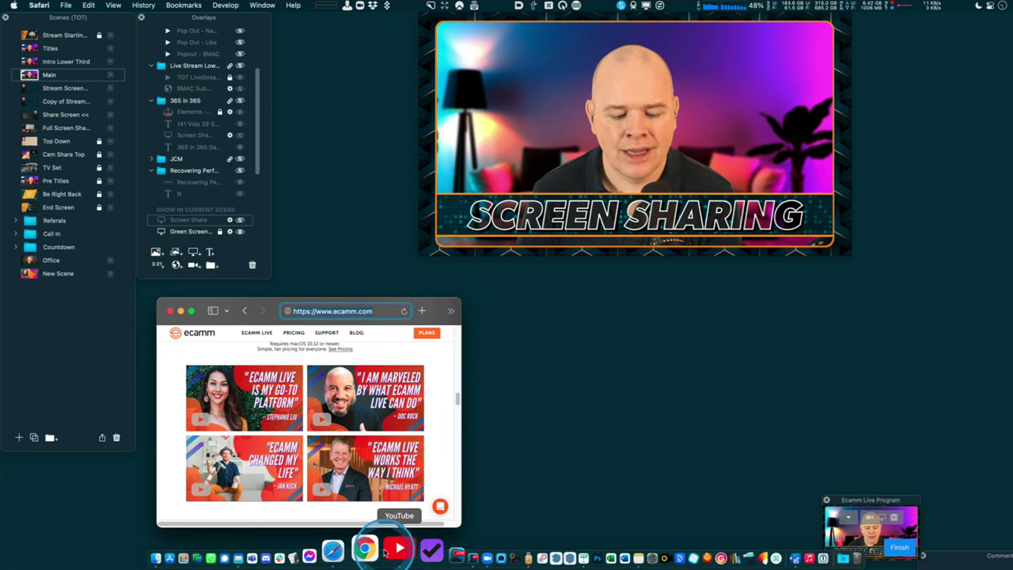
left_click(385, 549)
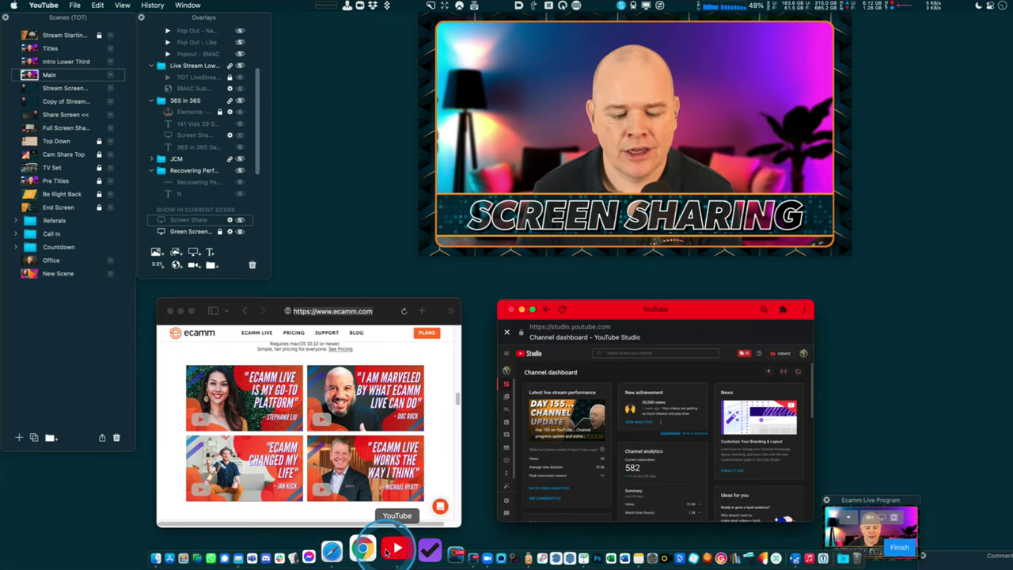
left_click(421, 307)
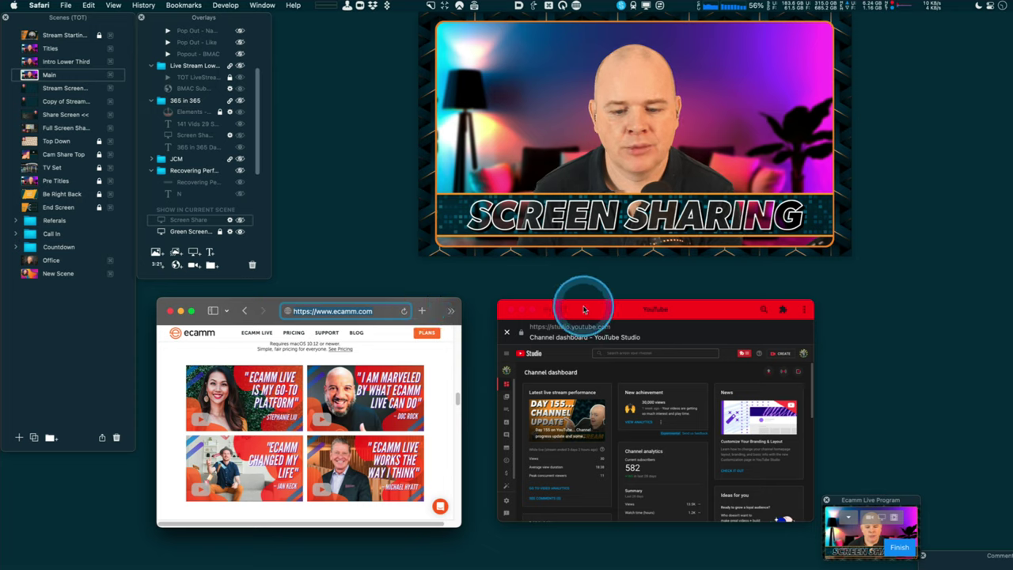
key("super+h")
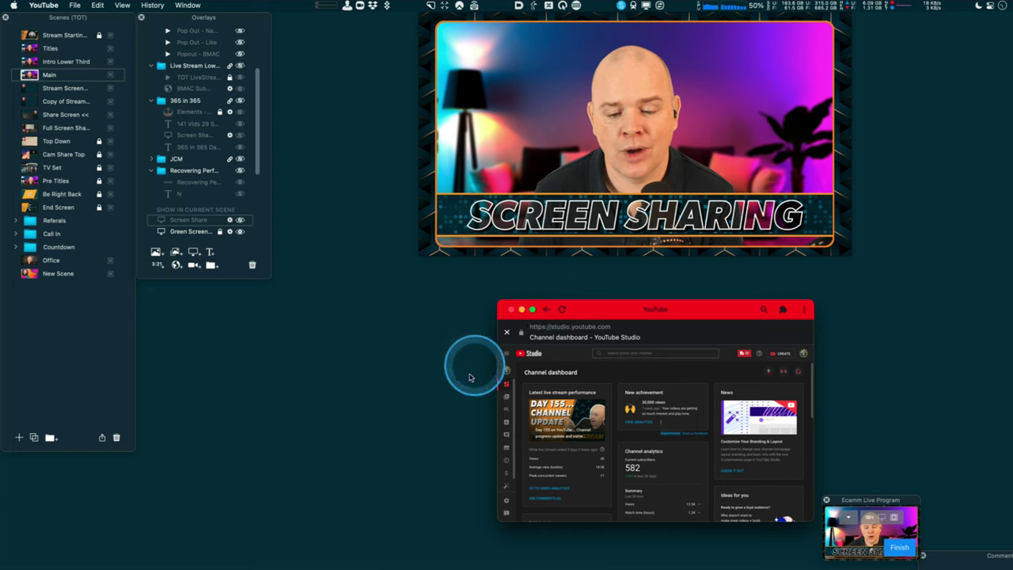
Restore the Safari window and enlarge the YouTube window so it overlaps Safari, keeping Safari in front.
mouse_move(370, 564)
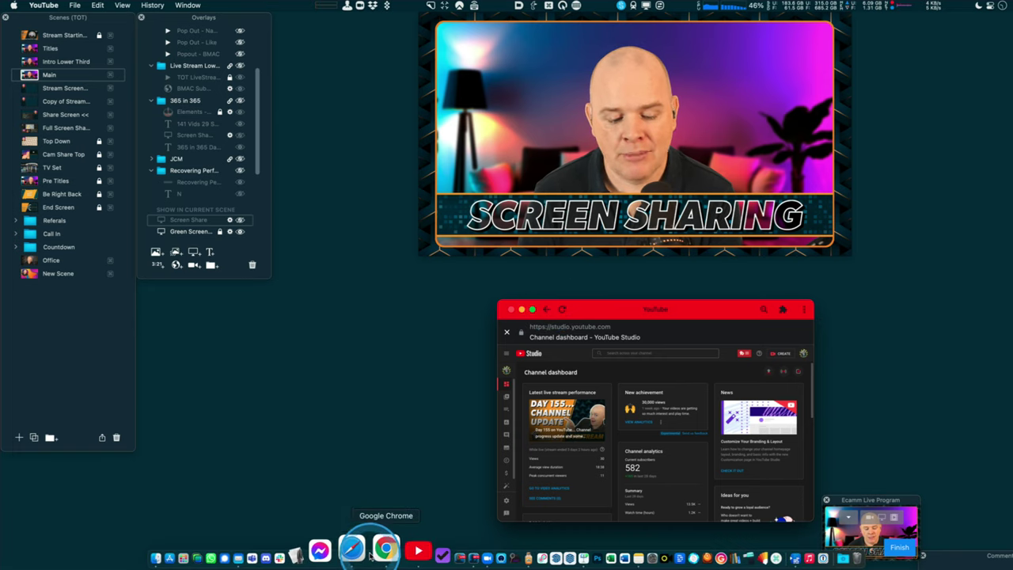
left_click(355, 551)
left_click_drag(593, 309, 425, 286)
left_click_drag(635, 493, 767, 531)
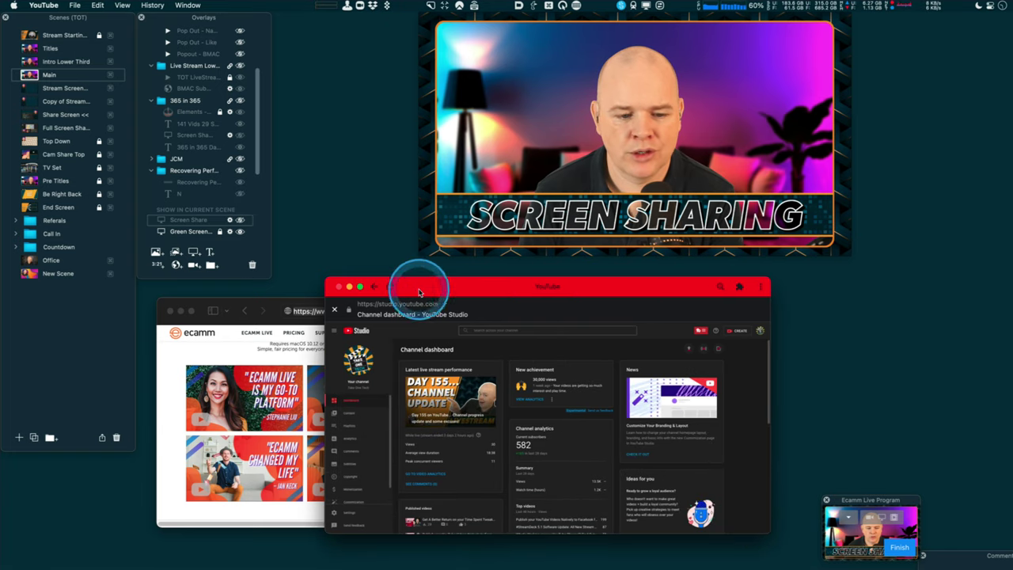
left_click_drag(410, 291, 435, 281)
left_click(237, 308)
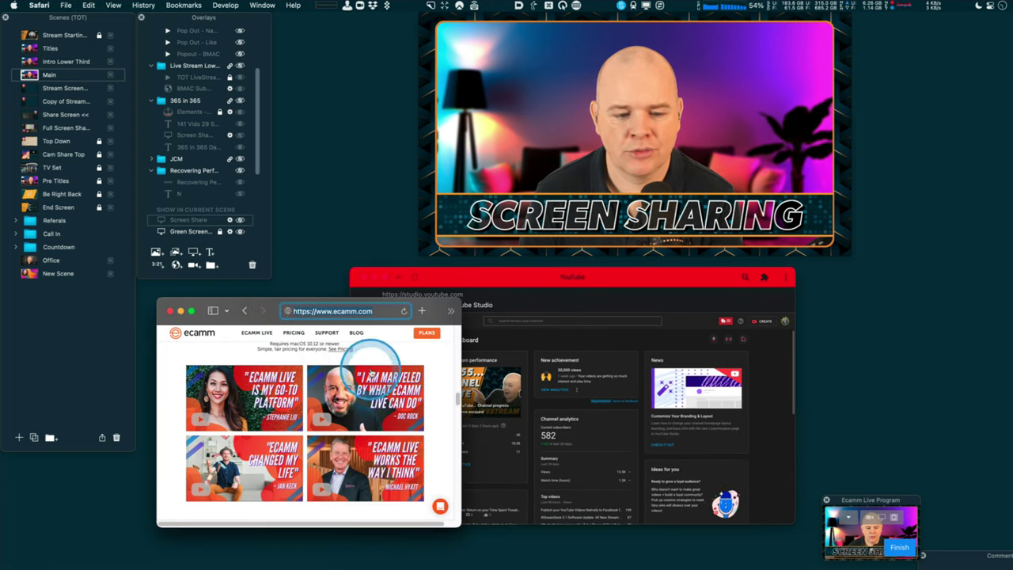
Switch to YouTube with Safari hidden, then restore Safari and move the YouTube window clear of it.
left_click(463, 284)
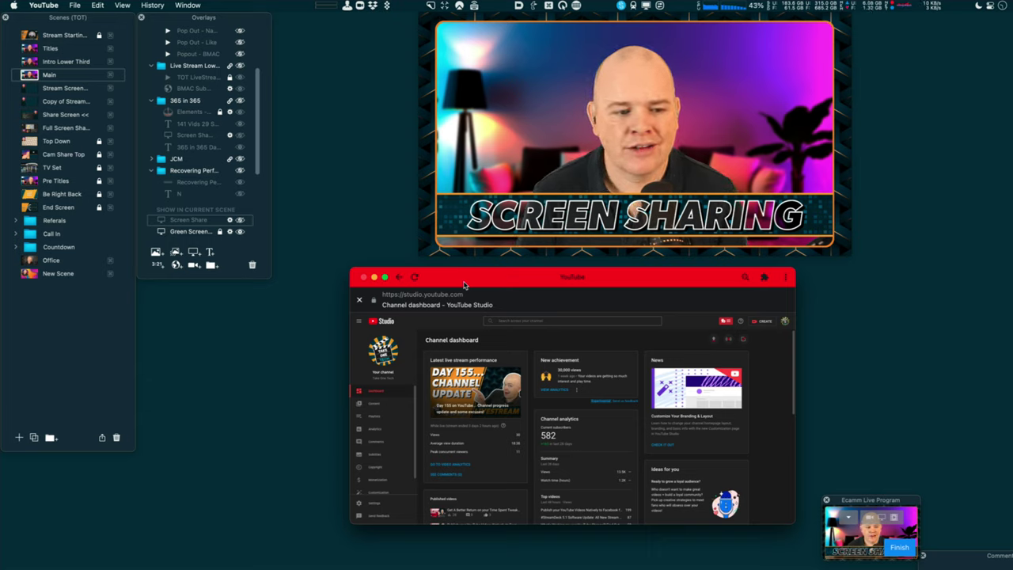
mouse_move(522, 557)
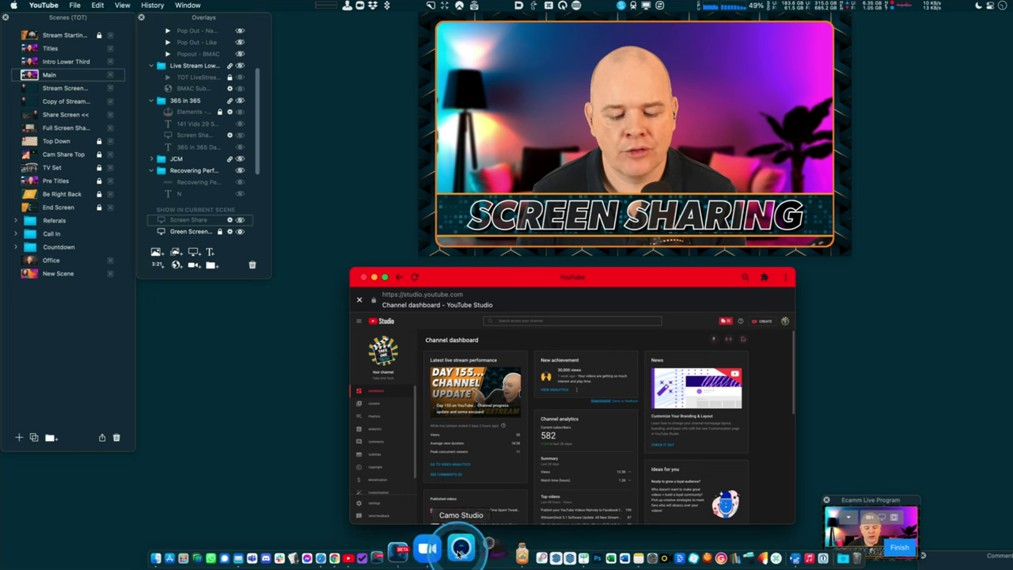
left_click(361, 552)
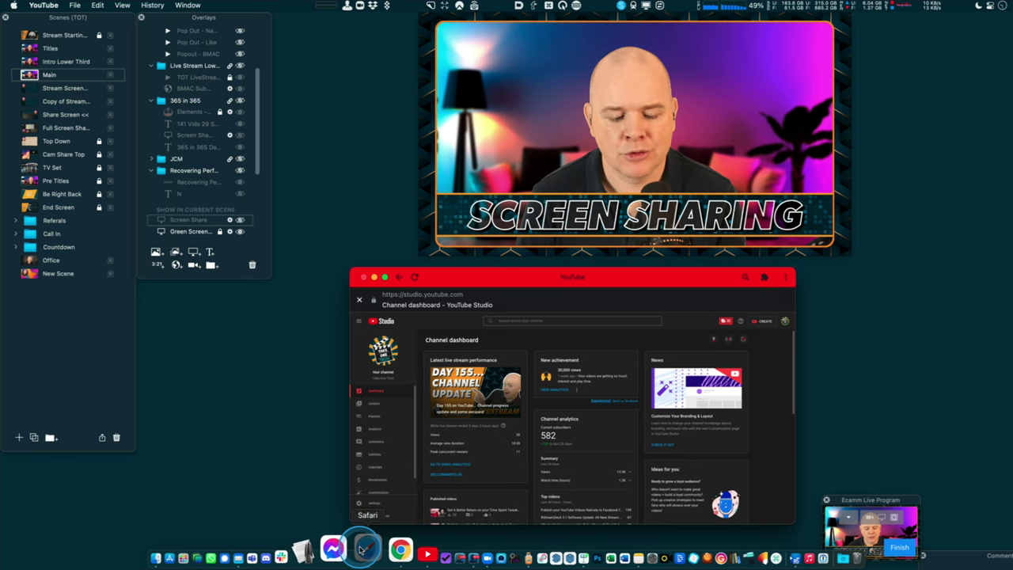
left_click_drag(464, 283, 634, 309)
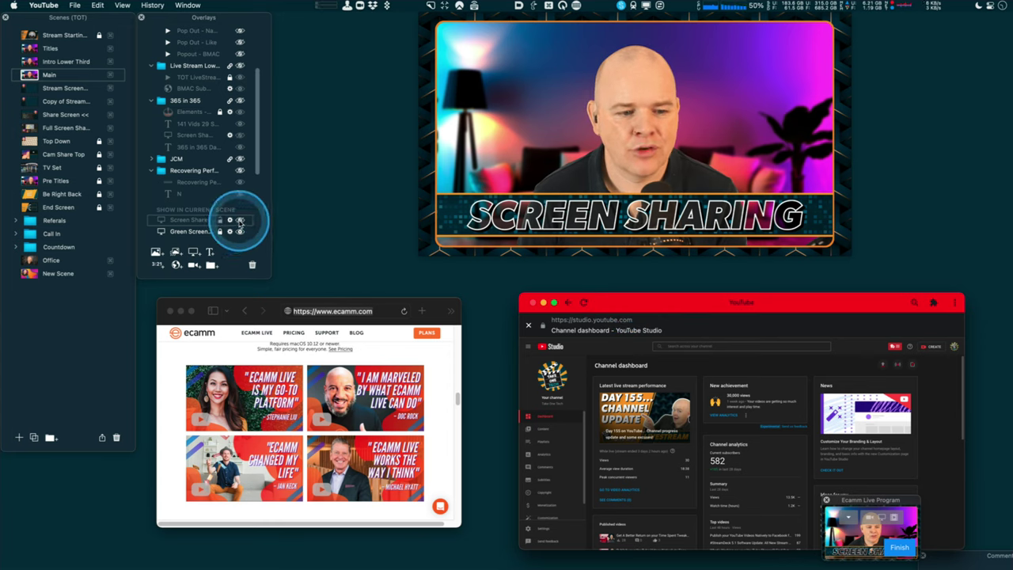
Show the Screen Share overlay, move it higher in the video, and place the Safari window inside its captured screen area.
left_click(240, 220)
mouse_move(452, 163)
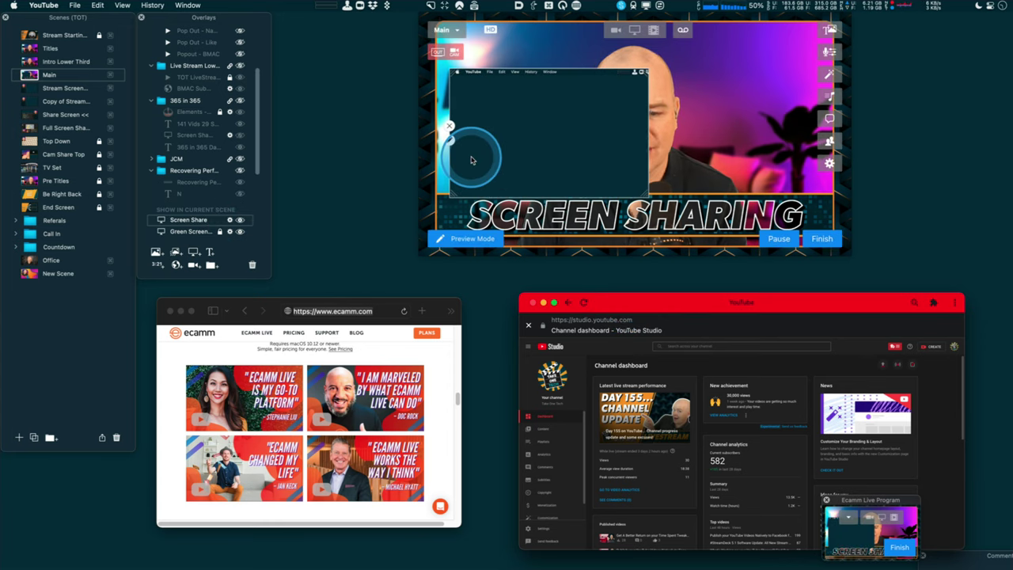
left_click(518, 105)
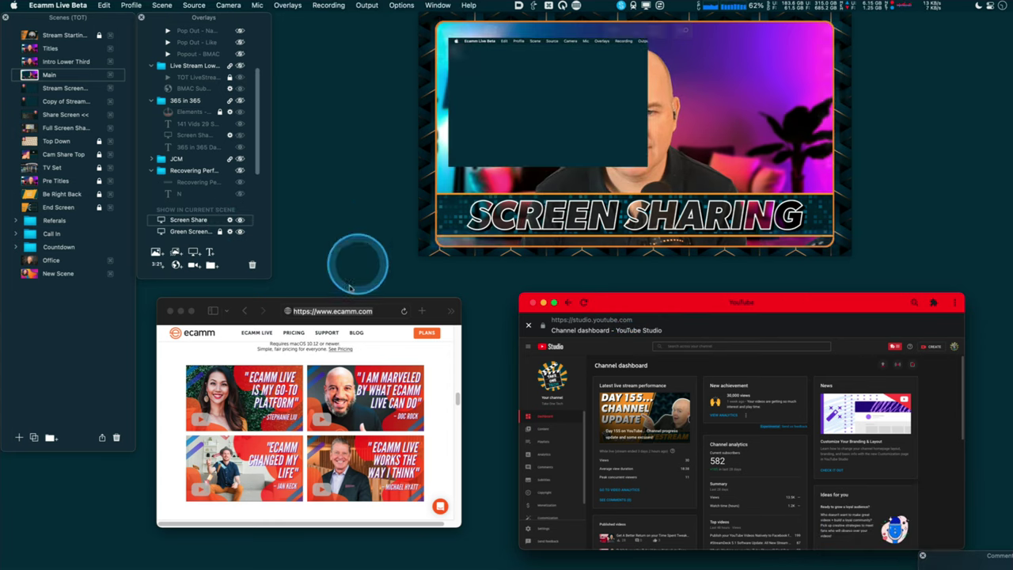
left_click_drag(270, 310, 139, 33)
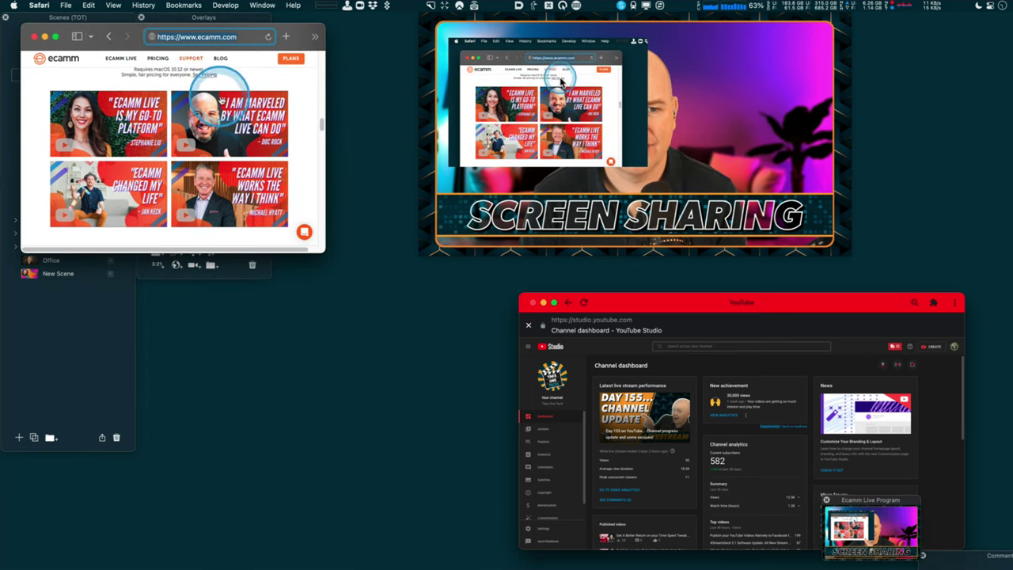
mouse_move(287, 30)
left_mouse_down()
mouse_move(301, 39)
mouse_move(273, 41)
mouse_move(282, 40)
left_mouse_up()
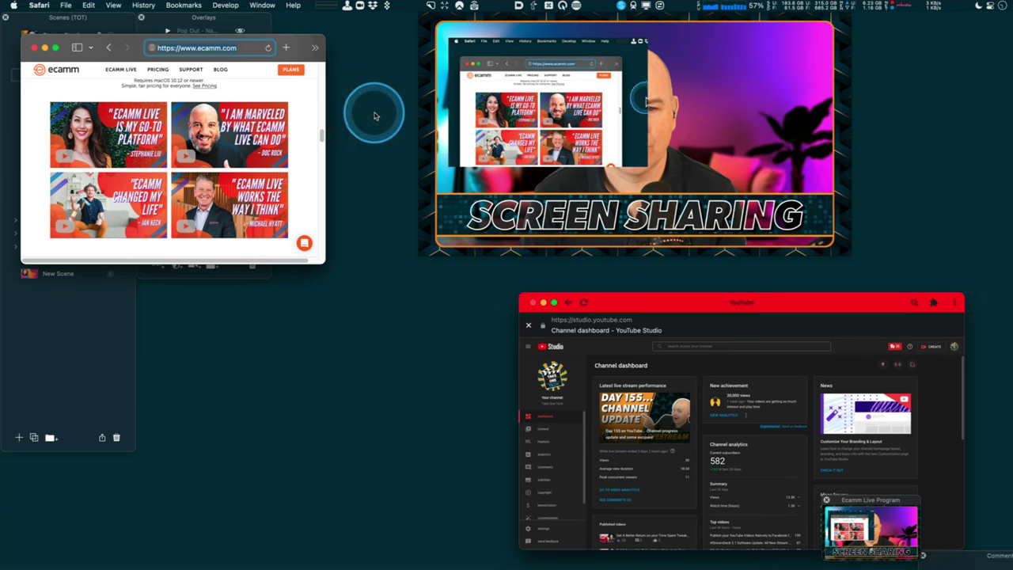
Trim the Screen Share overlay's right edge, then reopen Safari and nudge its window slightly up and left.
mouse_move(420, 119)
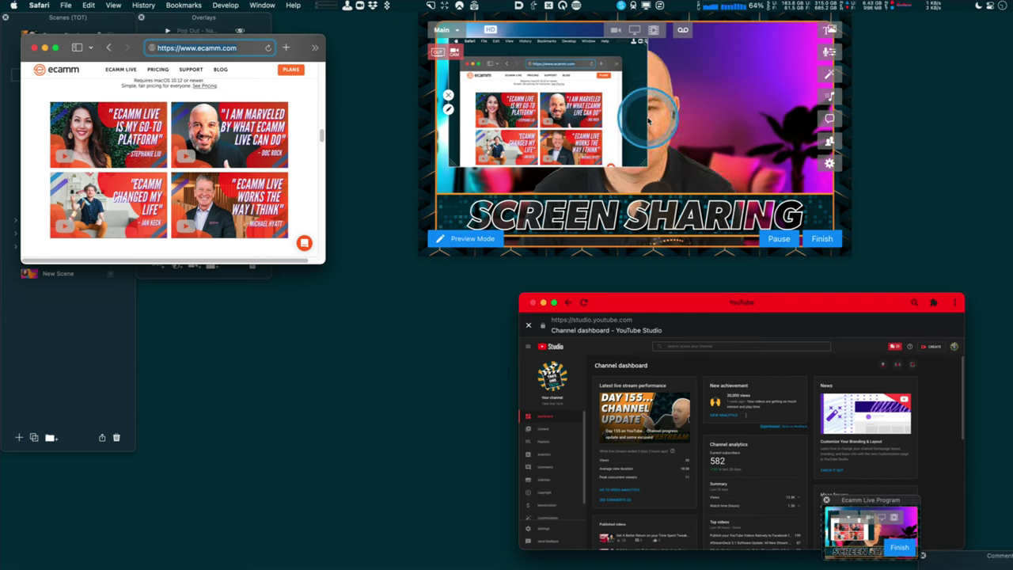
key("super+h")
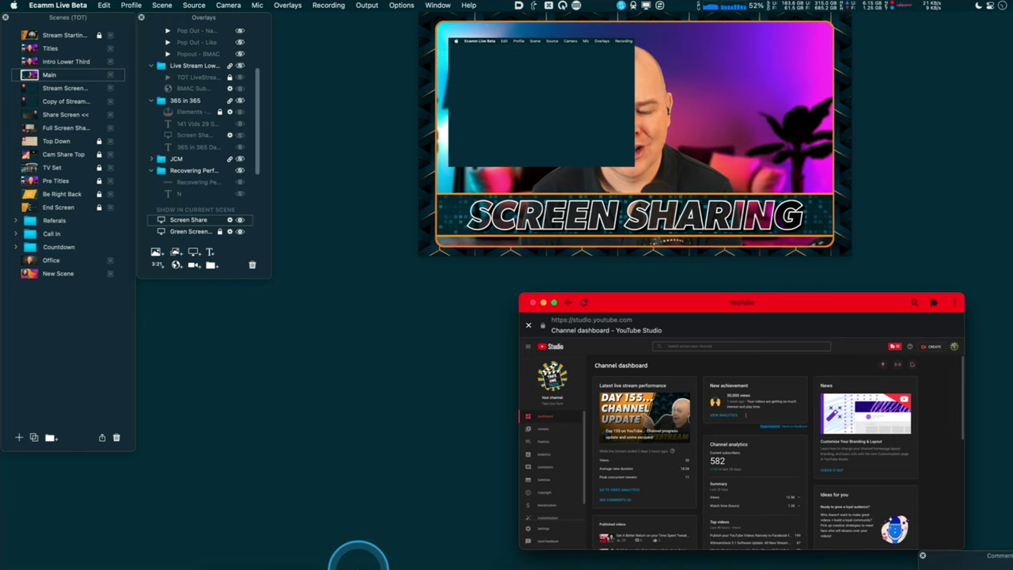
left_click(364, 548)
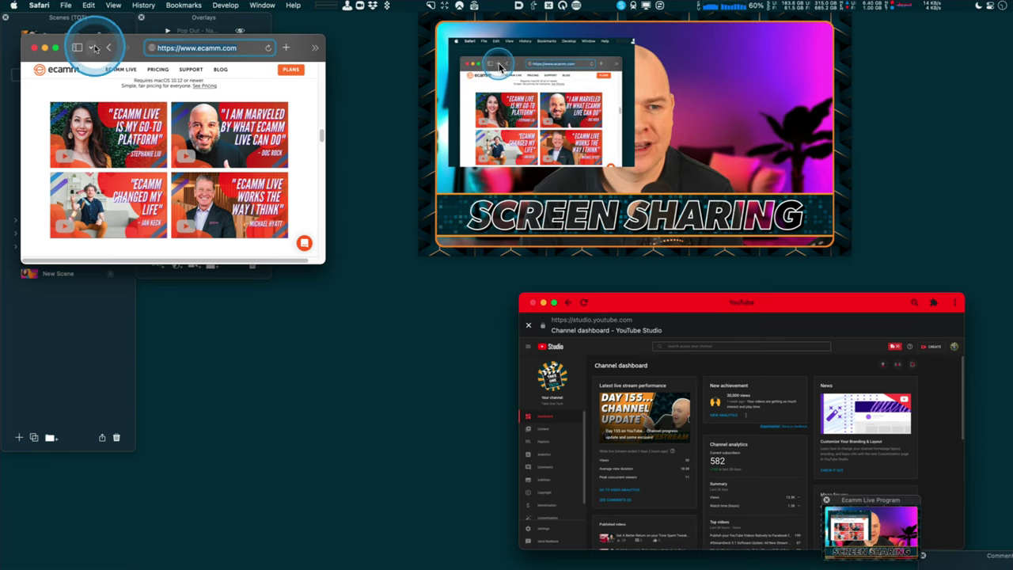
mouse_move(99, 41)
left_mouse_down()
mouse_move(128, 27)
mouse_move(95, 35)
left_mouse_up()
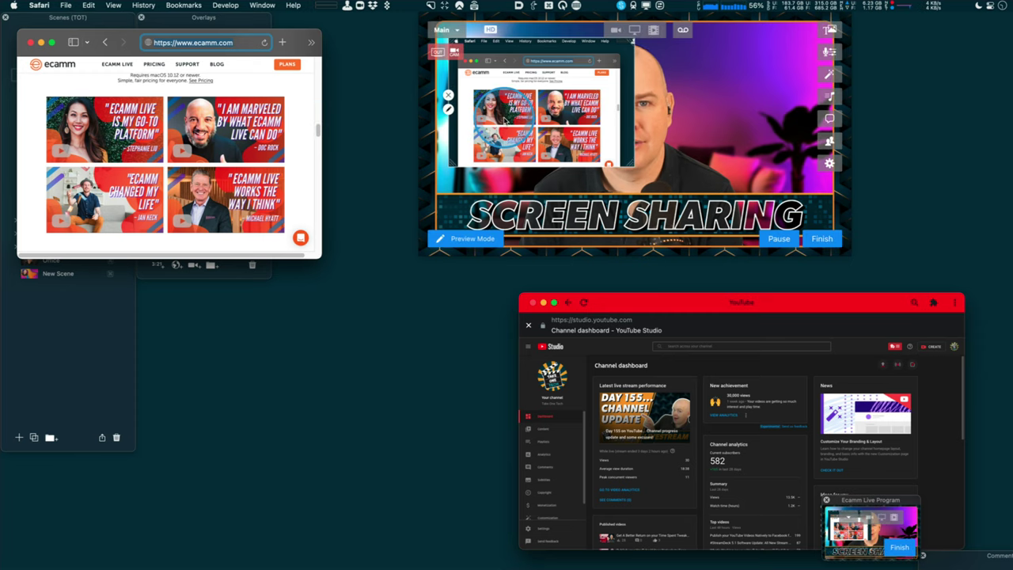
Crop the Screen Share overlay's edges to the Safari window and move it against the video's left edge.
left_click(506, 119)
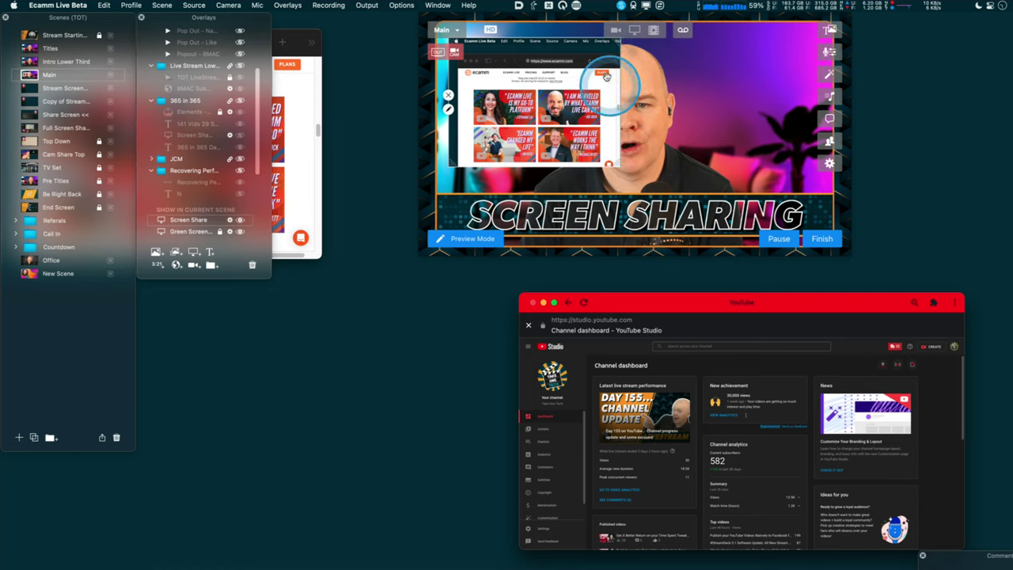
left_click_drag(585, 36, 587, 52)
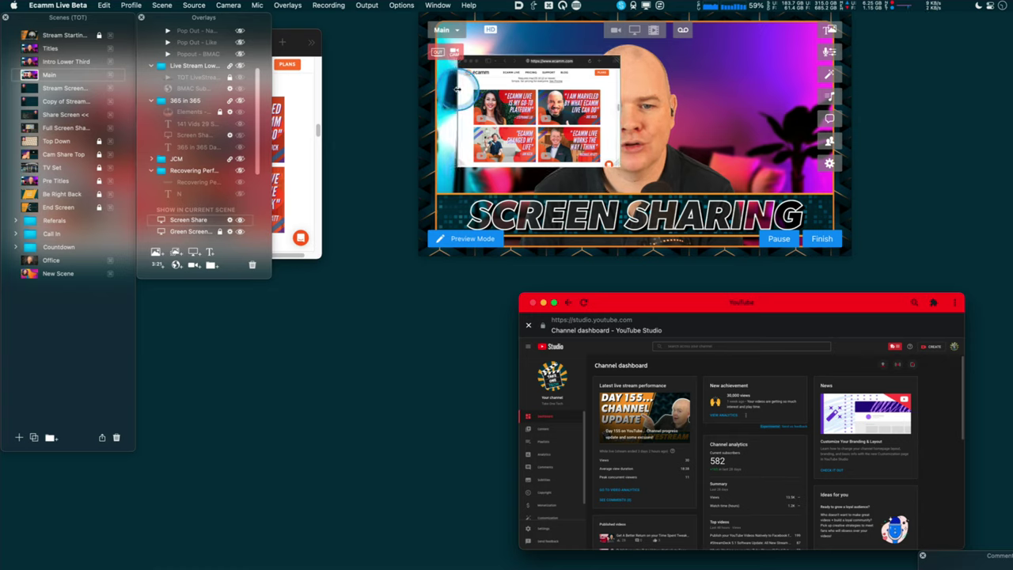
left_click_drag(457, 88, 439, 92)
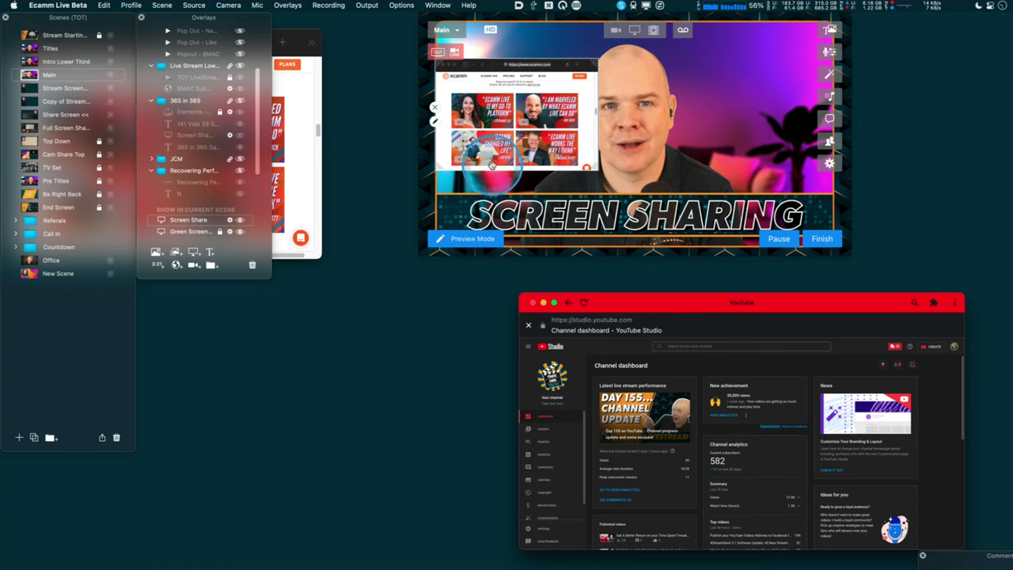
Bring Safari forward, hide it from the shared area by switching to Ecamm Live, then reopen it.
left_click(298, 165)
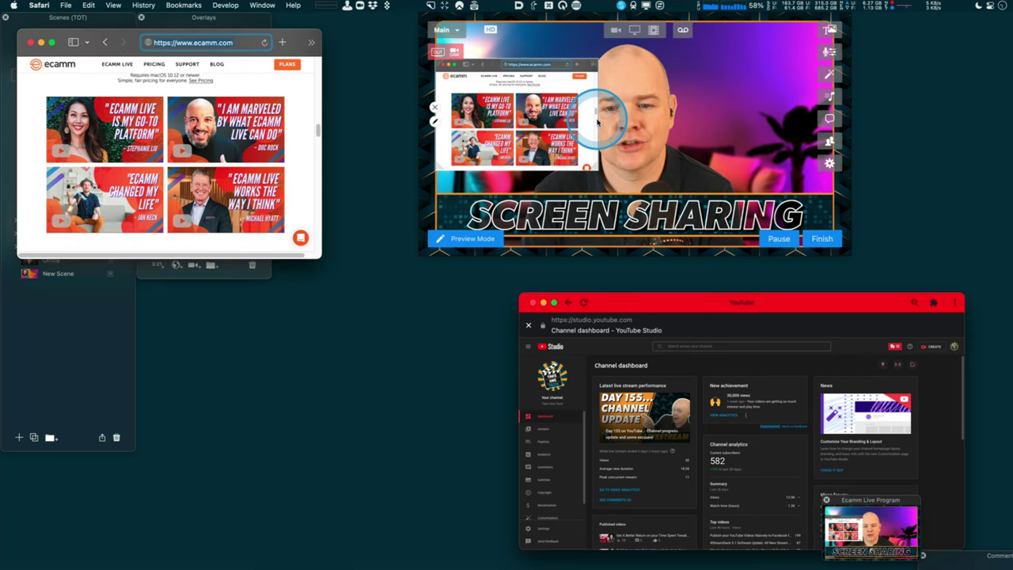
left_click(601, 119)
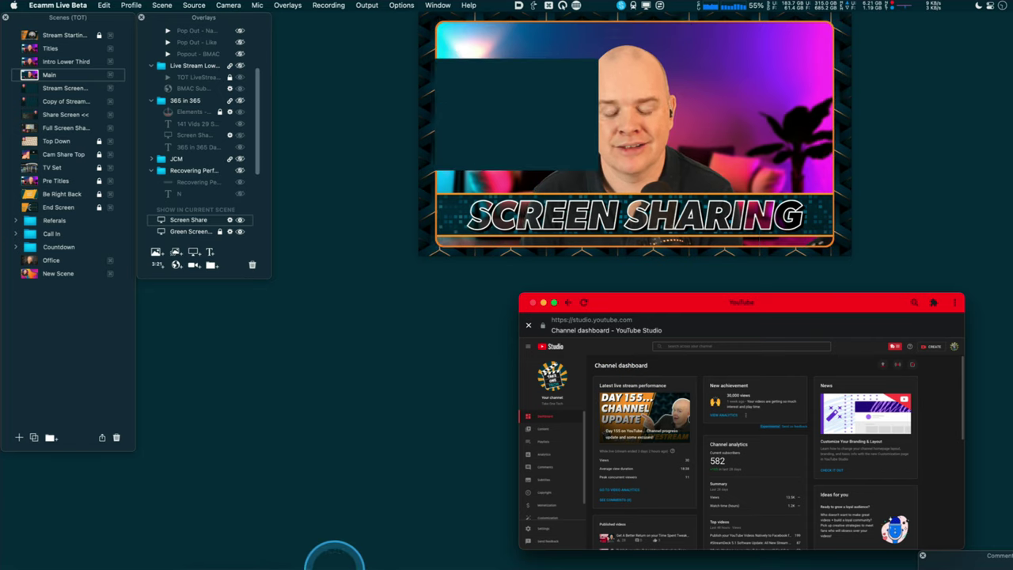
mouse_move(336, 556)
left_click(366, 549)
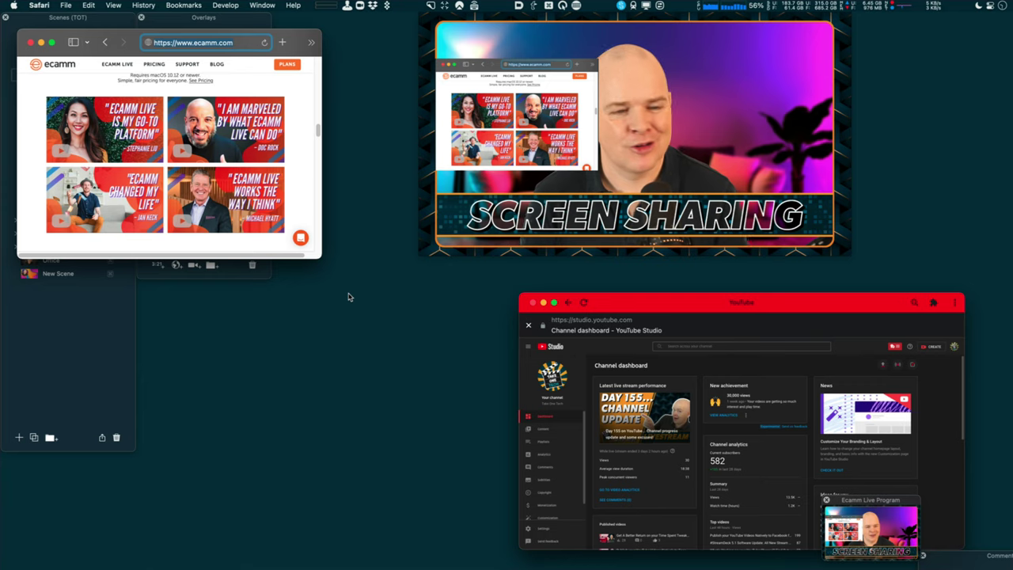
Move the Safari window out of the captured area to below the Overlays window, and lower the Screen Share overlay in the video.
left_click_drag(284, 35, 434, 314)
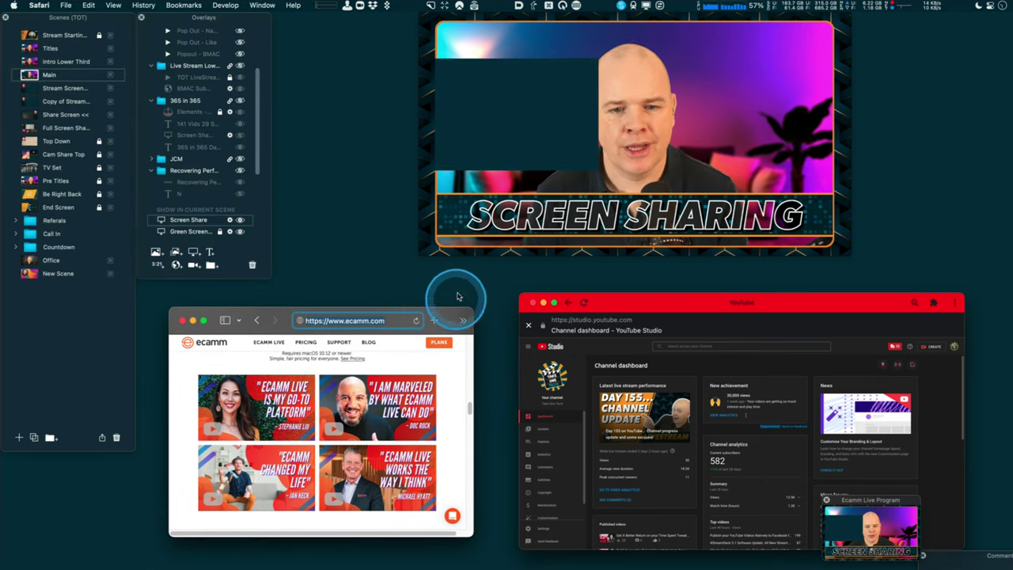
left_click(510, 107)
left_click_drag(511, 107, 509, 120)
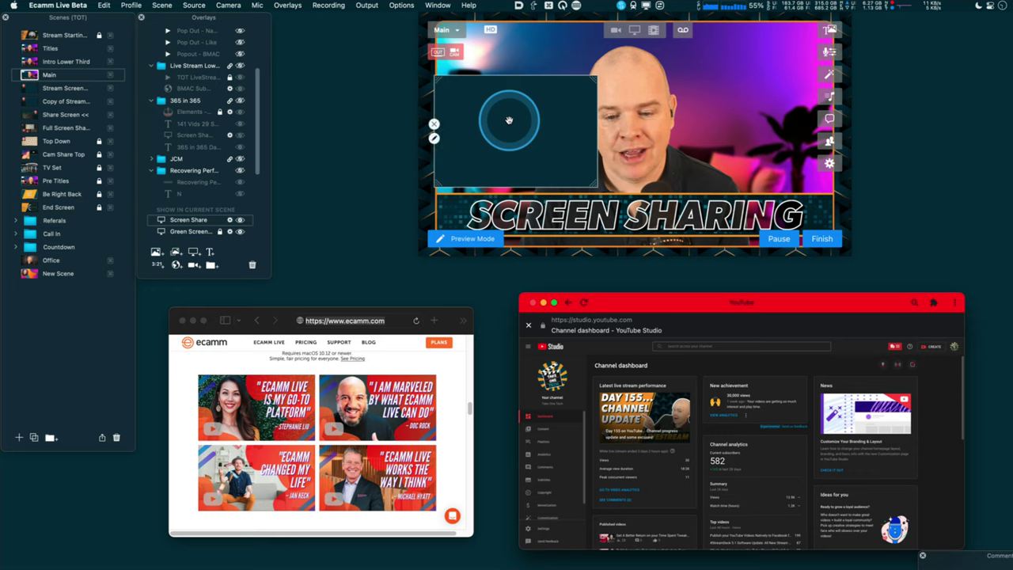
Switch to YouTube, hide it by returning to Ecamm Live, and bring Safari to the front.
left_click(624, 304)
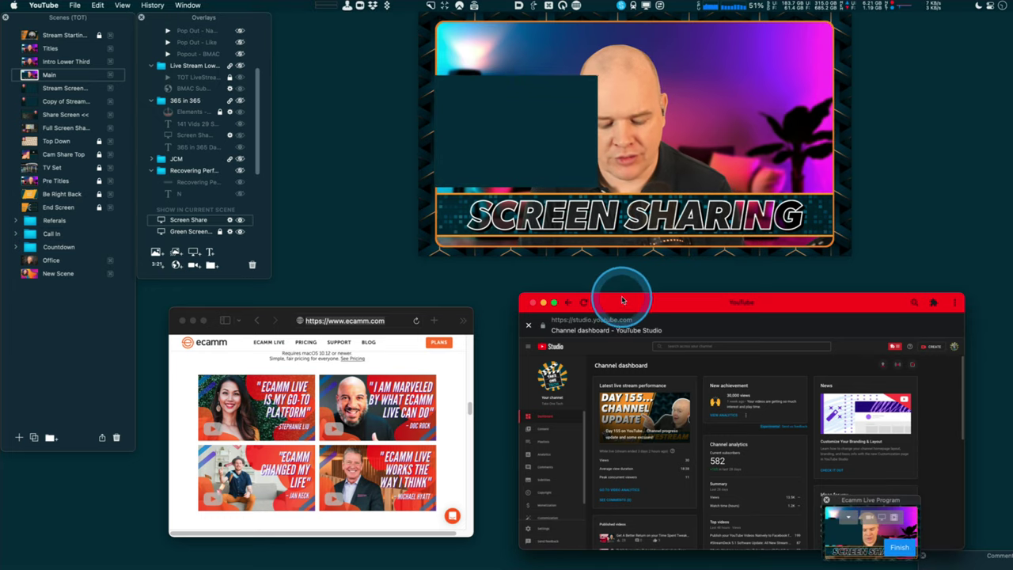
left_click(549, 177)
left_click(402, 372)
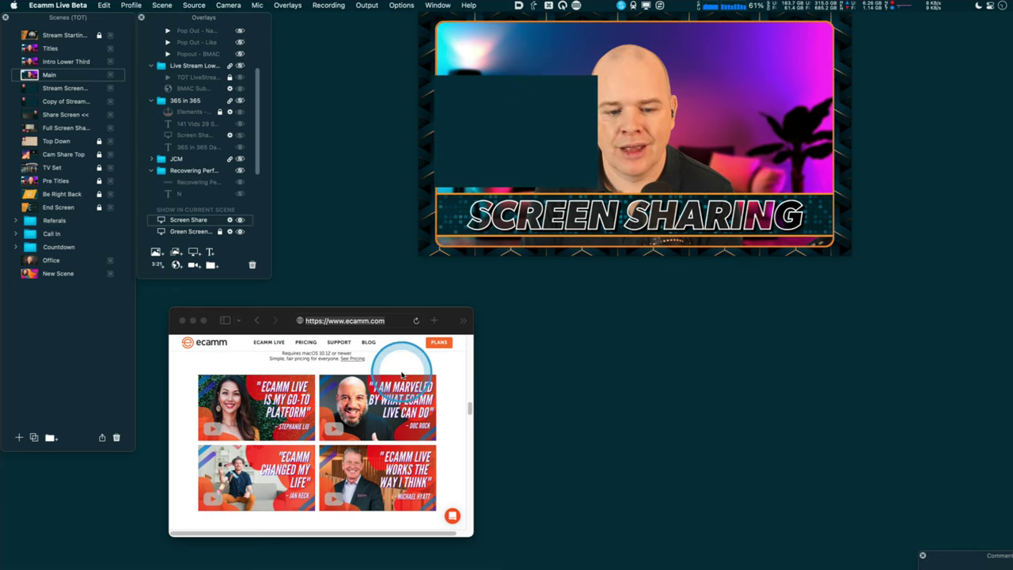
left_click(425, 314)
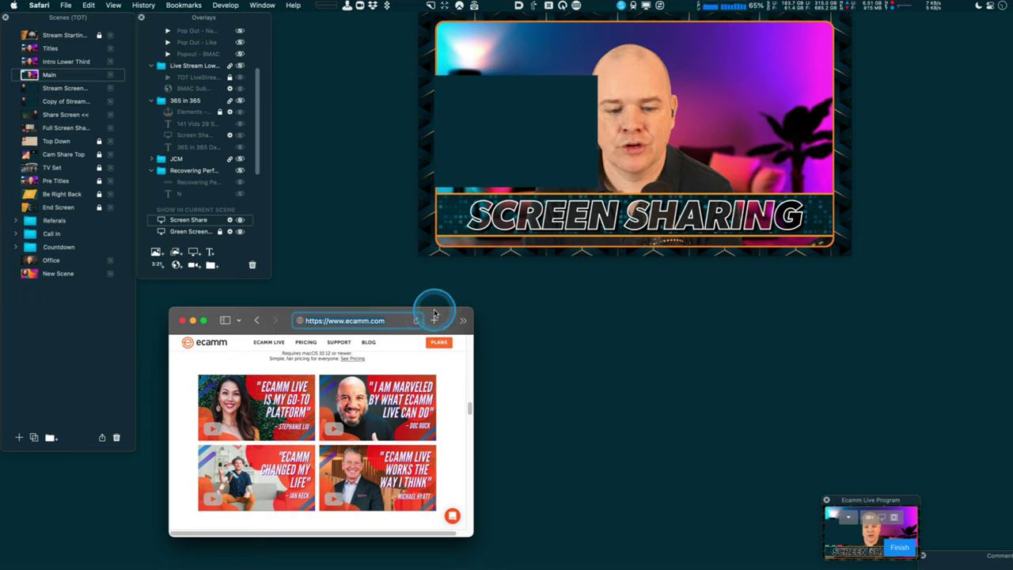
Hide the Screen Share overlay from the video and close the Safari window.
left_click(452, 169)
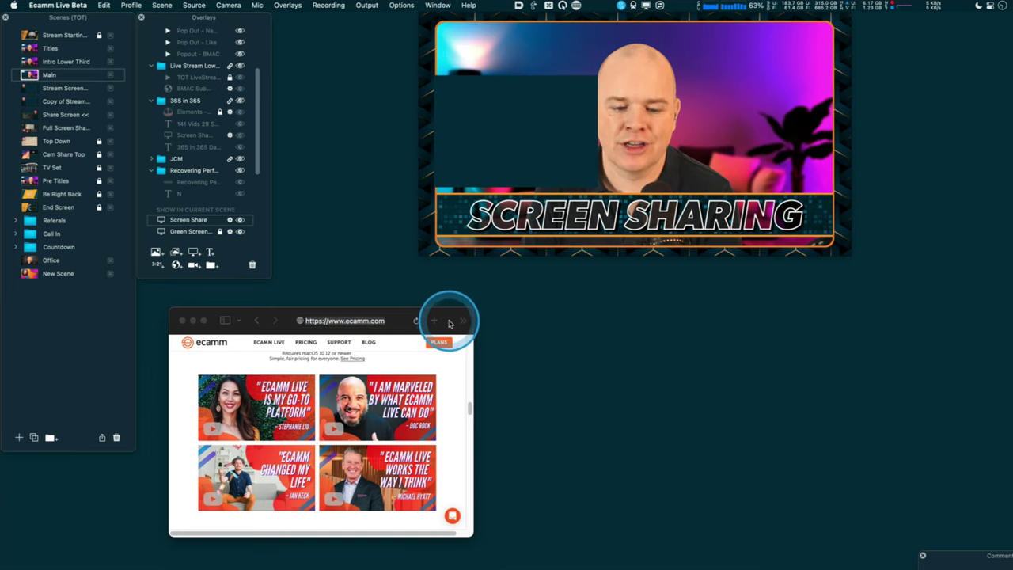
left_click(434, 125)
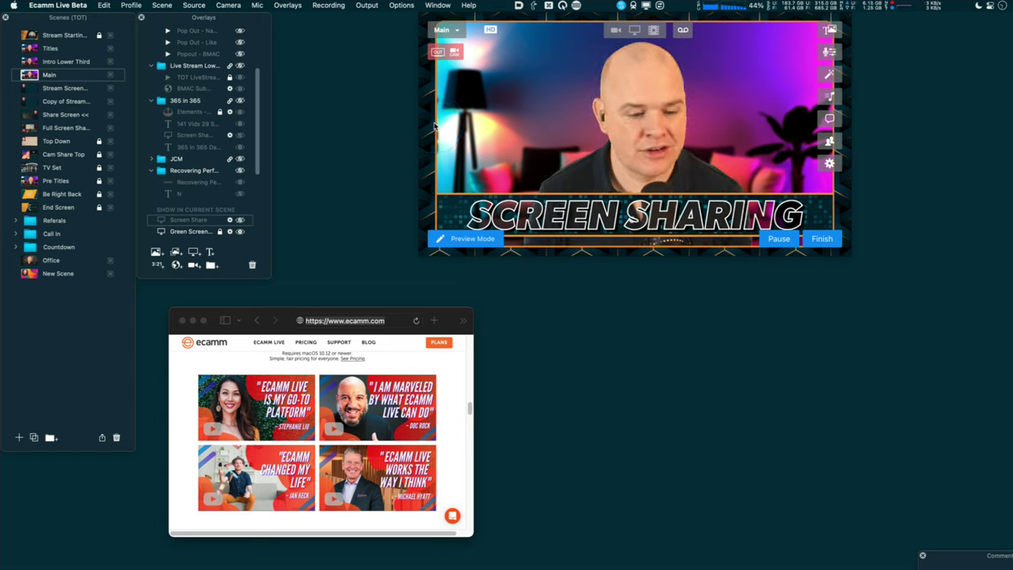
left_click(182, 320)
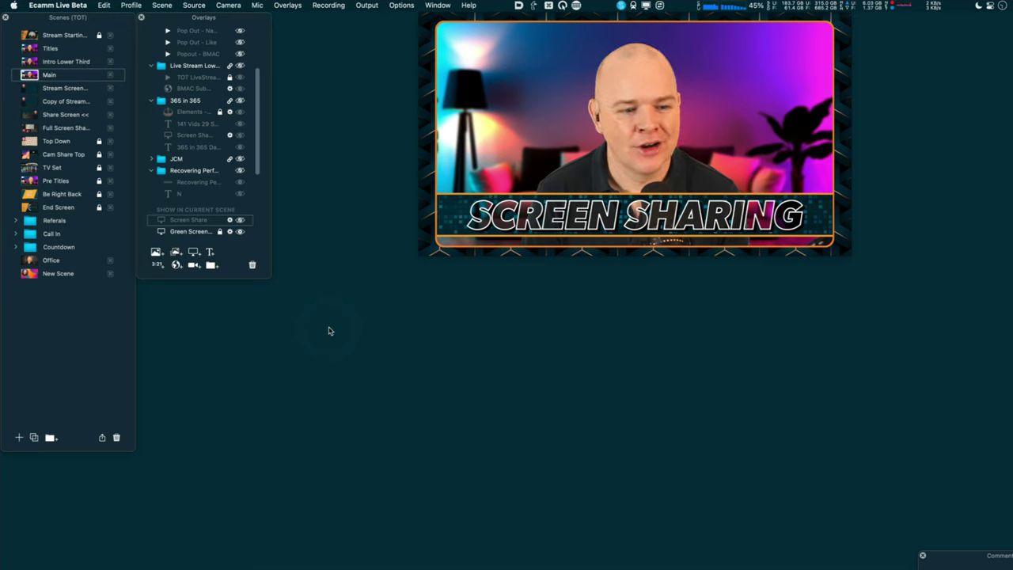
mouse_move(447, 246)
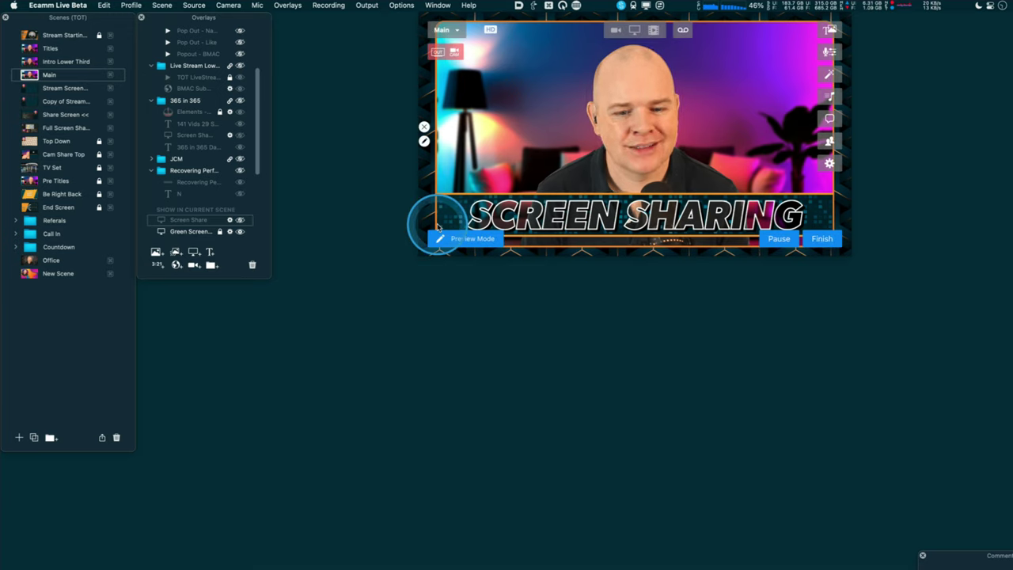
left_click(307, 322)
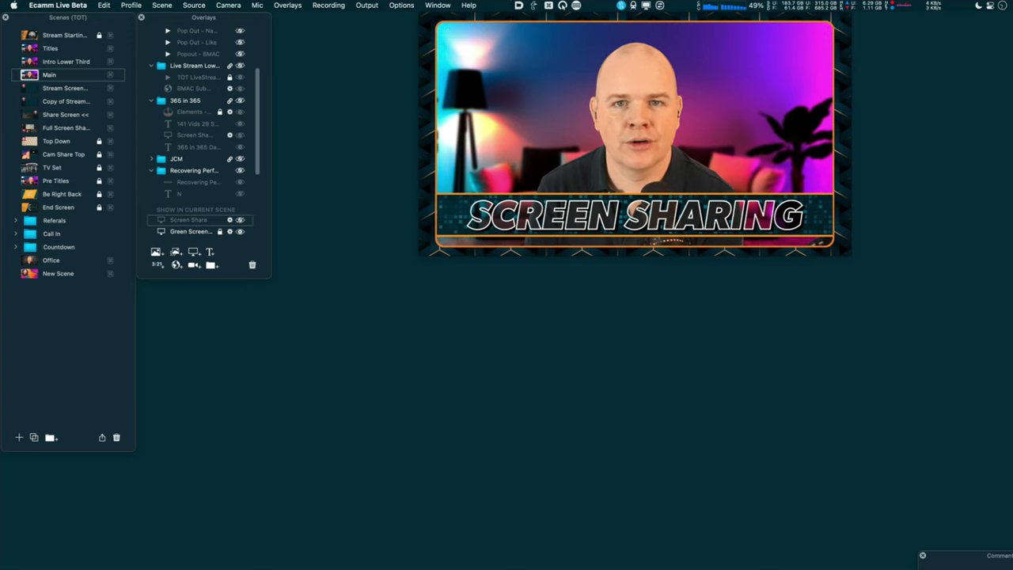
Move the Keynote Lower Third Hollow Text Template window off the video, shrink it and place it below the video.
left_click_drag(602, 16, 311, 197)
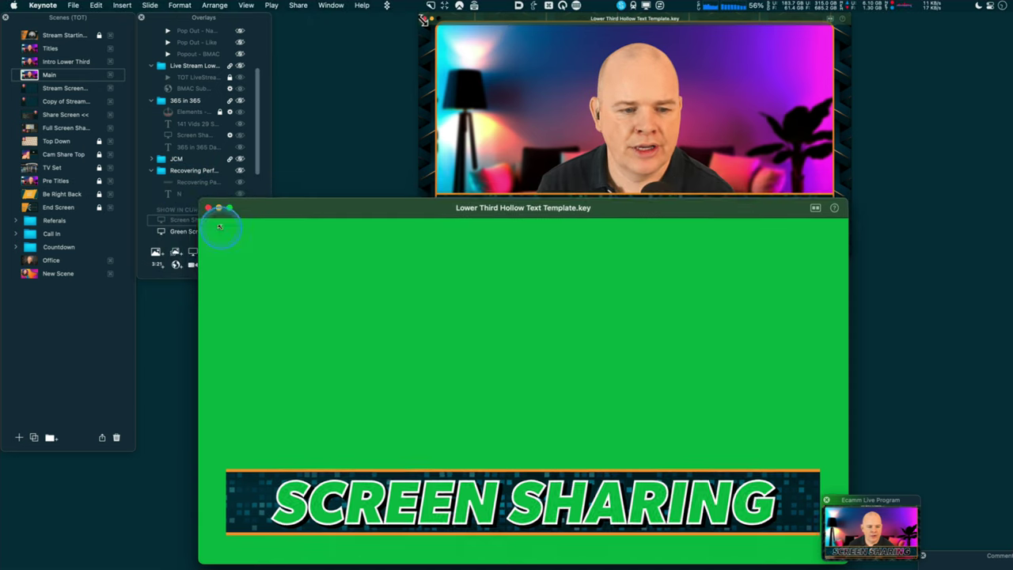
left_click_drag(219, 227, 344, 319)
left_click_drag(546, 334, 473, 326)
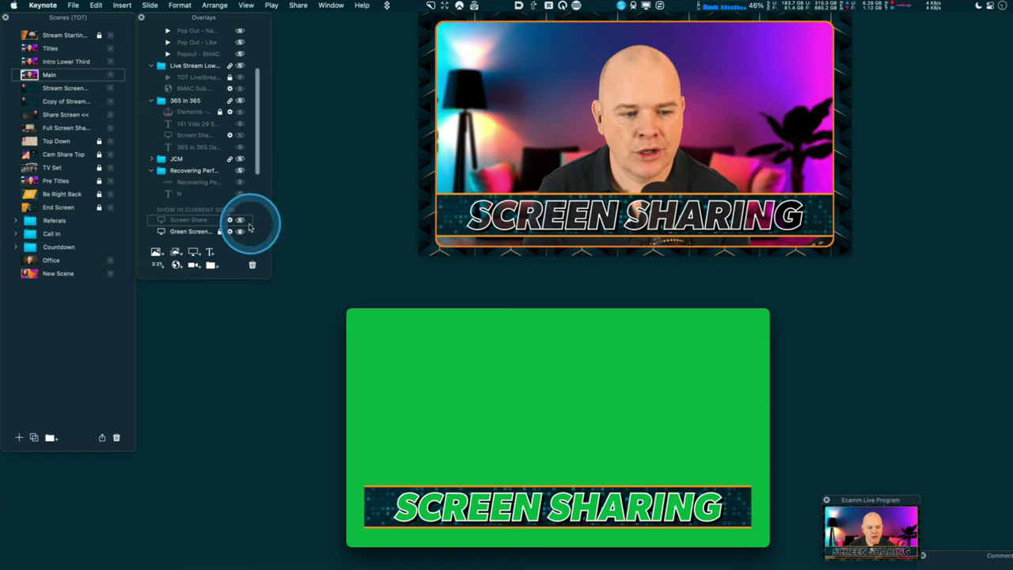
Open the Green Screen overlay's settings and examine its Keynote source, Zoom To App Windows and Green Screen Key options.
scroll(228, 229, "down", 5)
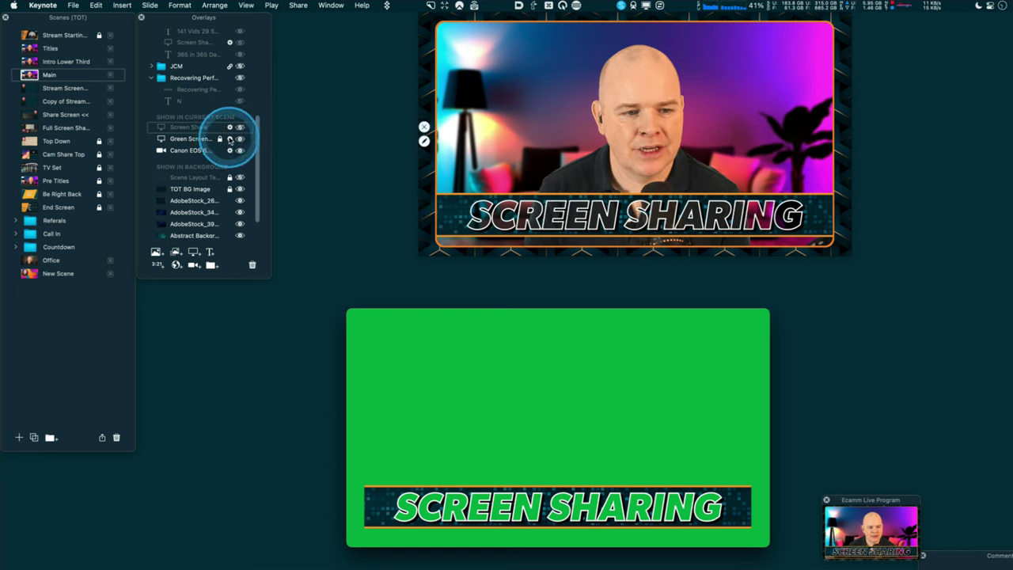
left_click(229, 138)
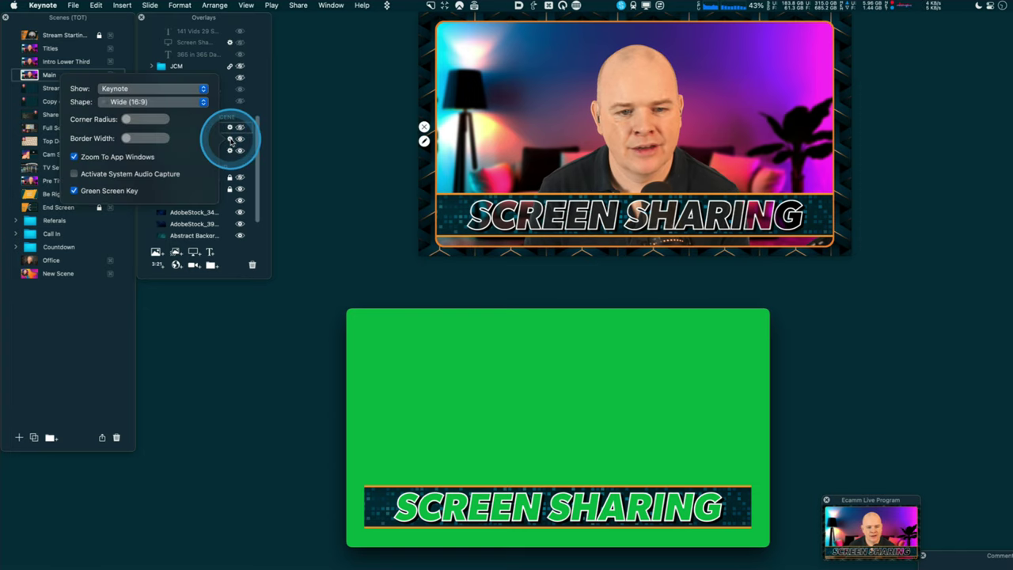
left_click(425, 141)
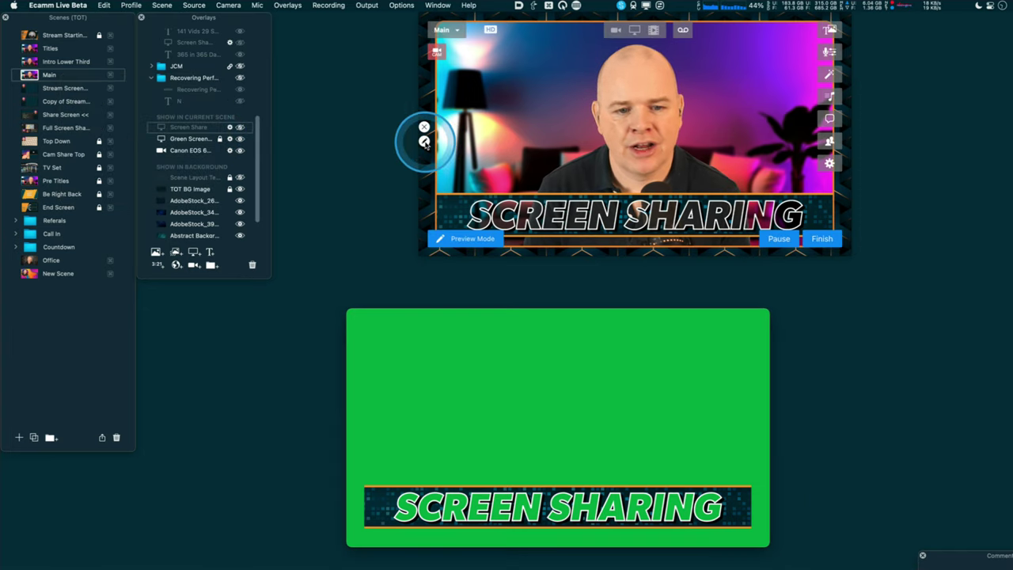
left_click(424, 140)
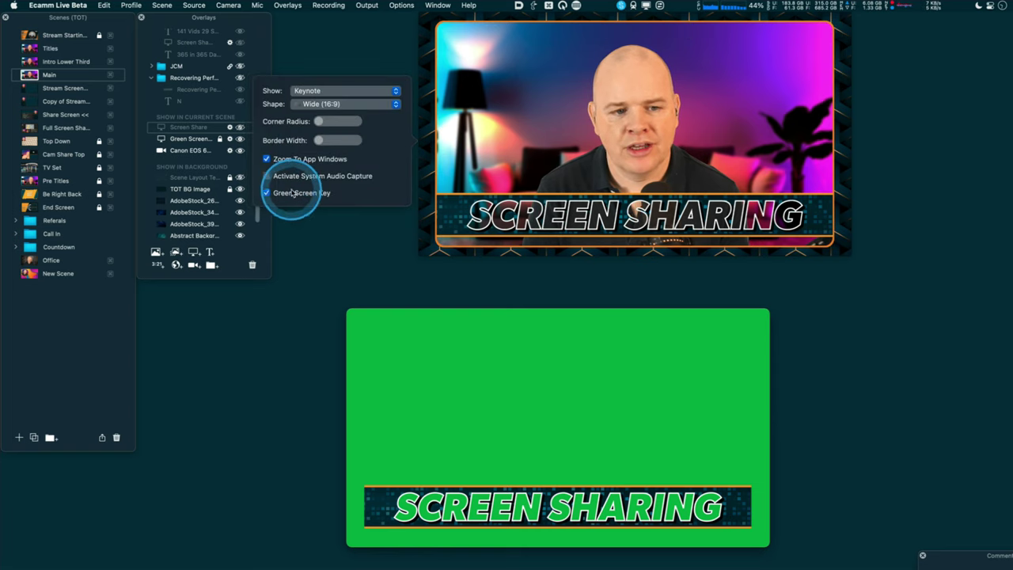
mouse_move(427, 170)
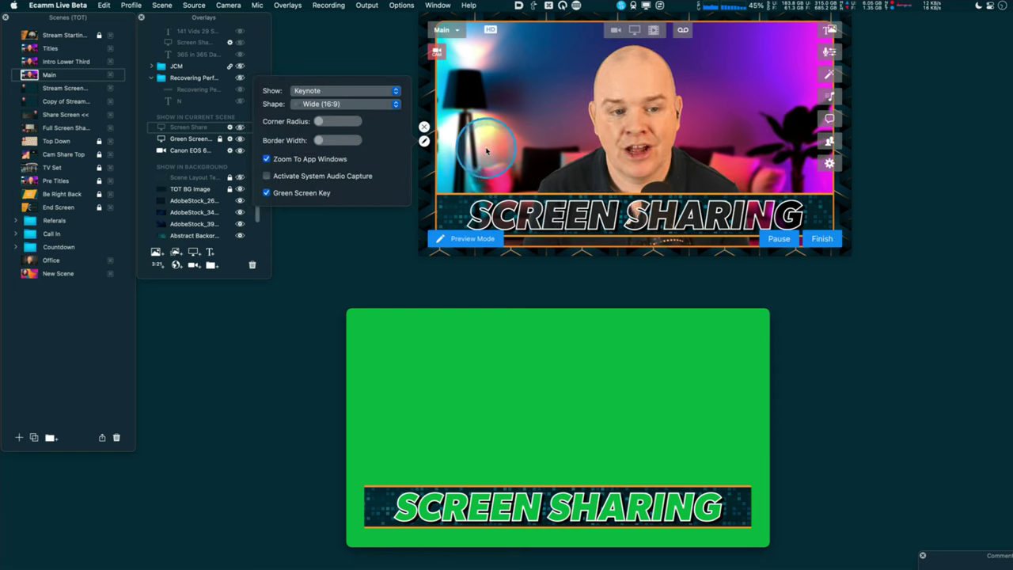
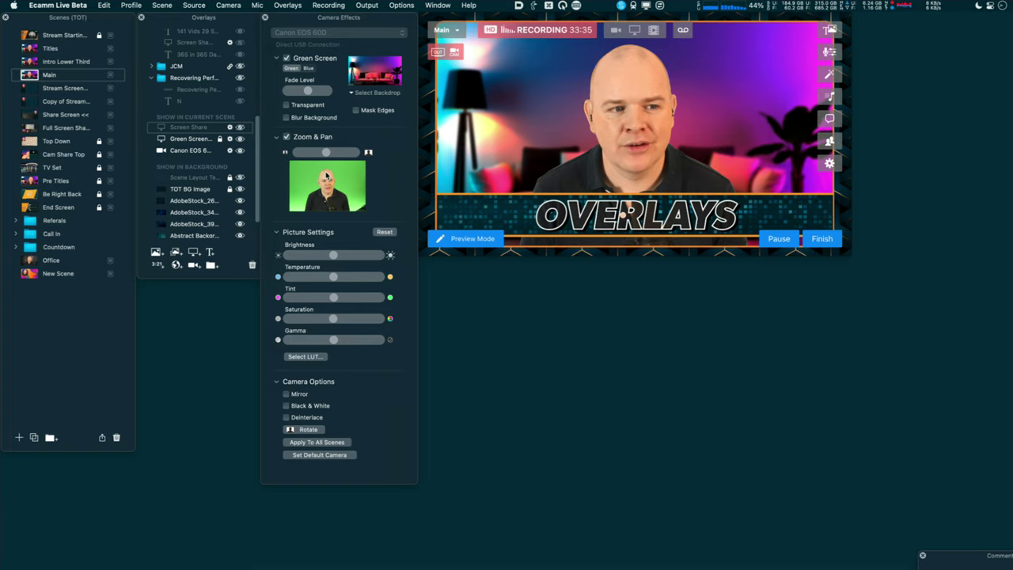
Close Camera Effects, enlarge the main video window and move the Overlays window clear of it to the other side.
left_click(265, 18)
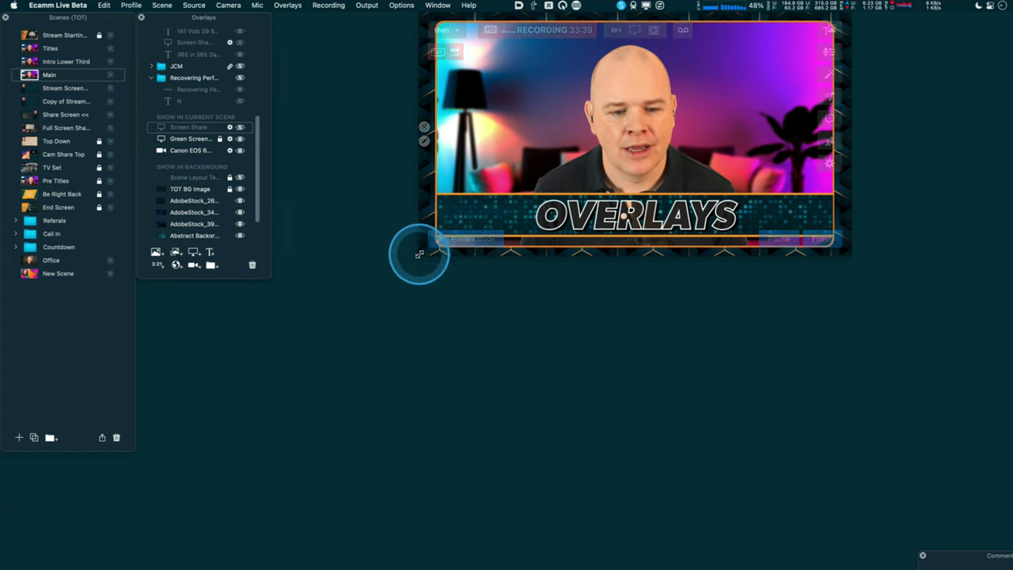
left_click_drag(421, 254, 256, 340)
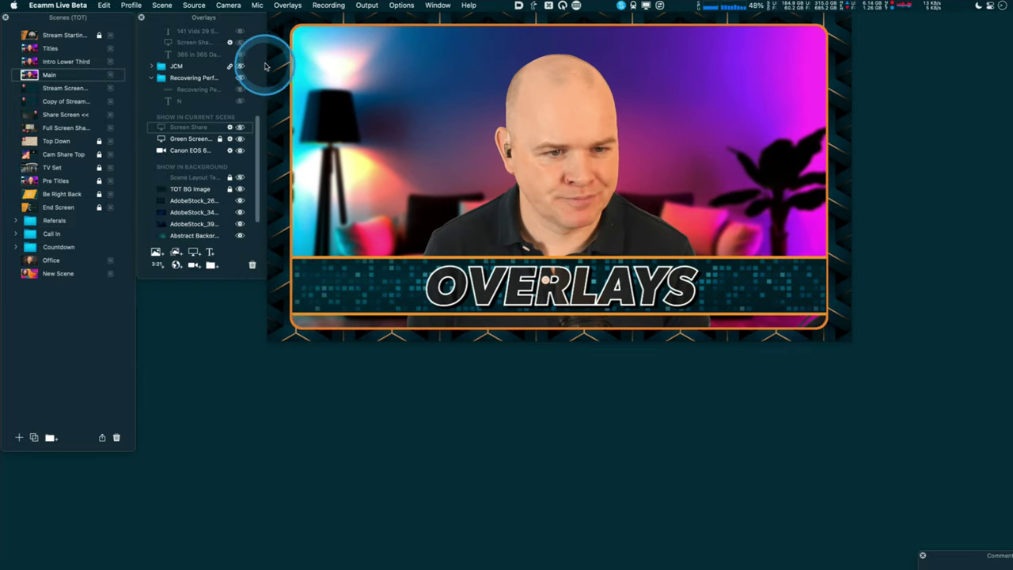
left_click_drag(267, 335, 158, 416)
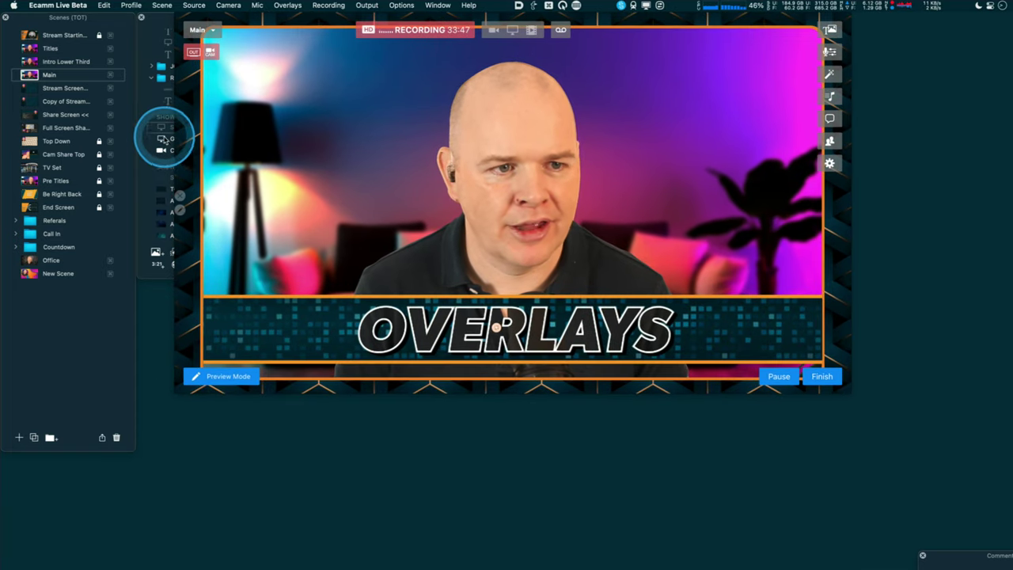
left_click_drag(147, 18, 891, 16)
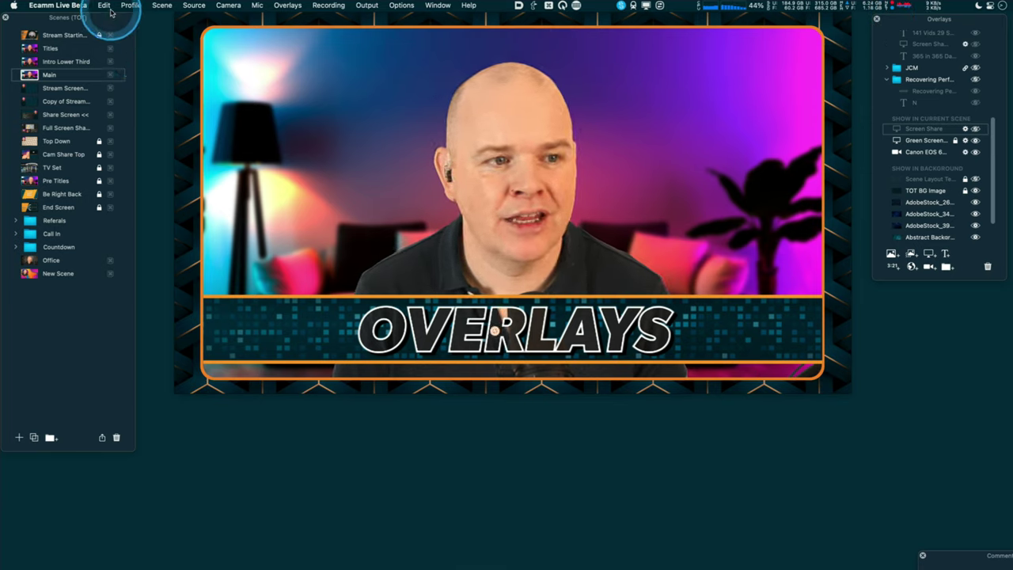
Create a new empty scene and hide all the background overlays, including TOT BG Movie and TOT BG Image.
left_click(162, 5)
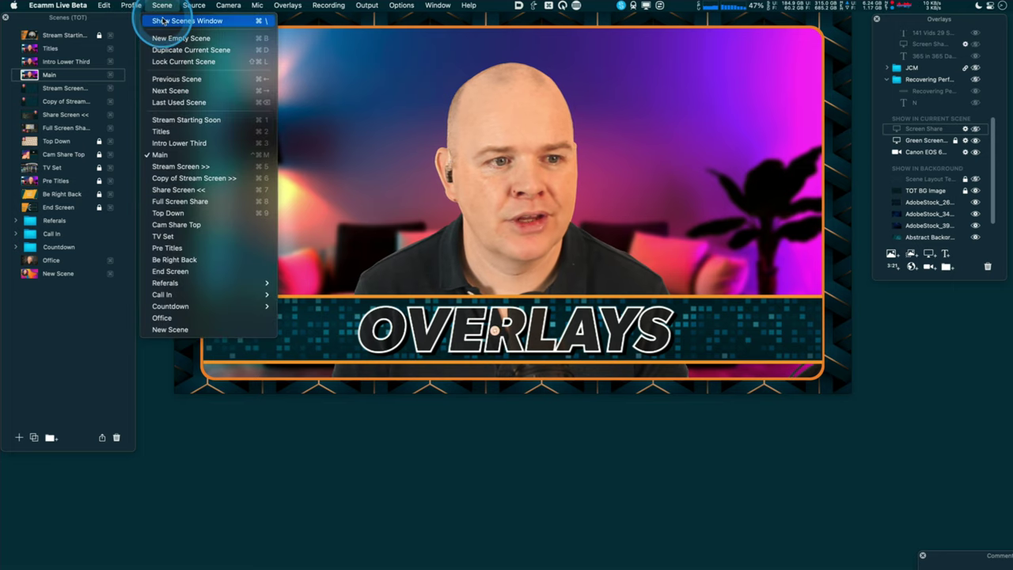
left_click(163, 37)
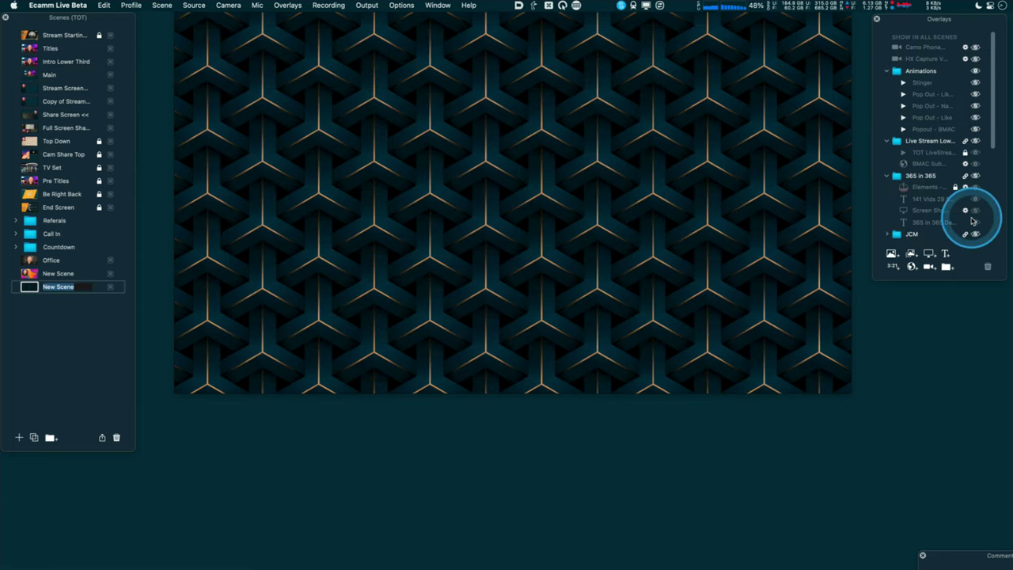
scroll(974, 206, "down", 5)
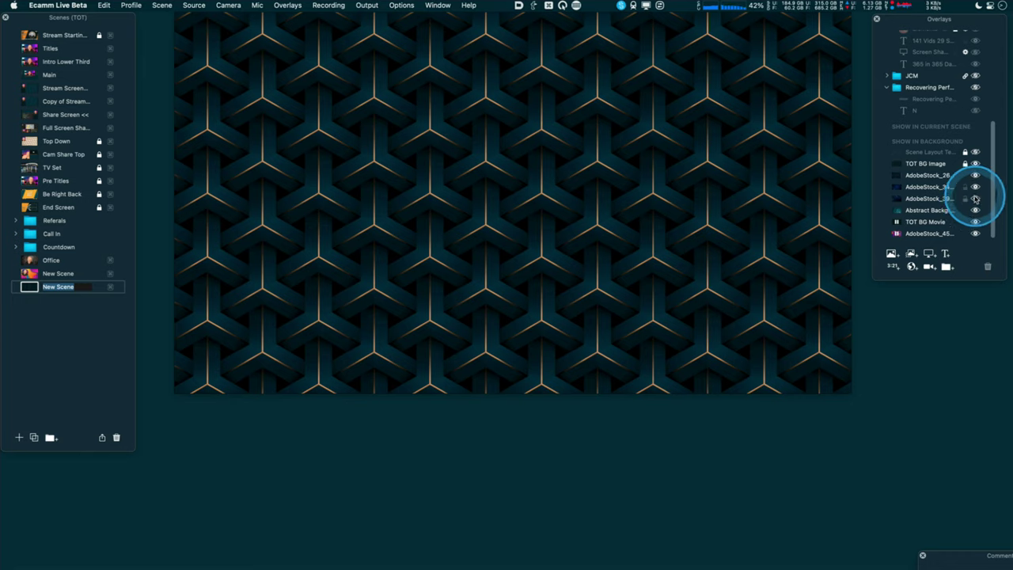
left_click(975, 233)
left_click(976, 221)
left_click(976, 210)
left_click(975, 163)
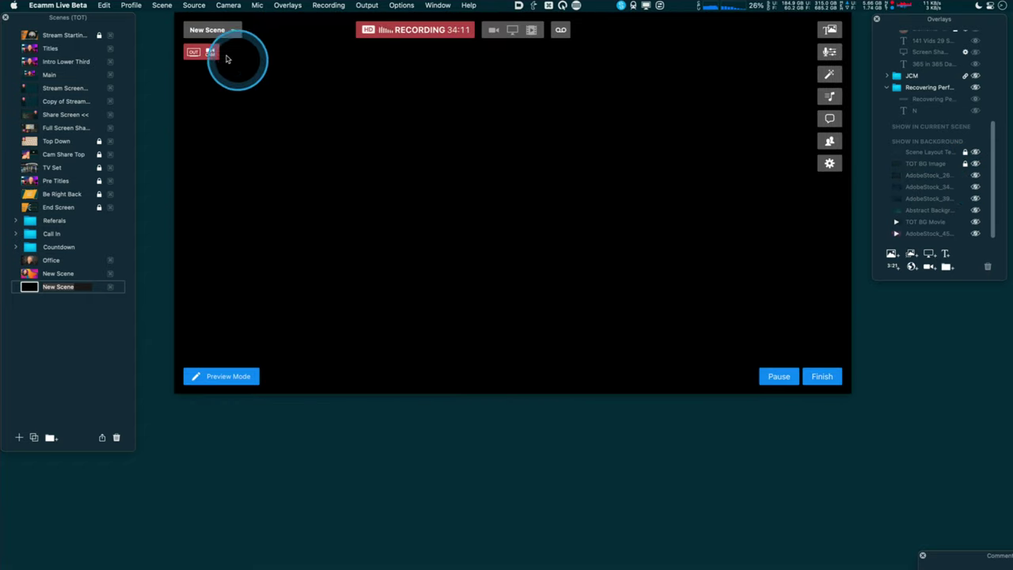
Check the scene's source choices and the Default Source Mode options in the video preferences, leaving the settings as they are.
left_click(194, 6)
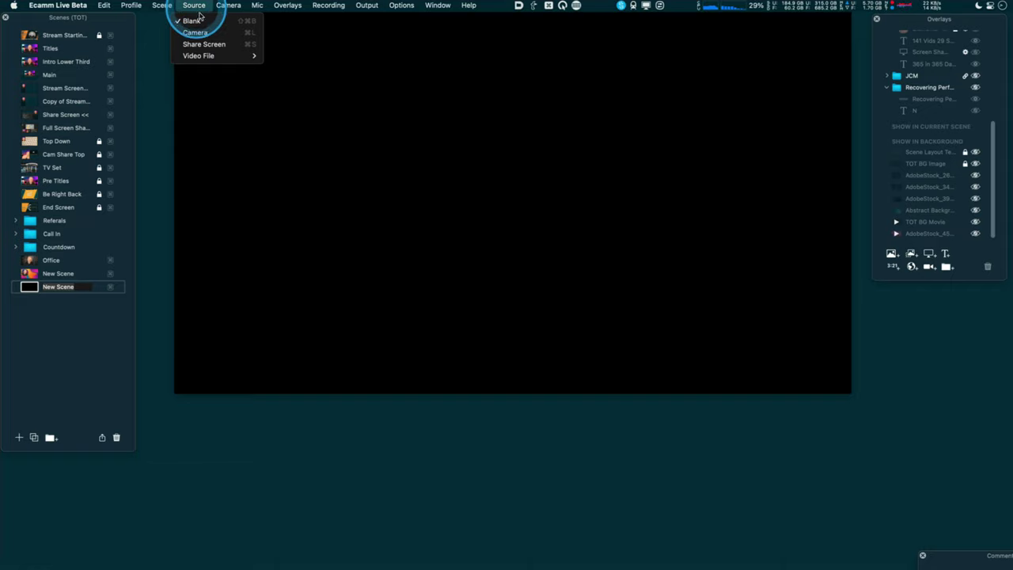
left_click(491, 195)
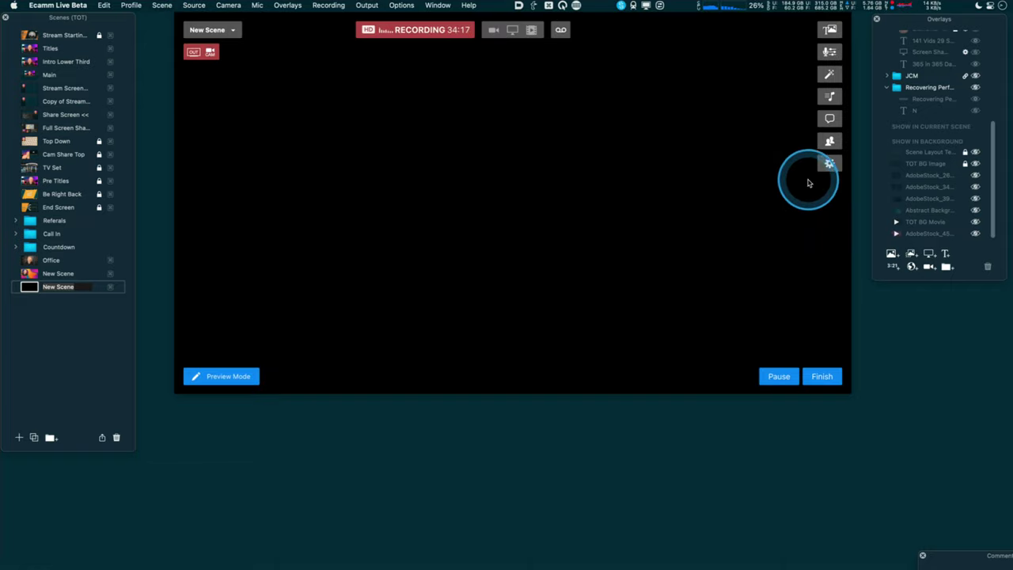
left_click(829, 164)
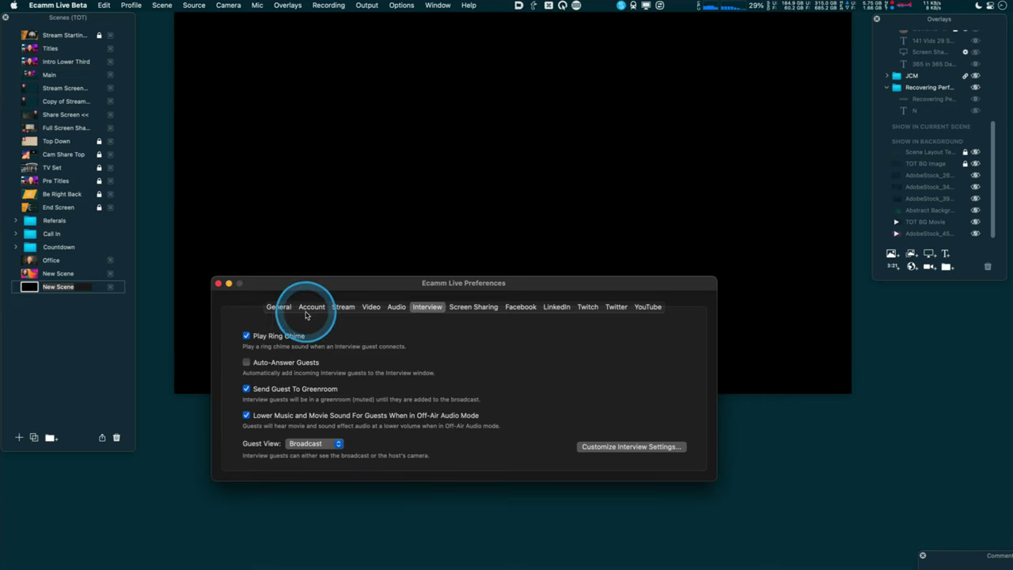
left_click(277, 307)
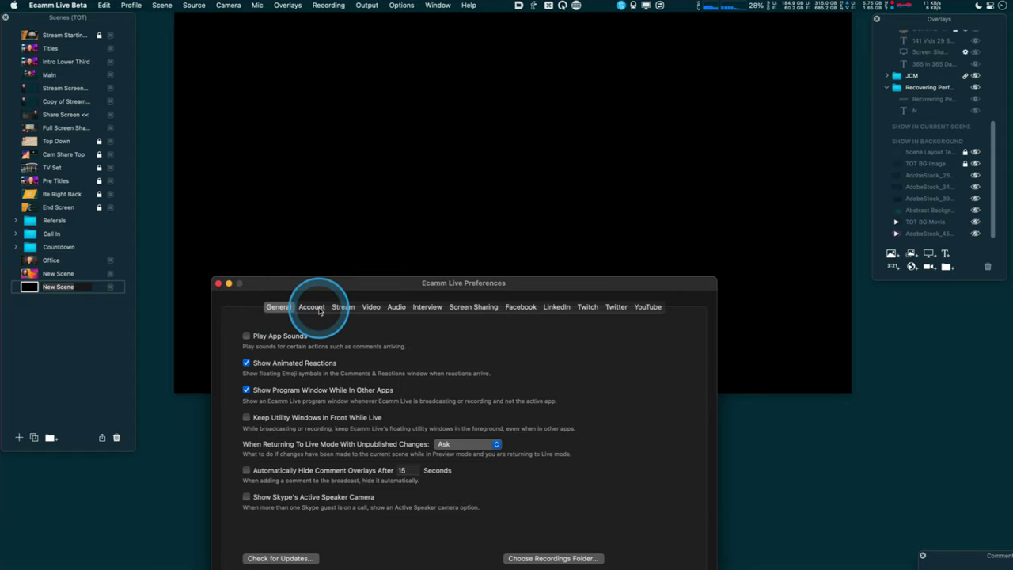
left_click(373, 308)
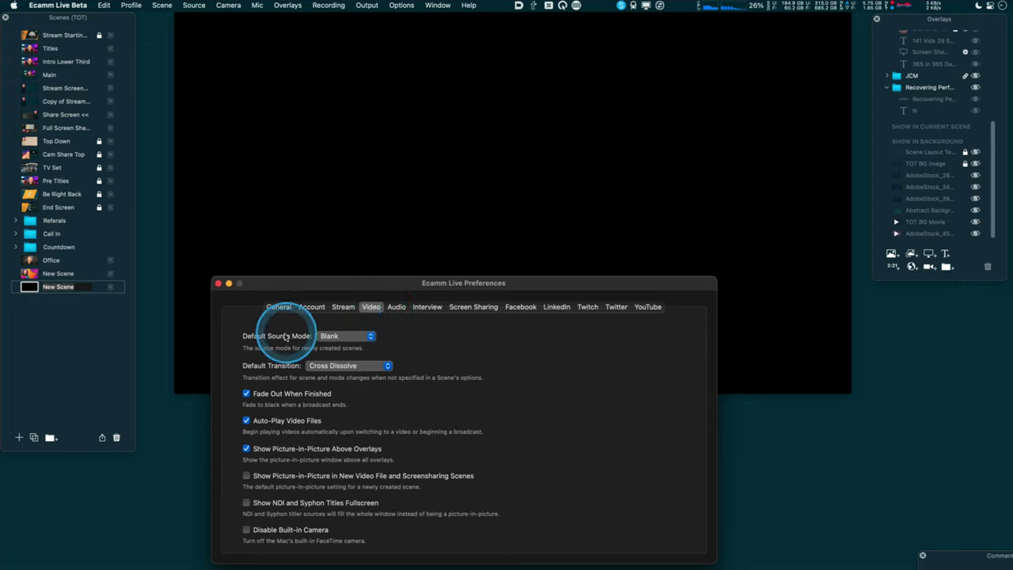
left_click(365, 336)
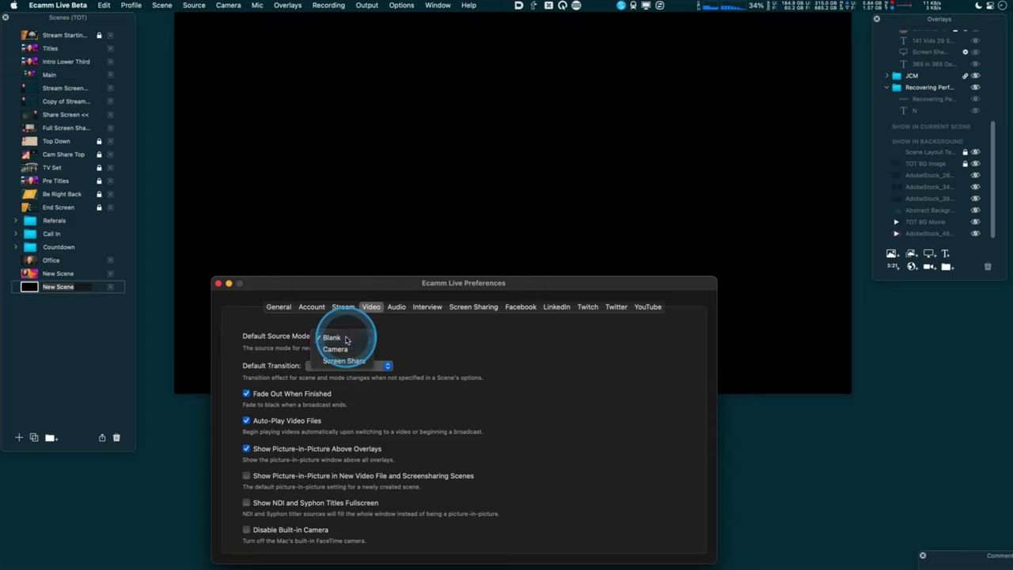
left_click(217, 285)
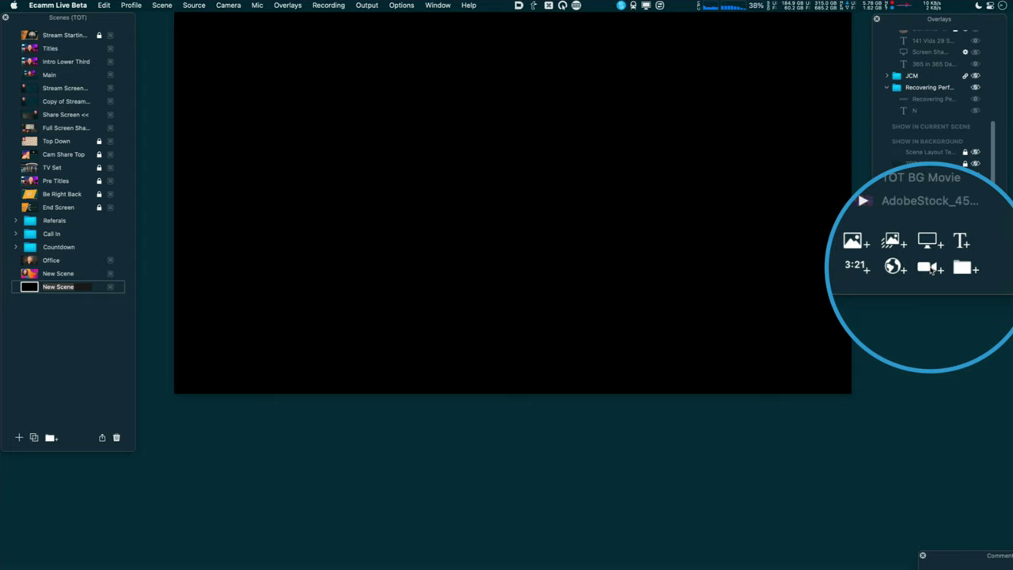
Add a Canon EOS 60D camera overlay and turn on its green screen with the Lounge_Blue Pink Dark.png backdrop.
left_click(930, 267)
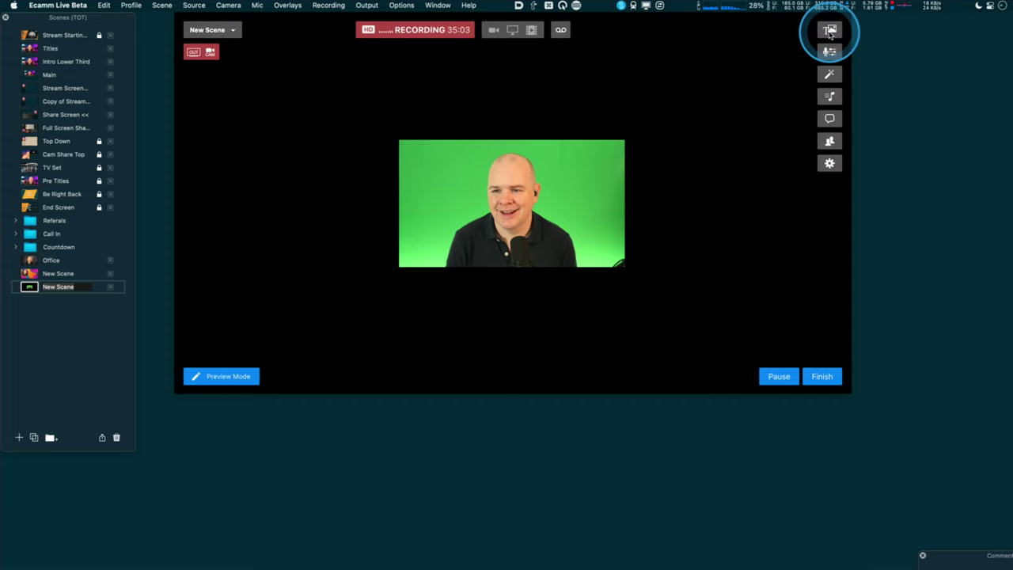
left_click(829, 73)
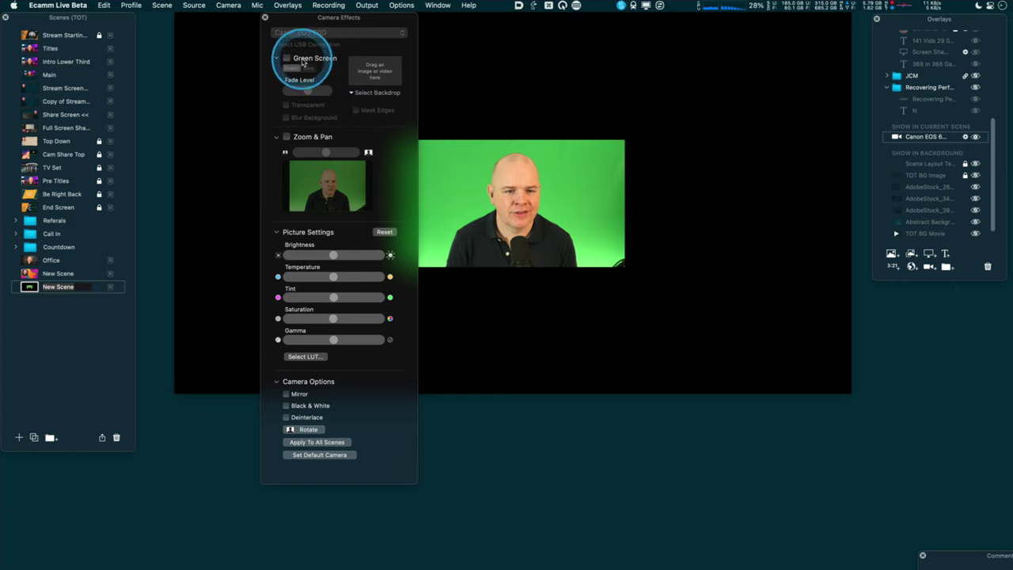
left_click(288, 58)
left_click(352, 94)
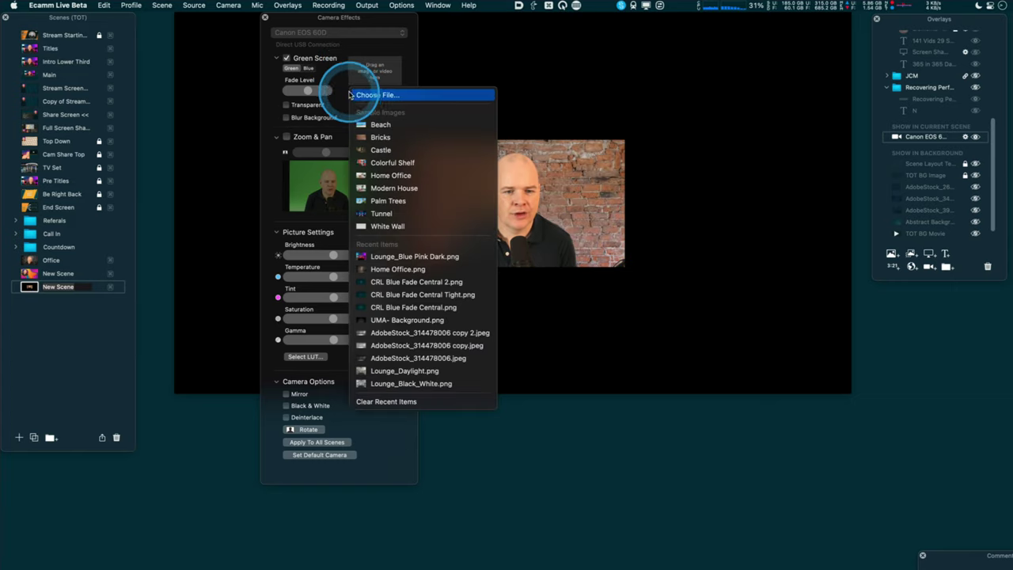
left_click(403, 256)
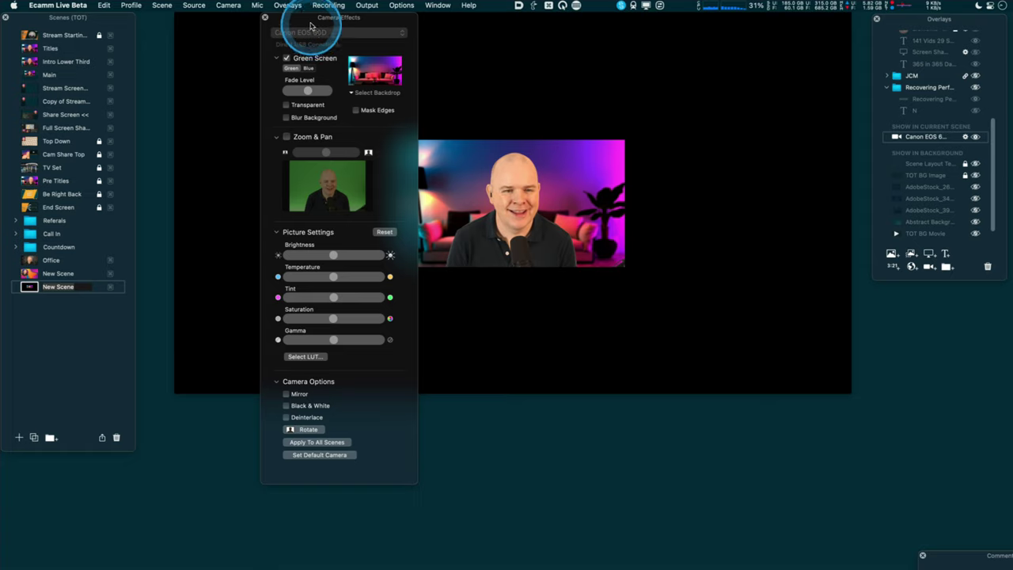
left_click(266, 17)
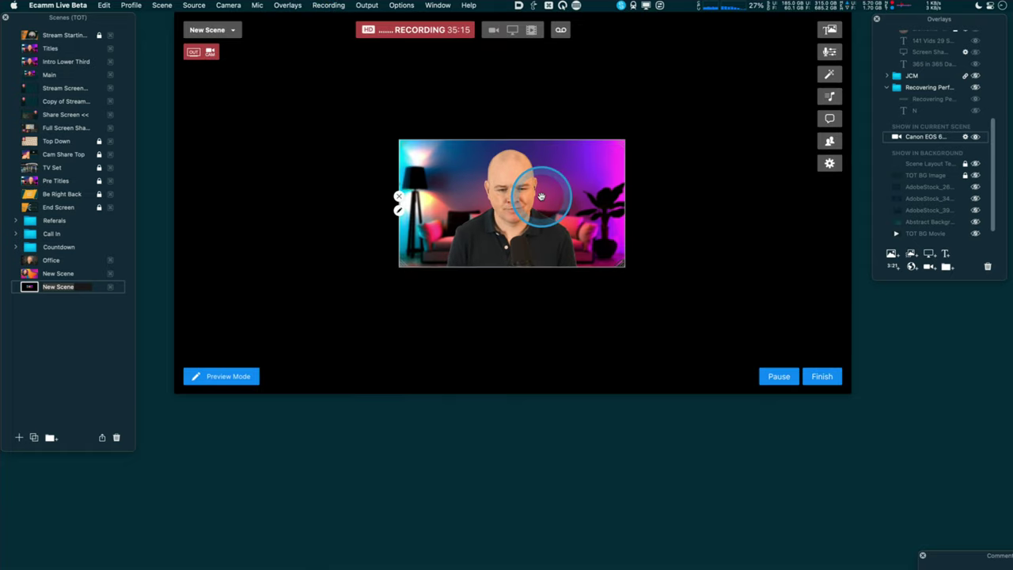
Enlarge the camera overlay to about two thirds of the video's width and reposition it near the centre.
left_click_drag(541, 196, 465, 119)
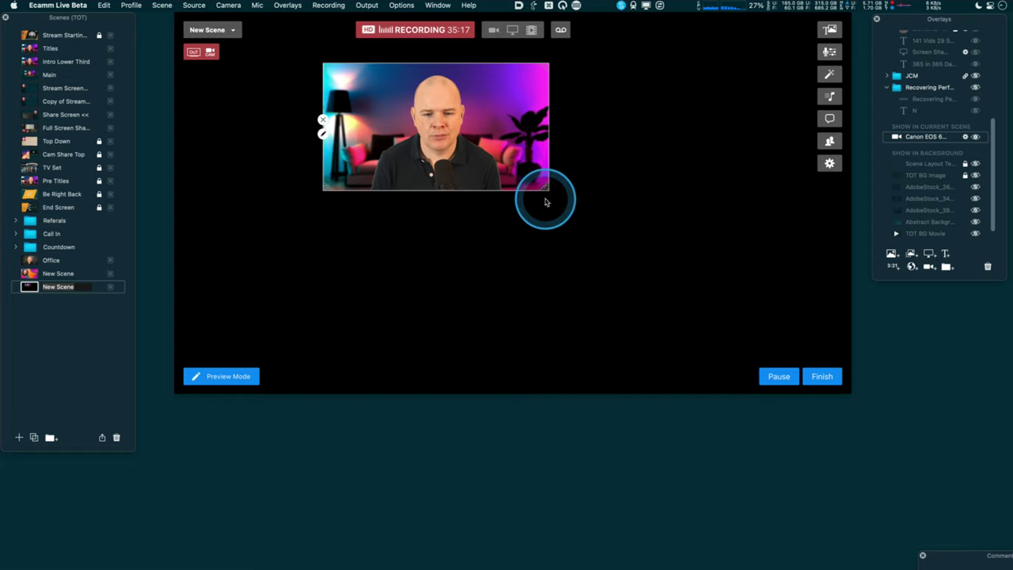
left_click_drag(545, 187, 590, 230)
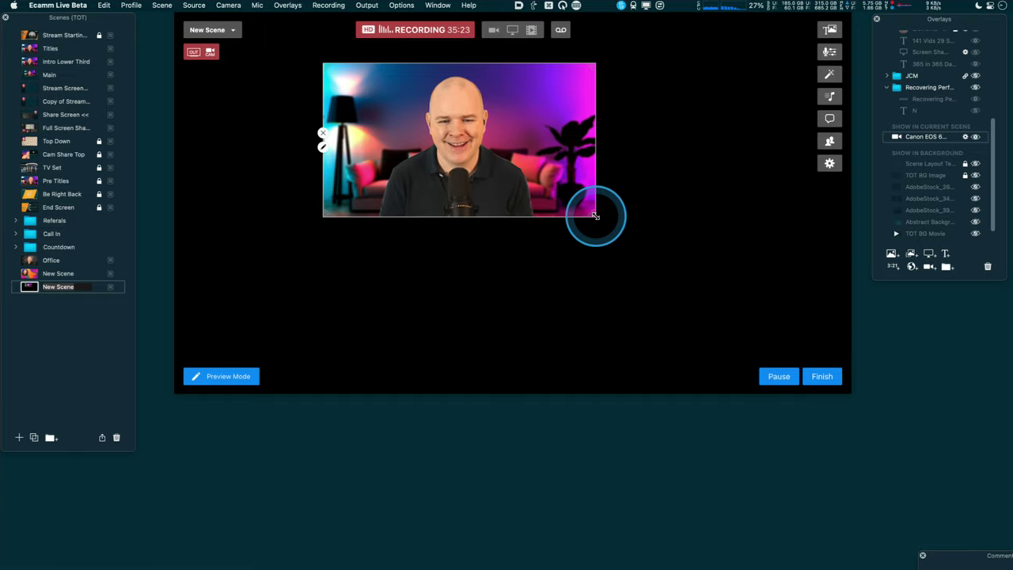
left_click_drag(595, 215, 690, 271)
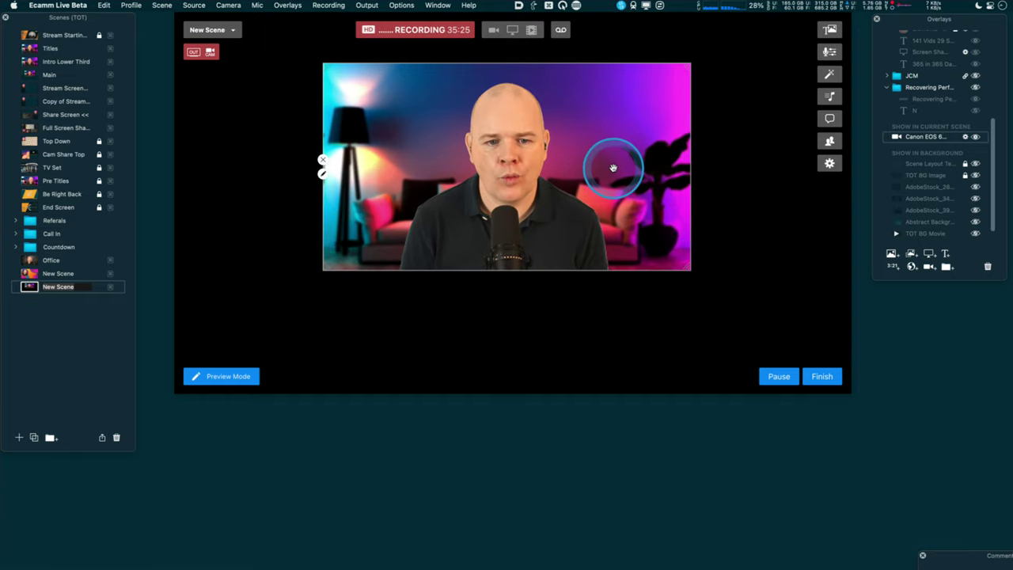
left_click_drag(604, 166, 562, 146)
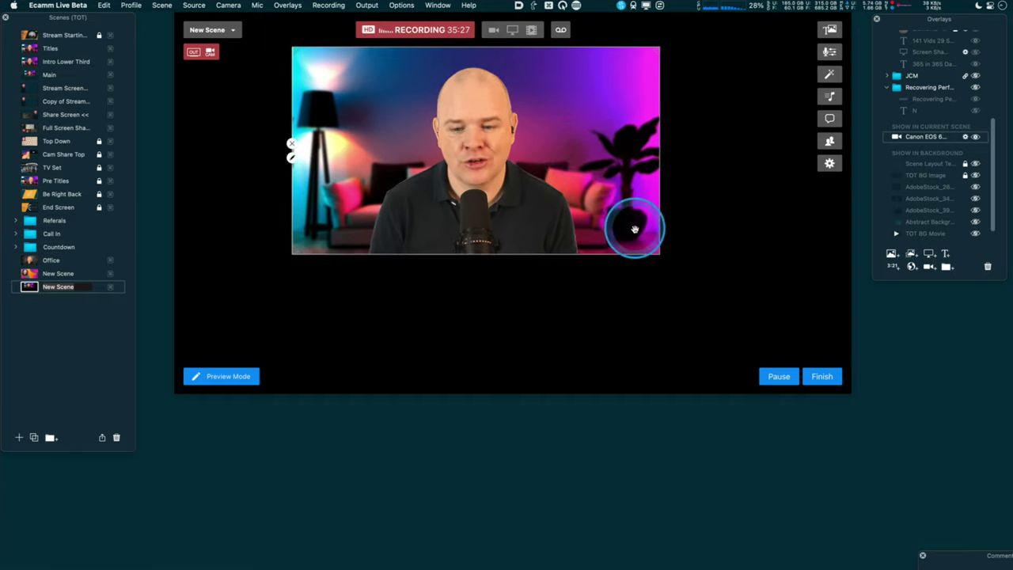
left_click_drag(655, 257, 735, 332)
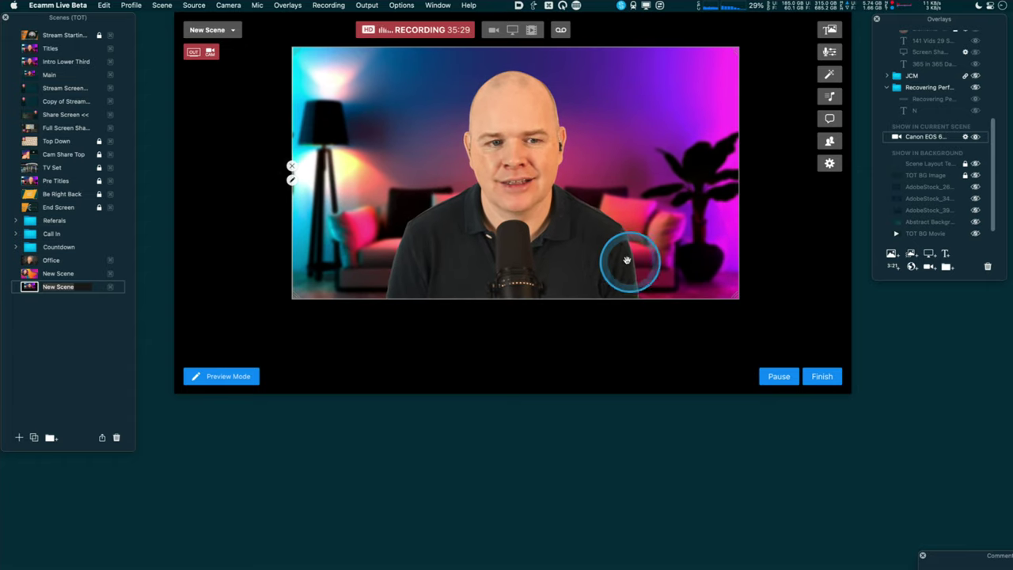
mouse_move(597, 217)
left_mouse_down()
mouse_move(599, 228)
mouse_move(588, 228)
left_mouse_up()
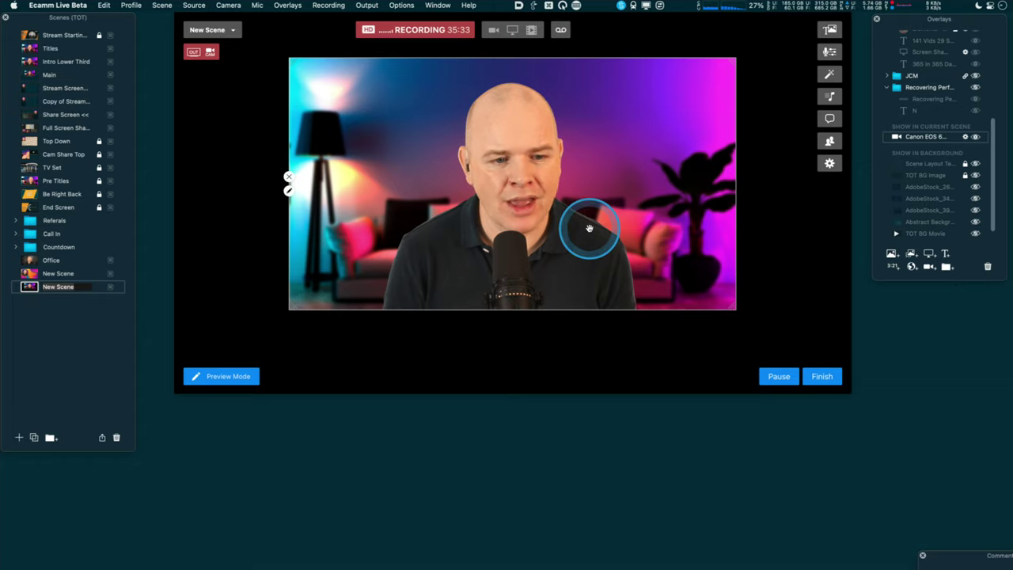
Round only the top-right and bottom-left corners of the camera overlay at the maximum corner radius, and nudge the overlay slightly.
left_click(289, 192)
left_click(218, 197)
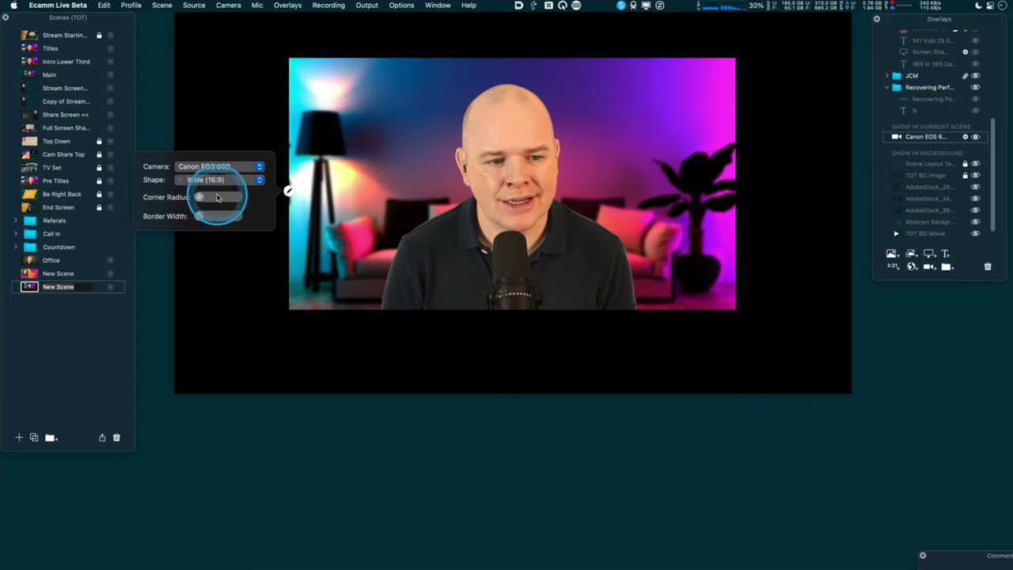
left_click_drag(217, 197, 200, 200)
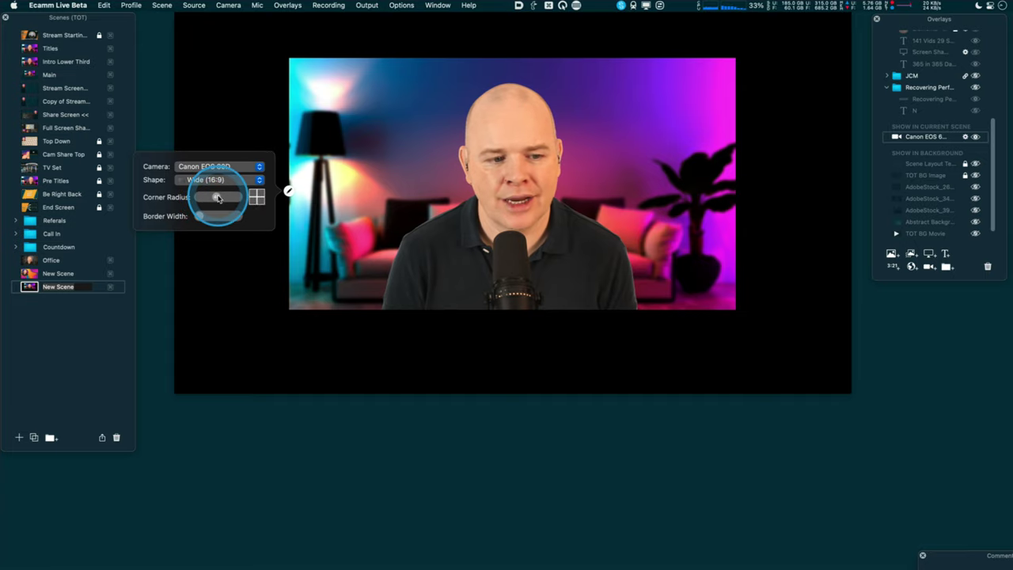
left_click(270, 193)
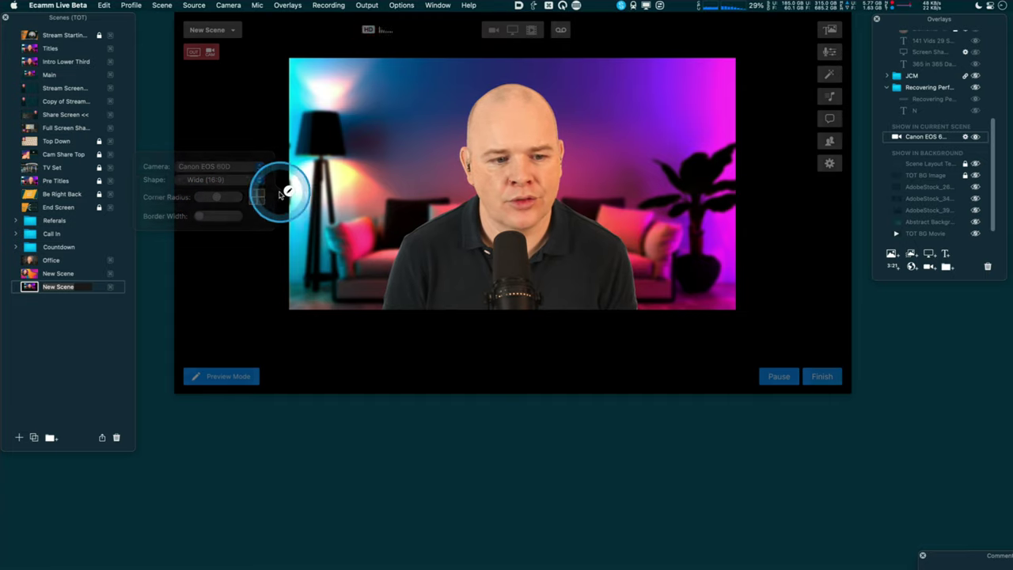
left_click(289, 191)
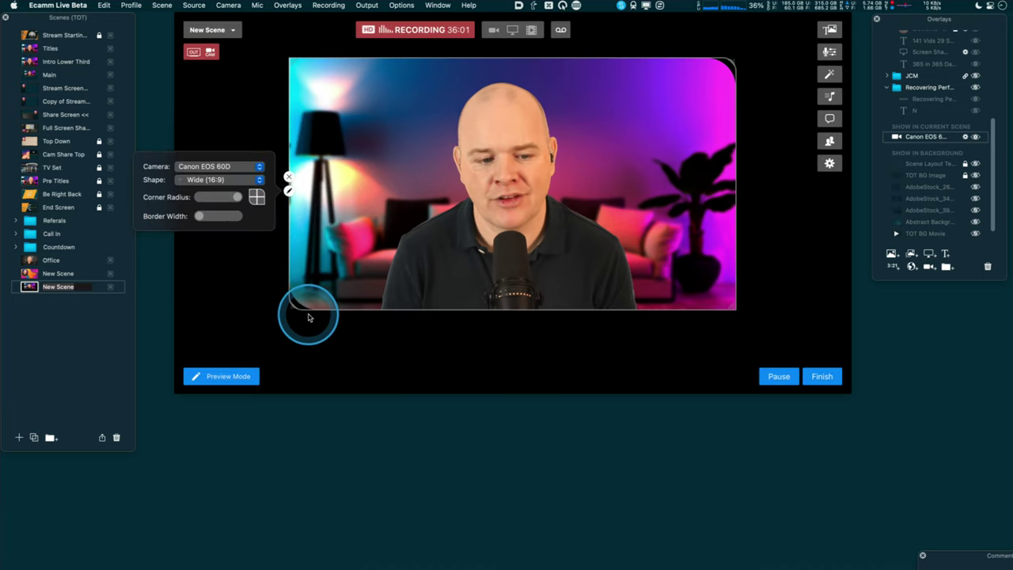
left_click_drag(628, 300, 576, 239)
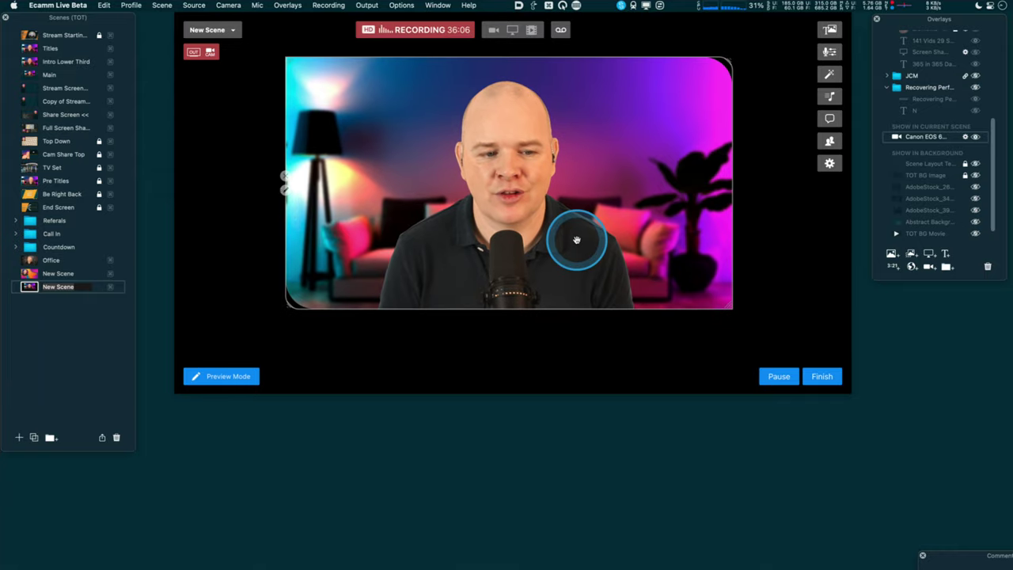
Add a border of moderate width to the camera overlay and give it the TOT 2 palette colour.
left_click(285, 191)
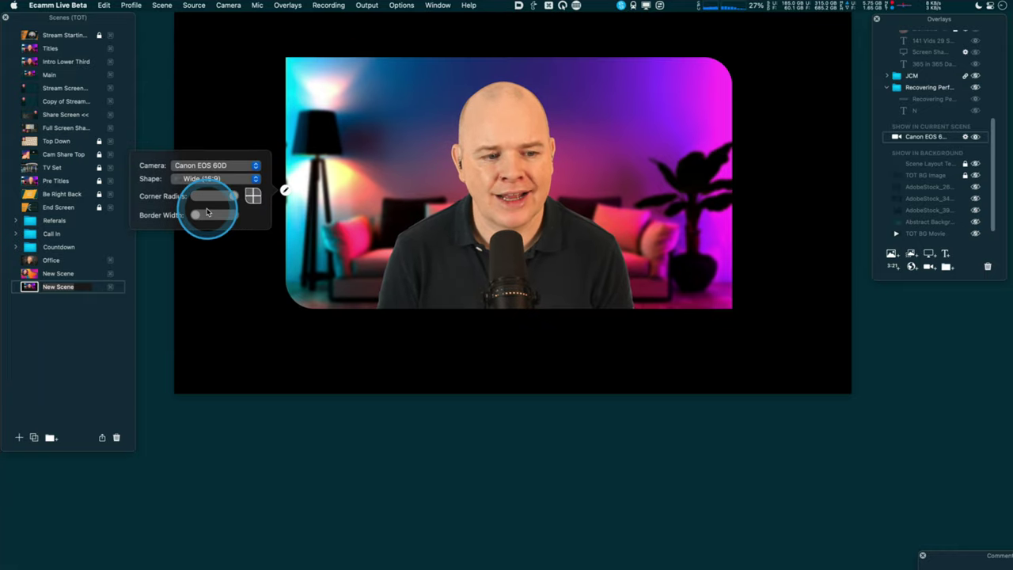
mouse_move(195, 217)
left_mouse_down()
mouse_move(235, 215)
mouse_move(205, 216)
left_mouse_up()
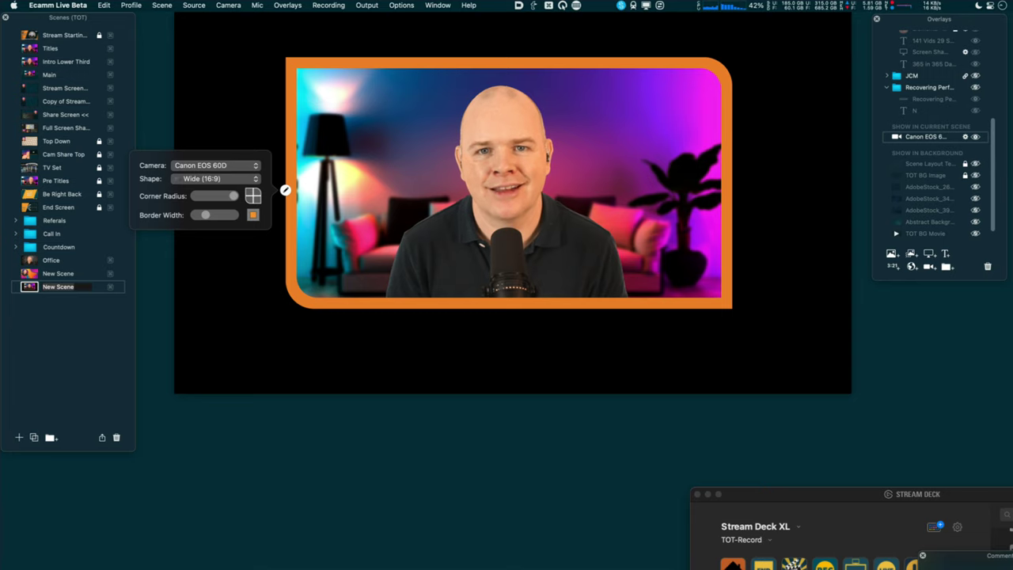
left_click(252, 215)
left_click_drag(802, 181, 278, 367)
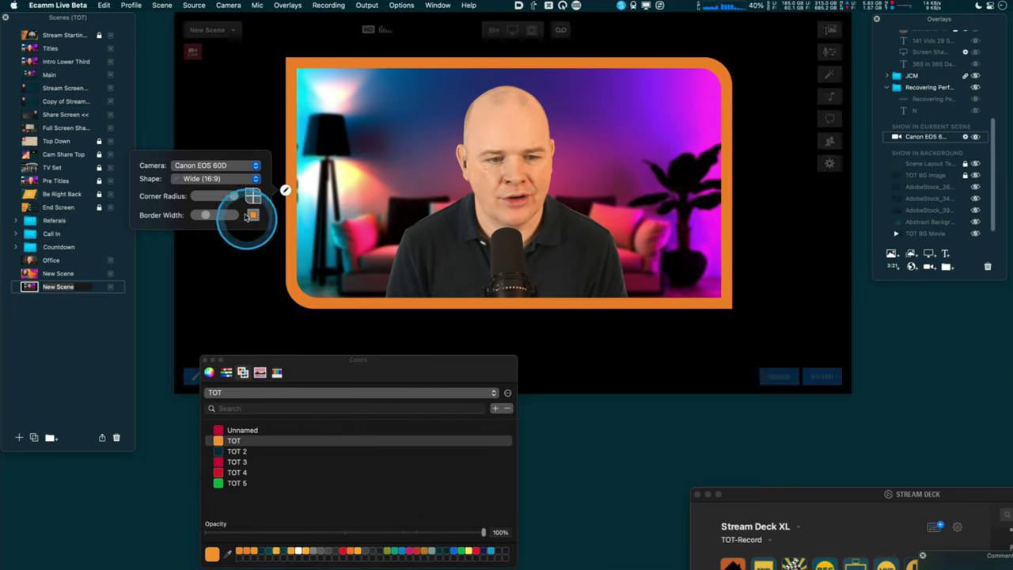
left_click(218, 430)
left_click(217, 450)
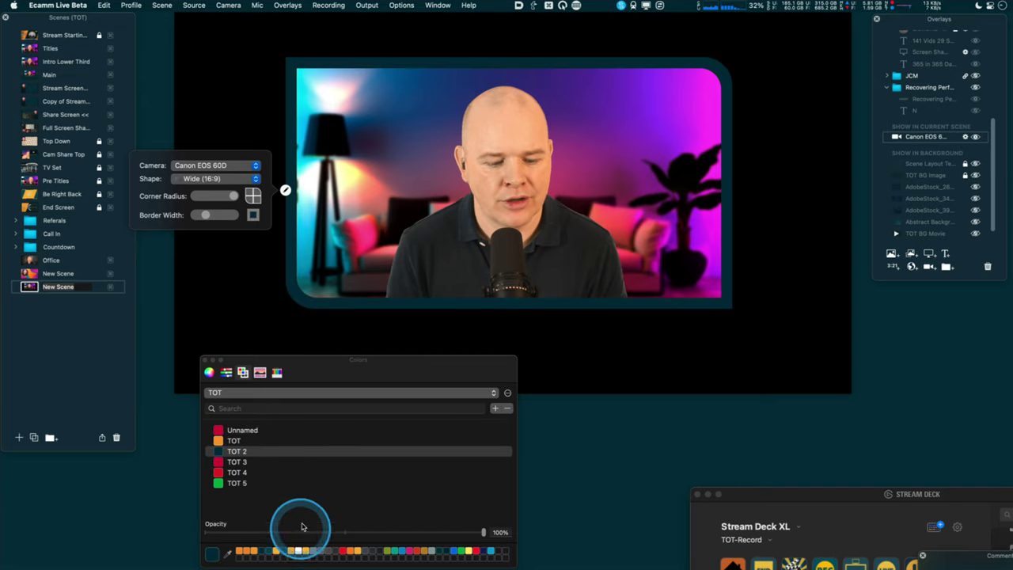
Recolour the camera overlay's border to bright red at full brightness using the colour wheel.
left_click(209, 374)
left_click_drag(303, 423, 382, 436)
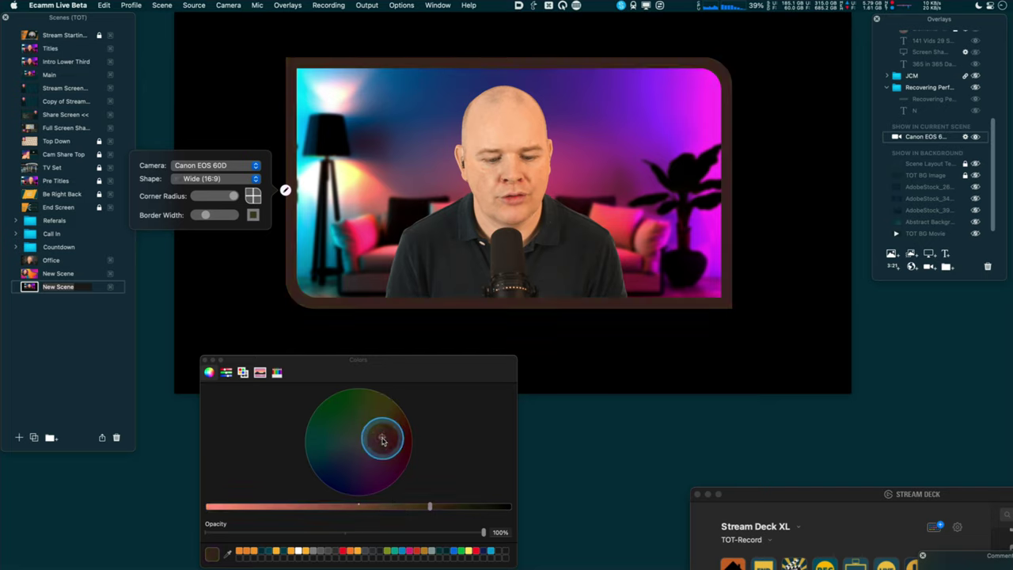
left_click_drag(367, 508, 263, 506)
left_click(411, 453)
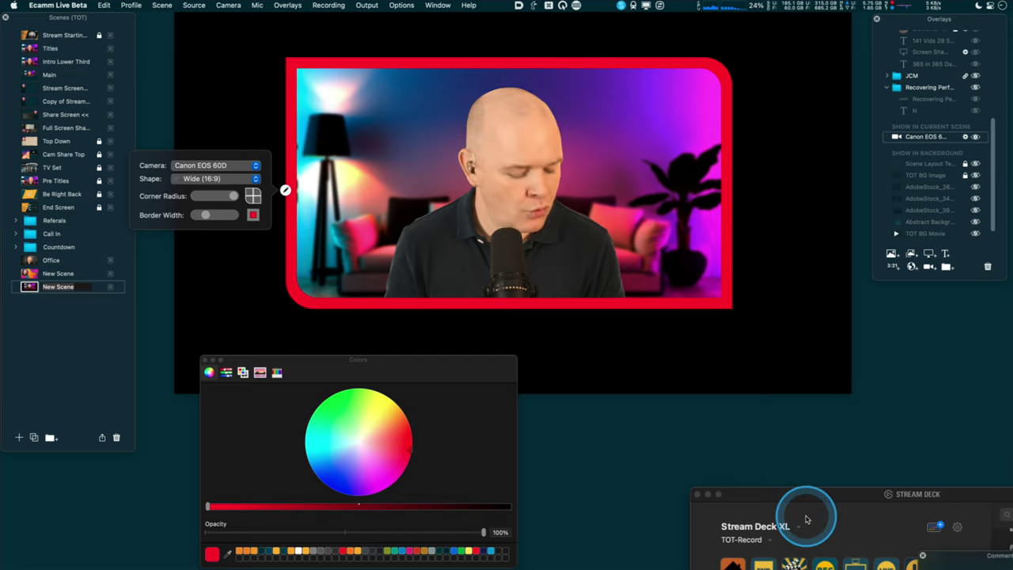
Try the Classic (4:3) shape on the camera overlay, switch it to Squircle, and move the overlay closer to the canvas centre.
mouse_move(396, 287)
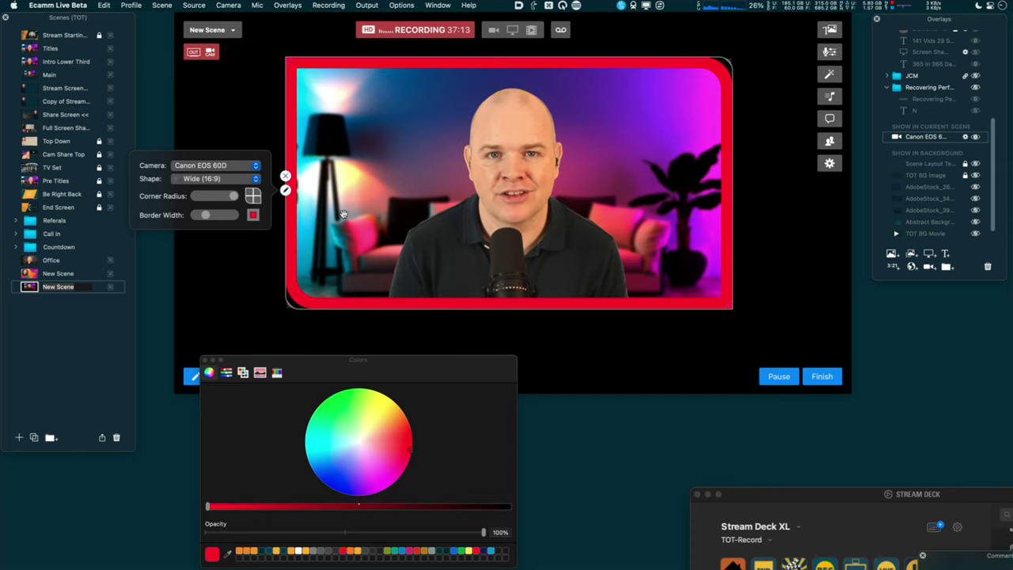
left_click(257, 178)
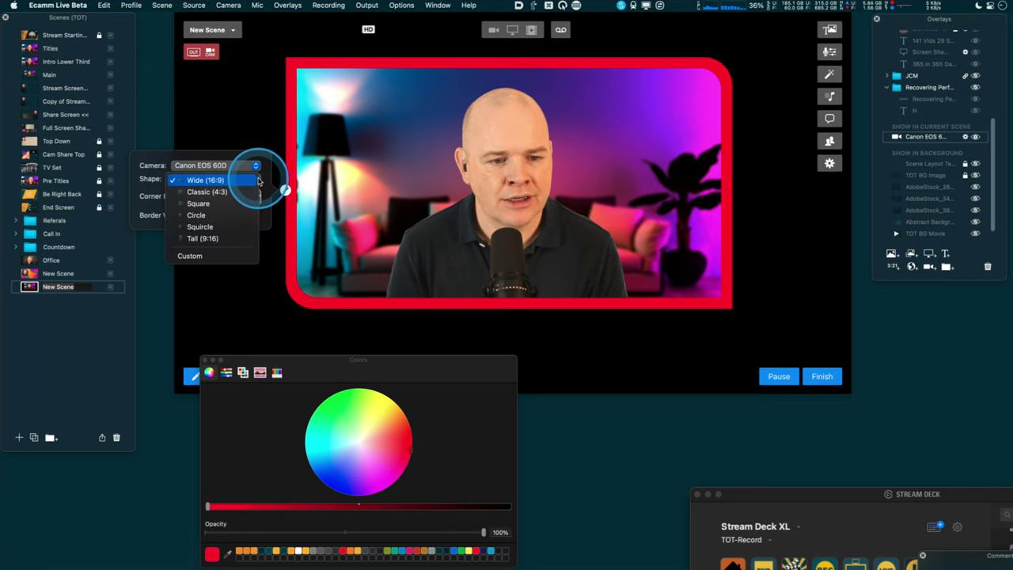
left_click(212, 192)
left_click(253, 180)
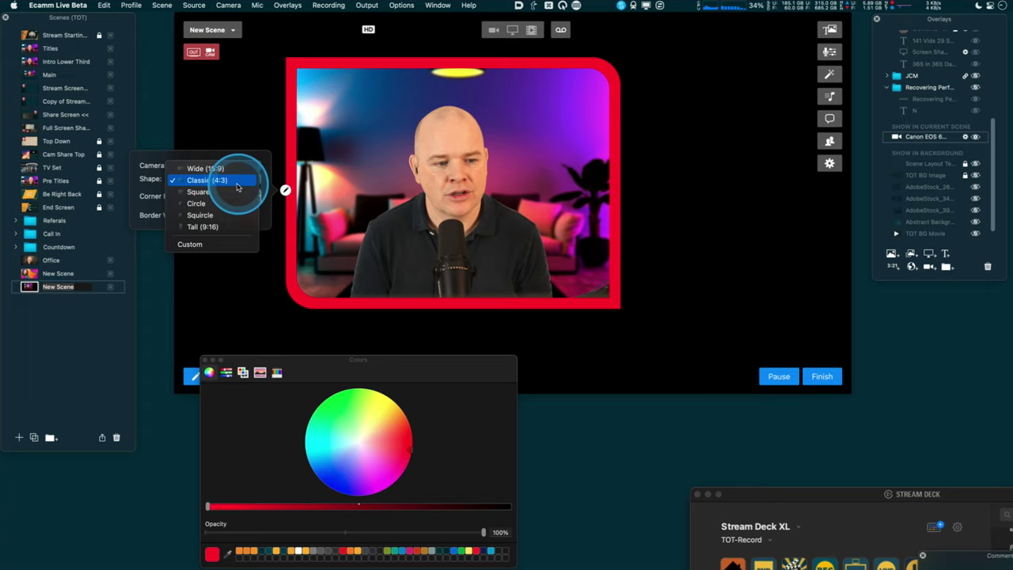
left_click(181, 216)
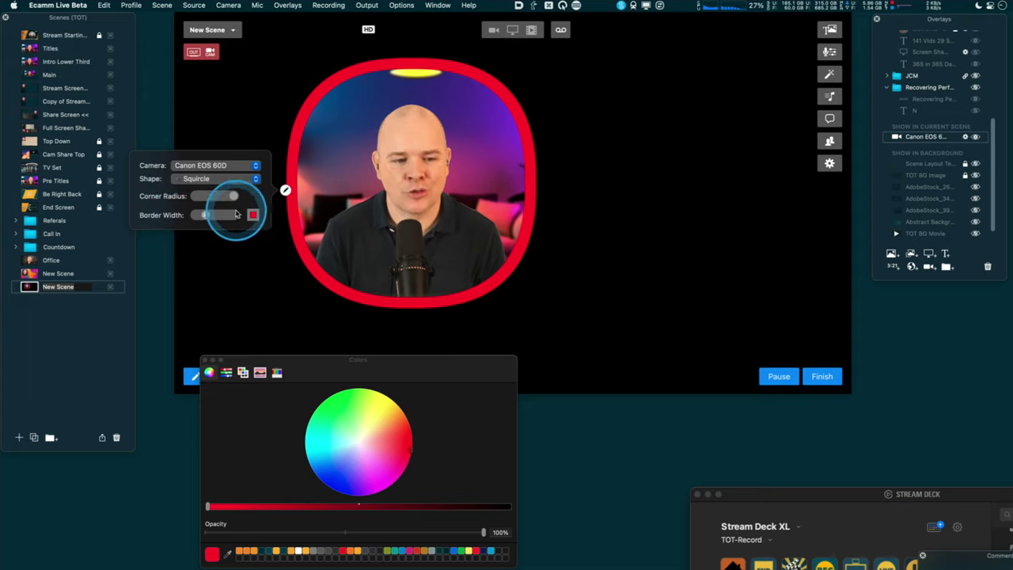
mouse_move(284, 175)
left_click_drag(328, 162, 399, 167)
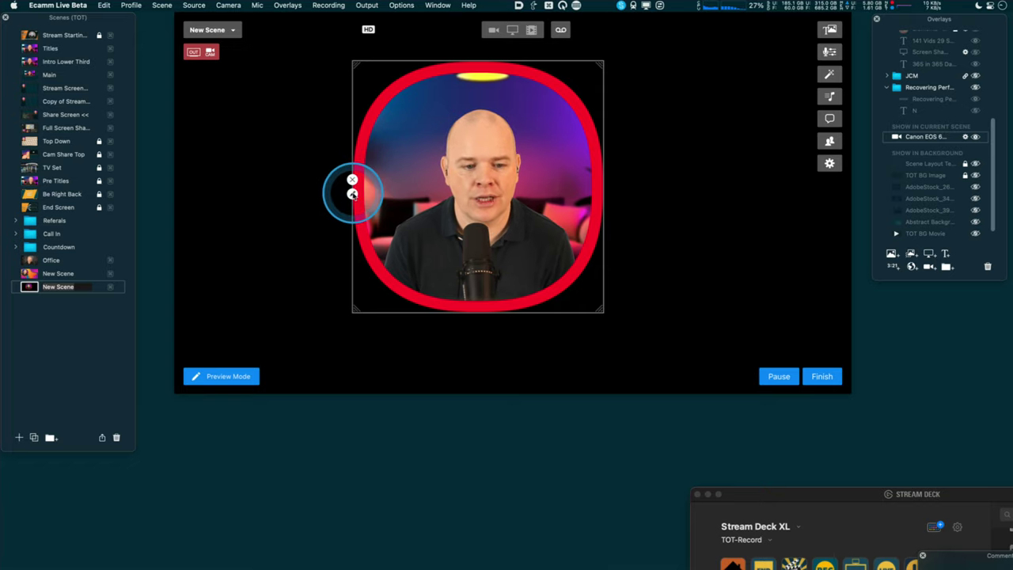
Try the squircle at about half its corner radius and restore the fully rounded corners.
left_click(352, 193)
left_click_drag(301, 199, 281, 199)
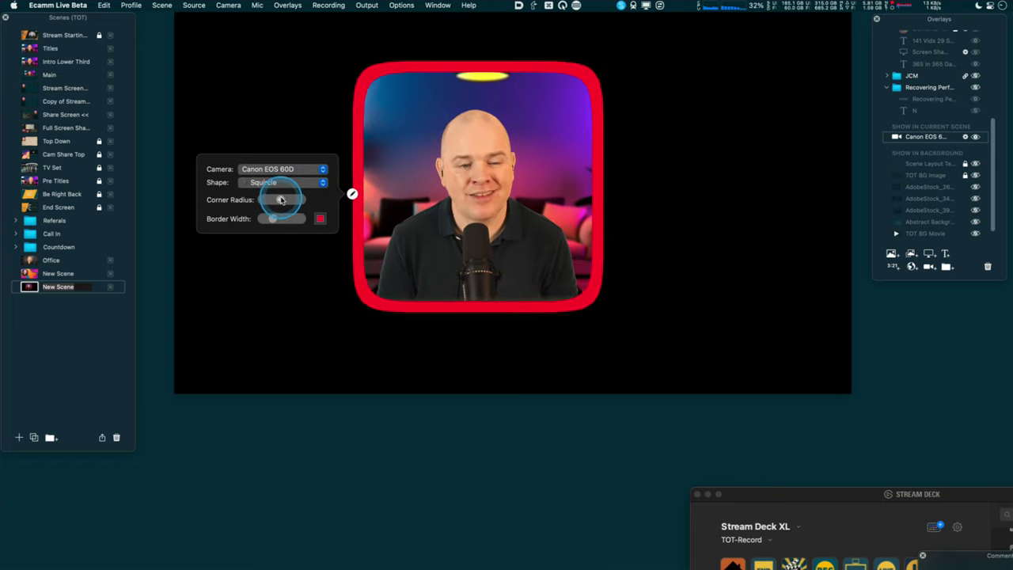
mouse_move(388, 79)
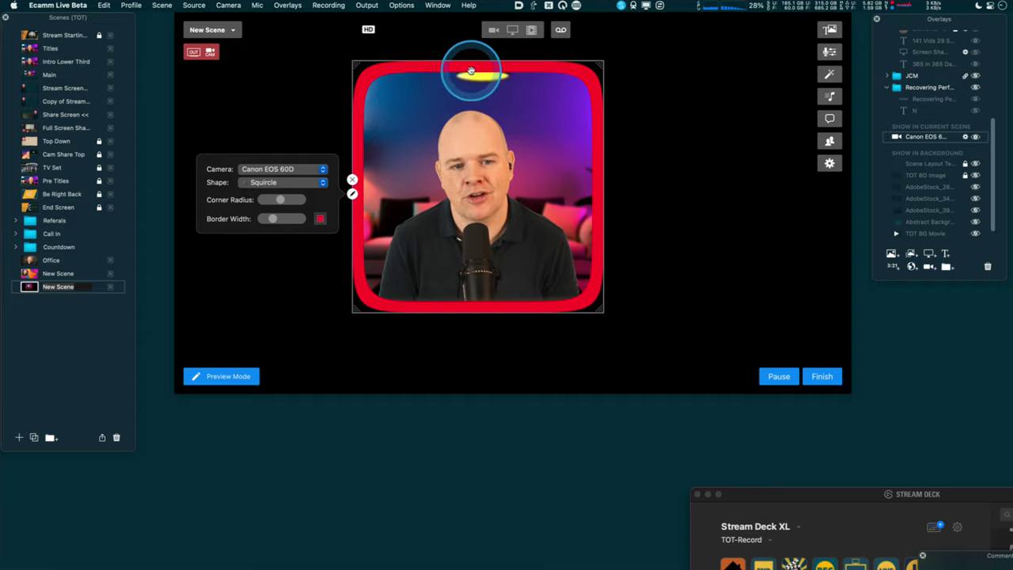
left_click_drag(282, 202, 301, 200)
Move the squircle camera overlay toward the canvas's left side and make its red border thinner.
left_click_drag(485, 231, 402, 228)
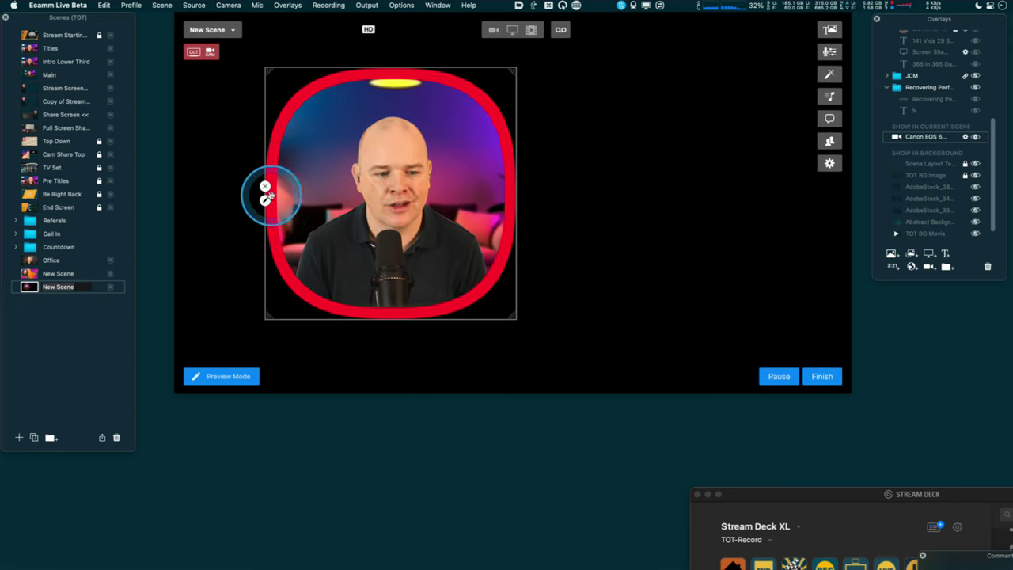
left_click(265, 200)
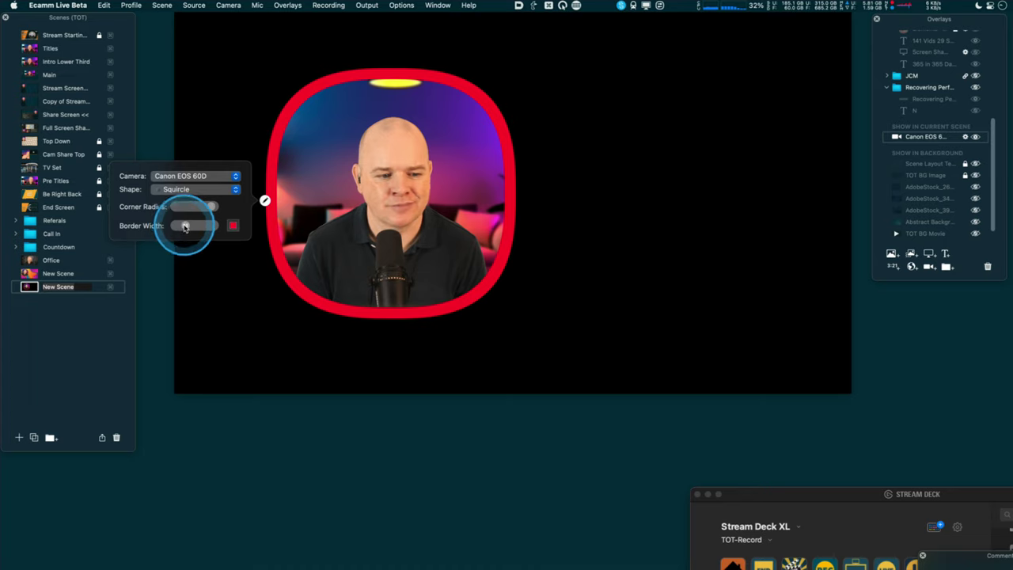
left_click_drag(185, 226, 180, 226)
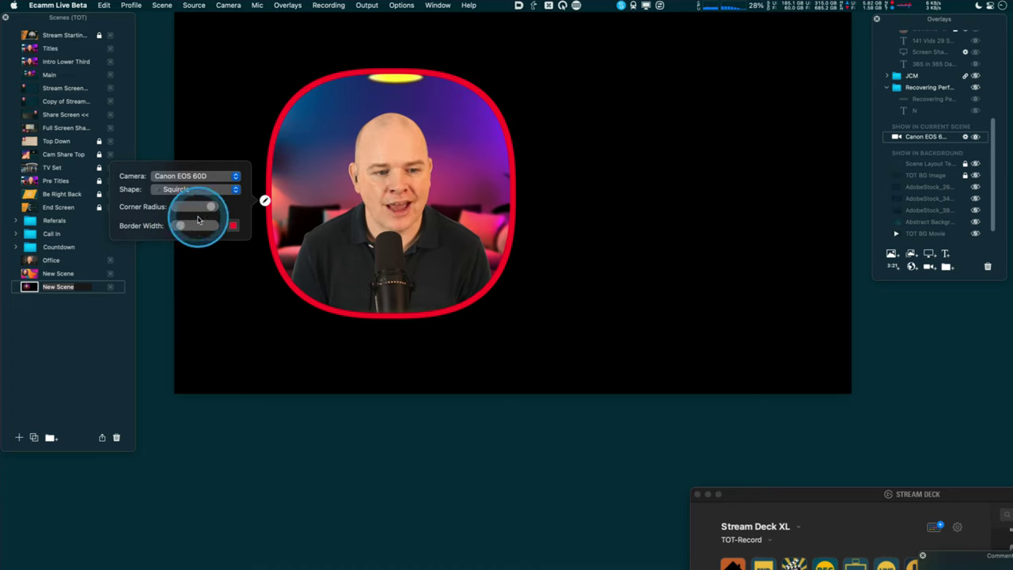
Change the camera overlay's shape to Custom and move the overlay slightly higher on the canvas.
left_click(235, 191)
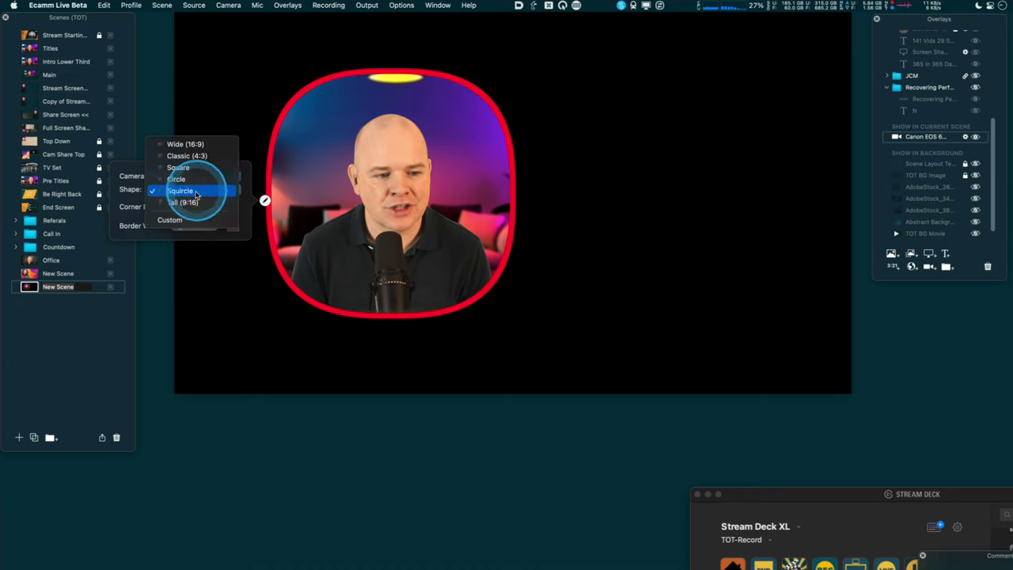
left_click(169, 219)
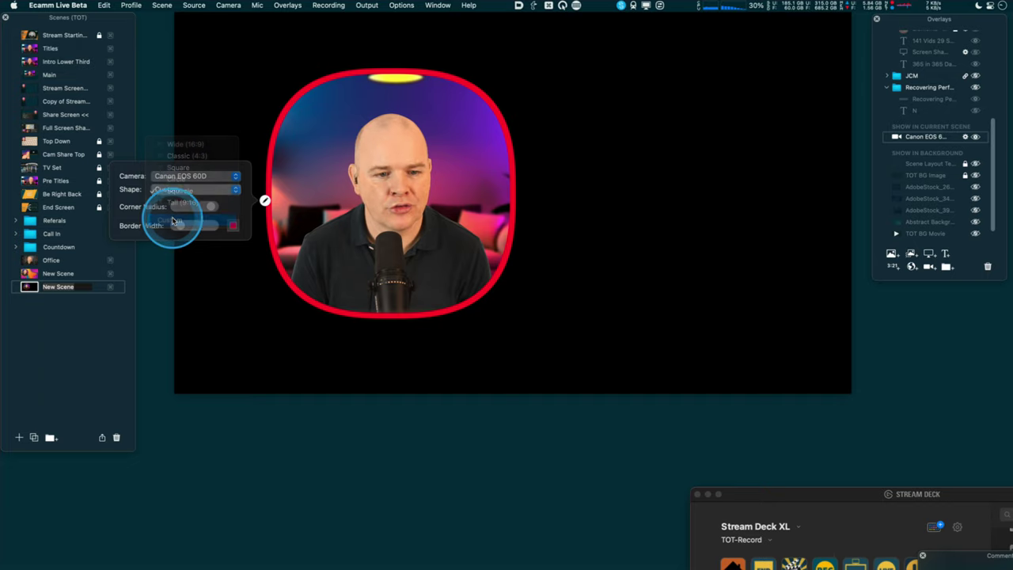
left_click_drag(412, 188, 413, 165)
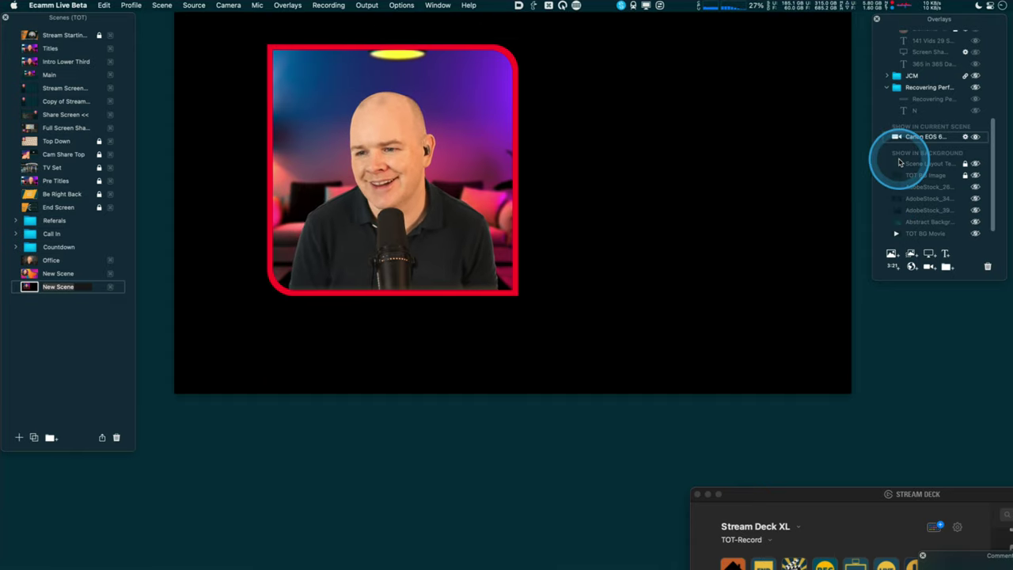
Zoom the Canon EOS 60D in slightly with Zoom & Pan in the camera effects.
scroll(931, 174, "up", 5)
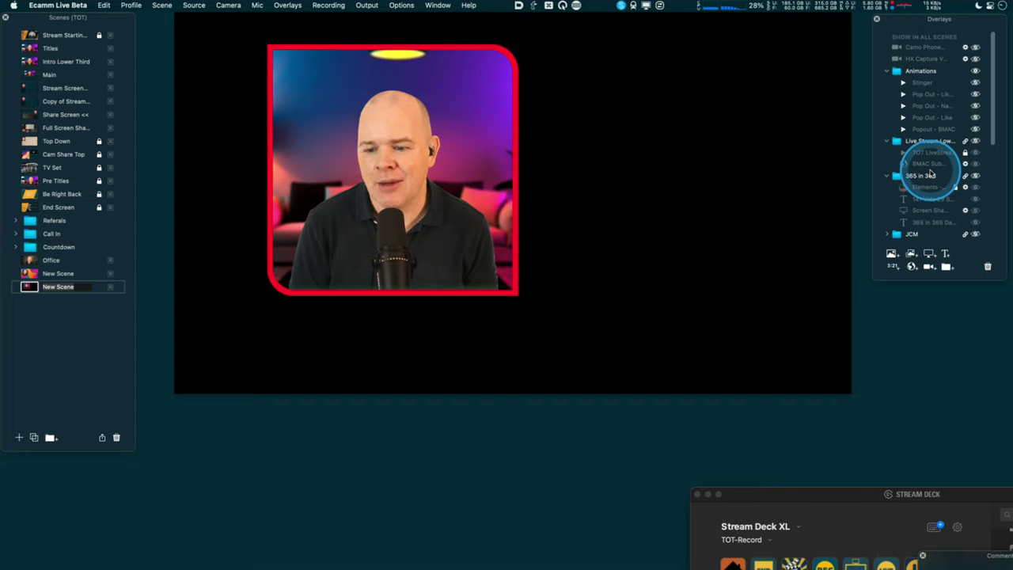
mouse_move(827, 54)
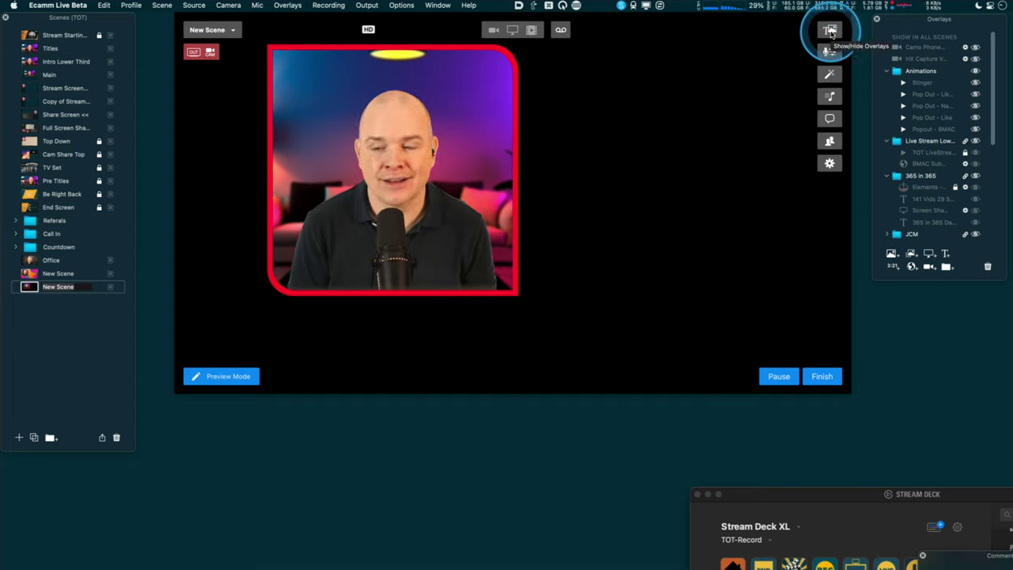
left_click(829, 73)
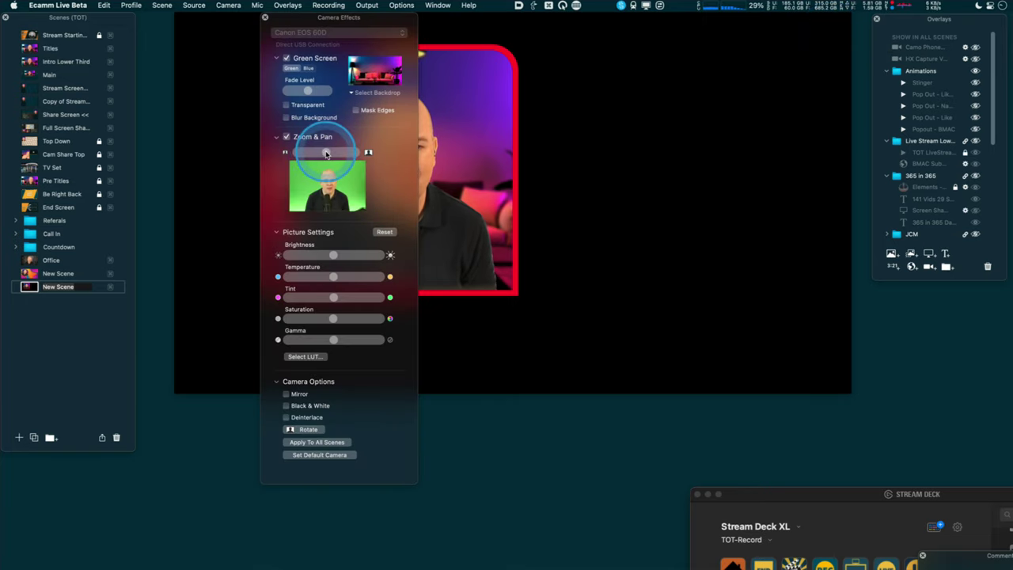
left_click_drag(328, 154, 332, 154)
left_click(635, 150)
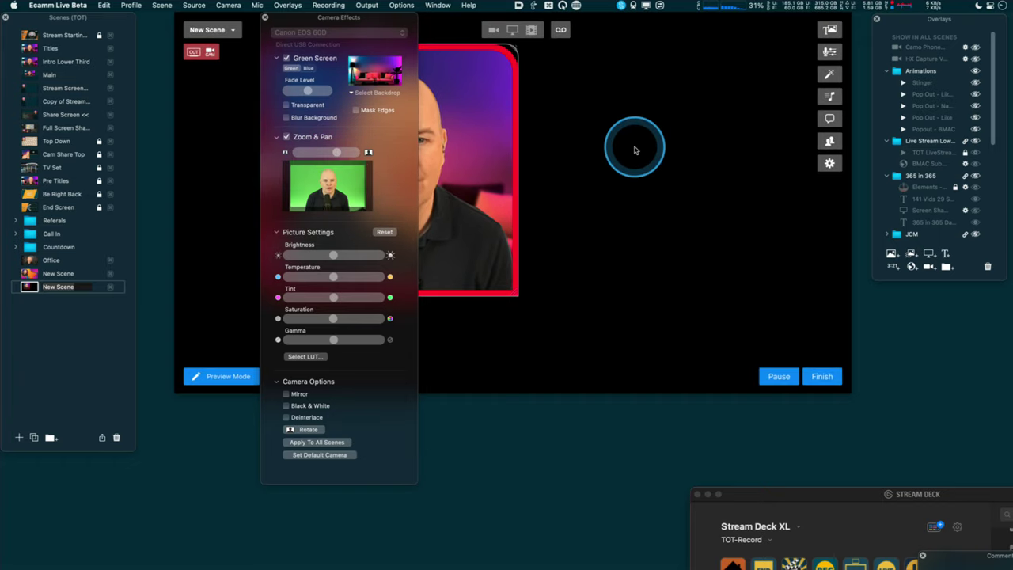
Duplicate the camera overlay, place the two copies side by side, and collapse the Live Stream and 365 in 365 overlay folders.
left_click_drag(438, 165, 690, 169)
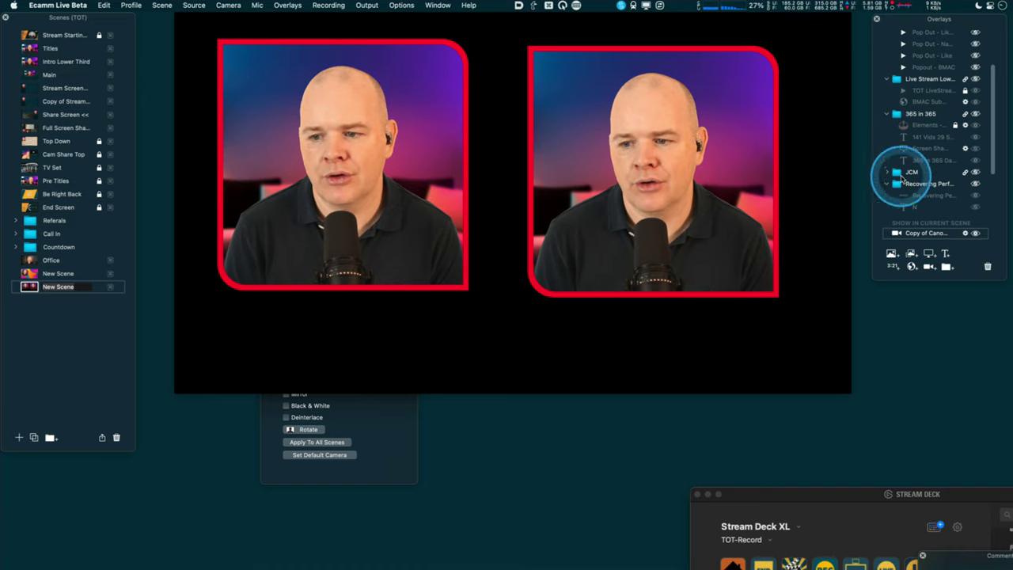
left_click(886, 79)
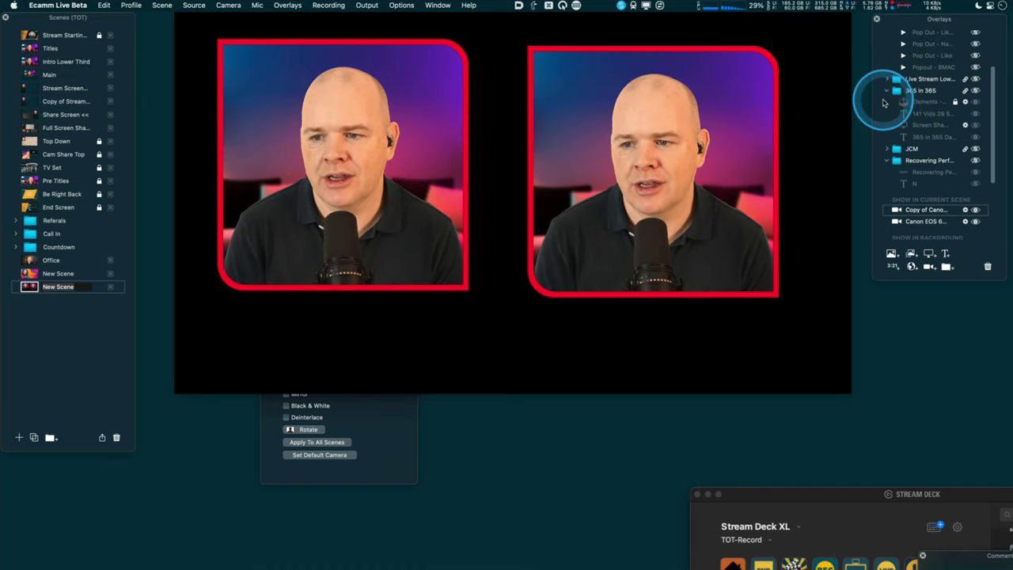
left_click(887, 90)
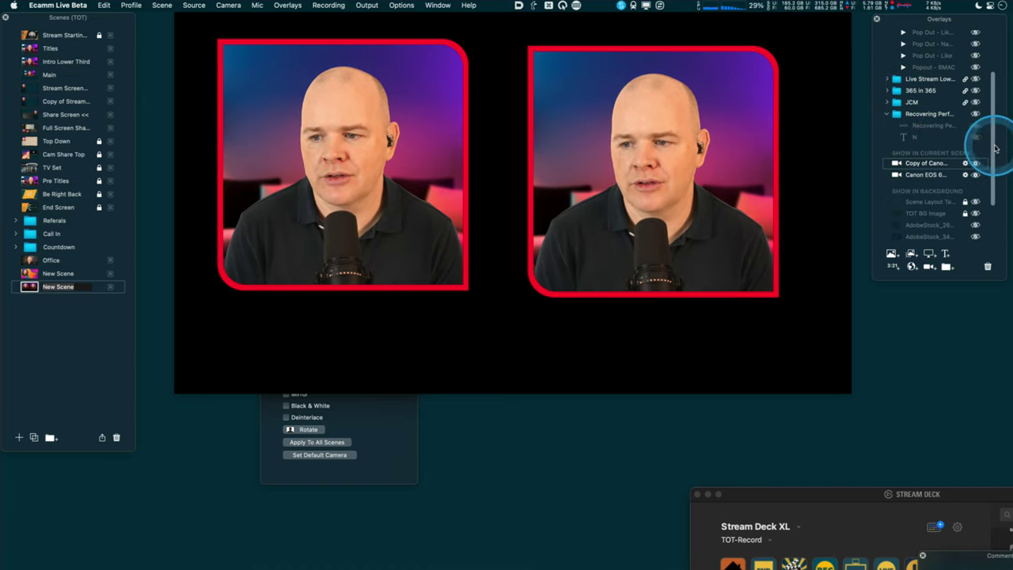
scroll(977, 157, "down", 3)
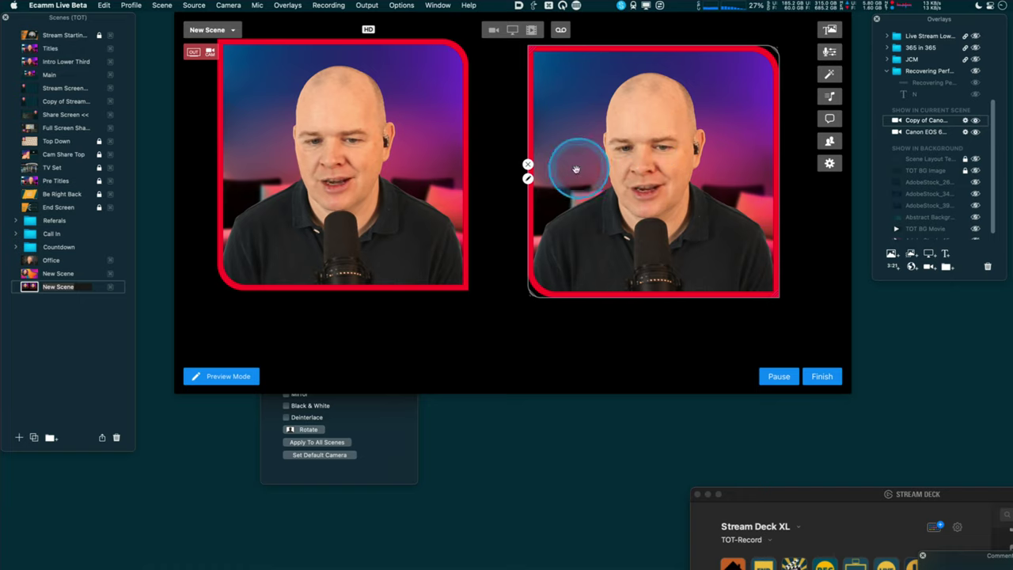
Set the camera of the right-hand overlay copy to Guest 1.
left_click(528, 179)
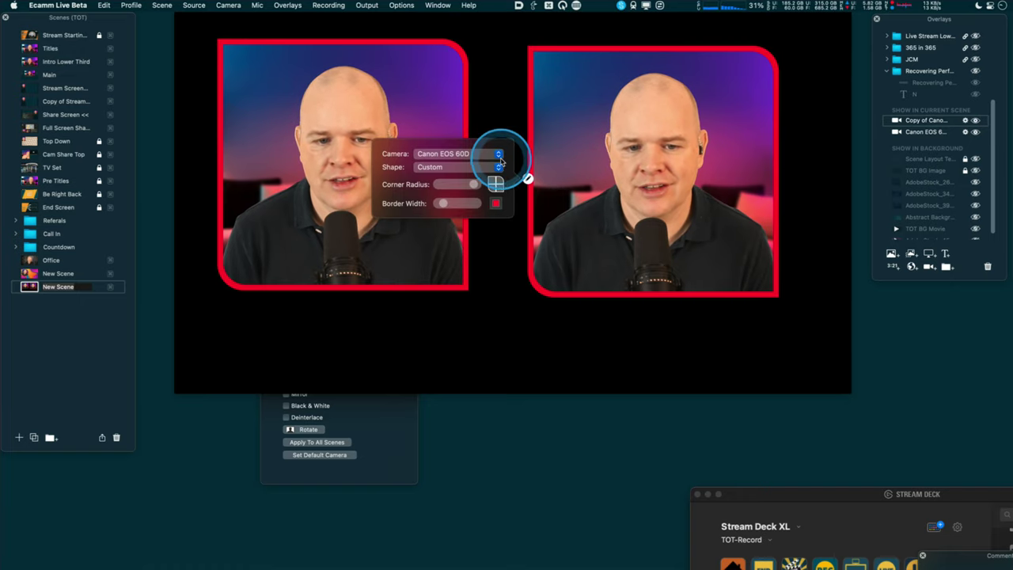
left_click(497, 155)
left_click(474, 183)
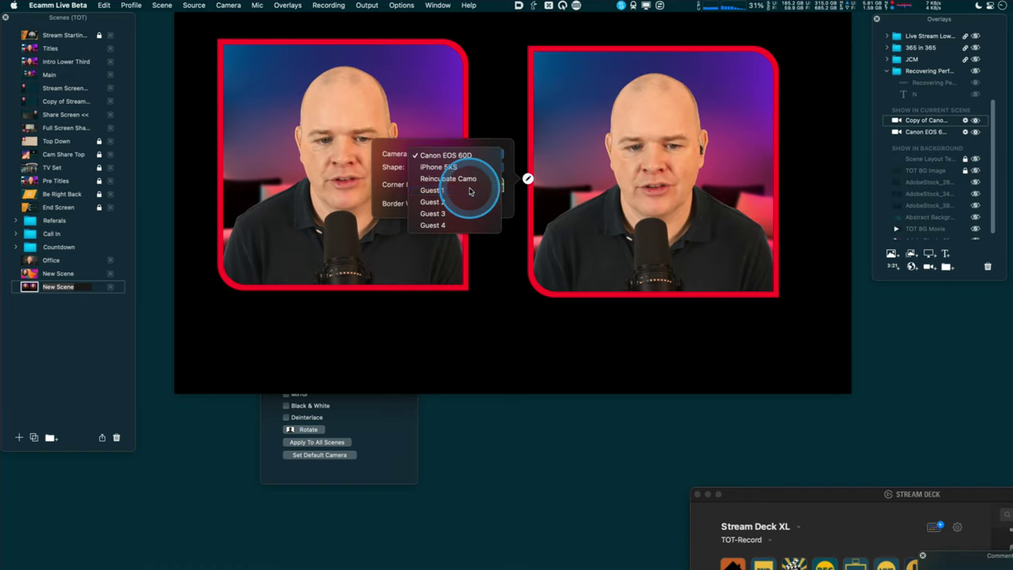
left_click(635, 287)
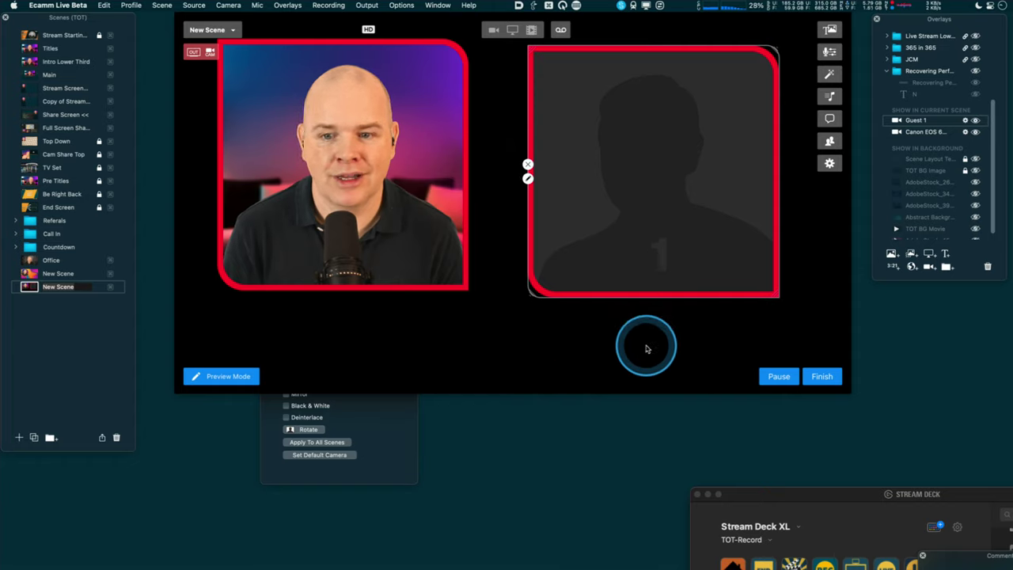
Move the host and Guest 1 camera overlays freely around the canvas to try different placements.
left_click_drag(644, 209, 678, 193)
left_click_drag(309, 193, 348, 221)
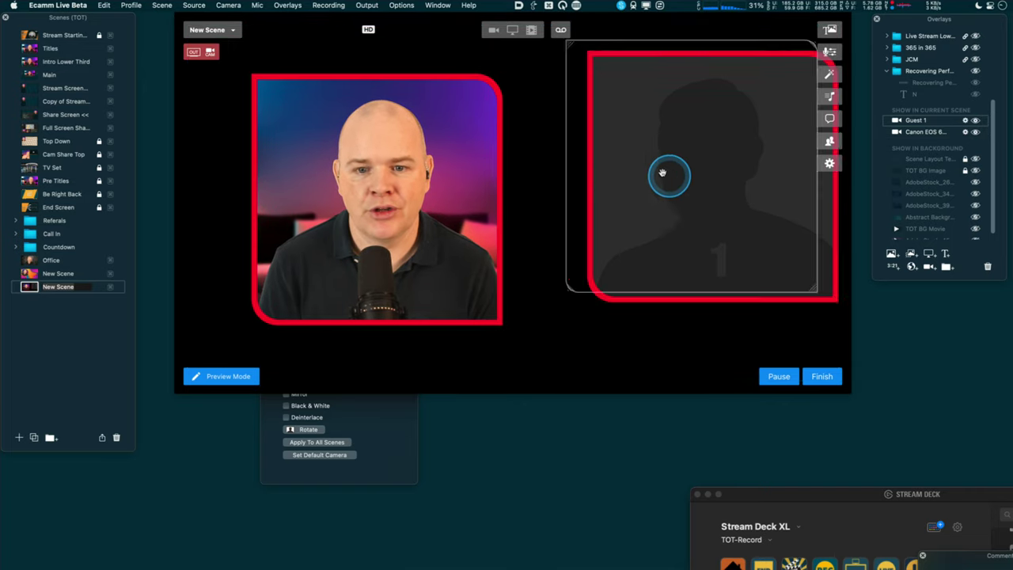
left_click_drag(662, 172, 642, 163)
left_click_drag(403, 181, 414, 189)
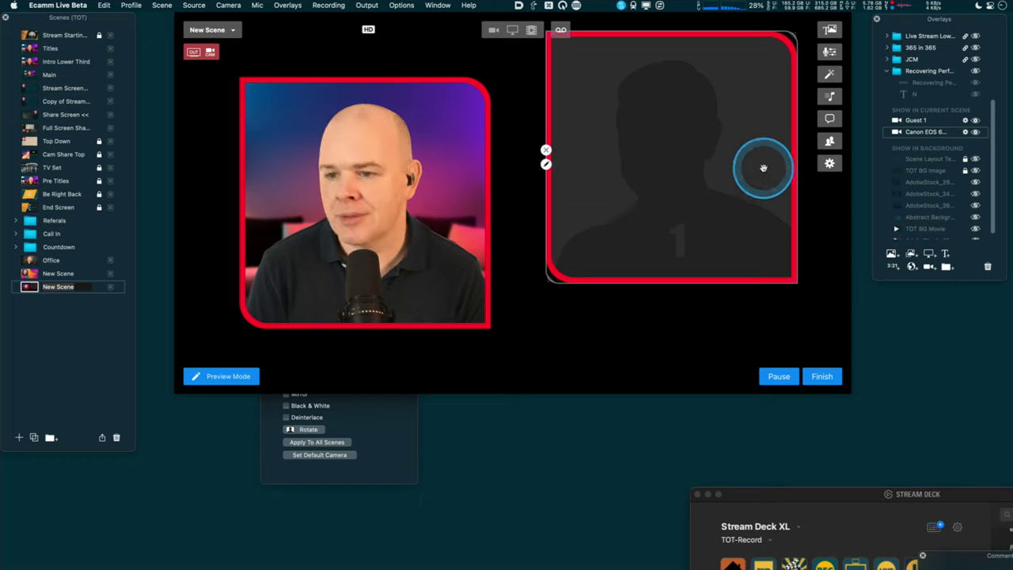
Try the TOT BG Image as the scene's background and hide it again.
scroll(993, 139, "down", 1)
left_click(942, 116)
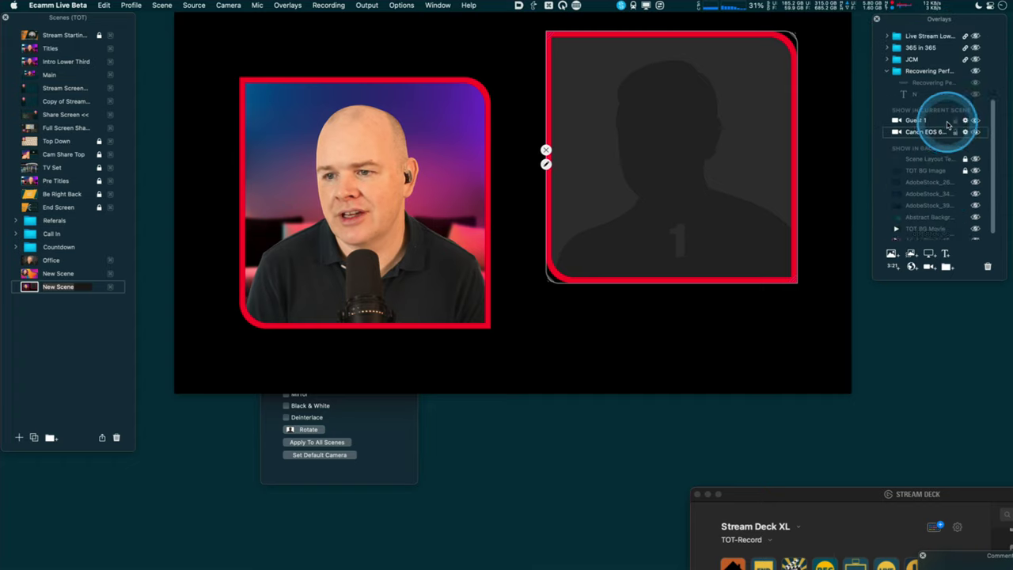
scroll(930, 95, "up", 5)
scroll(919, 180, "down", 5)
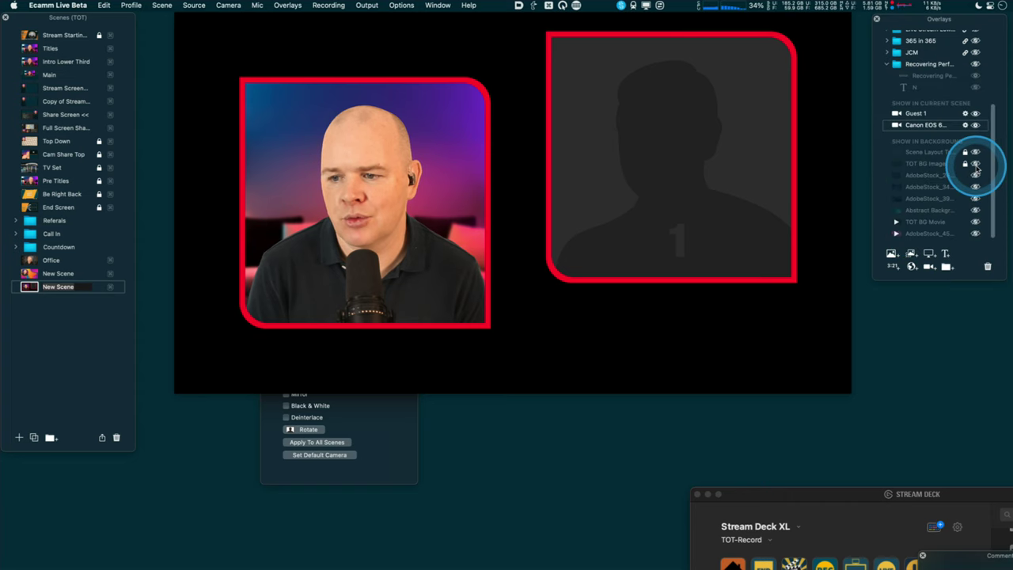
left_click(976, 164)
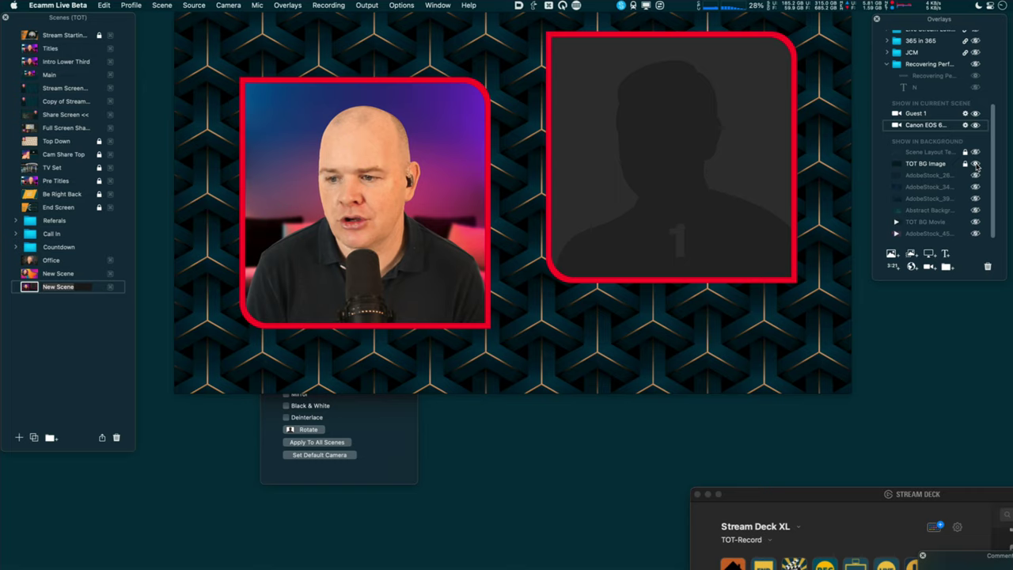
left_click(975, 163)
Show the AdobeStock_26, AdobeStock_34 and AdobeStock_39 background images in the scene.
left_click(974, 175)
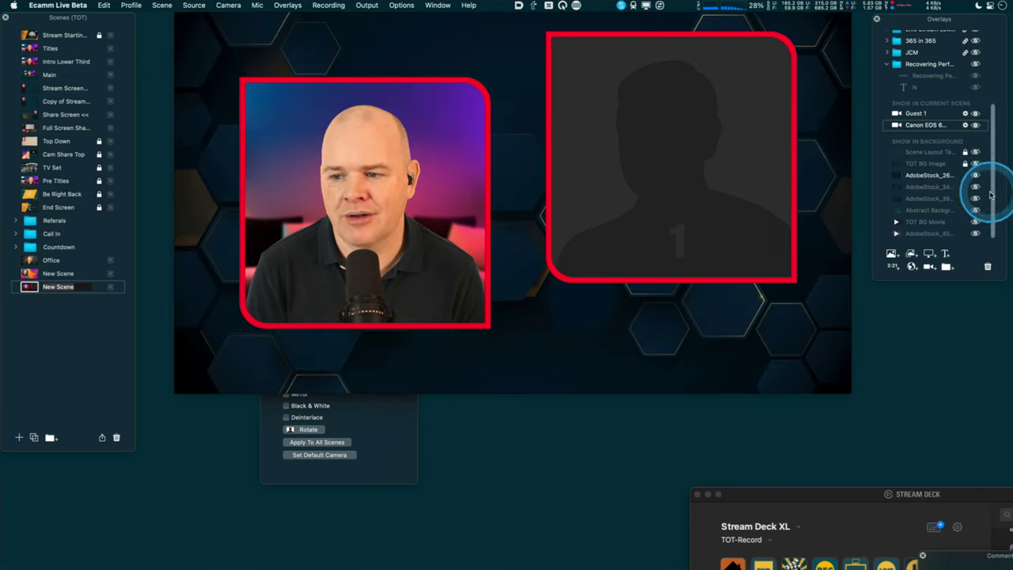
left_click(976, 186)
left_click(976, 198)
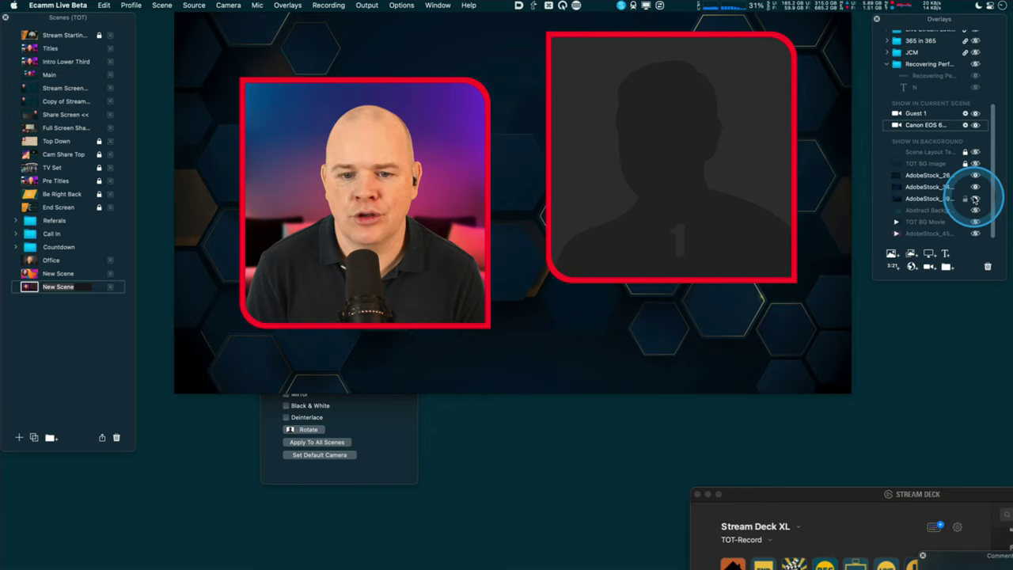
Preview the AdobeStock_39 background by hiding AdobeStock_26 and AdobeStock_34, and restore both of them.
left_click(975, 175)
left_click(976, 187)
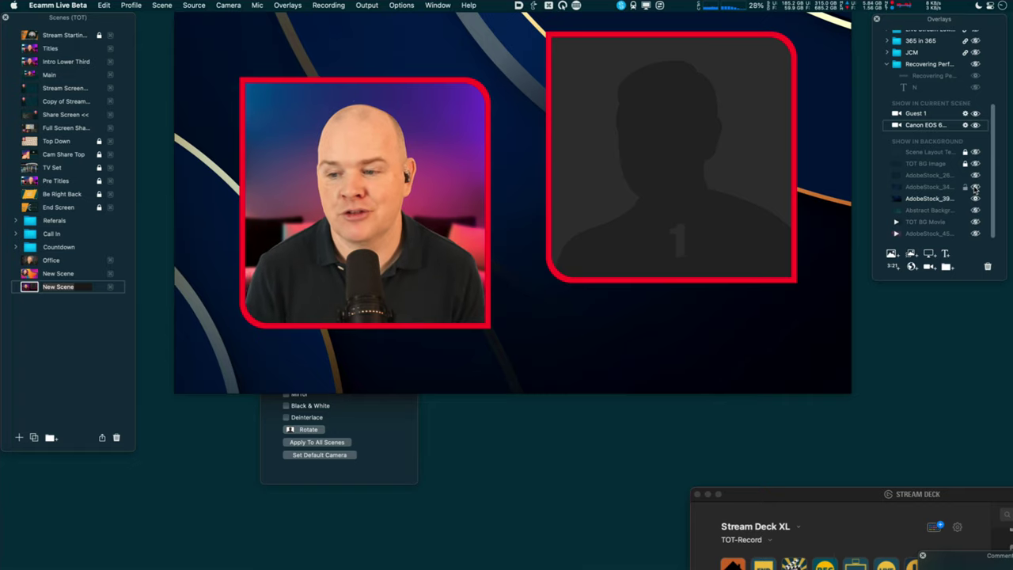
left_click(976, 186)
left_click(976, 175)
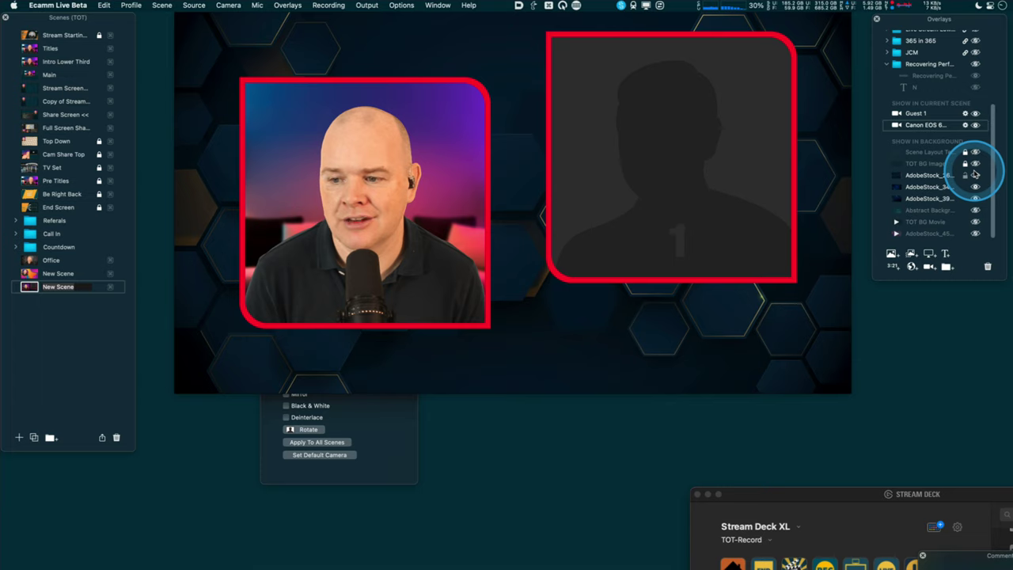
Line up the host and Guest 1 overlays level with each other, side by side on the canvas.
left_click_drag(697, 136, 650, 180)
left_click_drag(420, 181, 405, 145)
left_click_drag(642, 190, 648, 150)
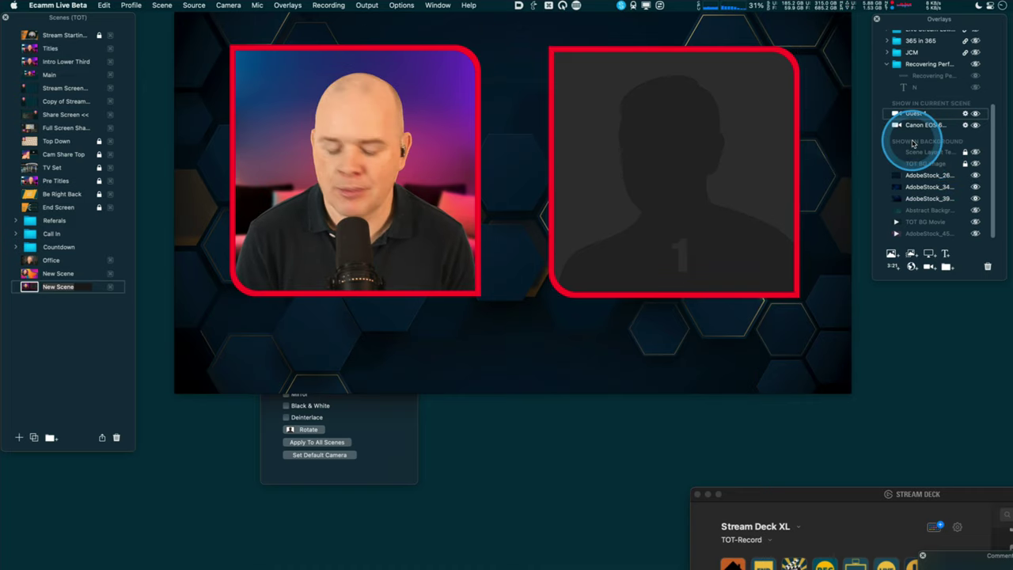
Show the Scene Layout guides and hide the Guest 1 overlay, keeping the host overlay near the middle of the canvas.
left_click_drag(685, 108, 698, 290)
left_click_drag(432, 149, 717, 283)
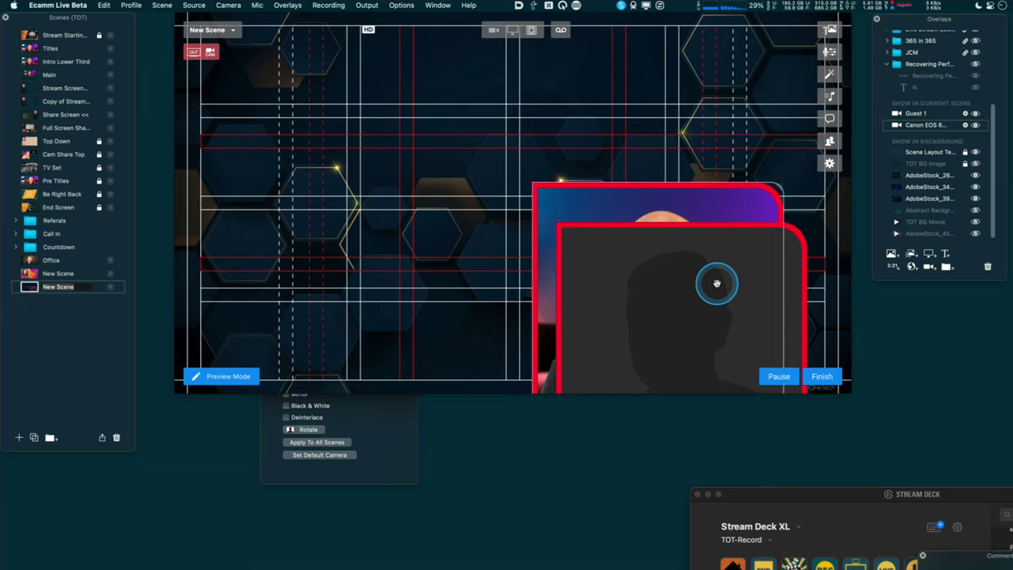
left_click_drag(717, 284, 482, 162)
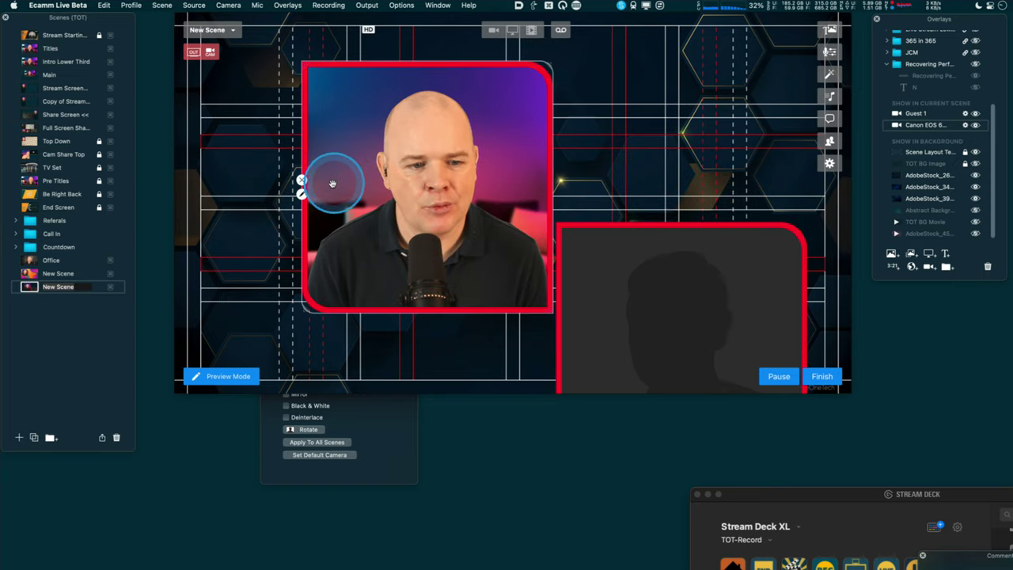
left_click(556, 301)
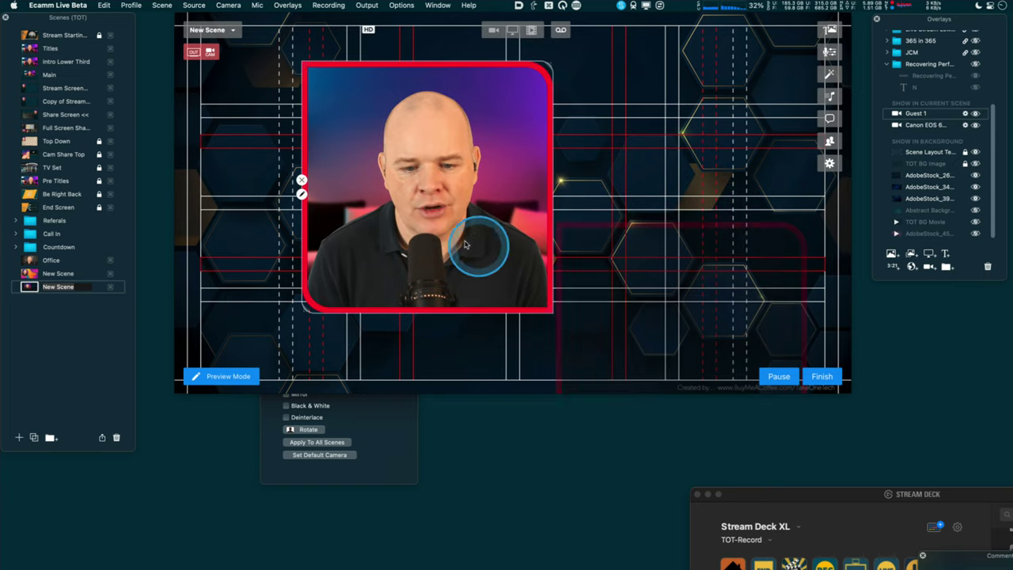
Give the host camera overlay a thinner golden-yellow border and round all four corners with a smaller corner radius.
left_click(302, 194)
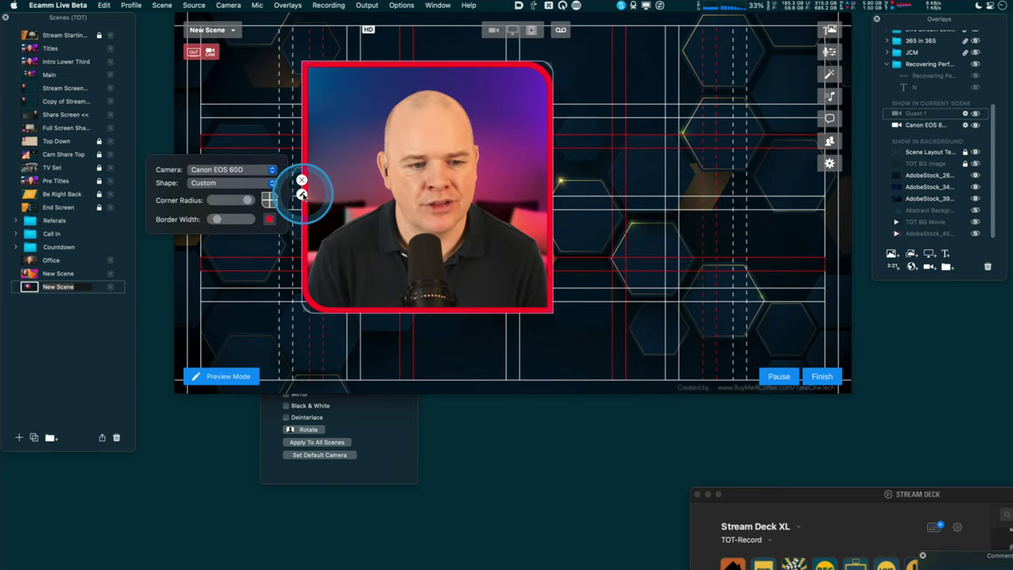
left_click(269, 219)
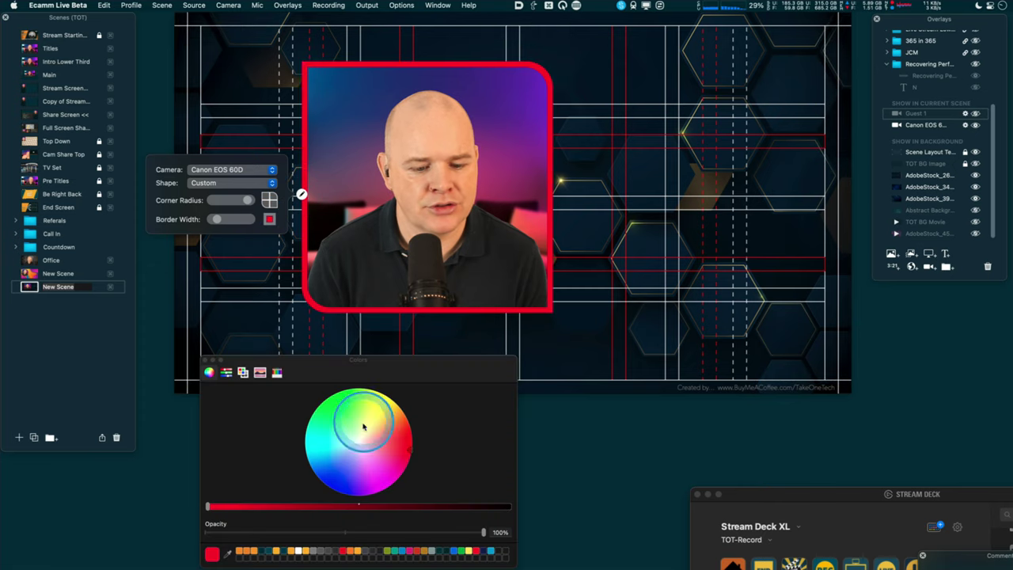
left_click(224, 556)
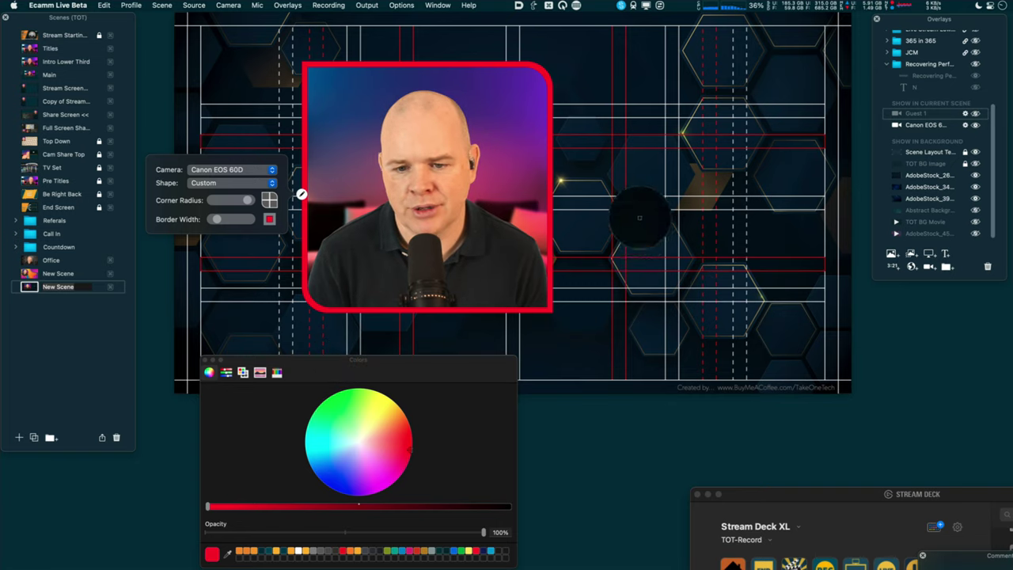
left_click(633, 226)
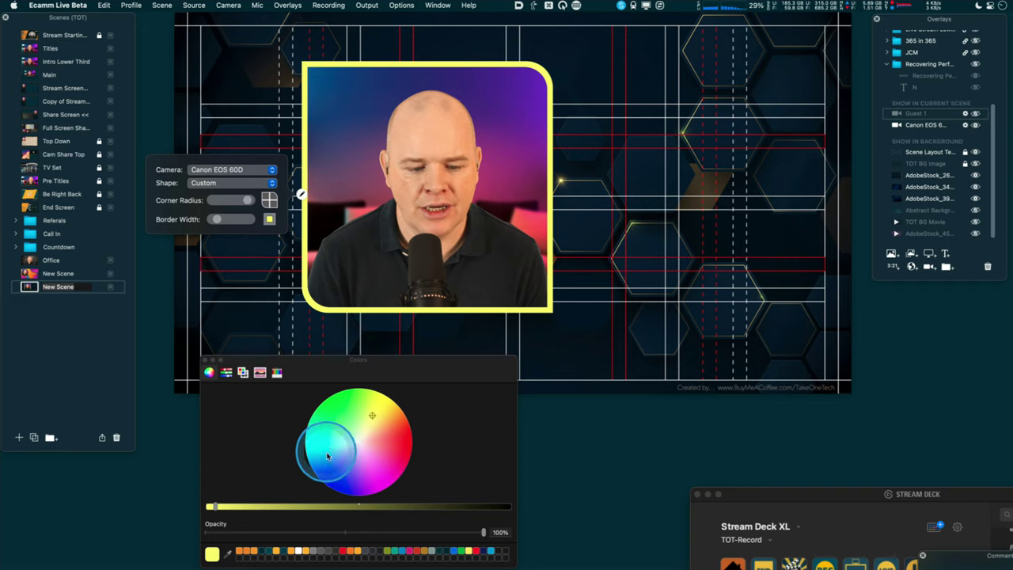
left_click(384, 415)
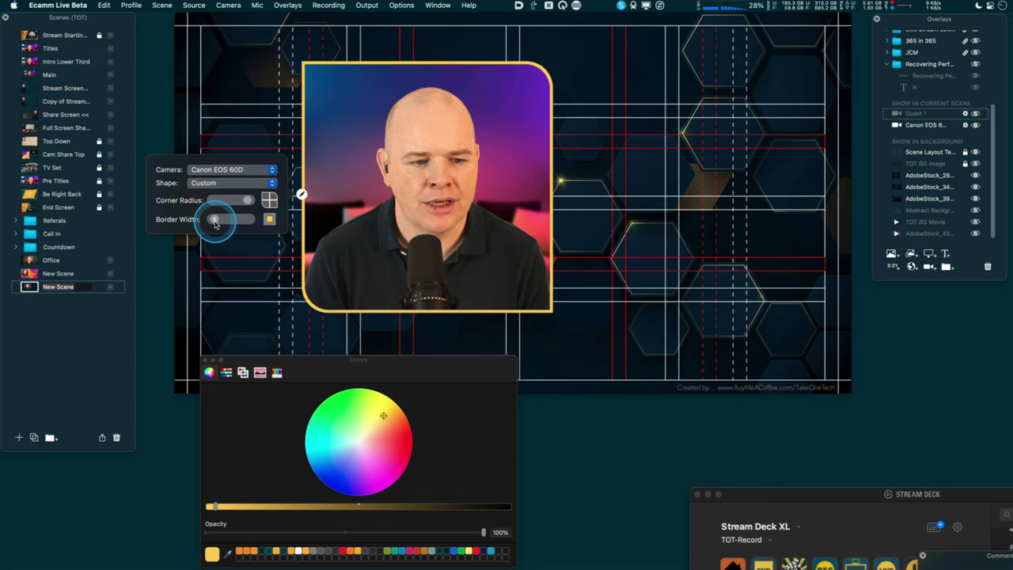
left_click_drag(248, 201, 227, 208)
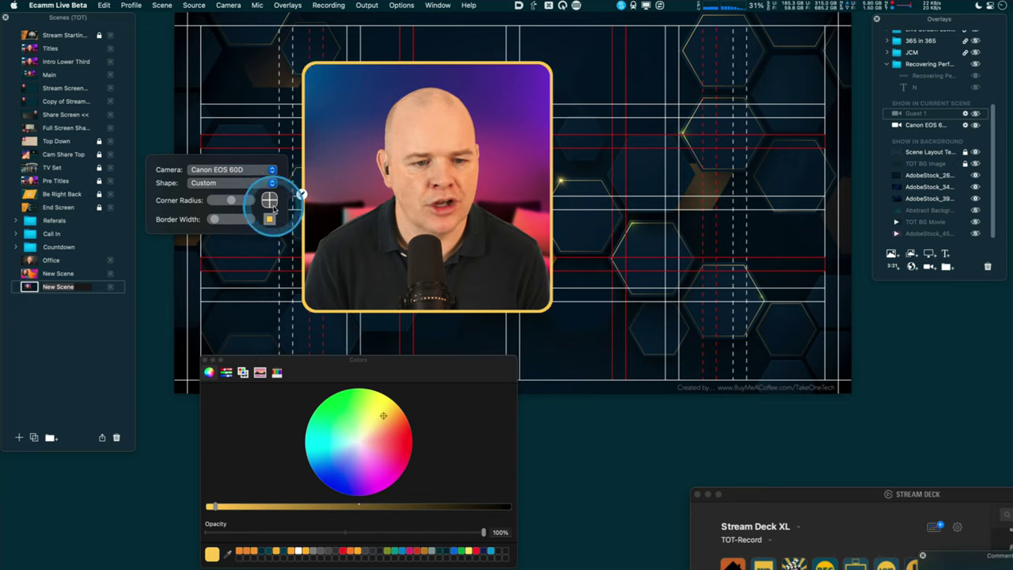
left_click(712, 230)
Align the host overlay with the upper-left layout guides and shrink it to fill the first of three columns.
left_click_drag(426, 242, 524, 262)
left_click_drag(423, 117, 527, 289)
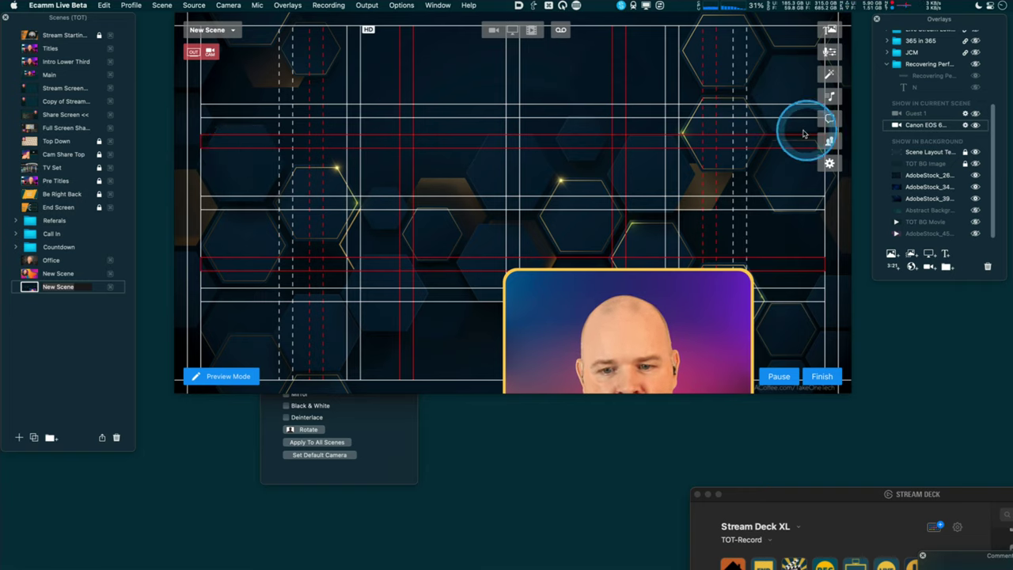
left_click_drag(577, 328, 274, 92)
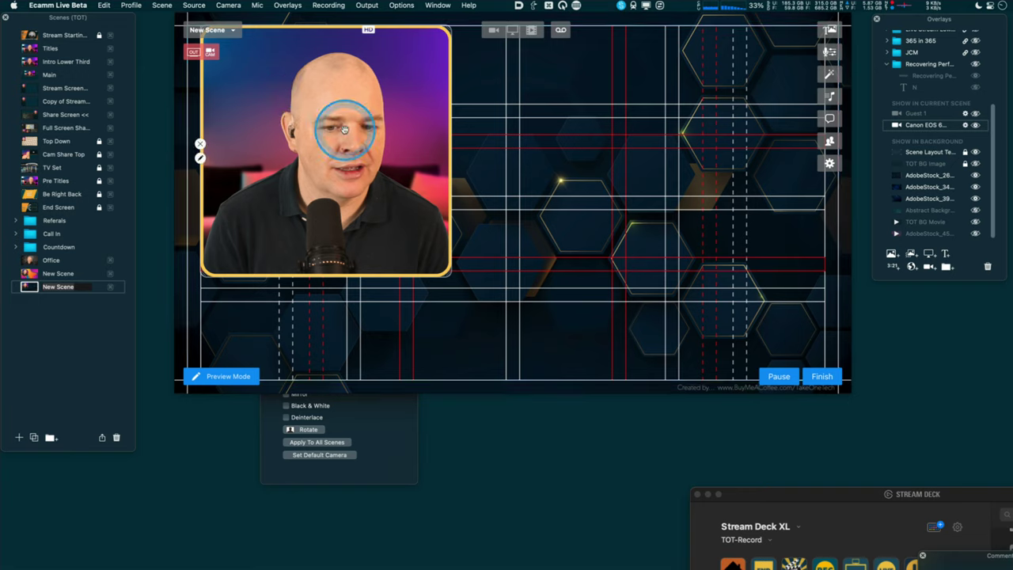
left_click_drag(444, 273, 393, 267)
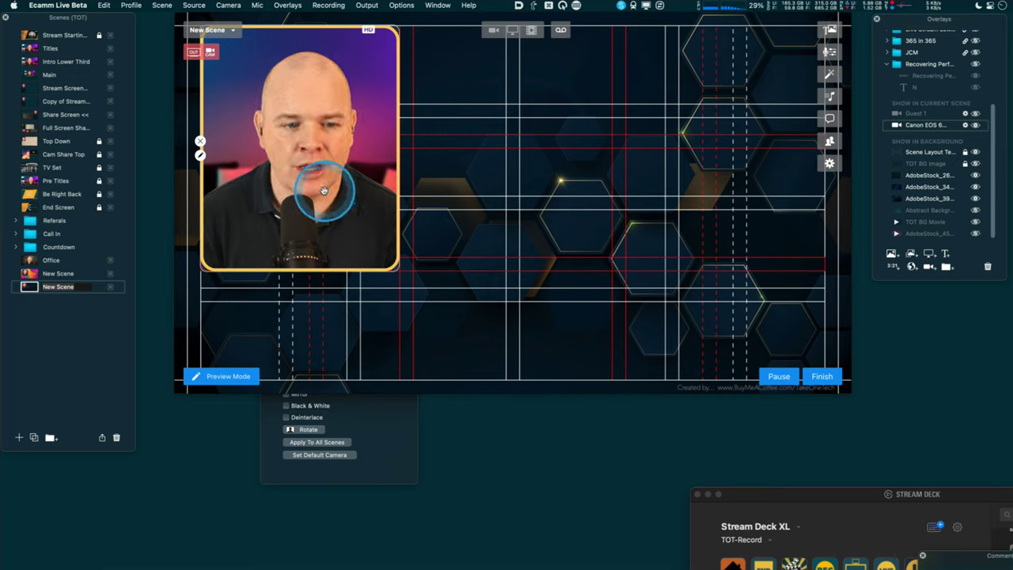
Duplicate the host overlay into the middle guide column and set the copy's camera to Guest 1.
left_click_drag(276, 172, 489, 174)
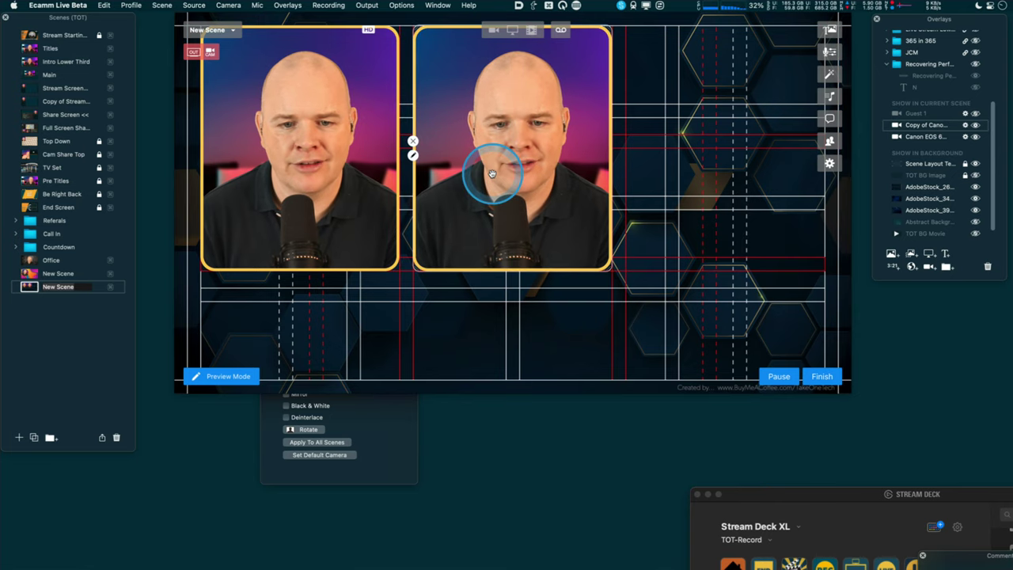
left_click(413, 156)
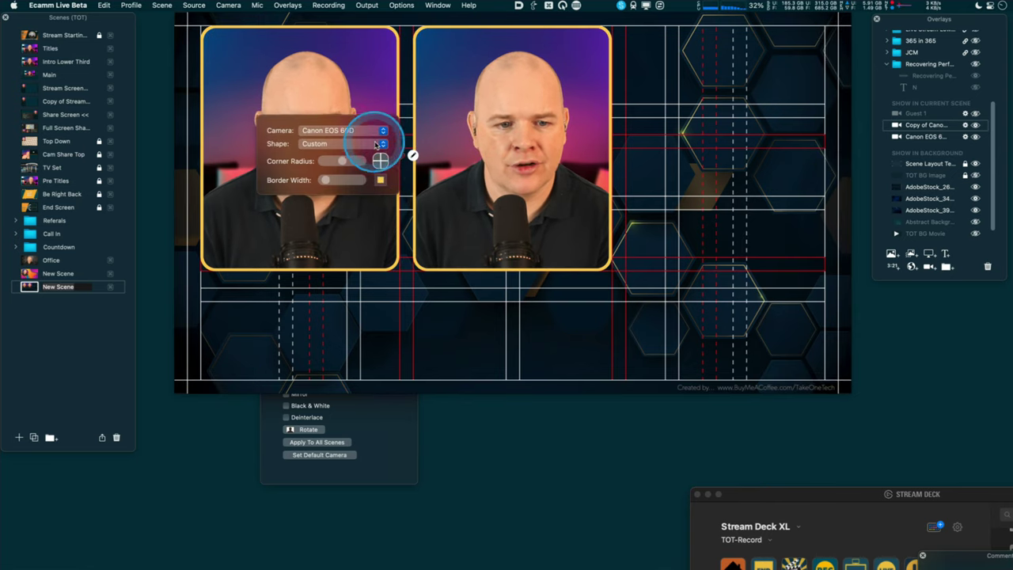
left_click(384, 145)
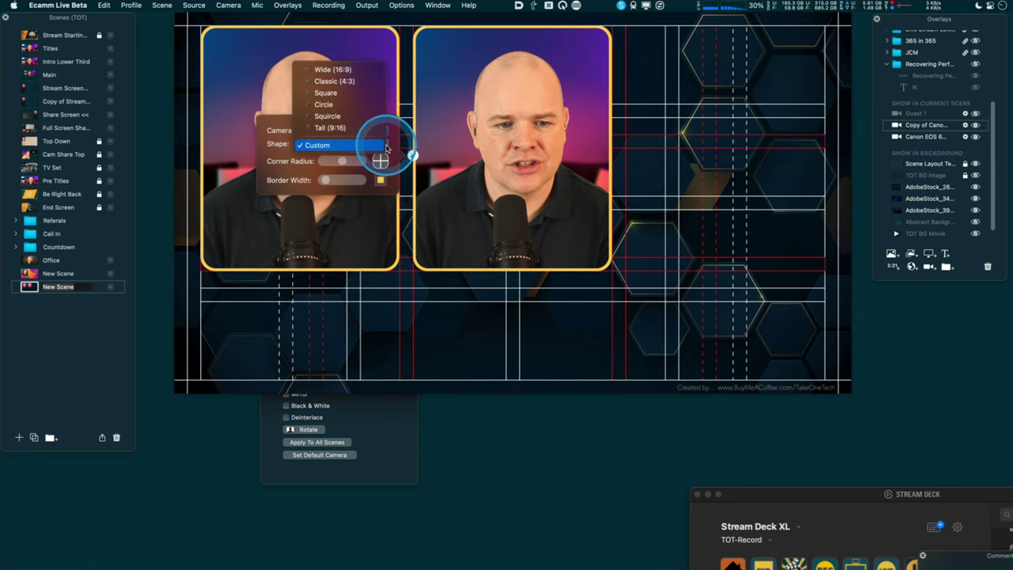
left_click(253, 145)
left_click(375, 131)
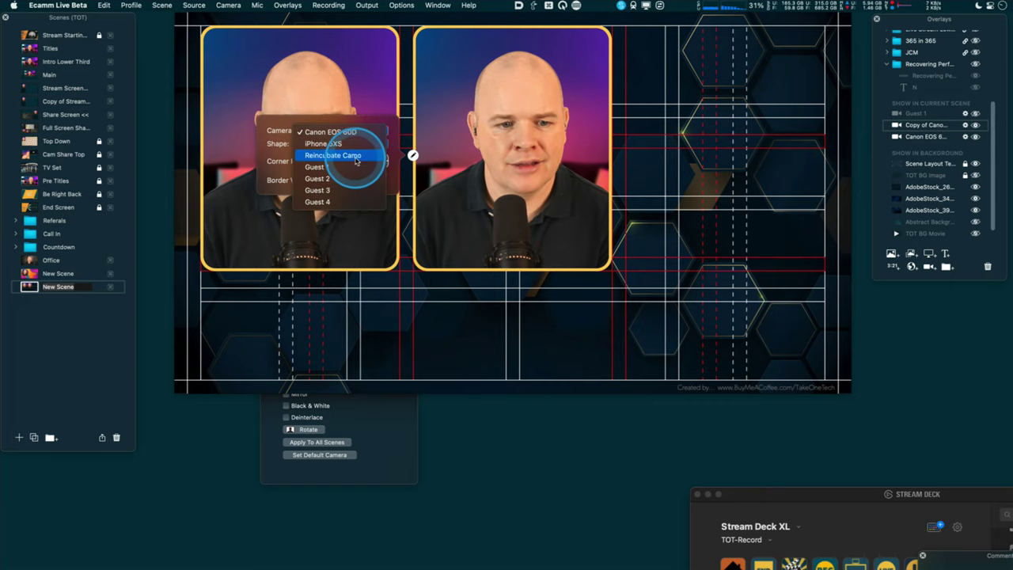
left_click(336, 166)
Duplicate the Guest 1 overlay into the third guide column and set the copy's camera to Guest 2.
left_click_drag(494, 159, 704, 158)
left_click(627, 155)
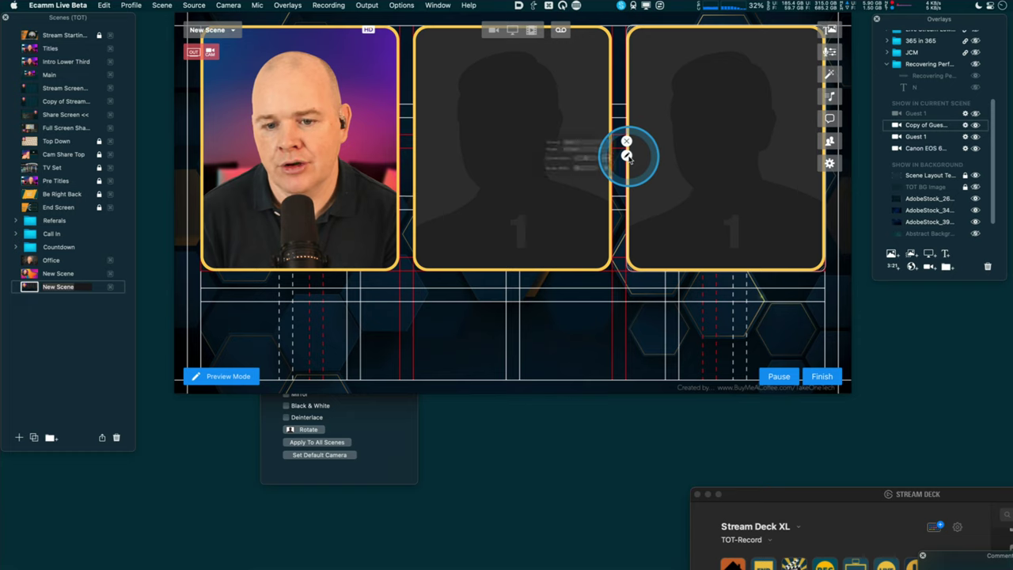
left_click(590, 131)
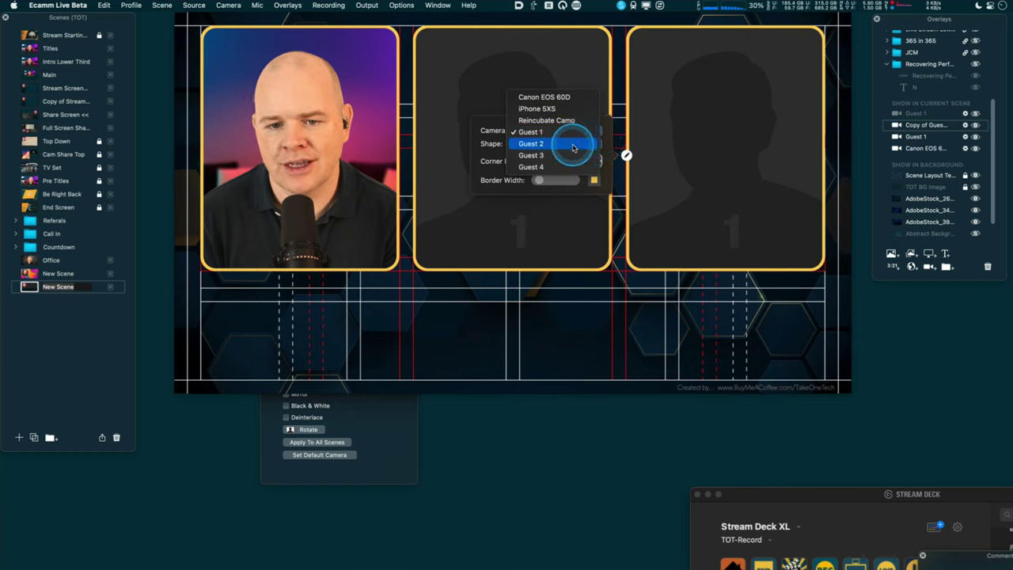
left_click(579, 147)
left_click(638, 347)
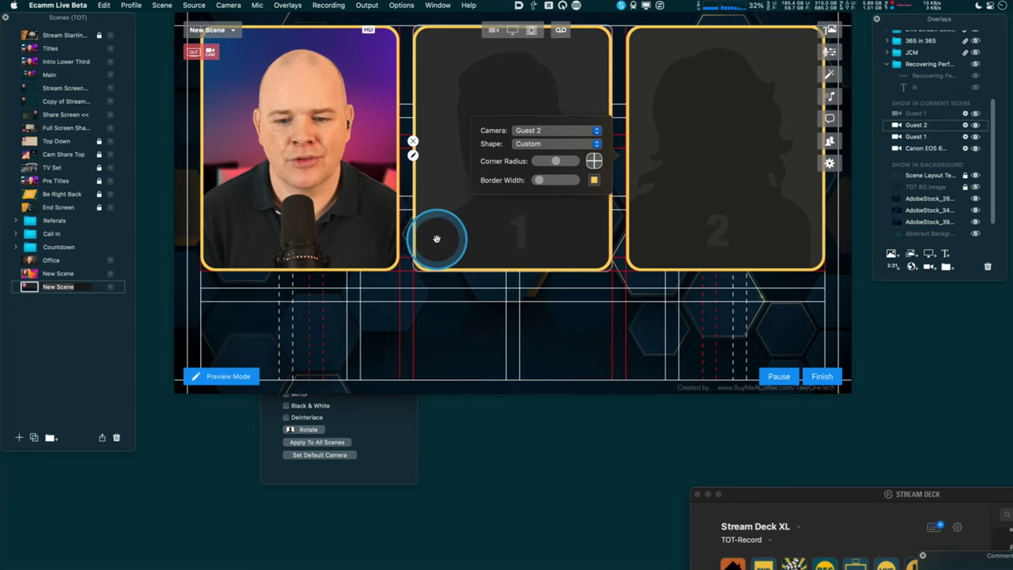
Preview the scene with the layout guides off and on and with the Recovering Perfectionist lower third showing.
left_click(539, 259)
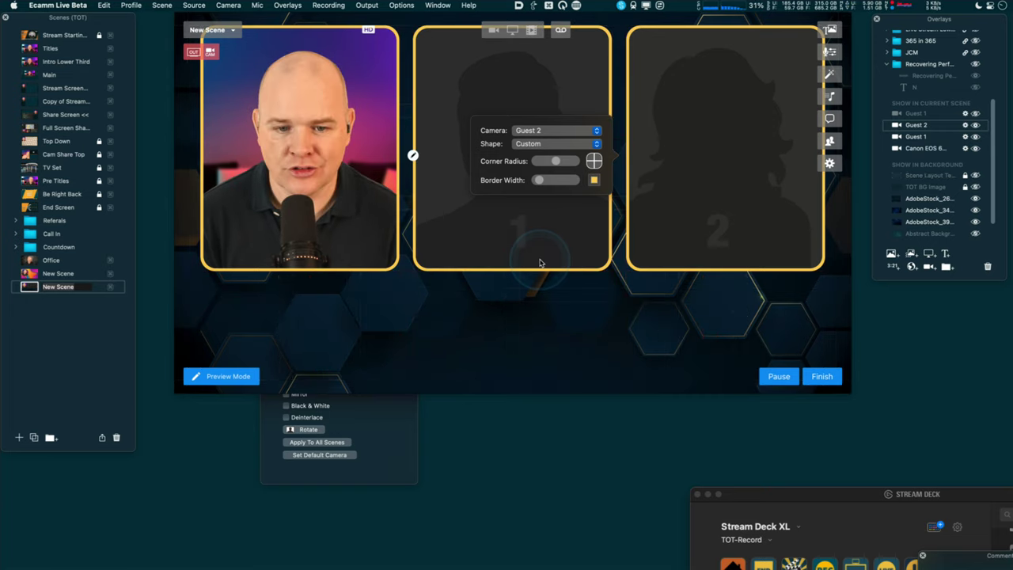
left_click(546, 357)
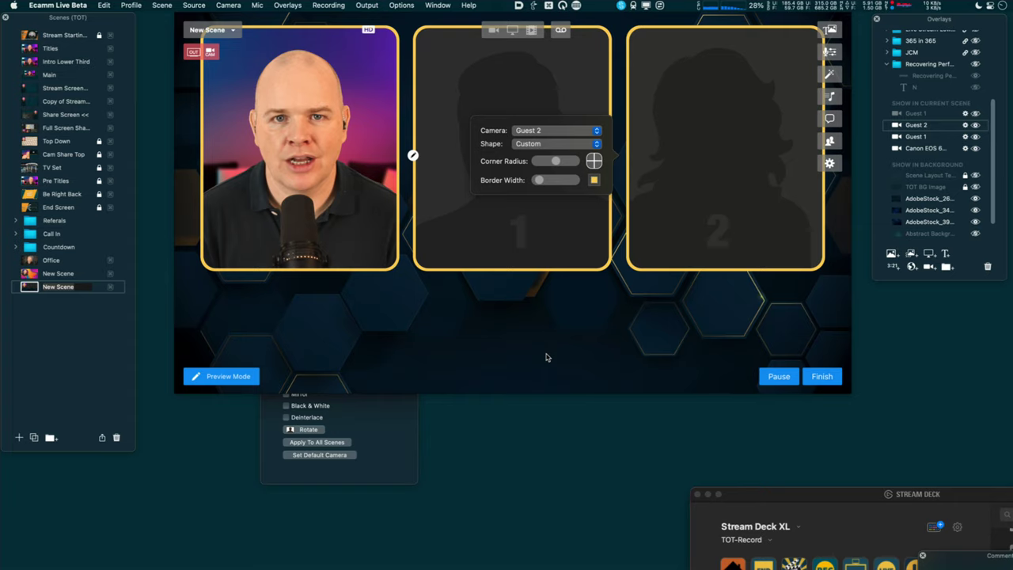
left_click(575, 337)
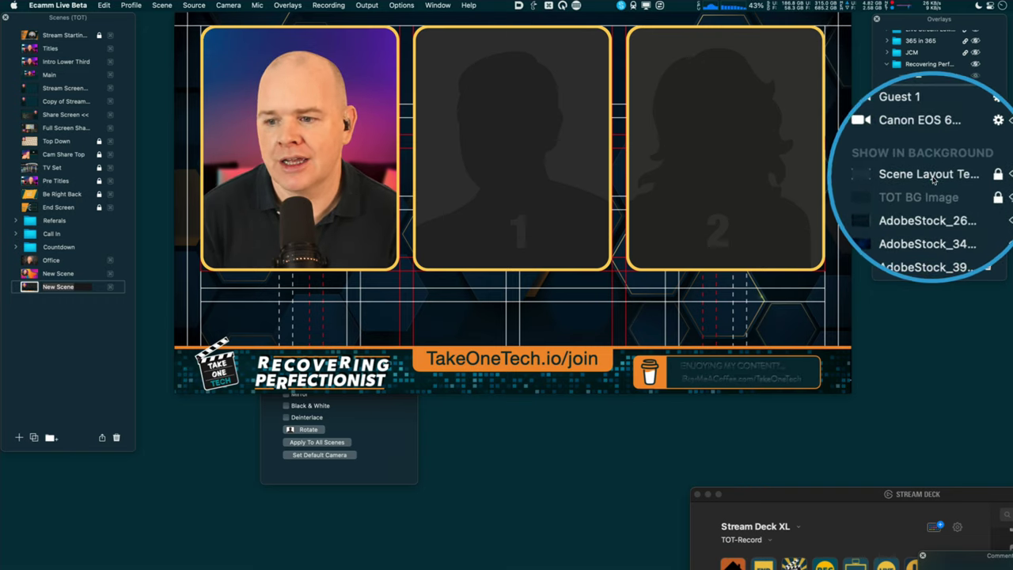
Hide the Scene Layout guides and the Recovering Perfectionist lower third from the three-person scene.
left_click(977, 176)
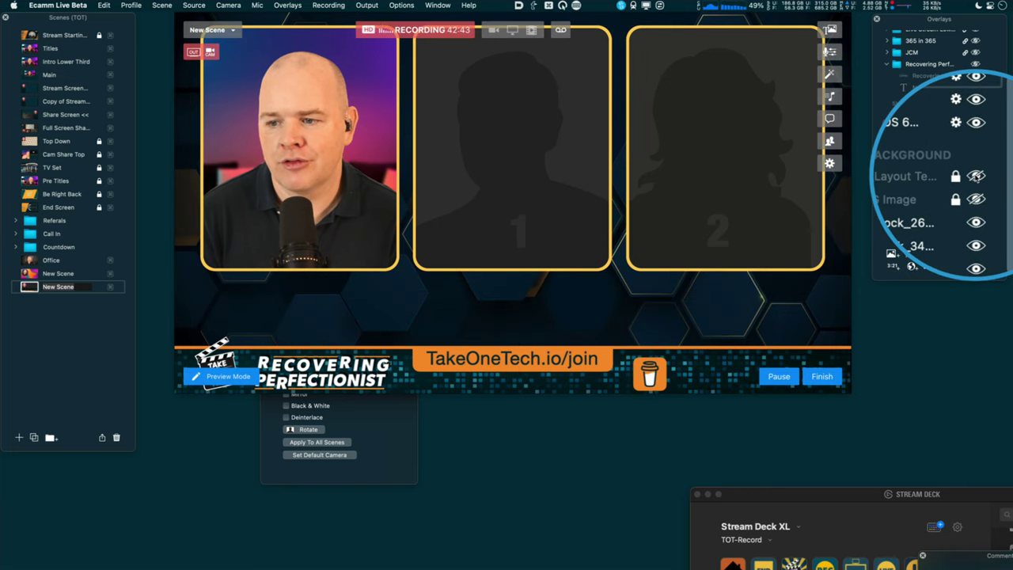
left_click(976, 175)
left_click(975, 176)
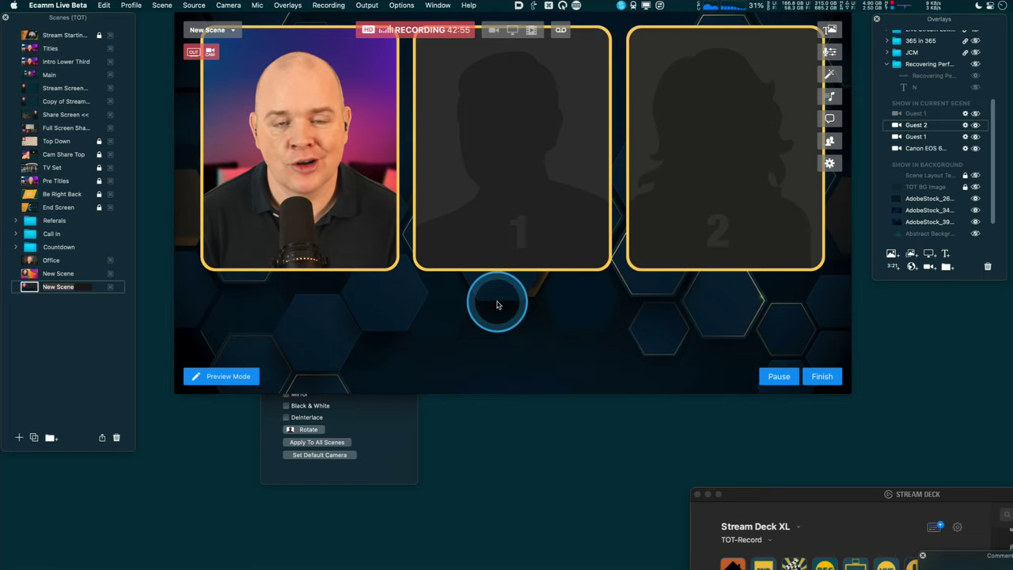
mouse_move(325, 196)
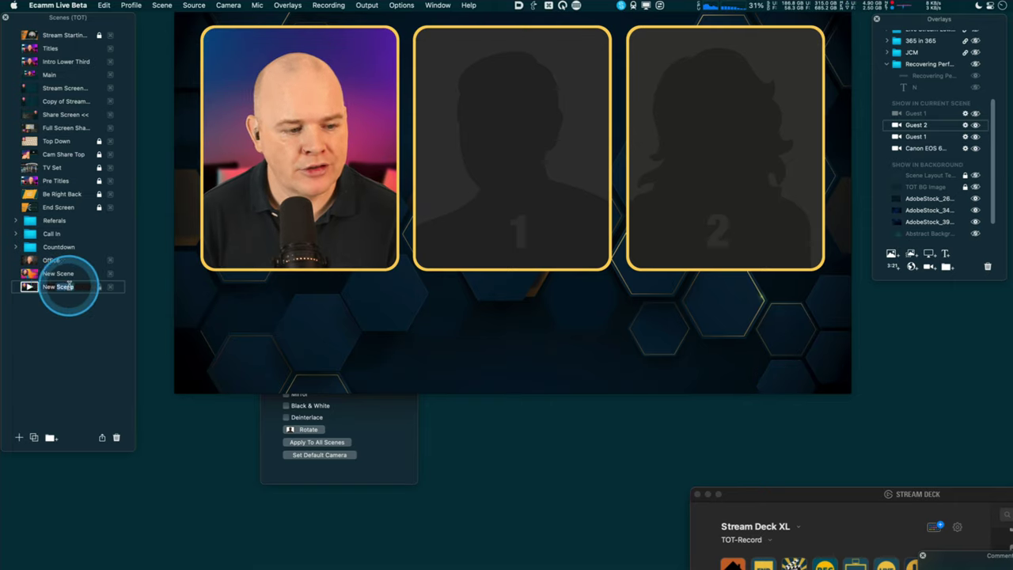
Rename the three-person scene as 3 Up Demo, duplicate it and name the copy Screen Sharing.
left_click(37, 287)
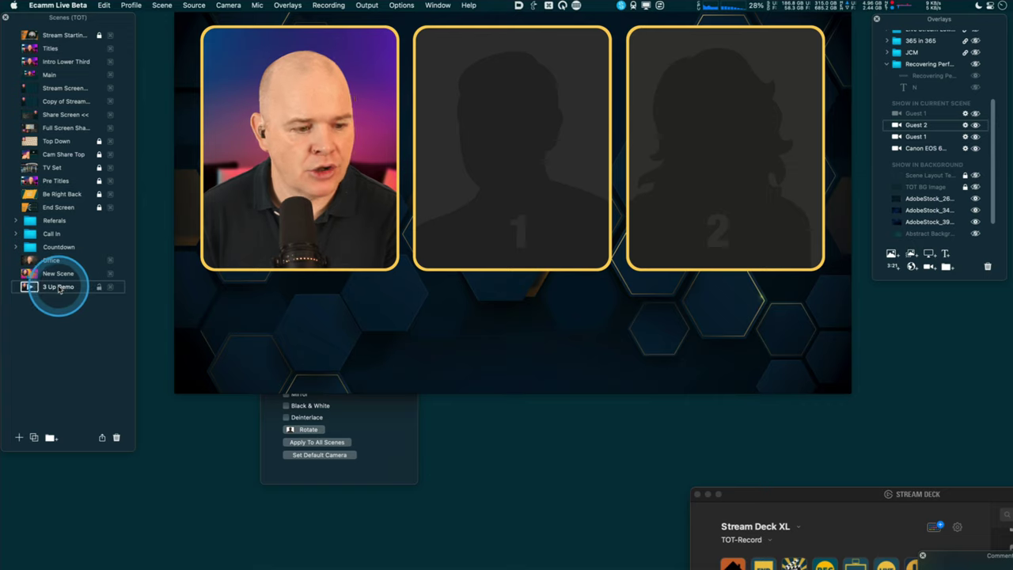
left_click_drag(62, 286, 61, 302)
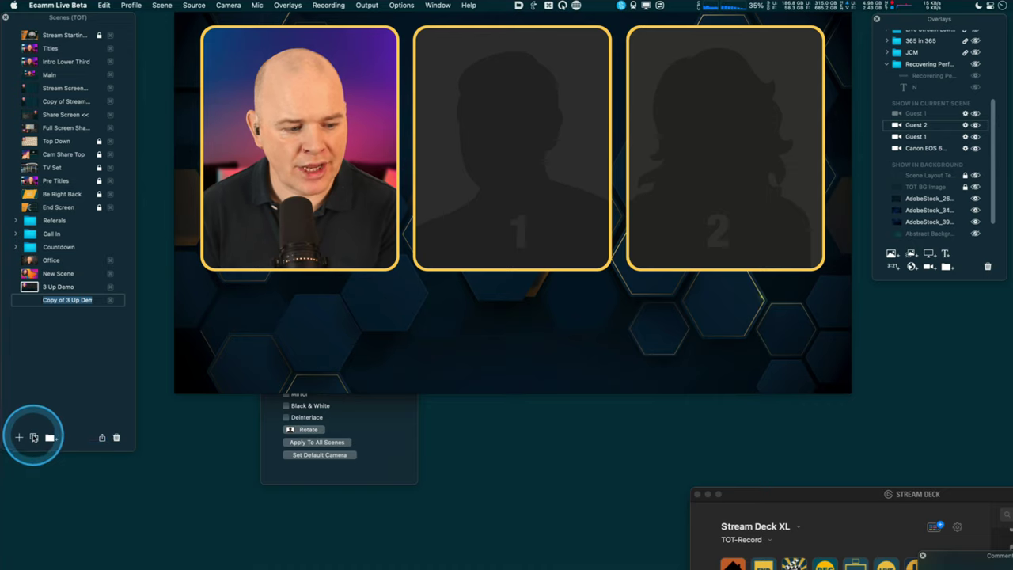
left_click(61, 308)
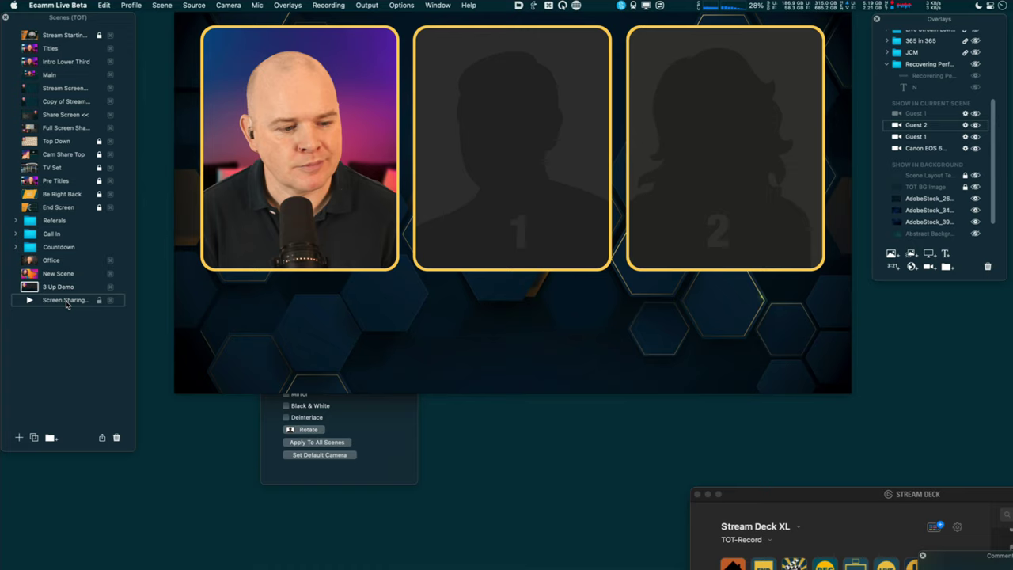
Remove both guest overlays from the Screen Sharing scene and show the Scene Layout guides.
left_click_drag(68, 306, 30, 310)
left_click(467, 182)
left_click_drag(910, 210, 916, 264)
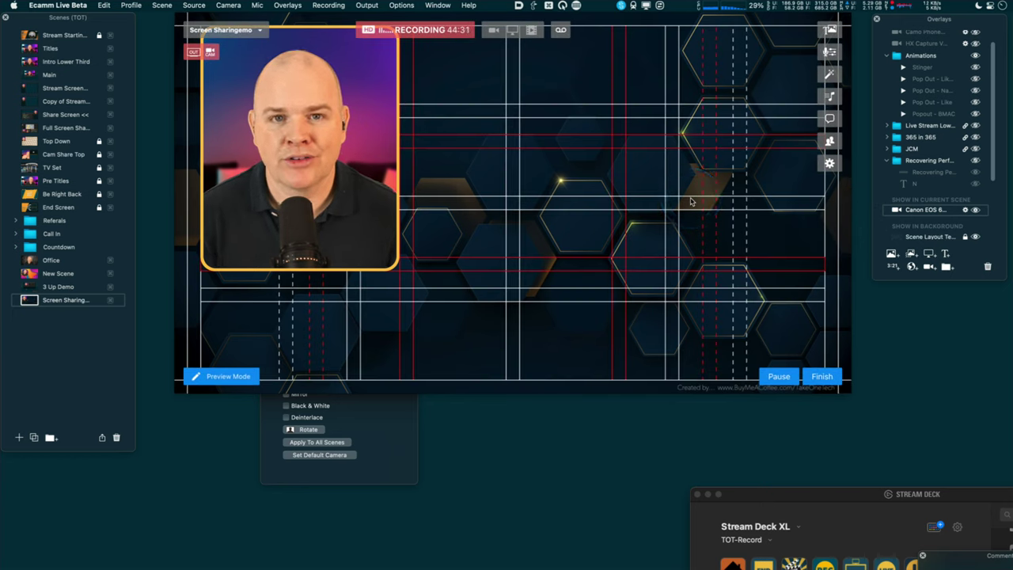
Shrink the main preview window and move the Stream Deck window into the free space below it.
left_click(752, 493)
left_click_drag(844, 387, 656, 234)
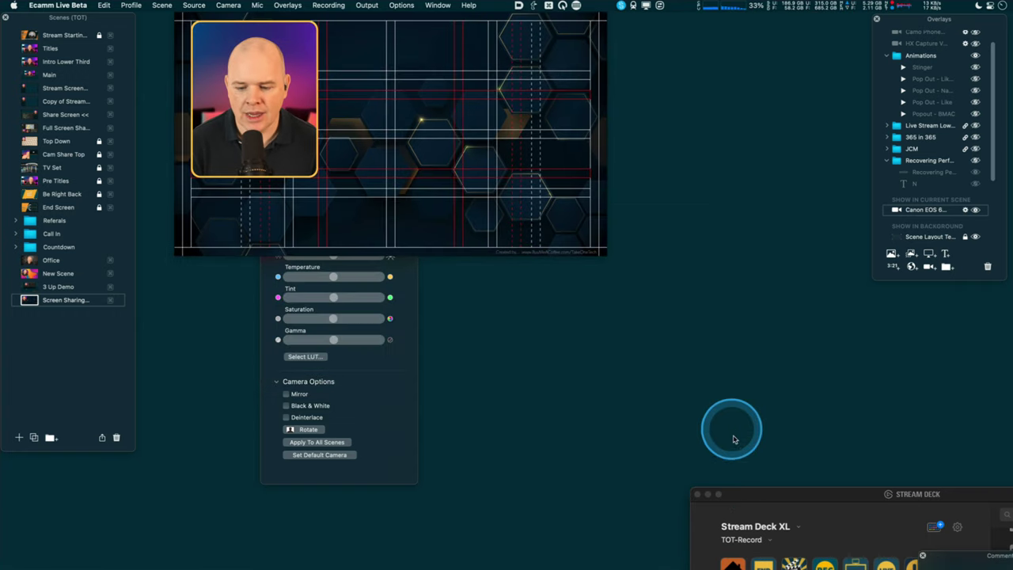
left_click_drag(747, 493, 620, 194)
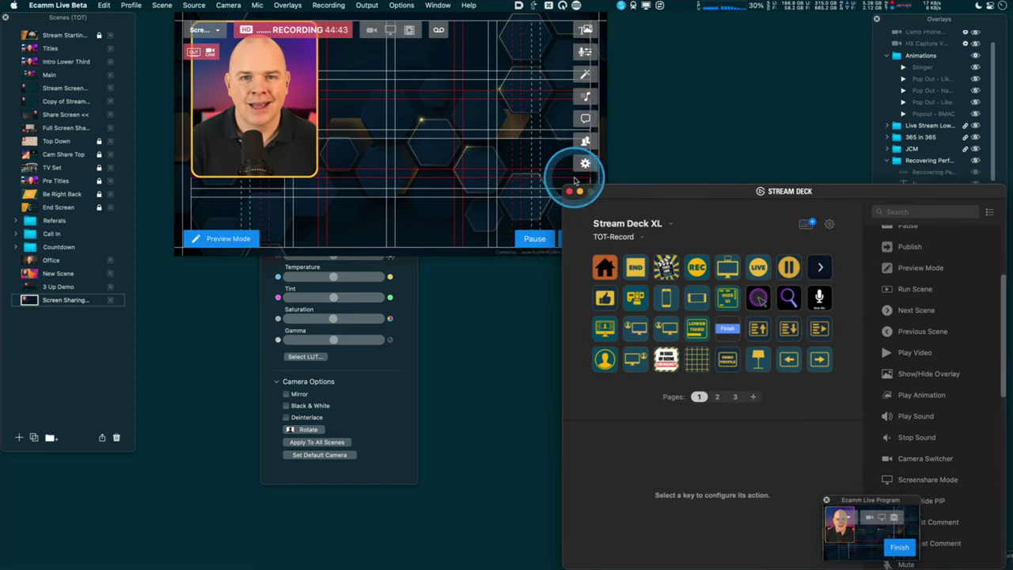
left_click(461, 183)
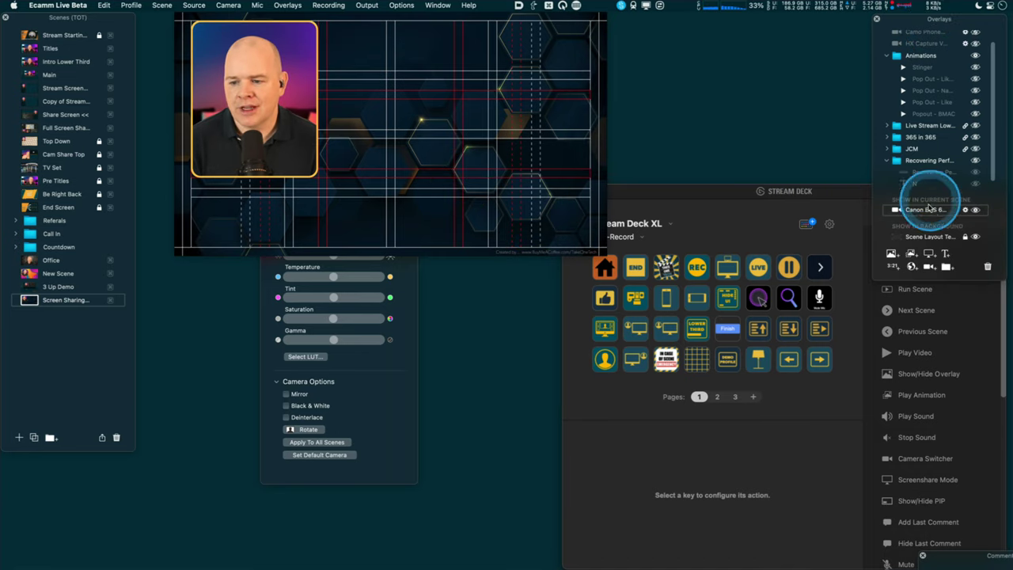
Add a Screen Share overlay, crop it to the Stream Deck window and place it at the top of the guides beside the host camera.
left_click(929, 254)
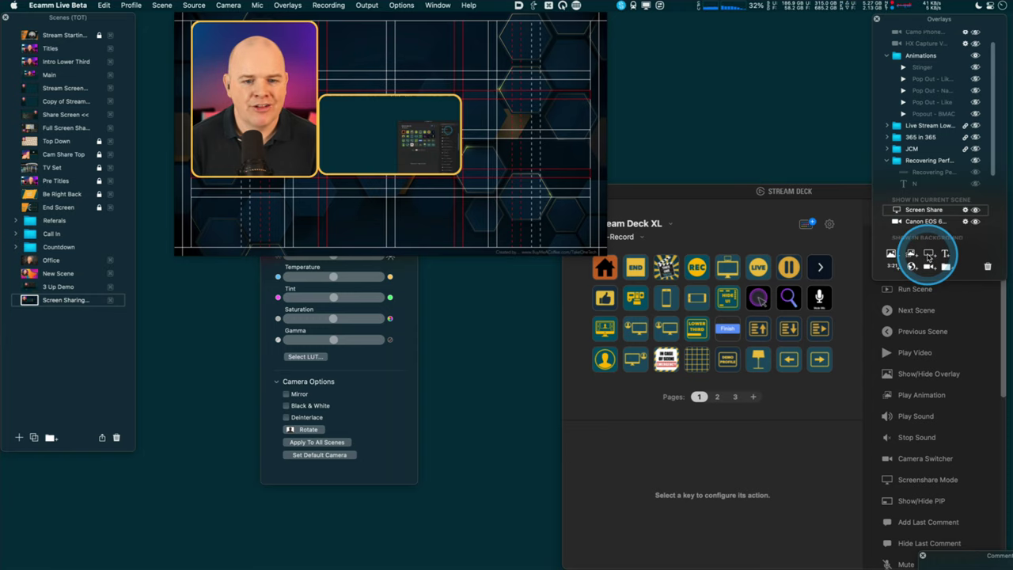
left_click_drag(380, 135, 417, 143)
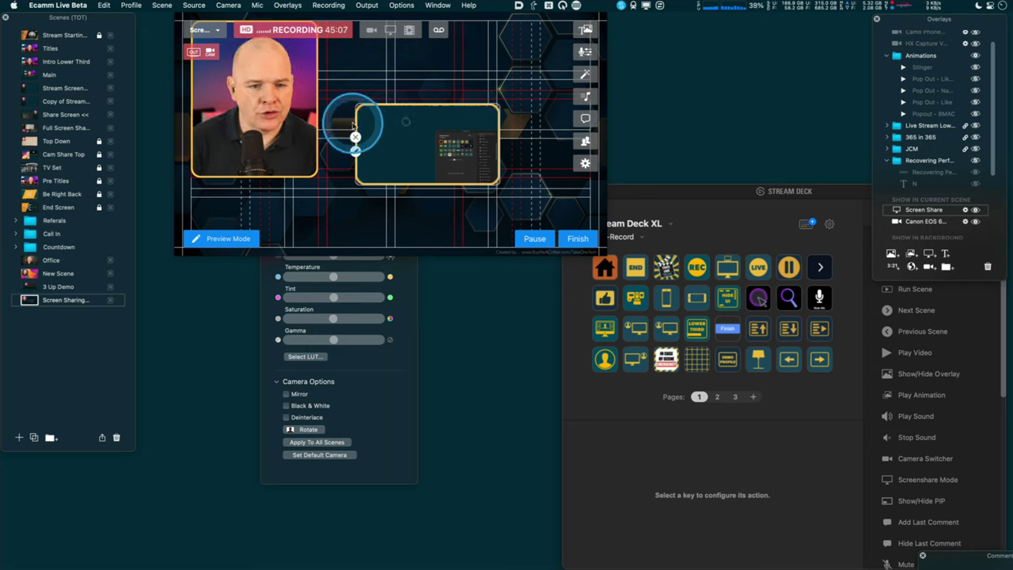
left_click_drag(356, 125, 351, 40)
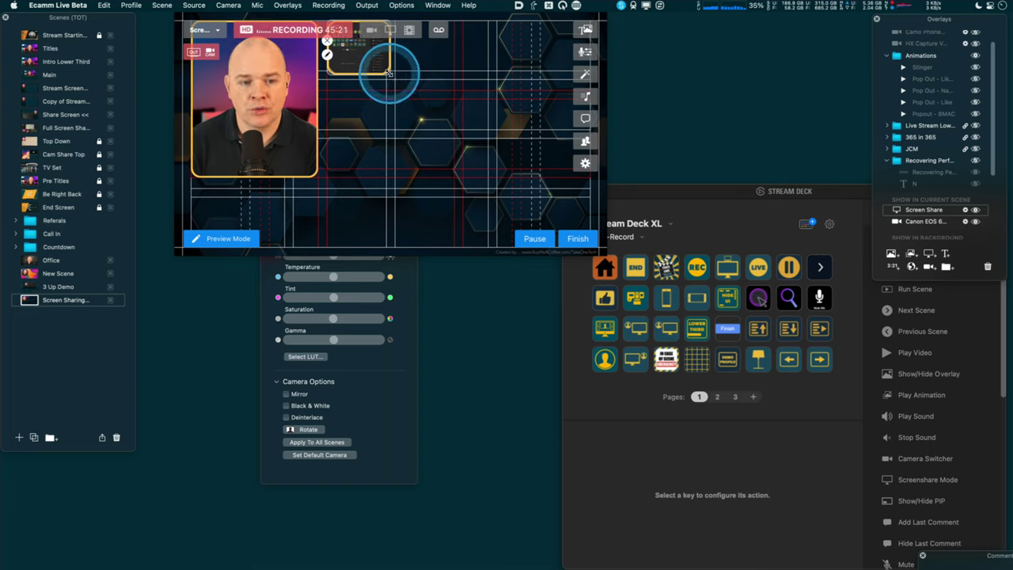
Enlarge the Stream Deck screen share to fill the guide area beside the host camera and hide the layout guides.
left_click_drag(387, 73, 461, 135)
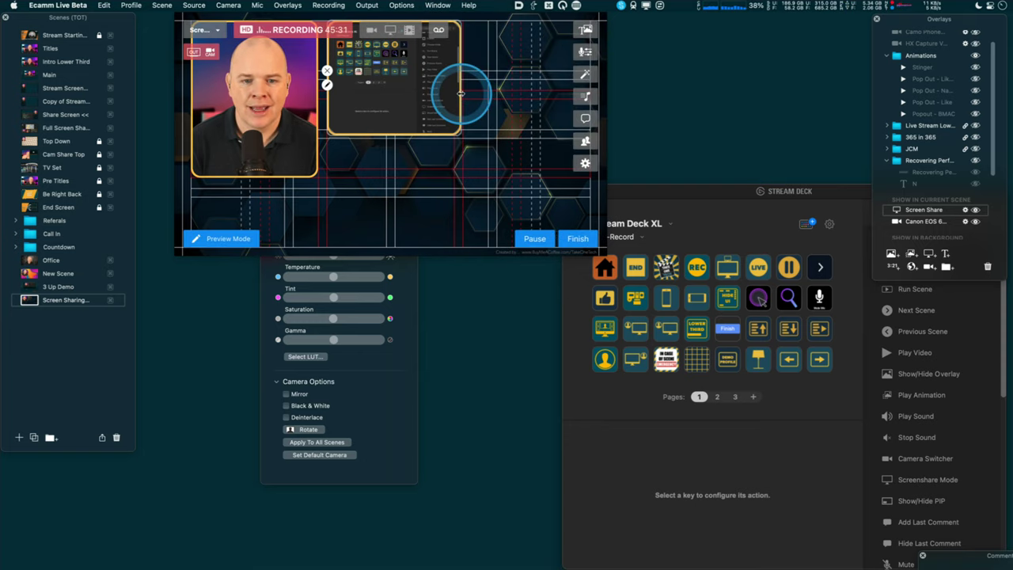
left_click_drag(462, 95, 542, 96)
left_click_drag(463, 107, 572, 242)
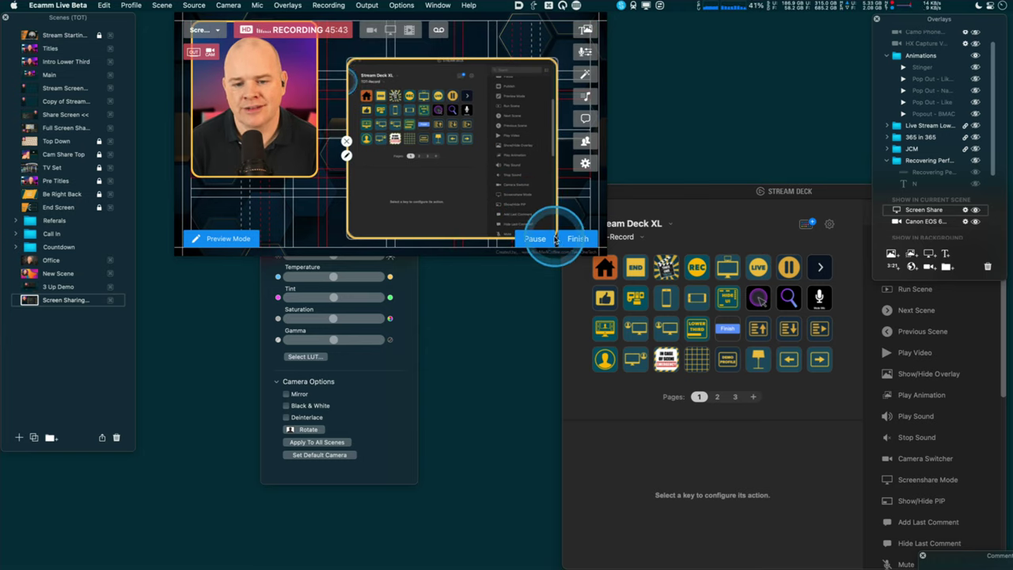
left_click_drag(477, 177, 455, 138)
left_click_drag(530, 198, 584, 225)
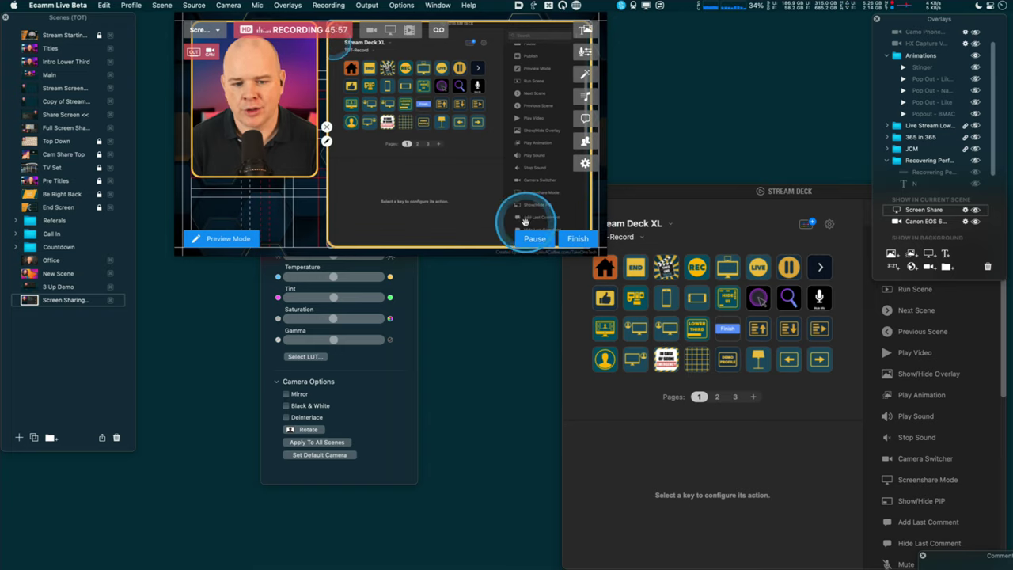
left_click_drag(400, 247, 400, 247)
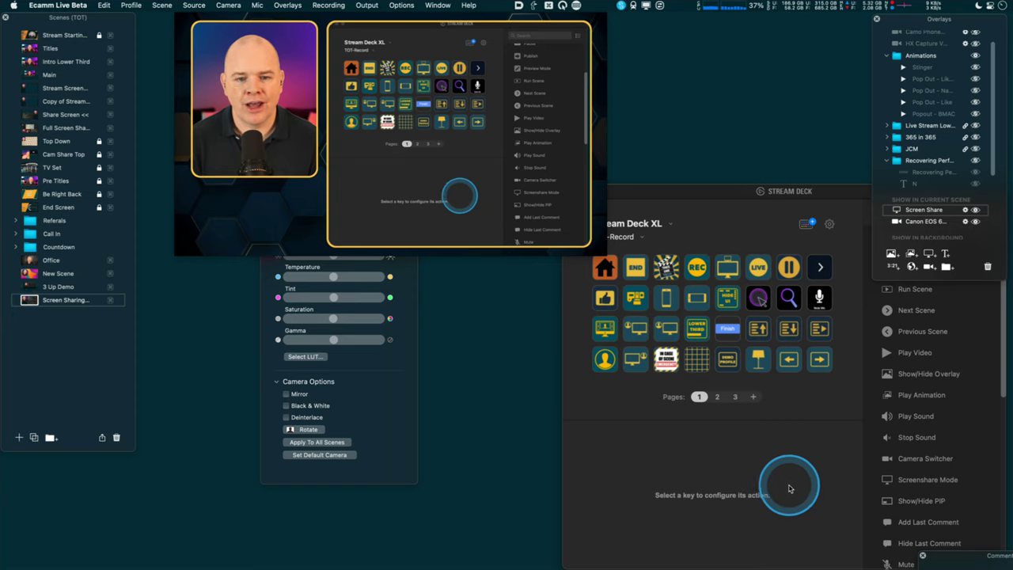
Try different backgrounds behind the Screen Sharing scene and leave the blue geometric squares showing.
left_click(721, 195)
left_click_drag(721, 195, 724, 196)
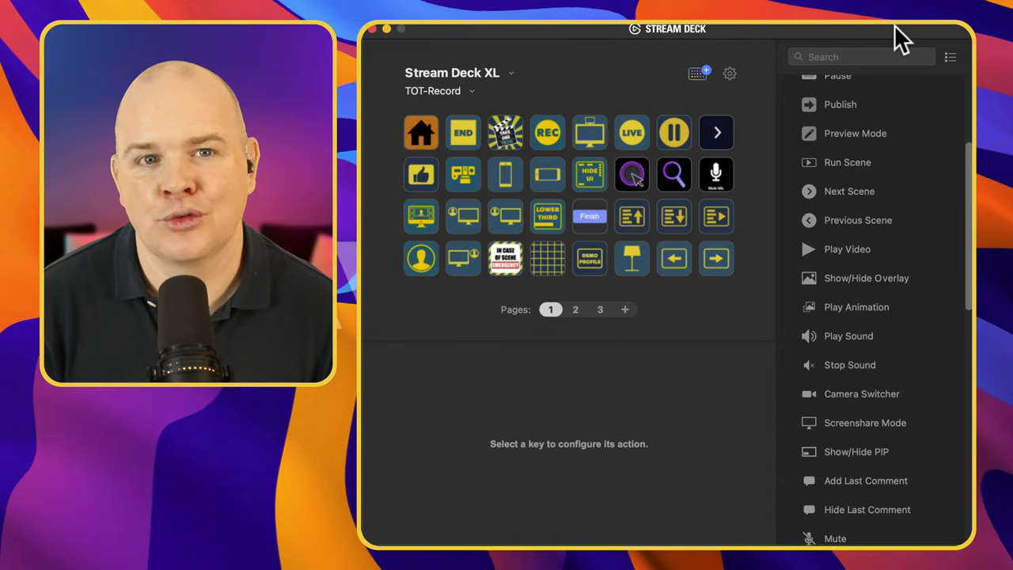
left_click(936, 24)
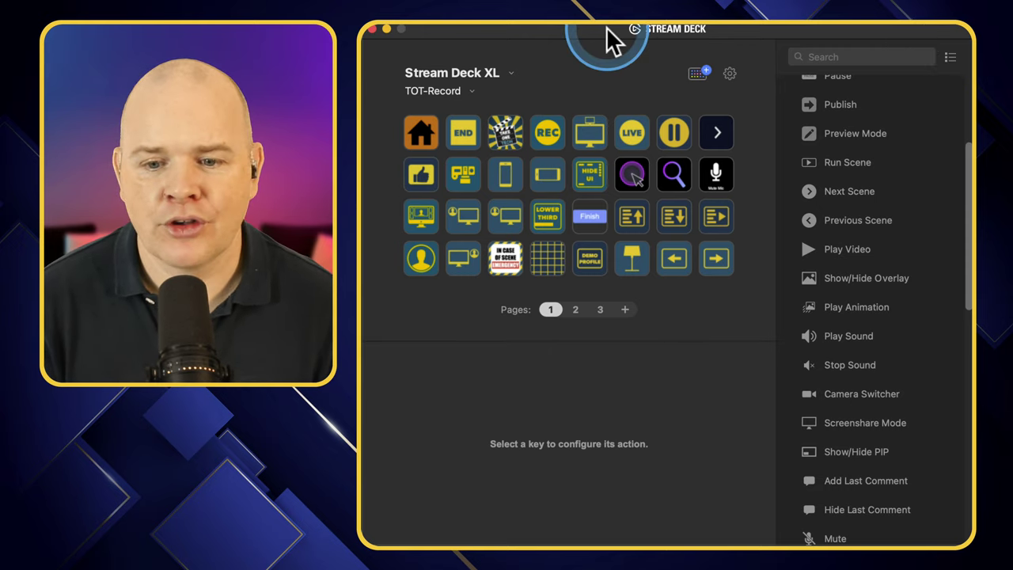
left_click(498, 36)
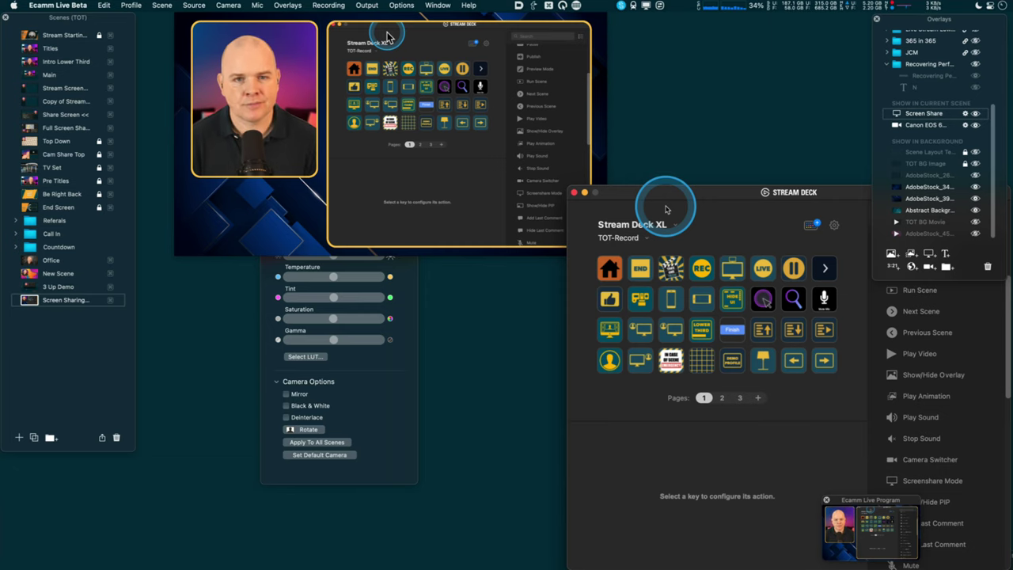
left_click(411, 283)
left_click(363, 168)
left_click(313, 68)
left_click(265, 18)
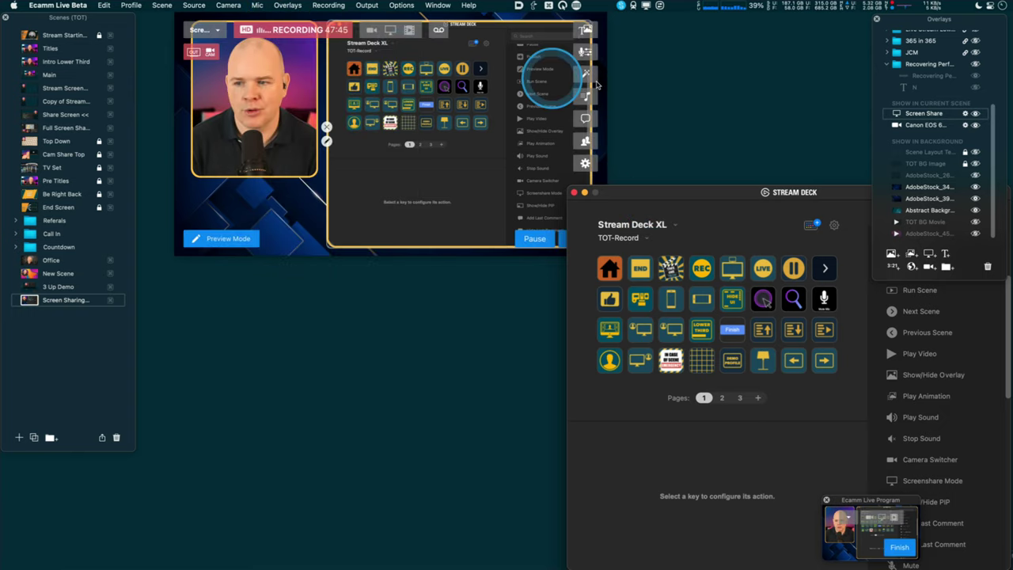
Move the Overlays window below the preview and add a text overlay with the default wording Text.
left_click_drag(916, 22, 224, 282)
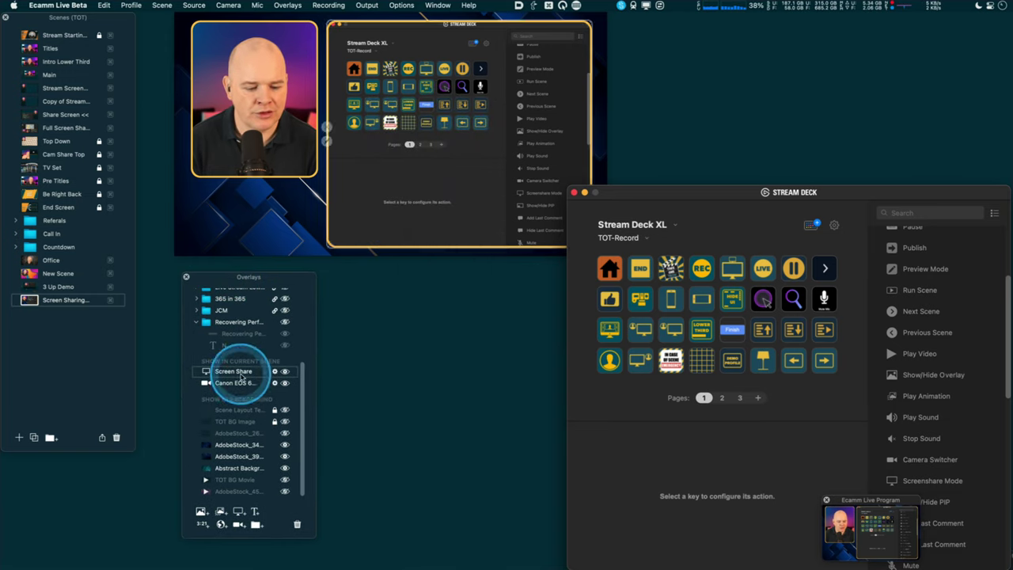
left_click(256, 512)
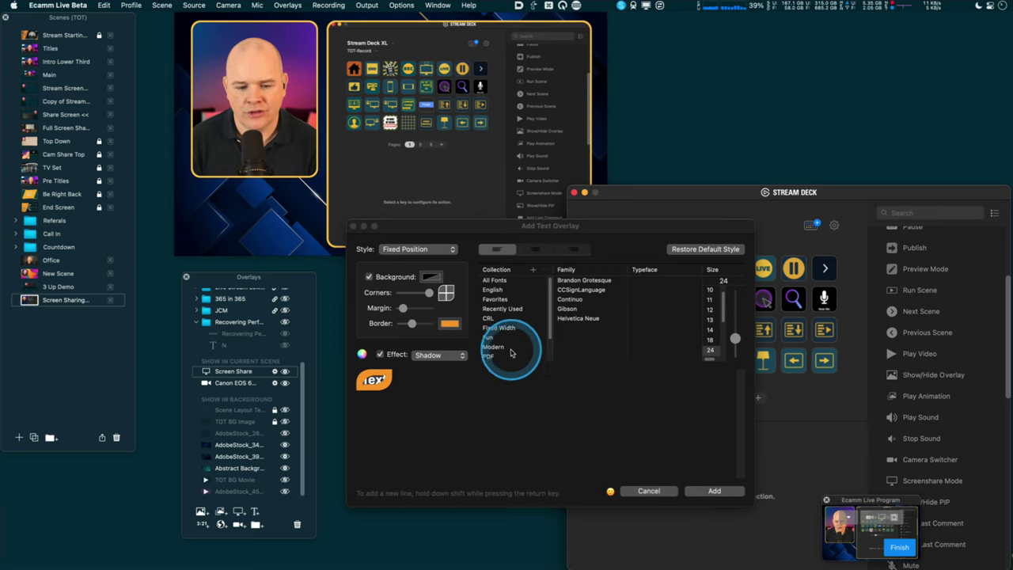
left_click(714, 491)
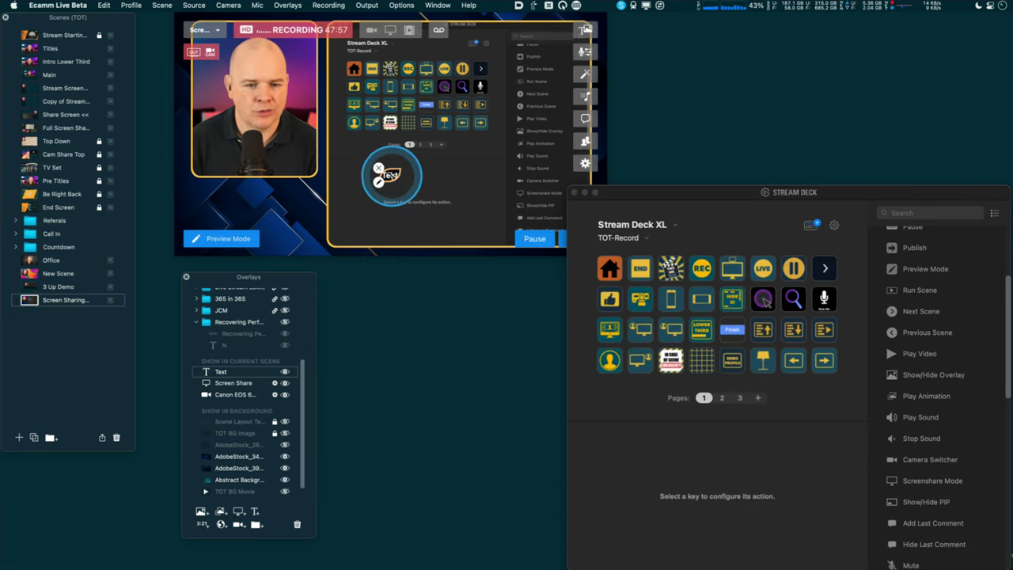
Enlarge the Text overlay and place it directly below the host camera.
left_click(391, 175)
left_click_drag(372, 192, 238, 204)
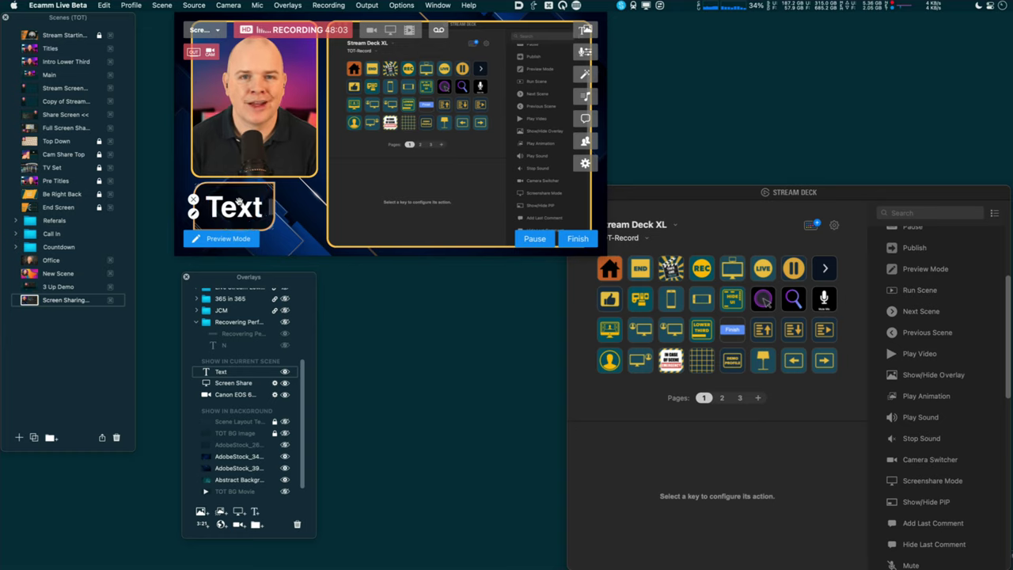
left_click(247, 260)
left_click(249, 204)
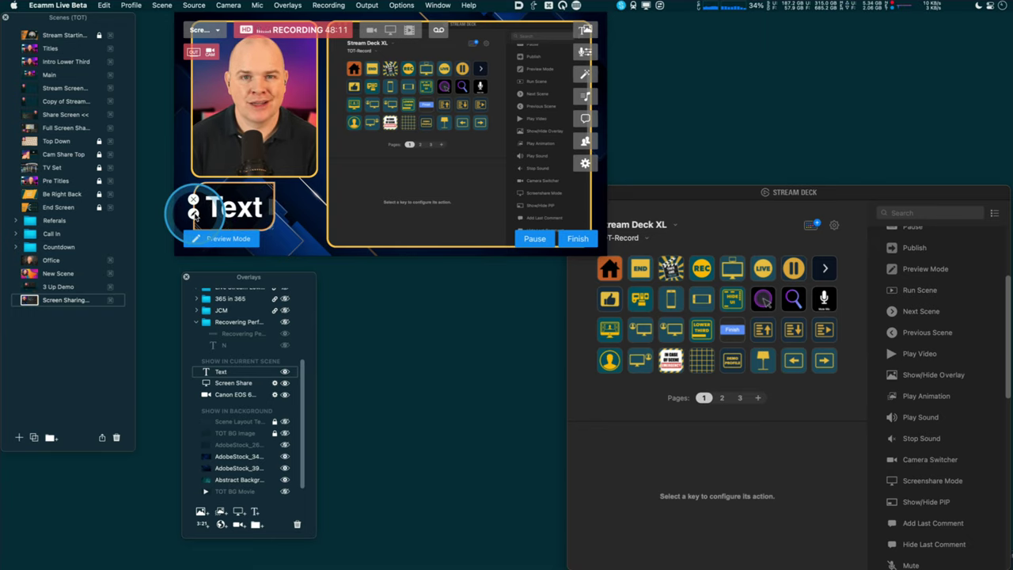
Enlarge the main preview window and open the Text overlay's settings in a larger dialog without the colour picker.
left_click_drag(608, 258, 911, 450)
mouse_move(219, 316)
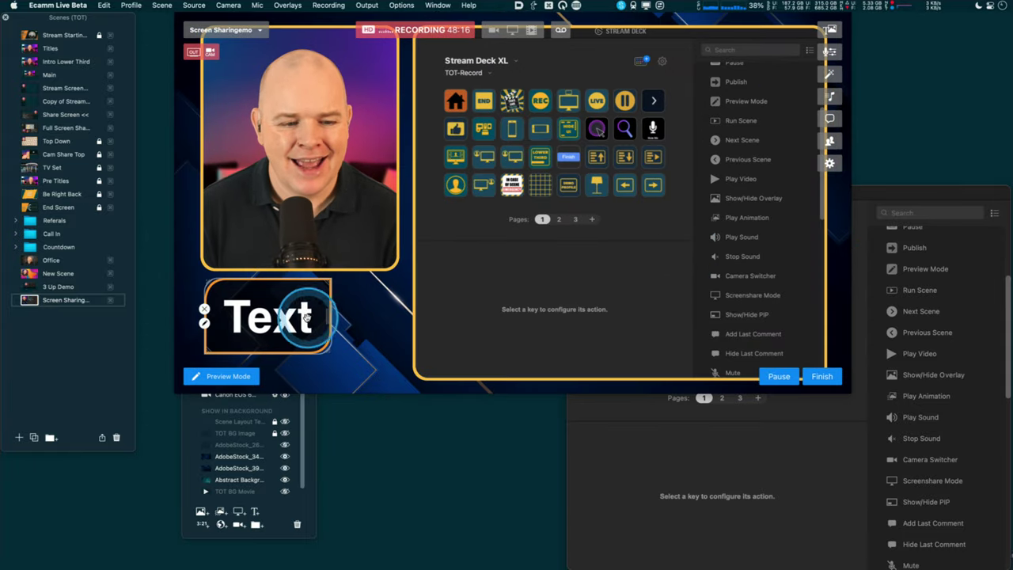
left_click(205, 322)
left_click_drag(443, 225, 385, 38)
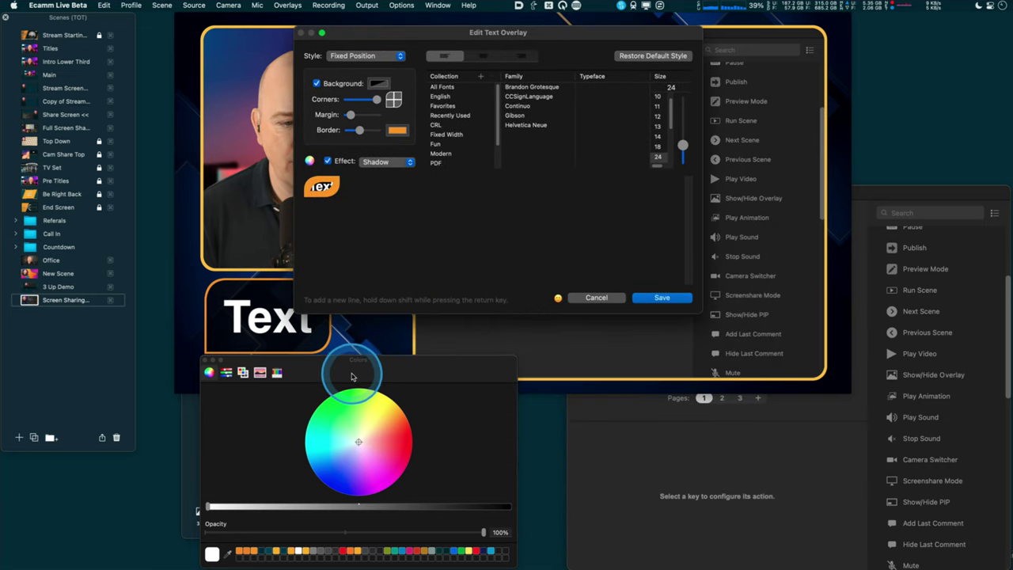
left_click_drag(326, 363, 371, 365)
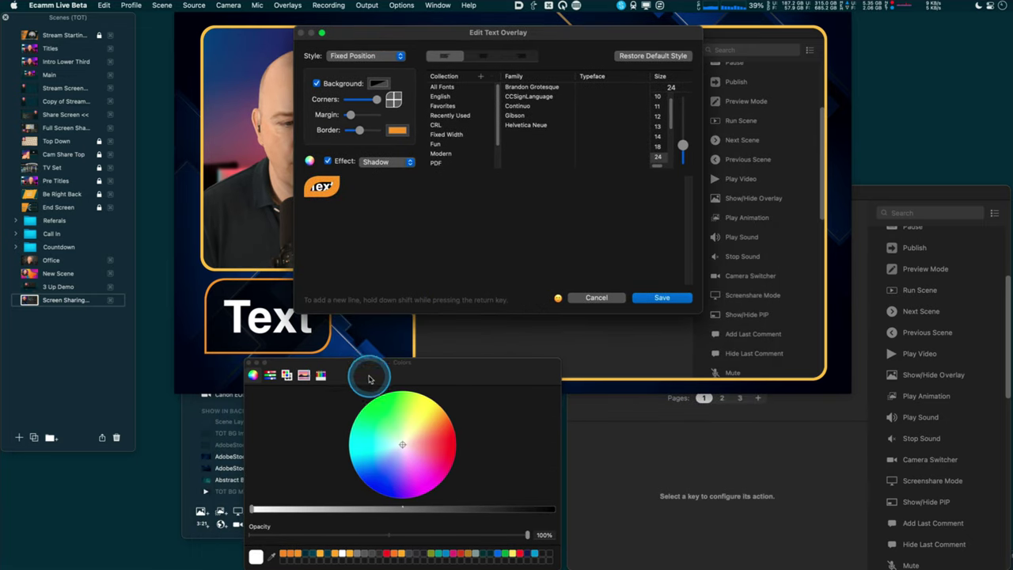
left_click(250, 364)
left_click_drag(695, 309, 802, 369)
left_click_drag(471, 34, 439, 31)
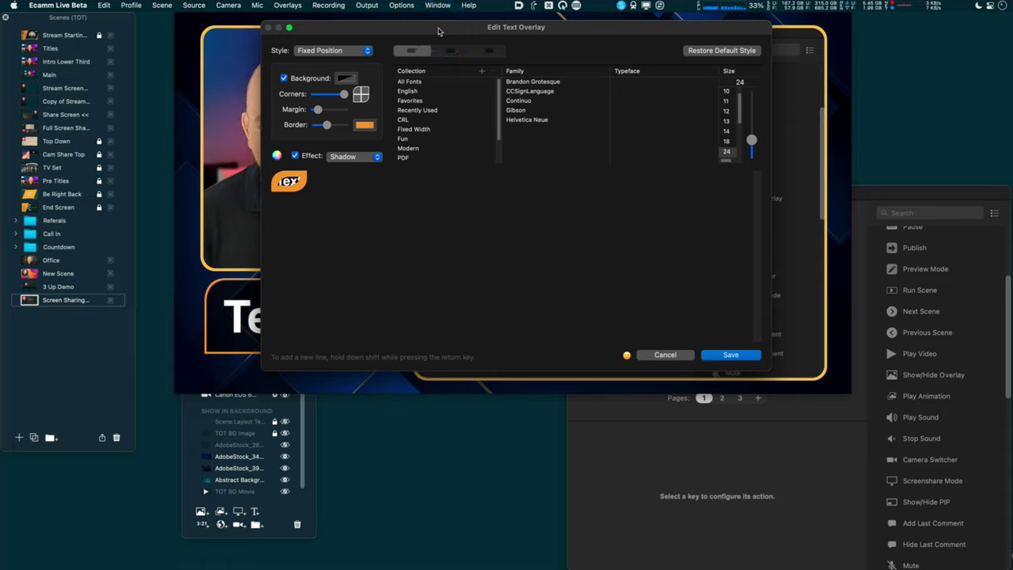
Open the colour picker for the Text overlay's border and arrange it and the settings dialog clear of the scene.
left_click(364, 126)
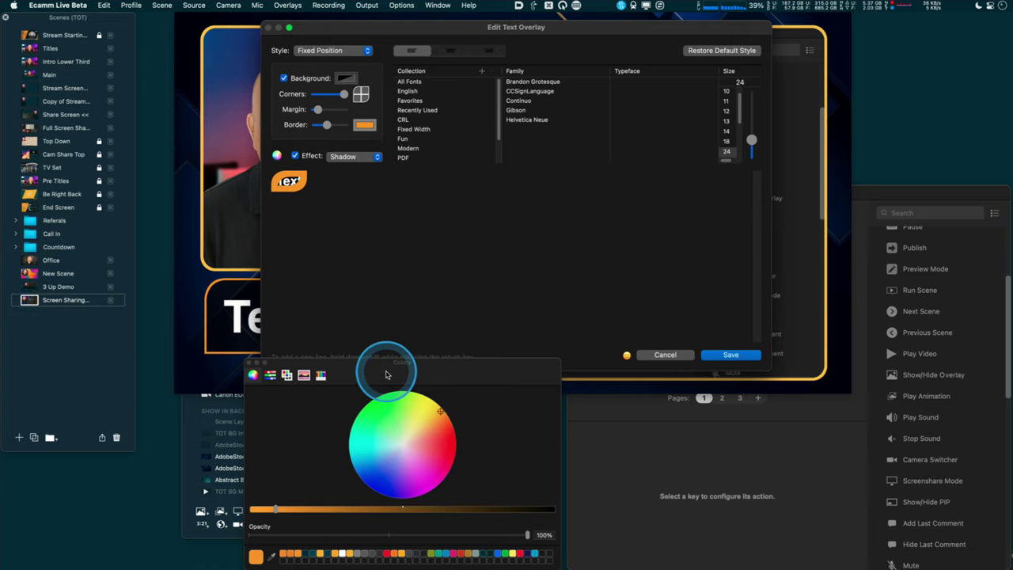
left_click_drag(403, 362, 398, 393)
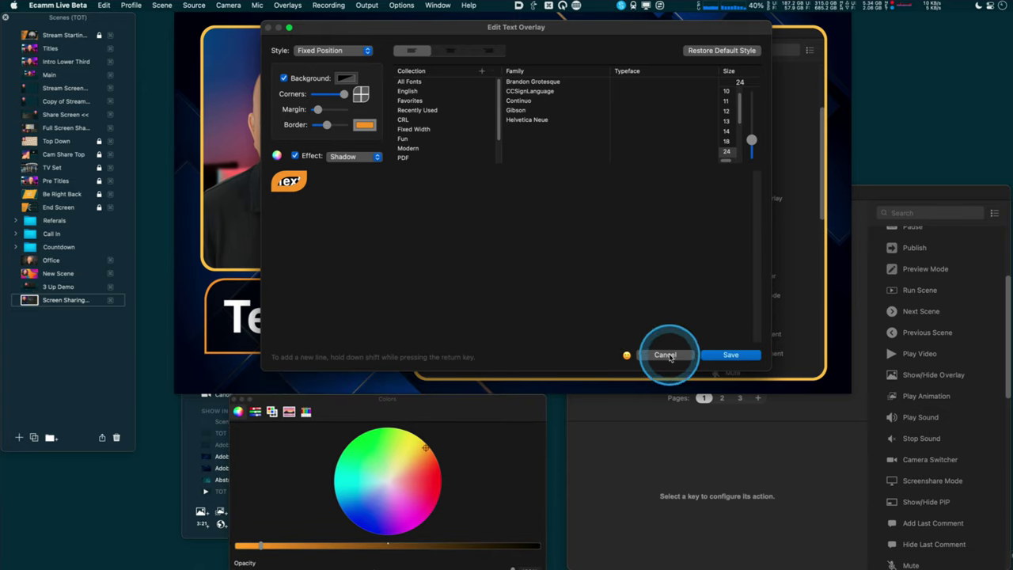
left_click_drag(264, 22, 365, 121)
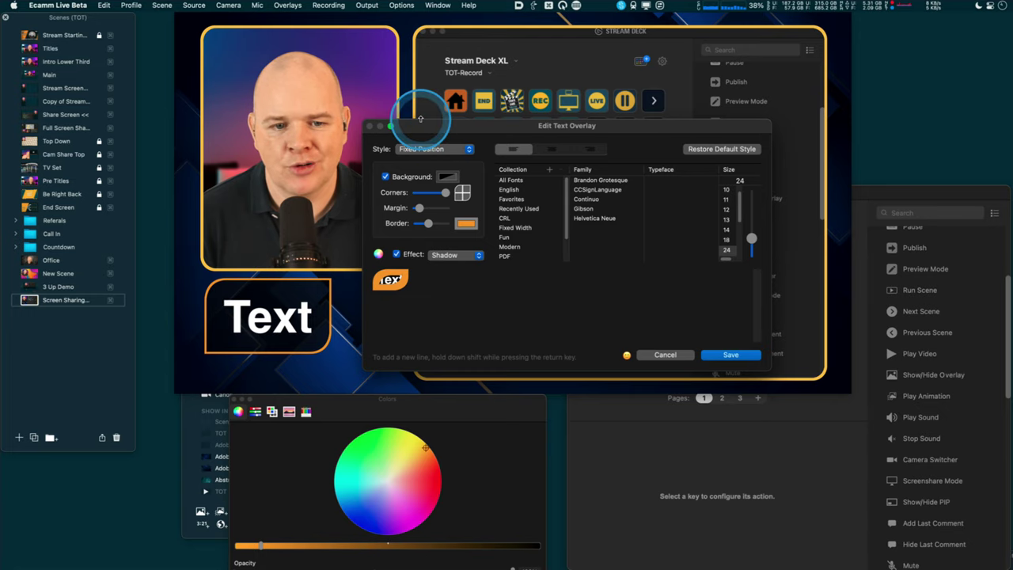
left_click_drag(420, 132, 621, 309)
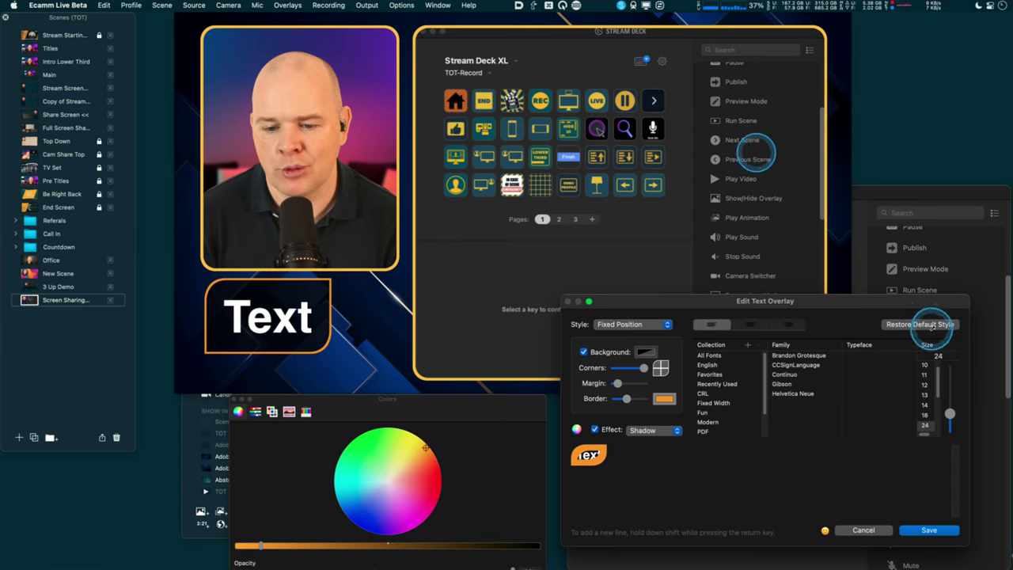
Round all corners of the Text overlay, set its style to Fly In From Right and save it.
left_click_drag(866, 307, 693, 110)
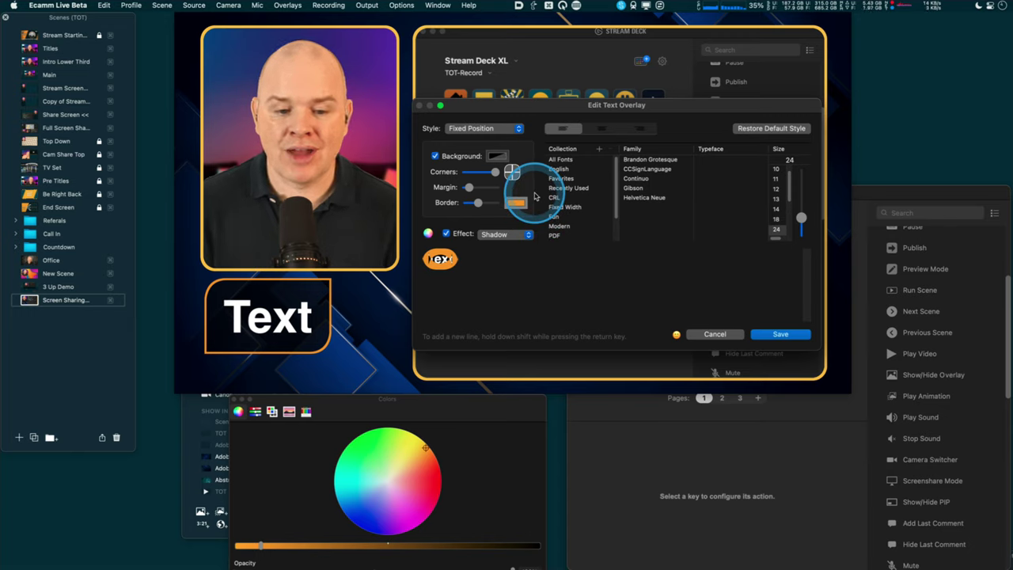
left_click(519, 129)
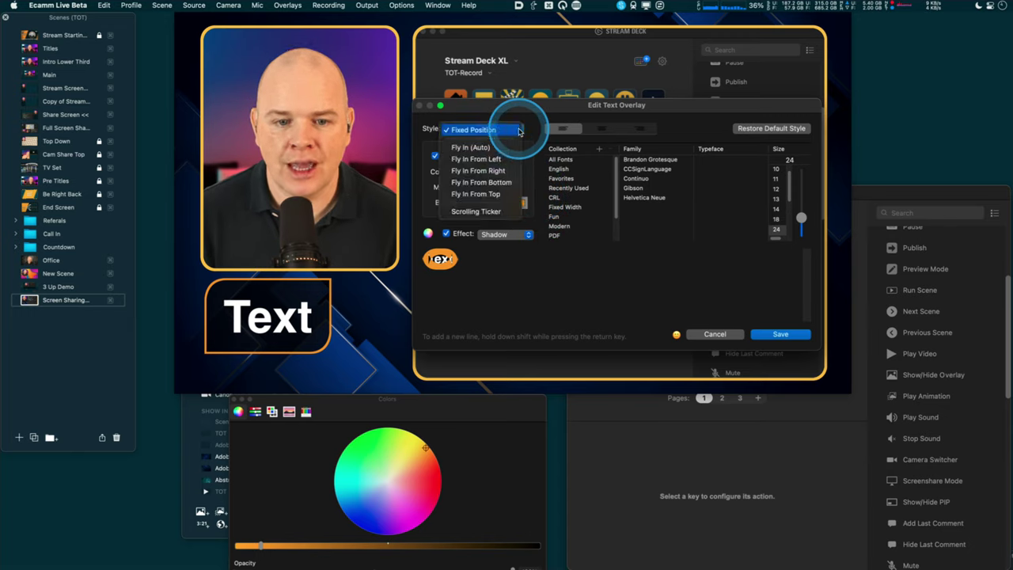
left_click(499, 172)
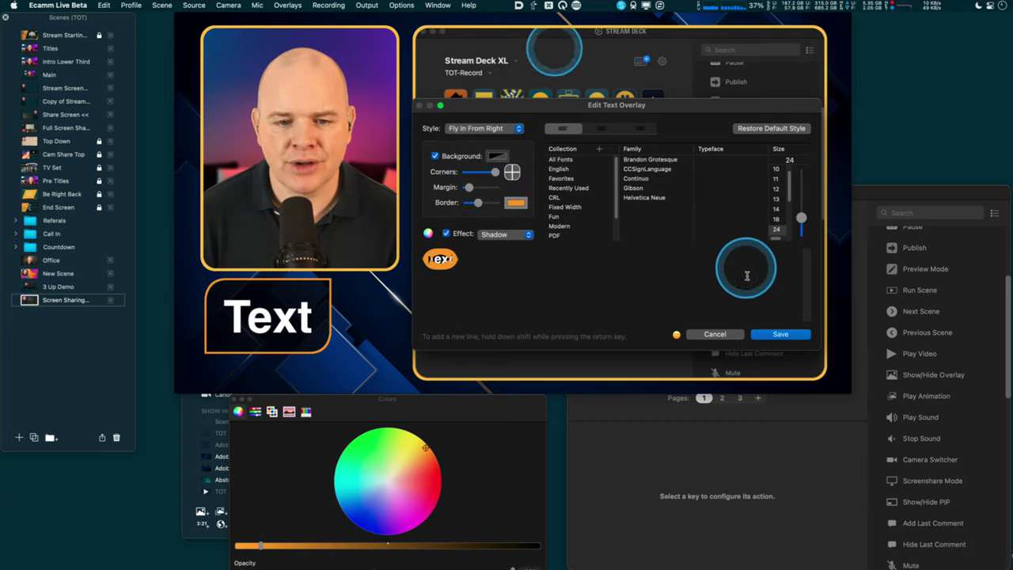
left_click(779, 335)
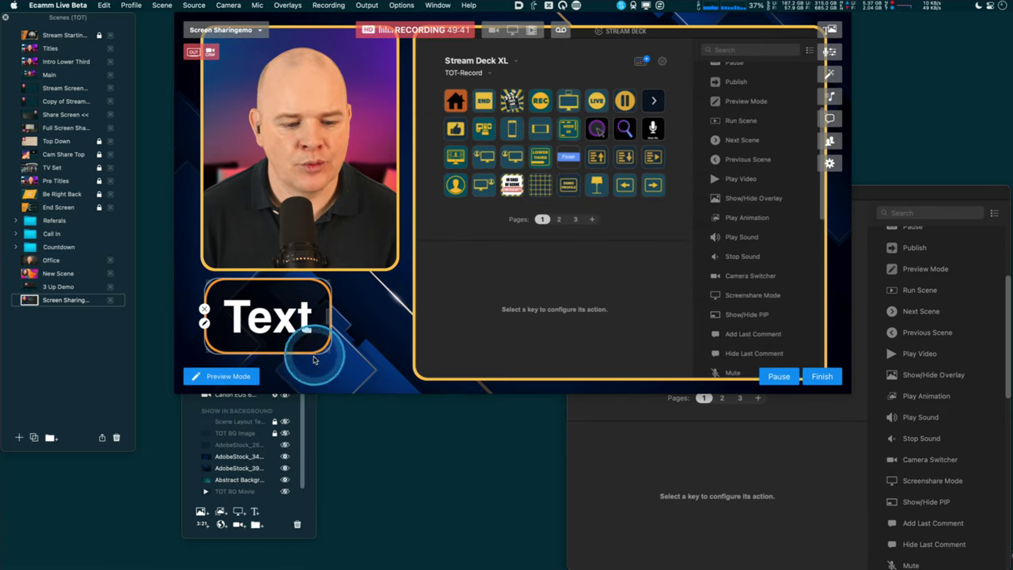
Move the Overlays list clear of the preview and hide and show the Text overlay to play its animation.
left_click(309, 418)
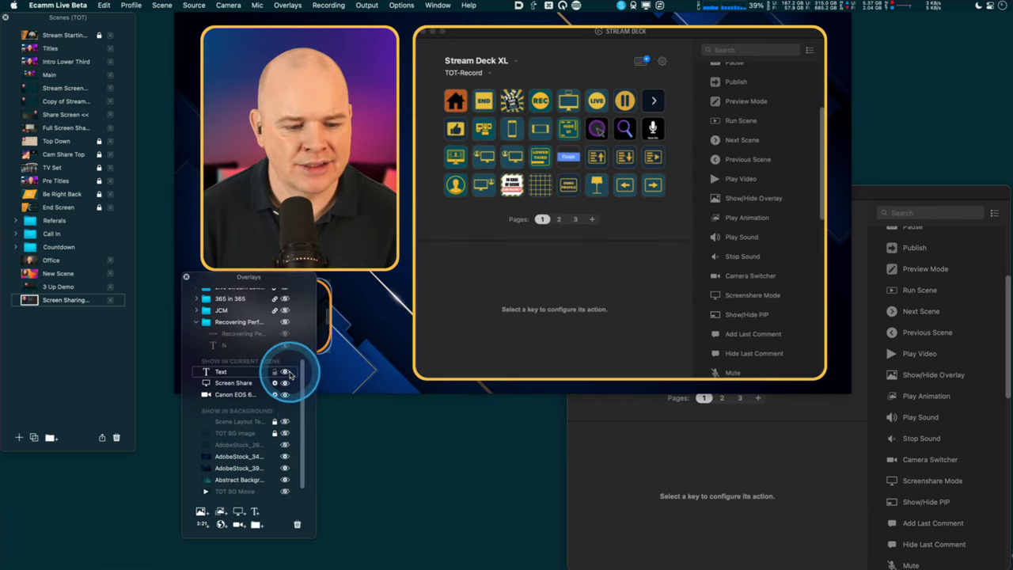
left_click_drag(279, 277, 950, 42)
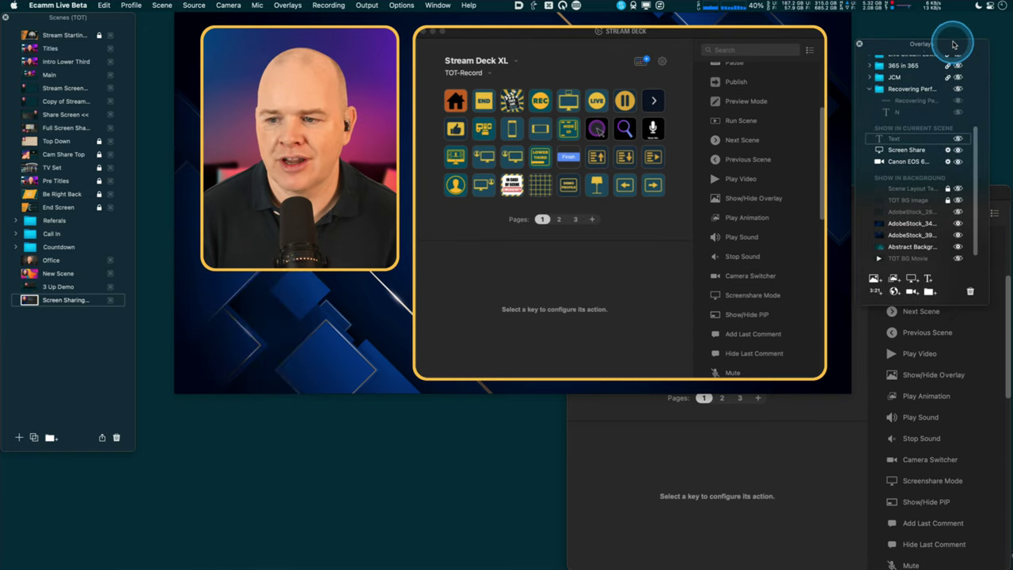
left_click(958, 140)
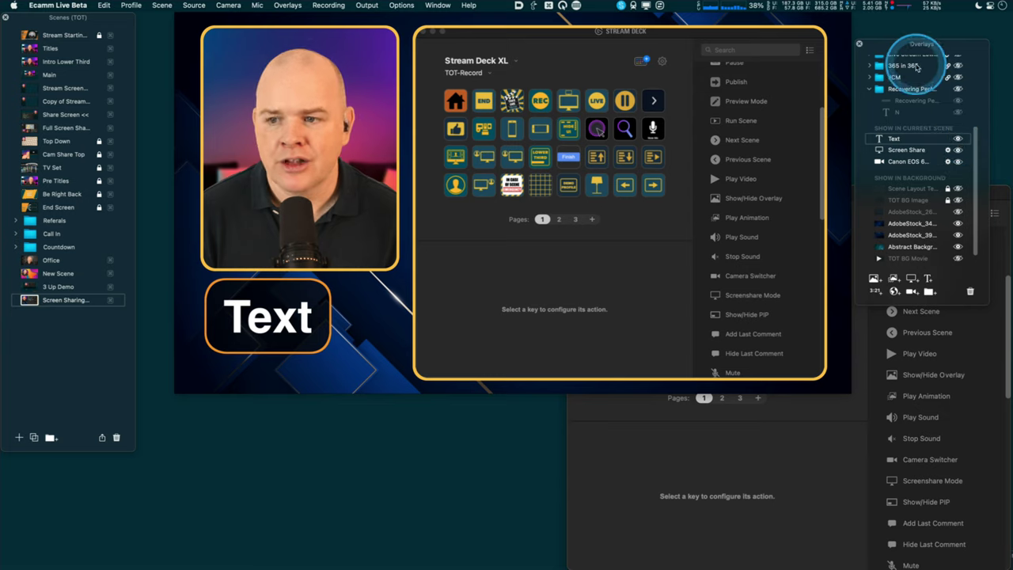
left_click_drag(893, 45, 891, 20)
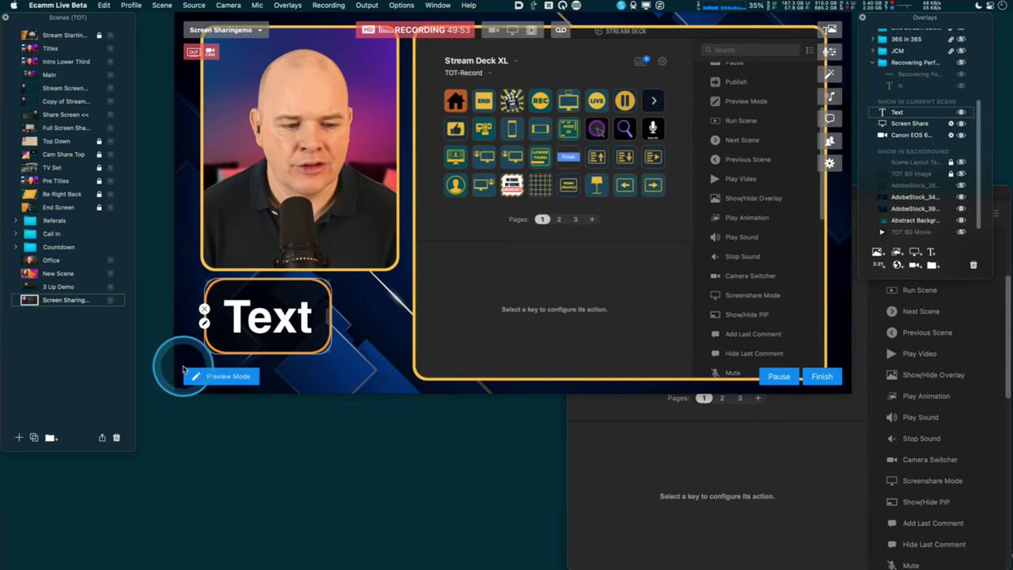
Shrink the Text overlay below the host camera and place a duplicate of it directly underneath.
left_click_drag(263, 329, 255, 322)
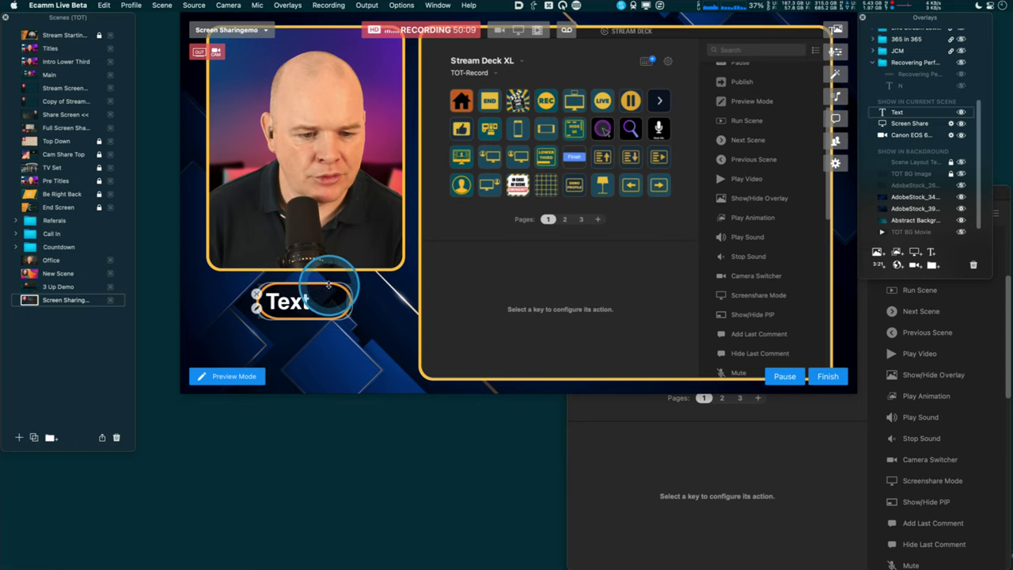
left_click_drag(327, 298, 324, 336)
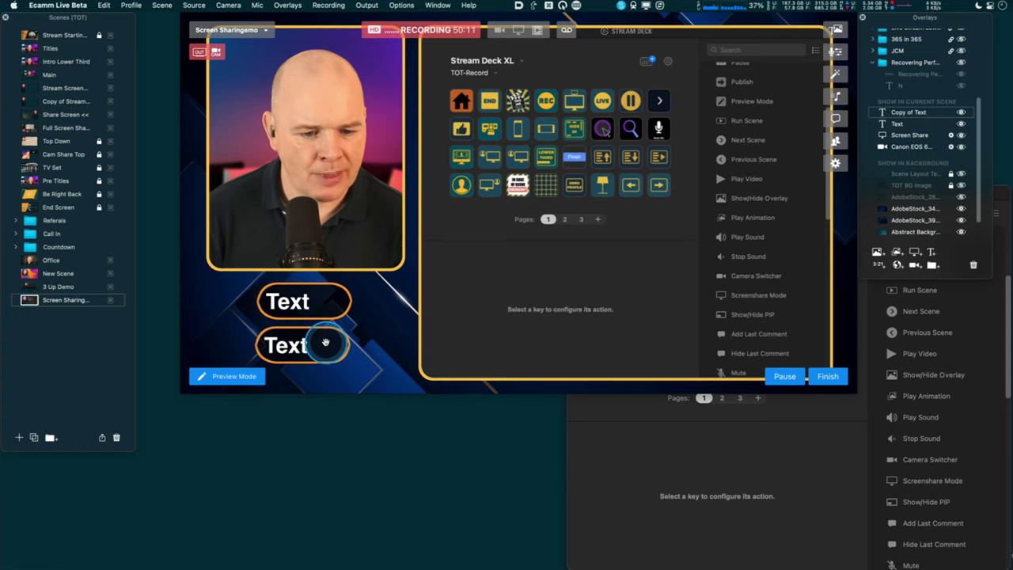
Round only the top corners of the upper Text overlay and save it.
double_click(329, 295)
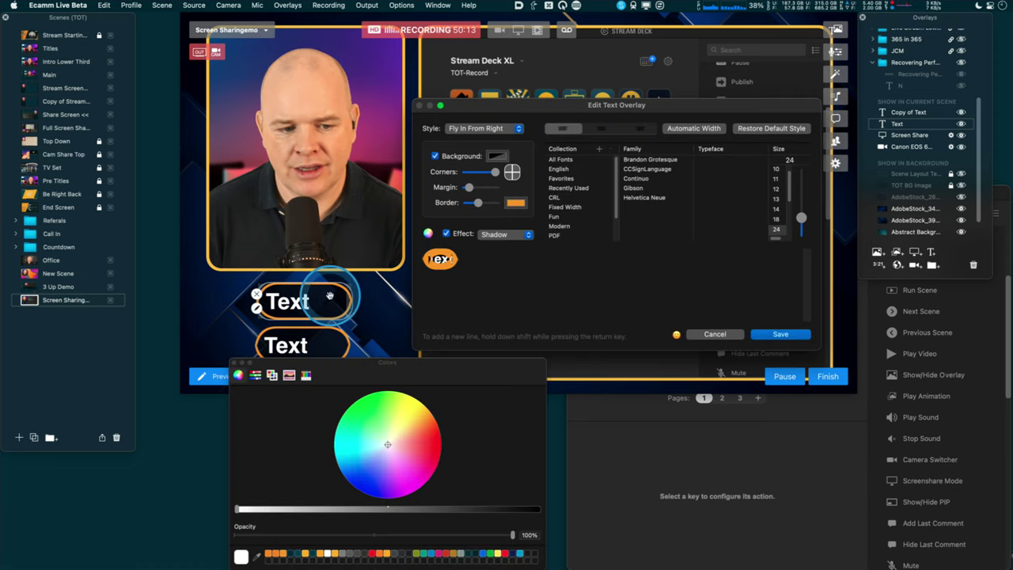
left_click(475, 203)
left_click_drag(477, 203, 472, 190)
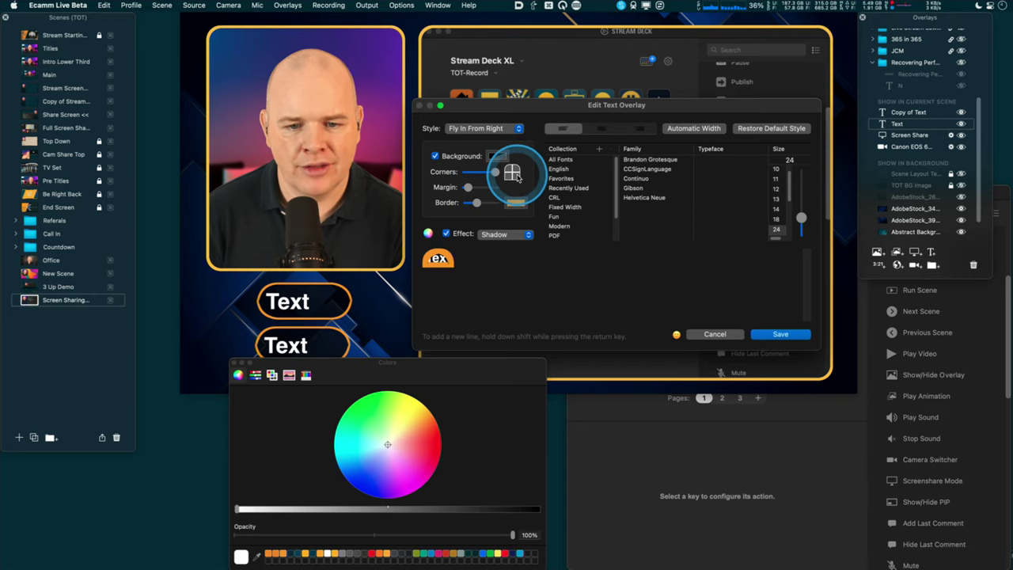
left_click(772, 334)
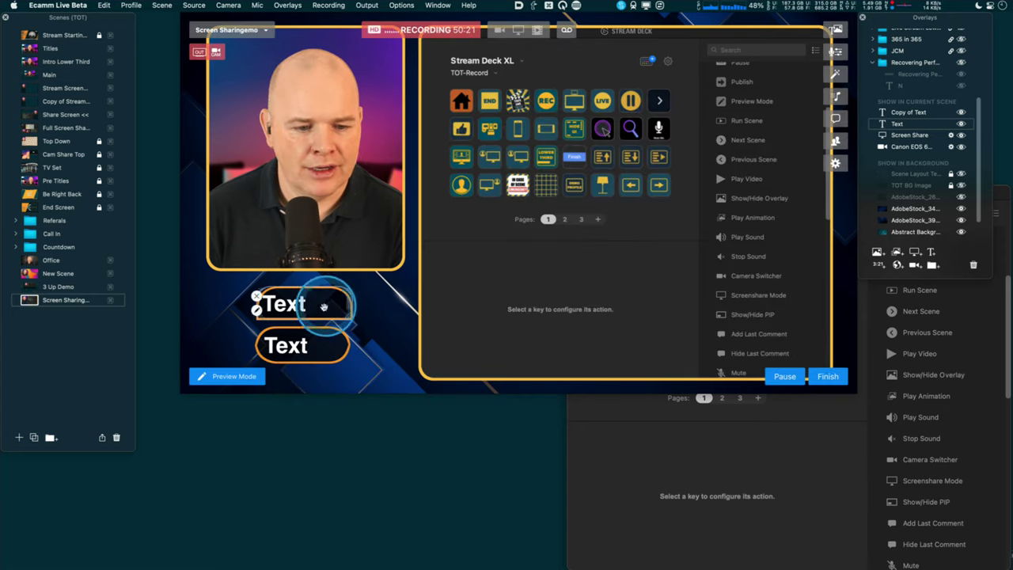
Round only the bottom corners of the lower Text overlay, centre its text and save it.
double_click(324, 342)
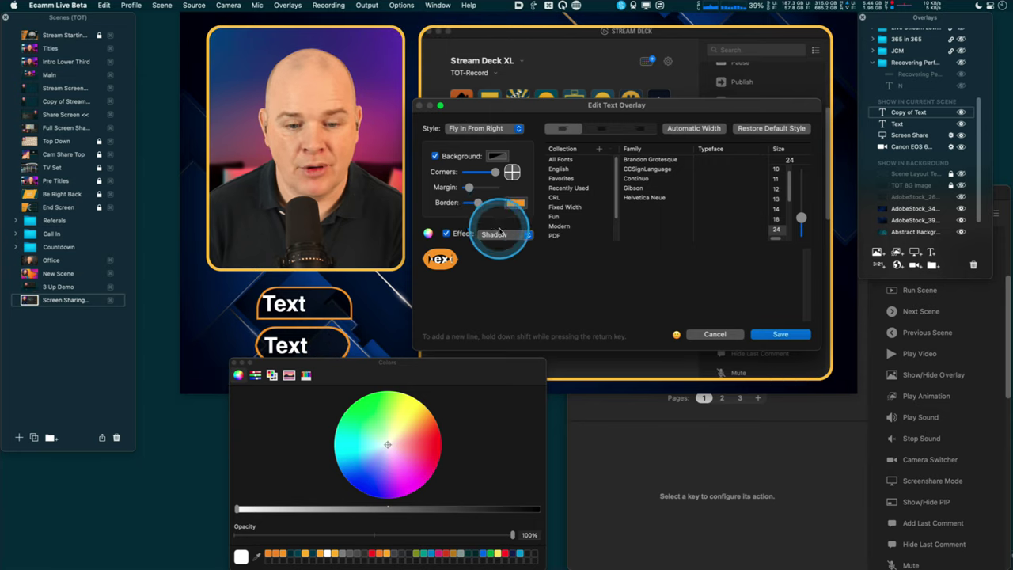
left_click(511, 172)
left_click(592, 129)
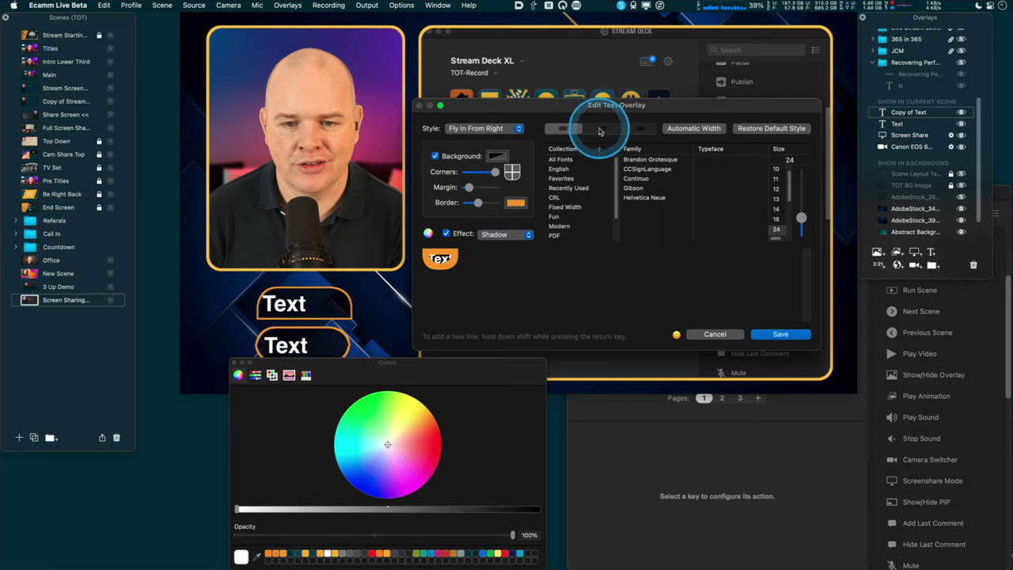
left_click(779, 335)
Centre the text inside the upper Text overlay and save it.
left_click(321, 306)
double_click(323, 299)
left_click(673, 185)
left_click(601, 128)
left_click(775, 334)
Place another copy of the Text overlay between the other two, make all its corners square and save it.
left_click_drag(293, 345, 301, 325)
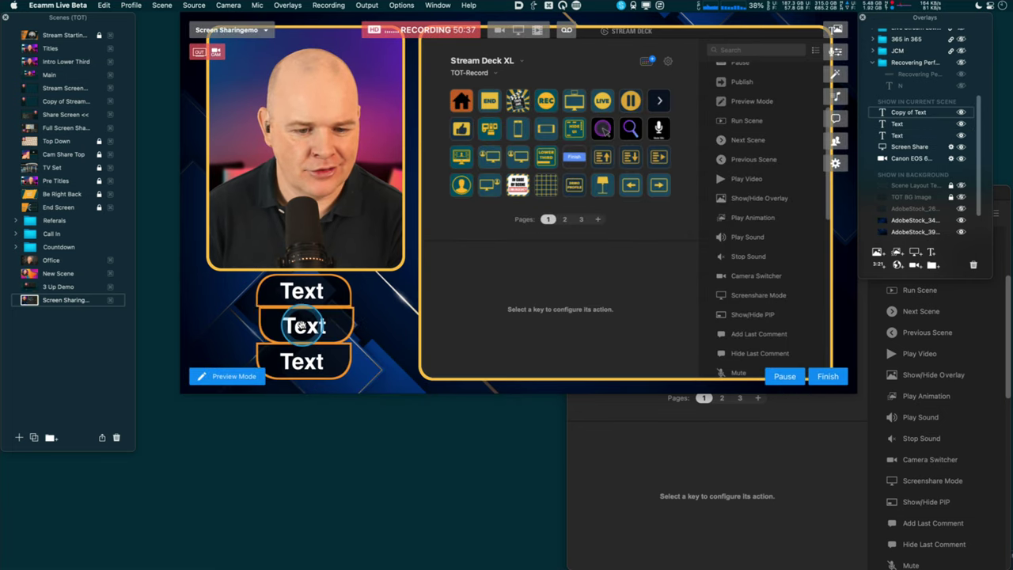
double_click(301, 325)
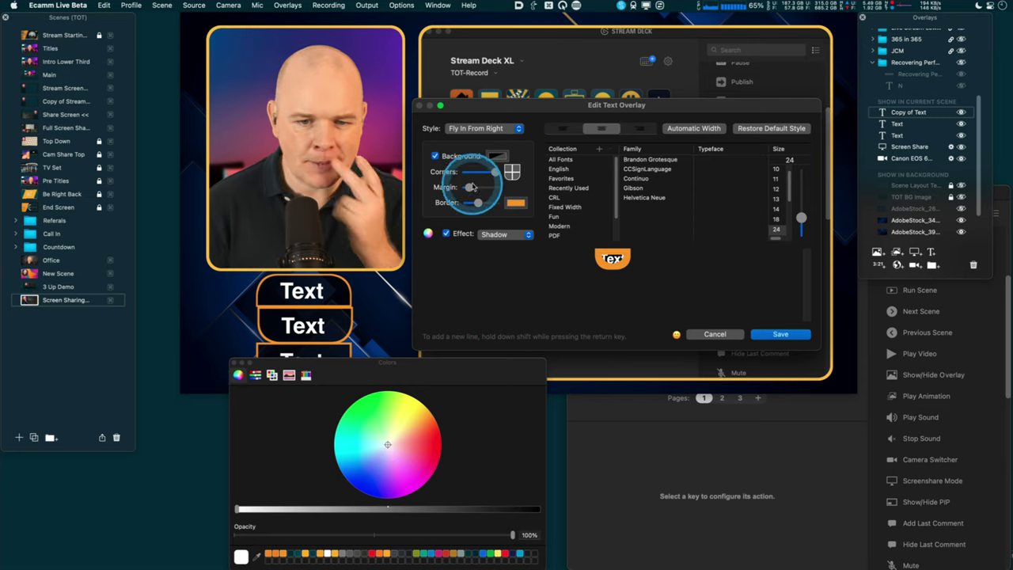
left_click(510, 170)
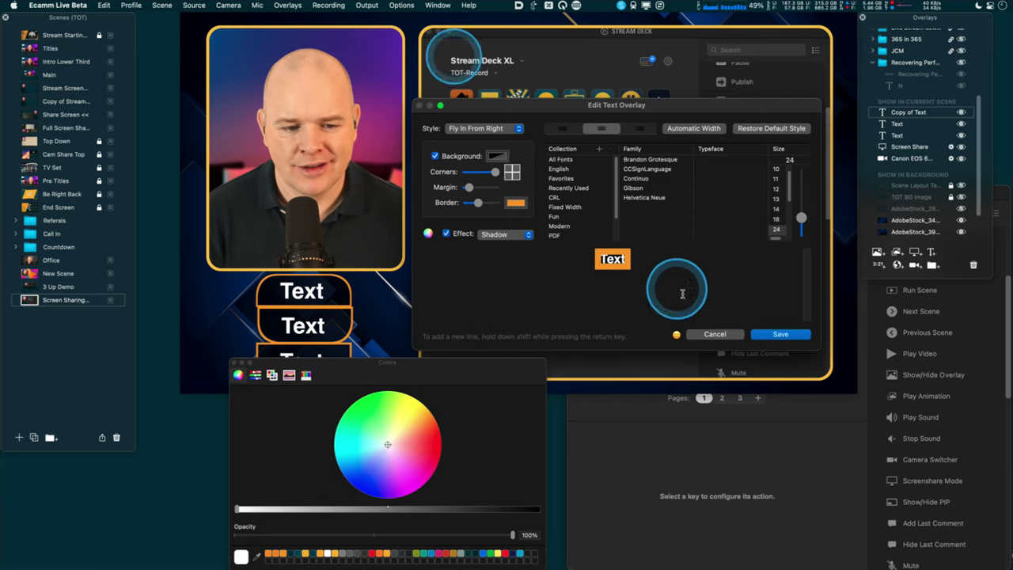
left_click(764, 334)
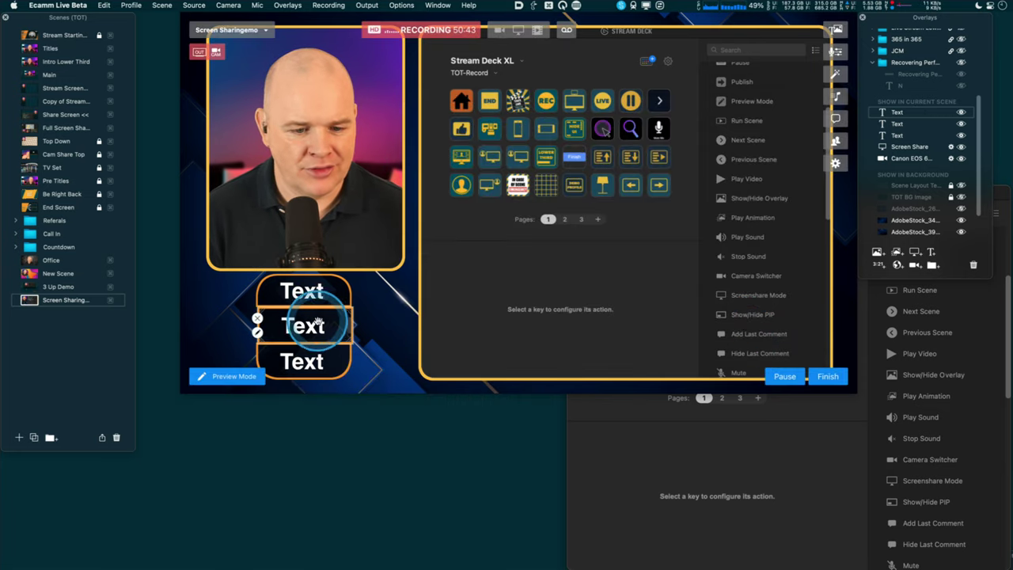
Adjust the positions of the three Text overlays so they form one evenly aligned vertical stack below the host camera.
left_click(322, 323)
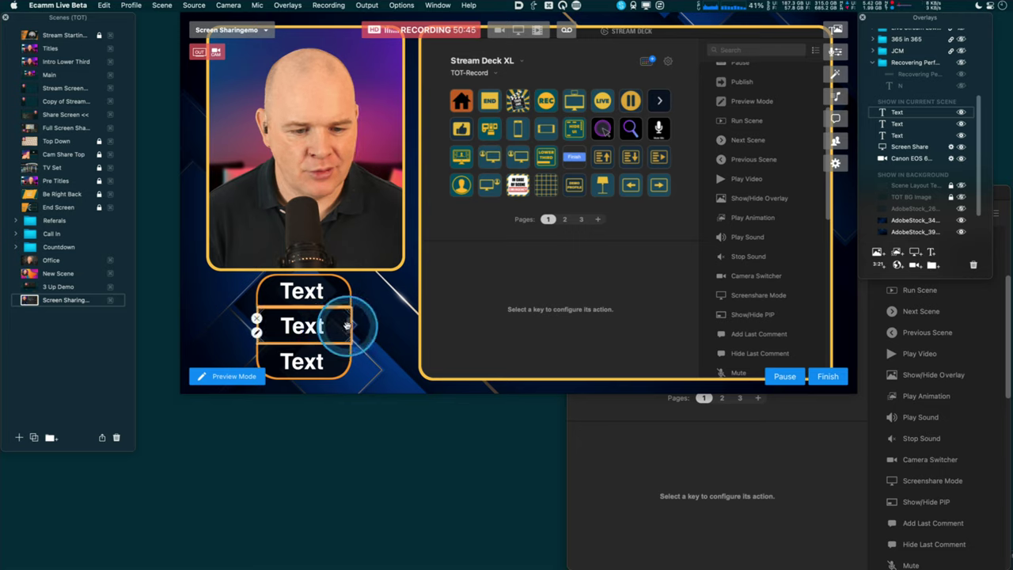
left_click(349, 324)
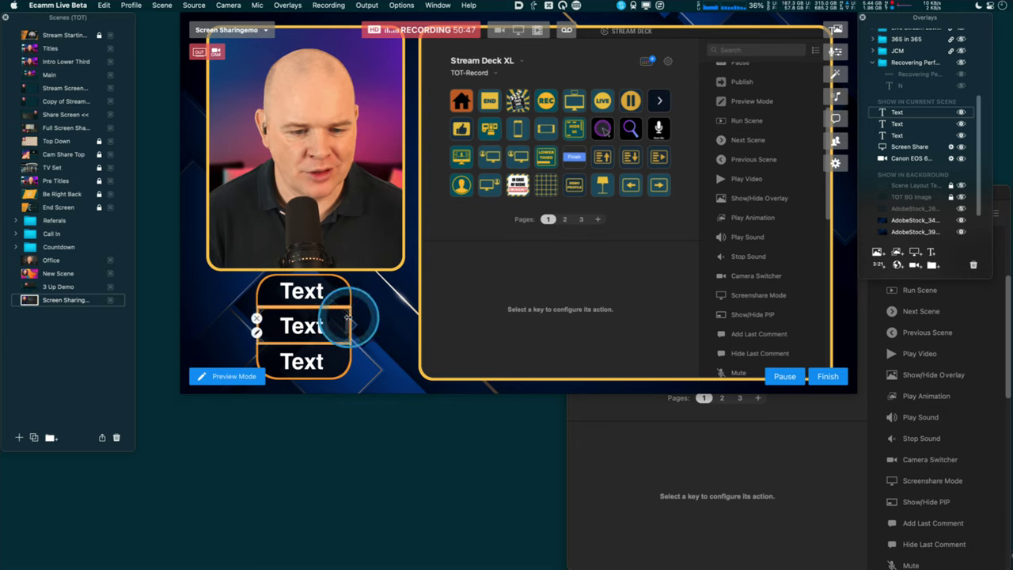
left_click(337, 294)
left_click(337, 294)
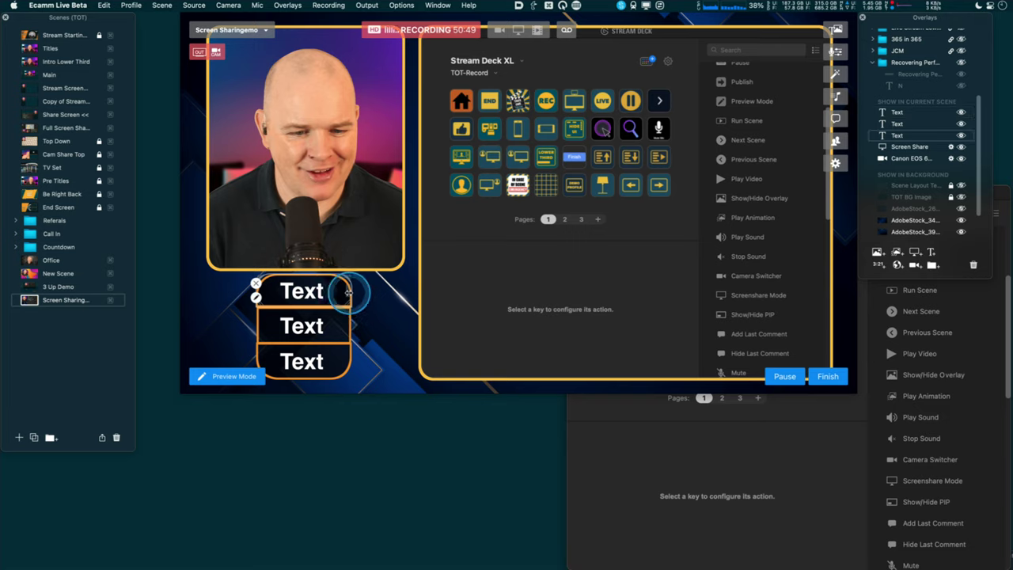
left_click(336, 292)
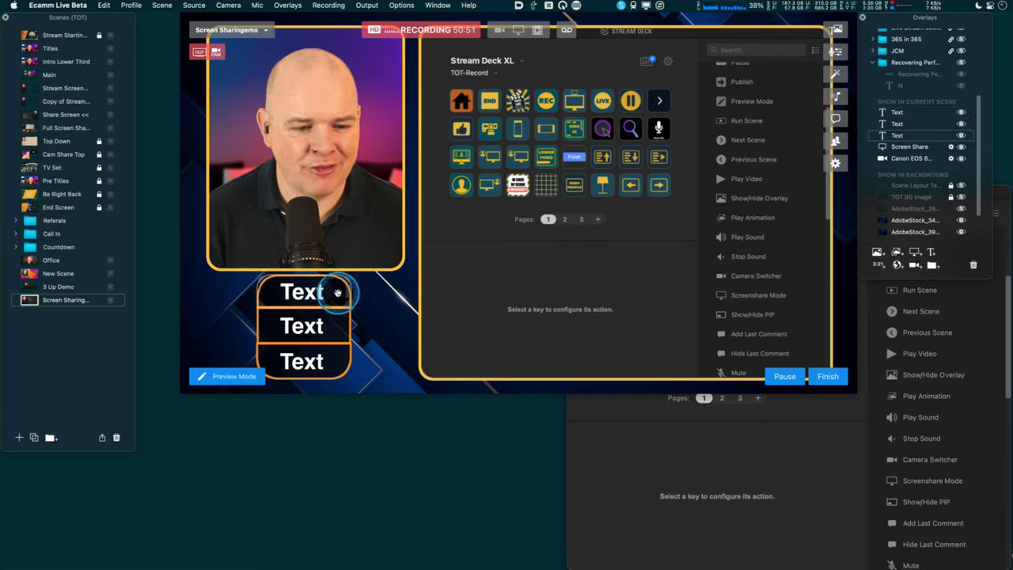
mouse_move(336, 293)
left_mouse_down()
mouse_move(378, 303)
mouse_move(352, 379)
left_mouse_up()
left_click(319, 289)
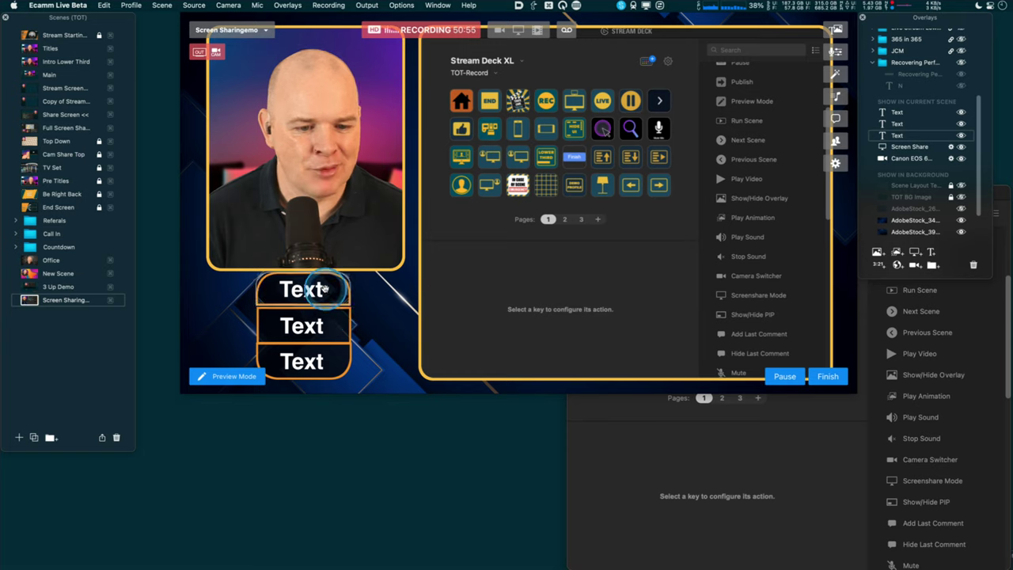
left_click(321, 358)
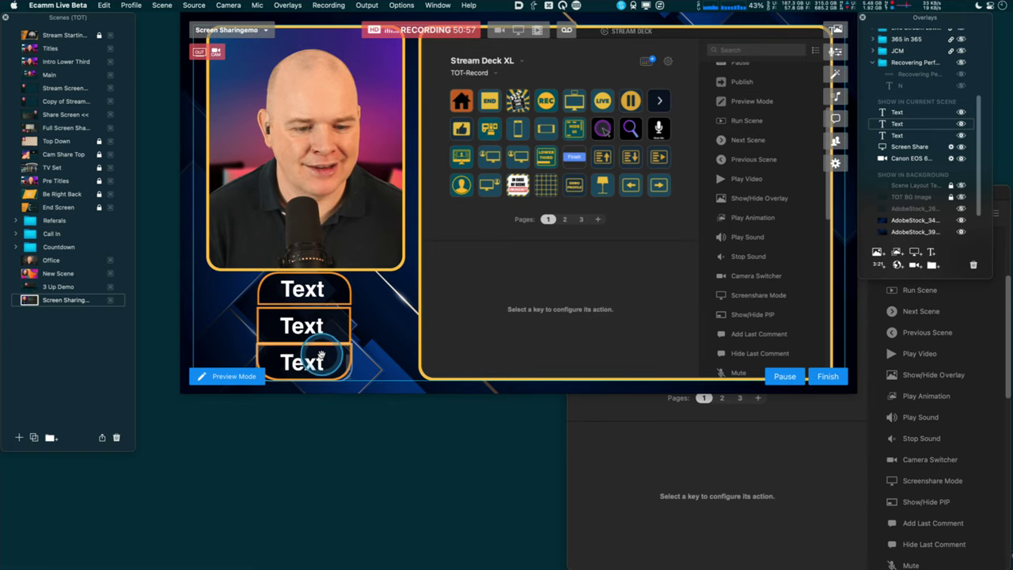
left_click(326, 326)
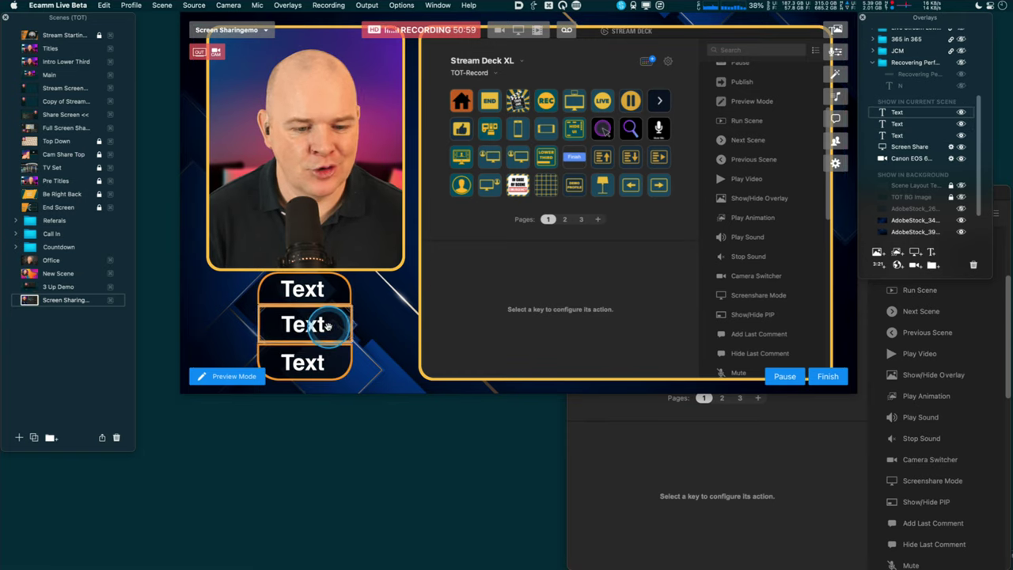
left_click(327, 326)
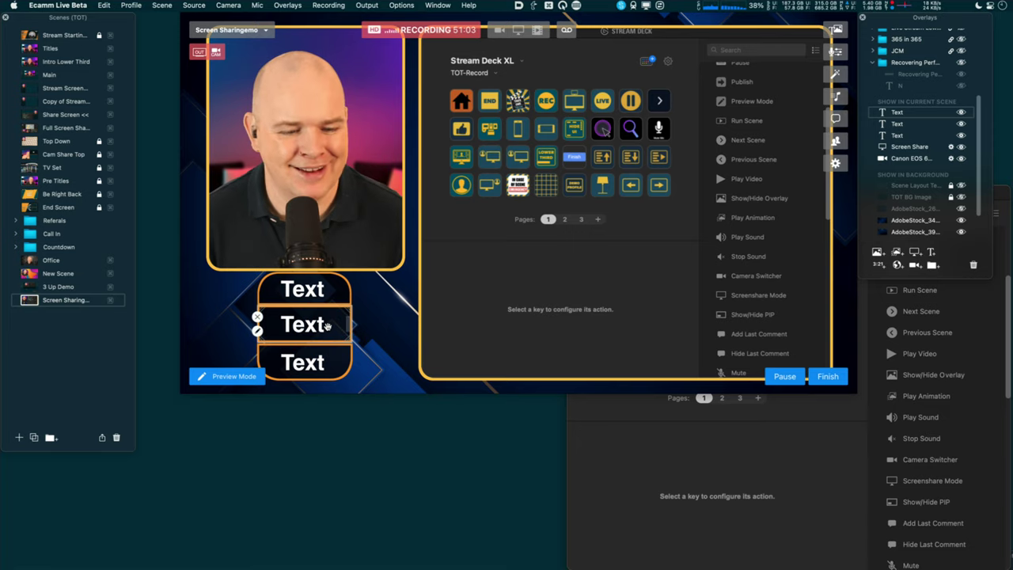
left_click(380, 367)
left_click(321, 325)
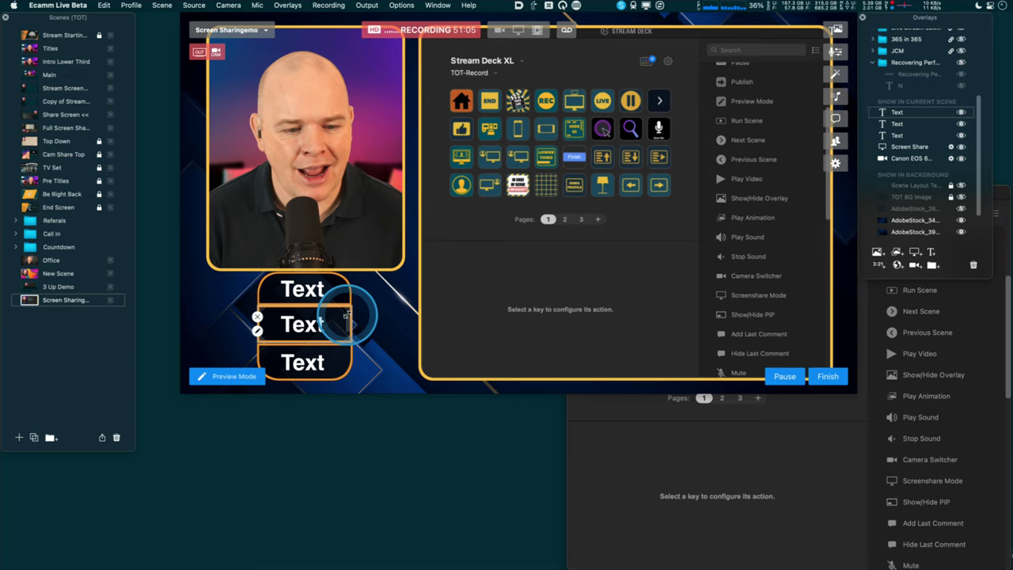
left_click(336, 291)
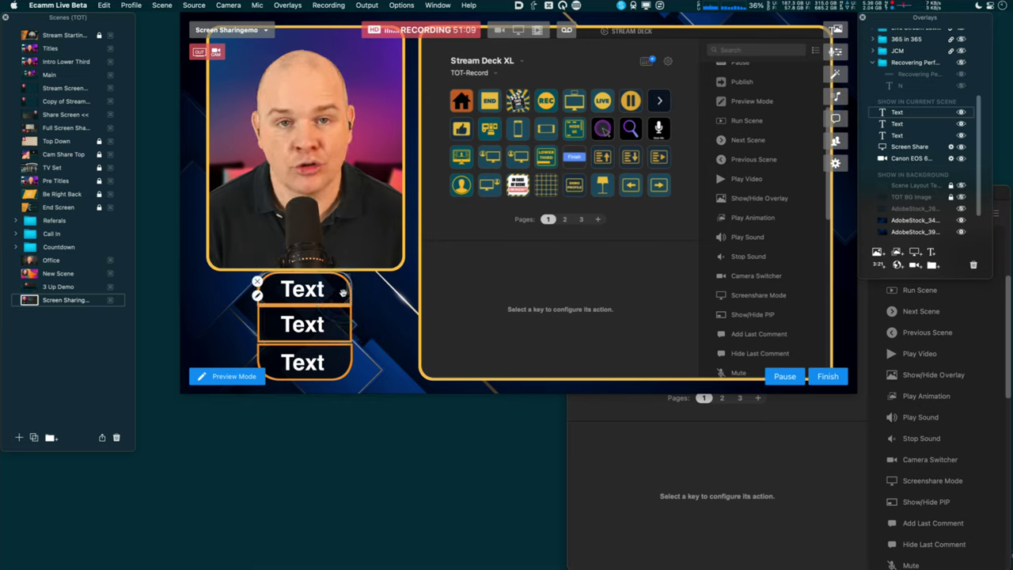
Move the Overlays list below the preview and create an overlay folder named Grouped Text in the current scene.
left_click_drag(966, 23, 485, 387)
scroll(443, 475, "down", 2)
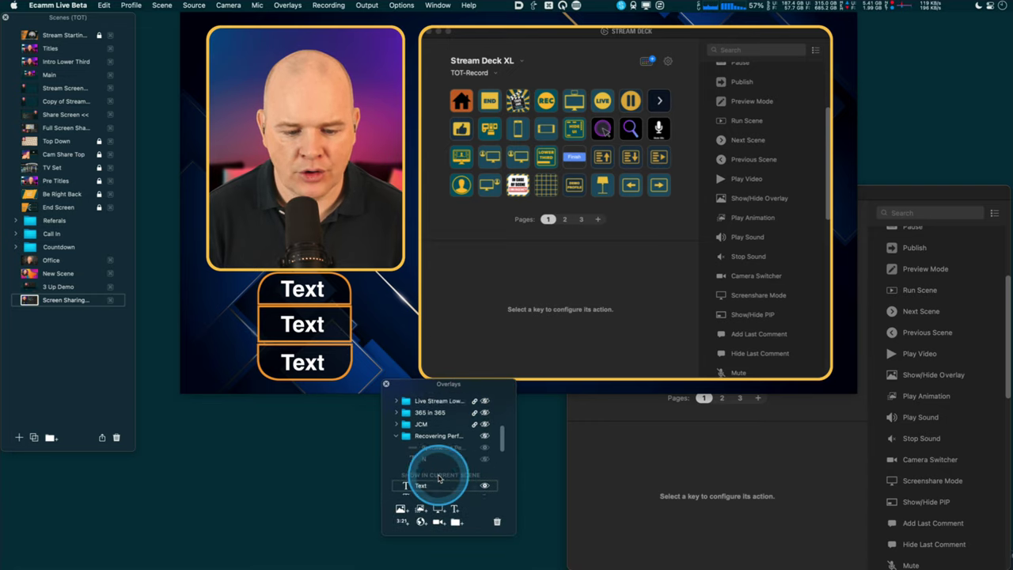
scroll(438, 476, "down", 1)
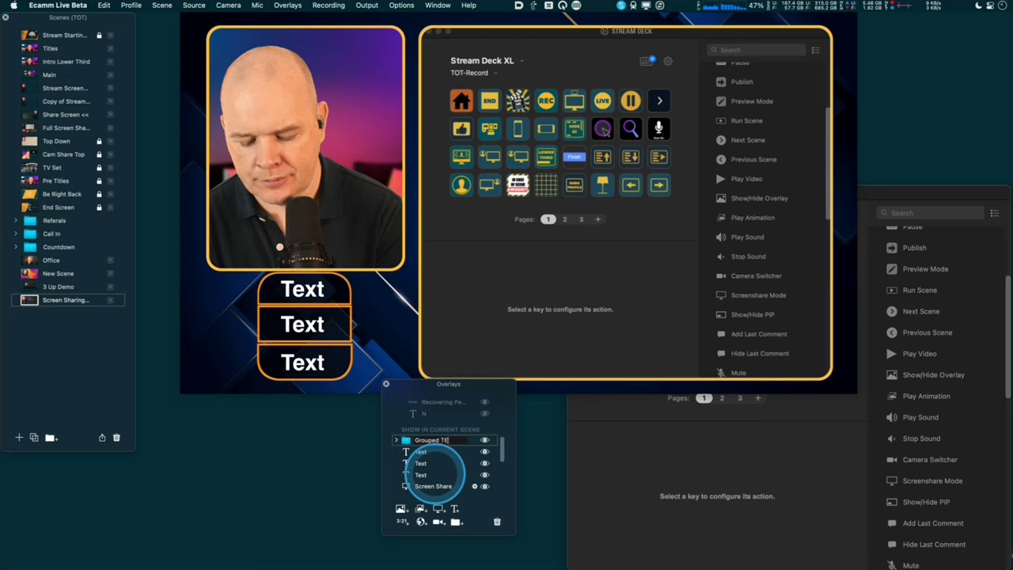
Put all three Text overlays of the current scene into the Grouped Text folder.
left_click(421, 451)
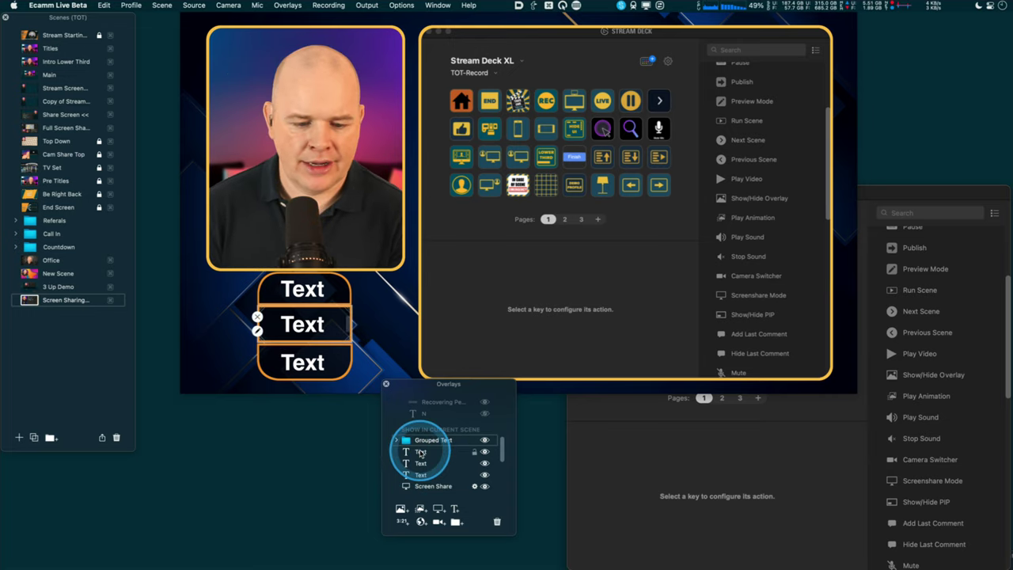
left_click(421, 475, "shift")
left_click_drag(423, 452, 435, 445)
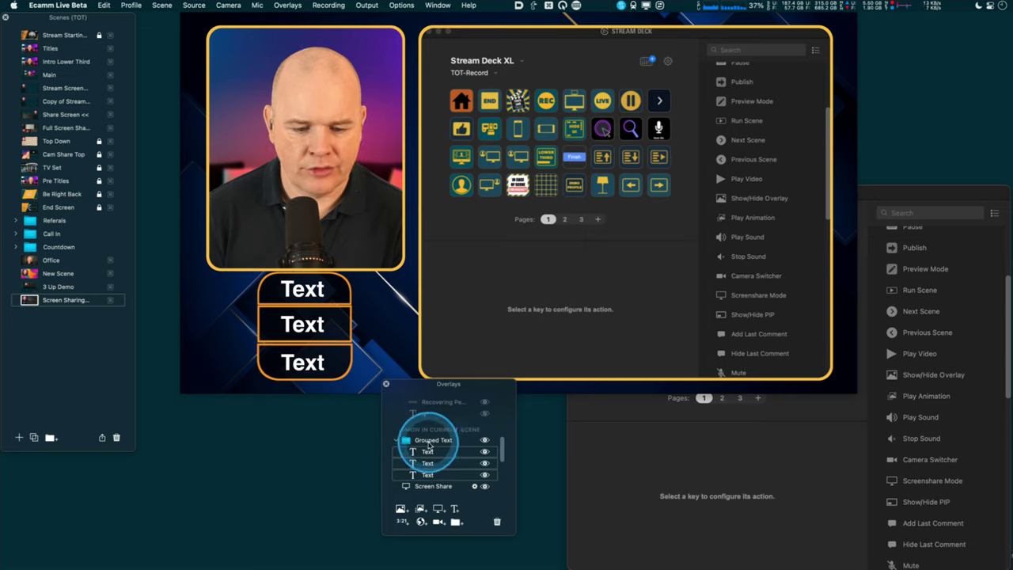
Link the overlays in the Grouped Text folder and reposition the whole text stack together just below the host camera.
left_click(472, 441)
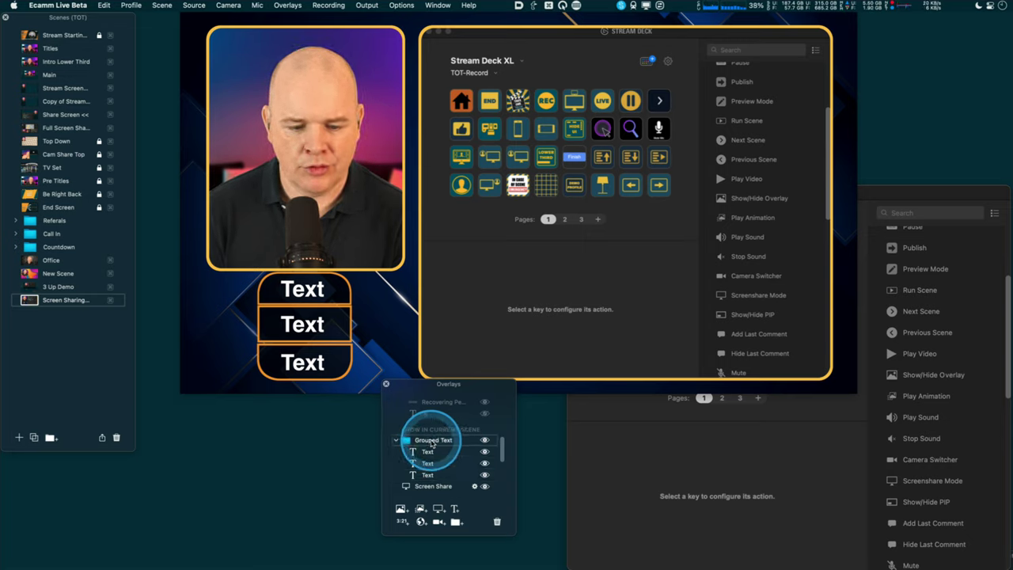
mouse_move(472, 442)
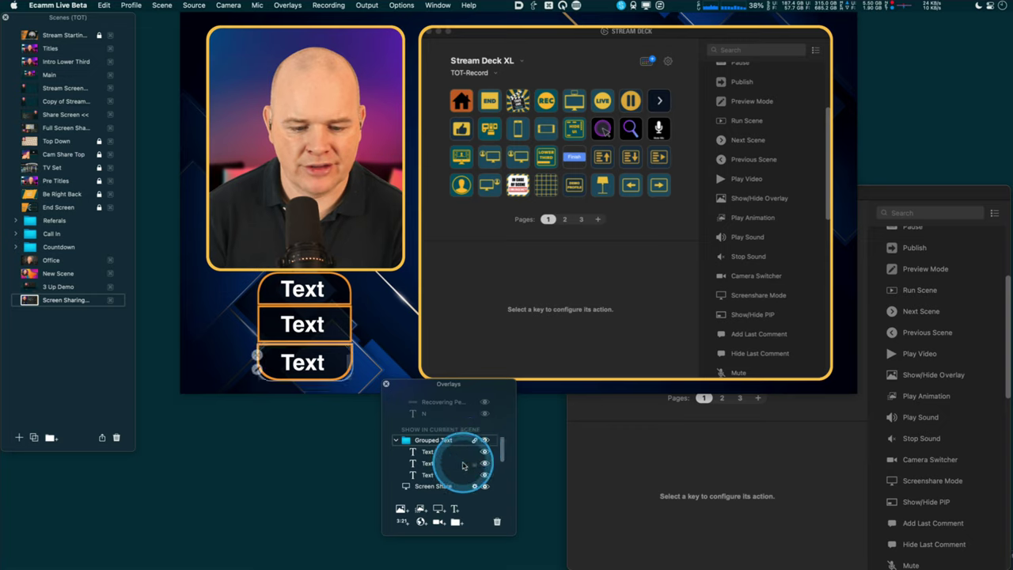
mouse_move(264, 330)
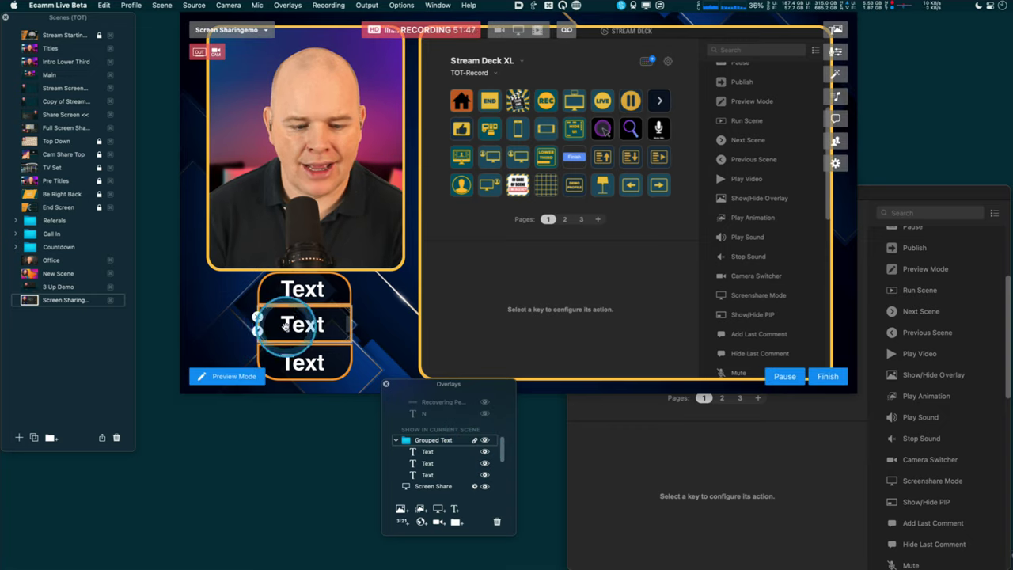
left_click_drag(278, 324, 317, 310)
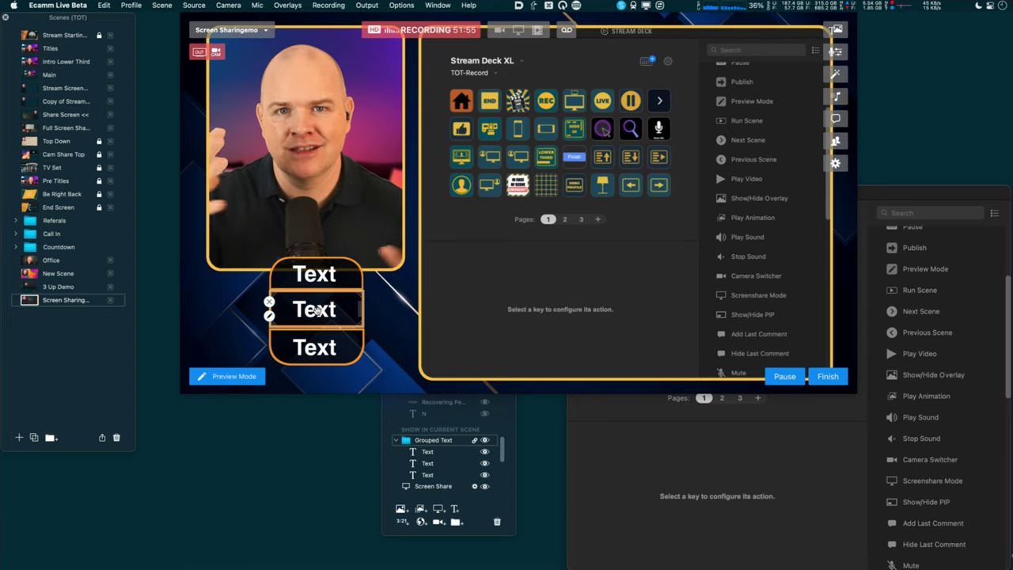
left_click(317, 311)
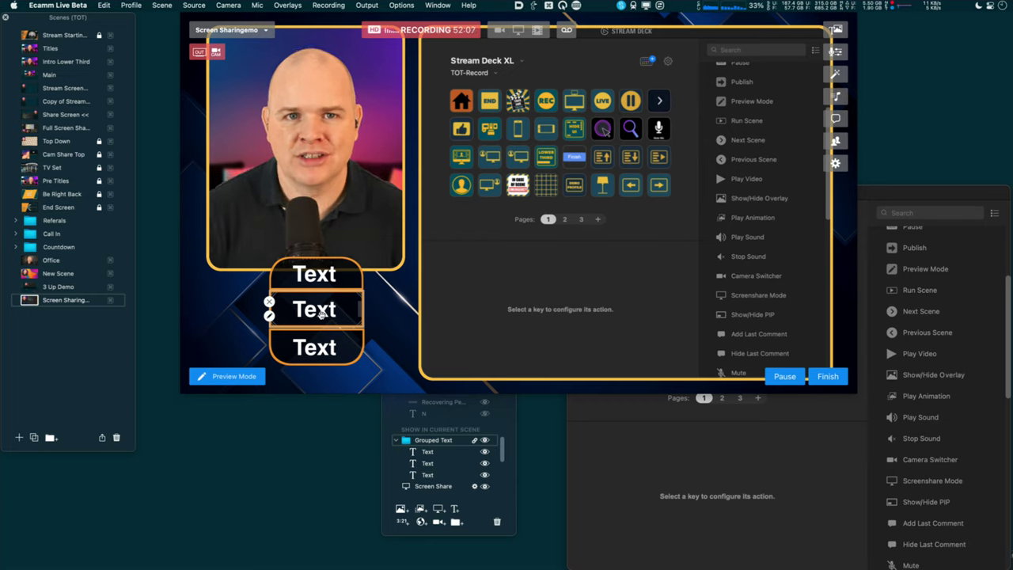
left_click_drag(321, 313, 329, 329)
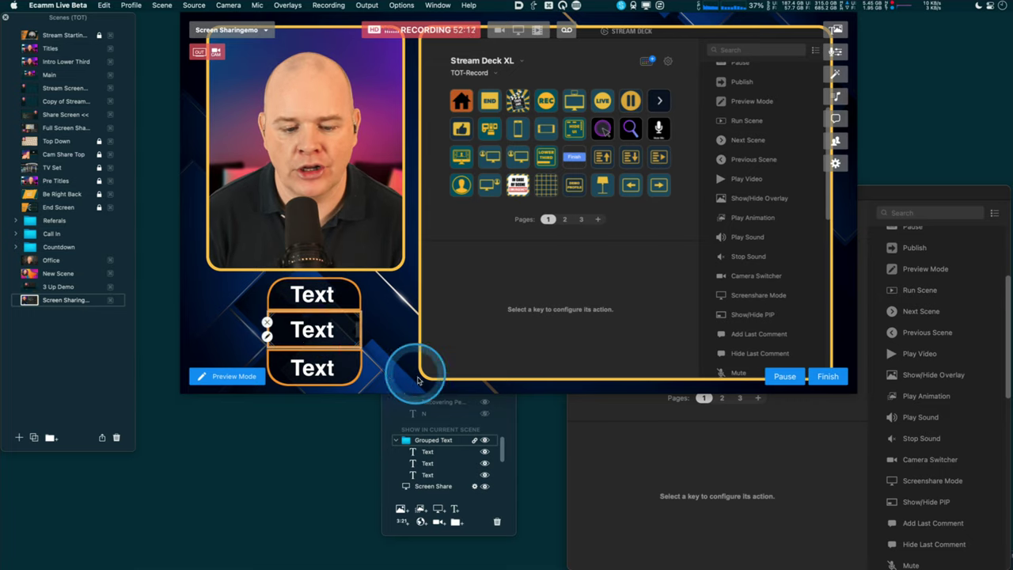
Lock each of the three Text overlays in the Grouped Text folder and unlock them all again.
left_click(474, 452)
left_click(475, 463)
left_click(474, 474)
left_click(309, 305)
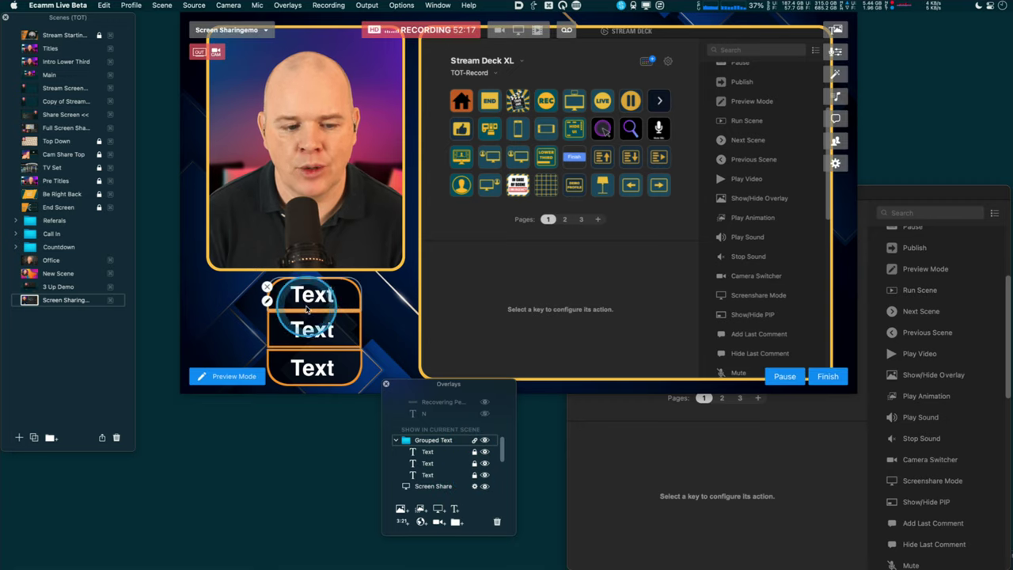
left_click(474, 463)
left_click(474, 473)
left_click(463, 440)
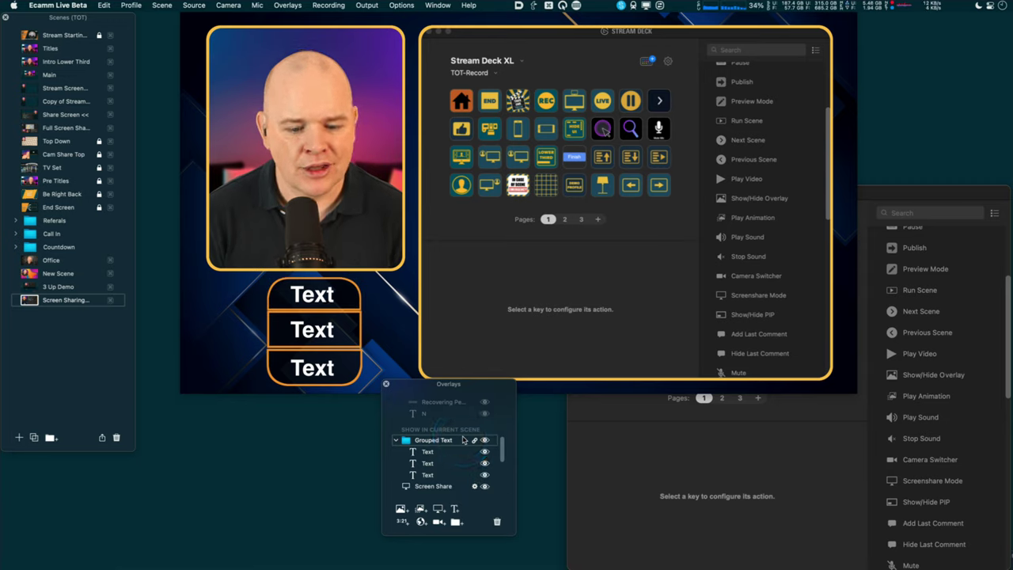
Move the Overlays list beside the Scenes list and stretch it tall enough to show all of its overlay sections.
left_click_drag(464, 388, 224, 227)
left_click(252, 379)
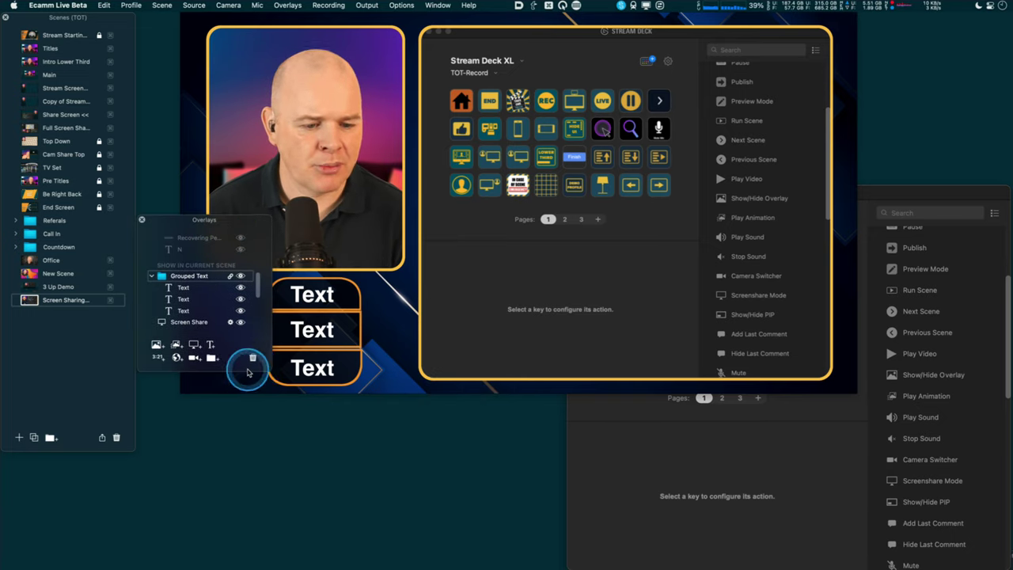
left_click_drag(247, 370, 255, 558)
left_click(261, 330)
left_click(245, 220)
left_click_drag(244, 214, 251, 73)
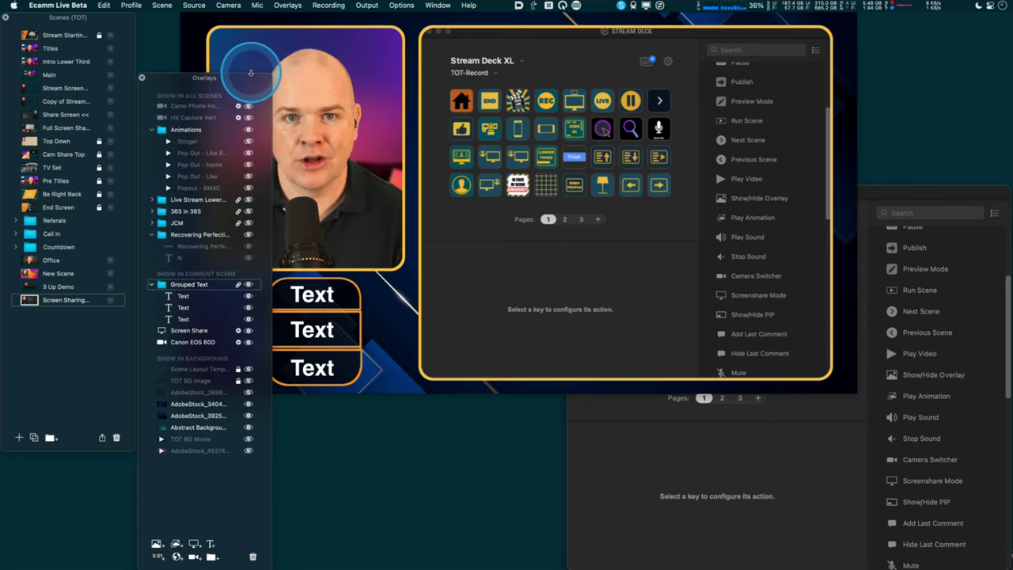
left_click_drag(251, 82, 173, 59)
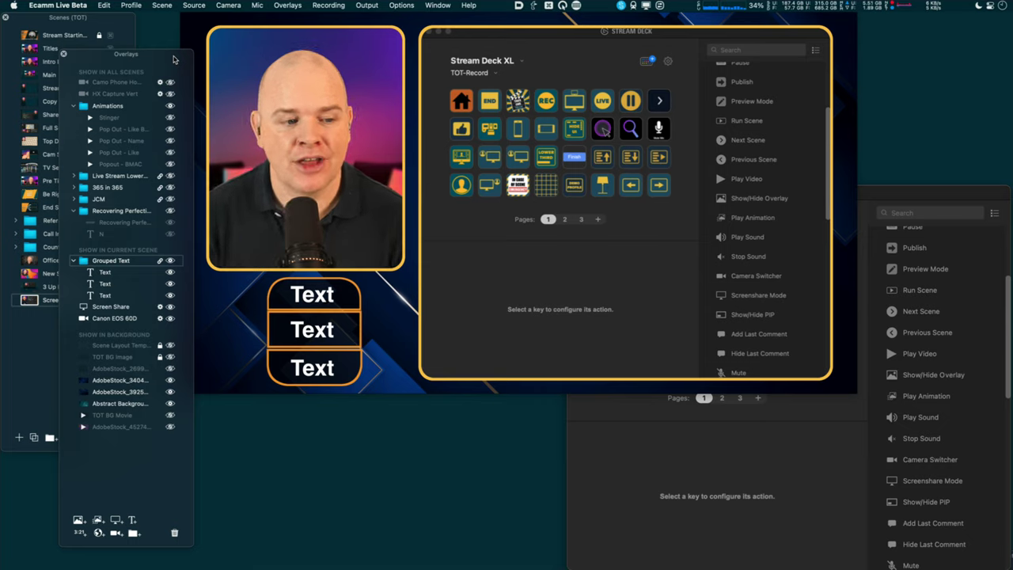
left_click(177, 52)
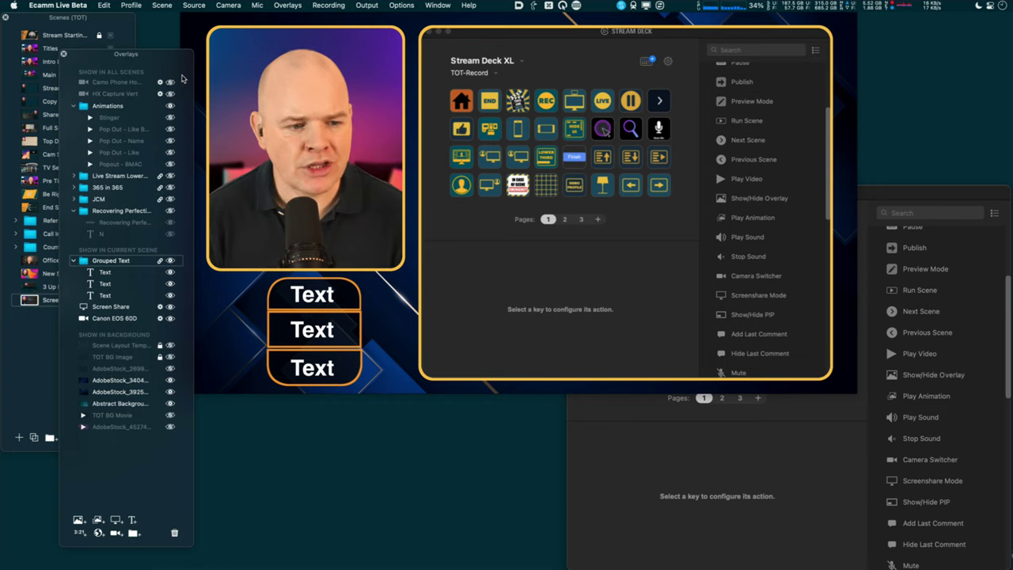
left_click_drag(142, 55, 171, 52)
Expand the Live Stream Lower folder and examine the BMAC Subscriber Widget's size, frame rate and keep-running options.
left_click(91, 167)
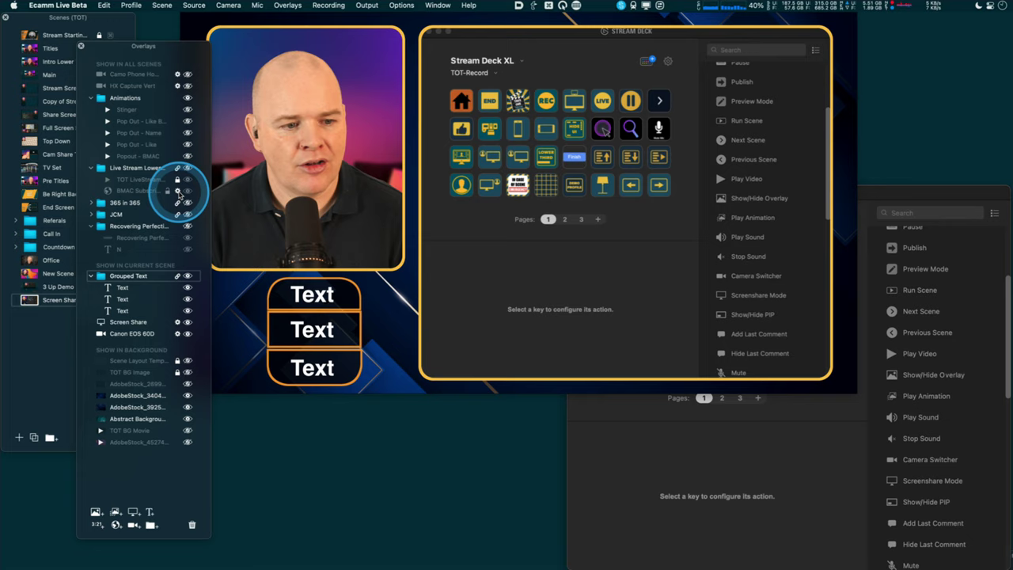
left_click(178, 191)
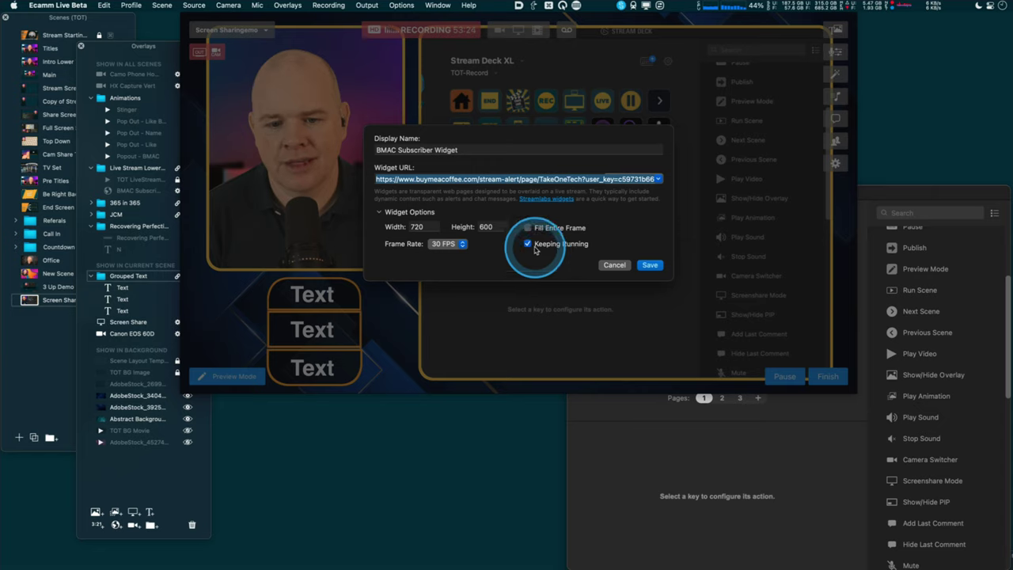
left_click(613, 265)
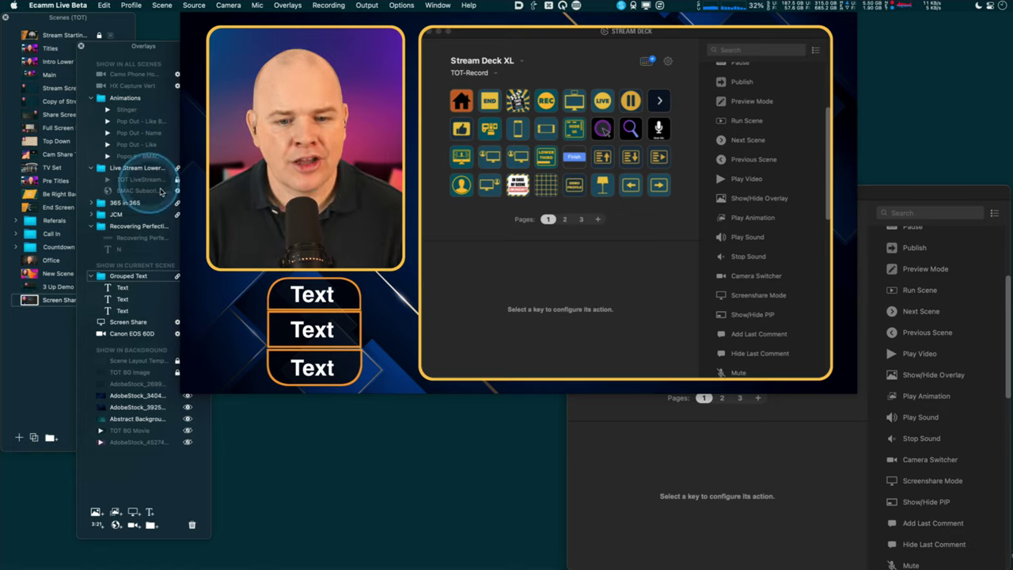
Duplicate the uppermost Text overlay of the stack and shift the copy slightly together with the linked group.
left_click(341, 218)
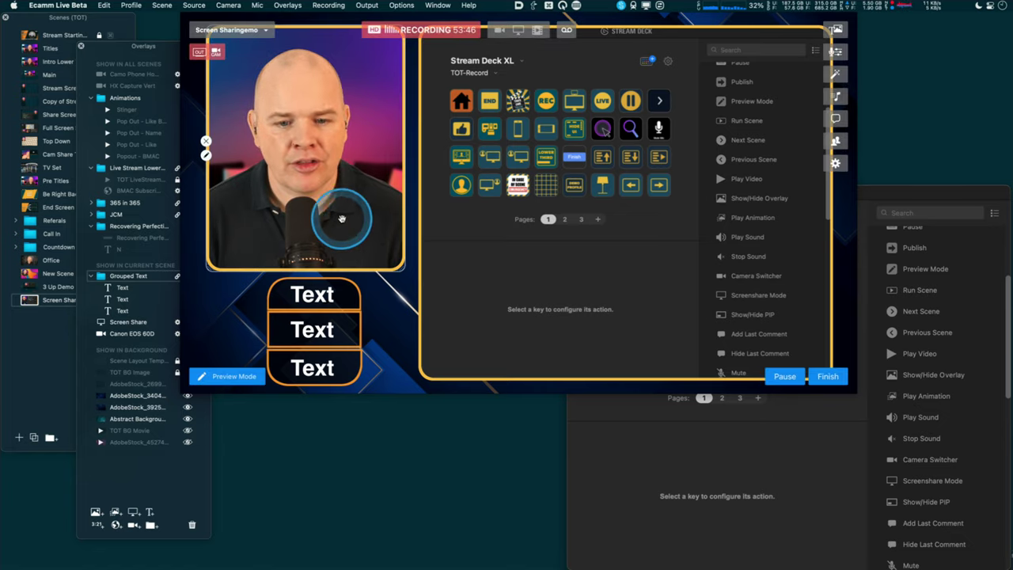
right_click(347, 298)
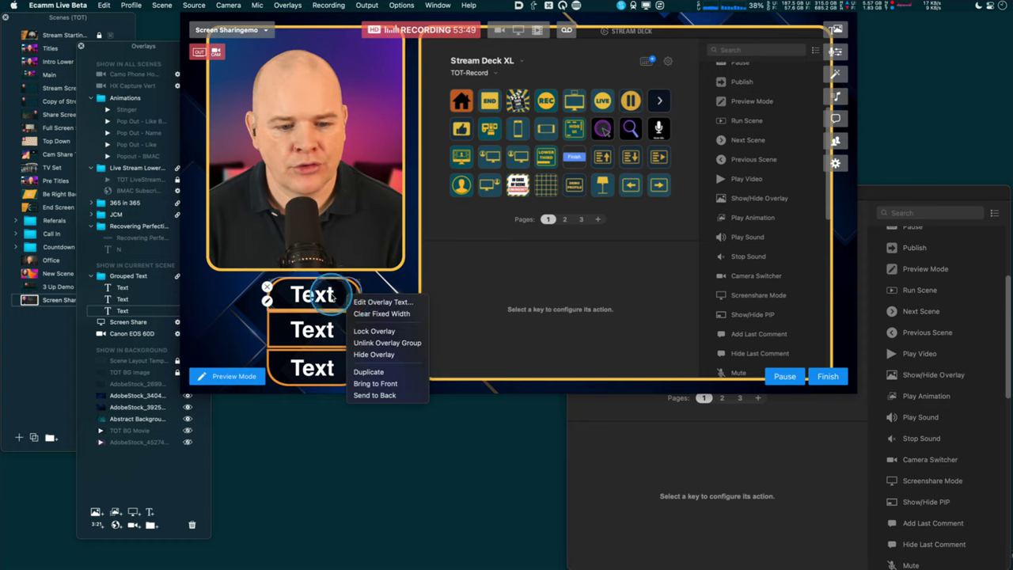
right_click(329, 298)
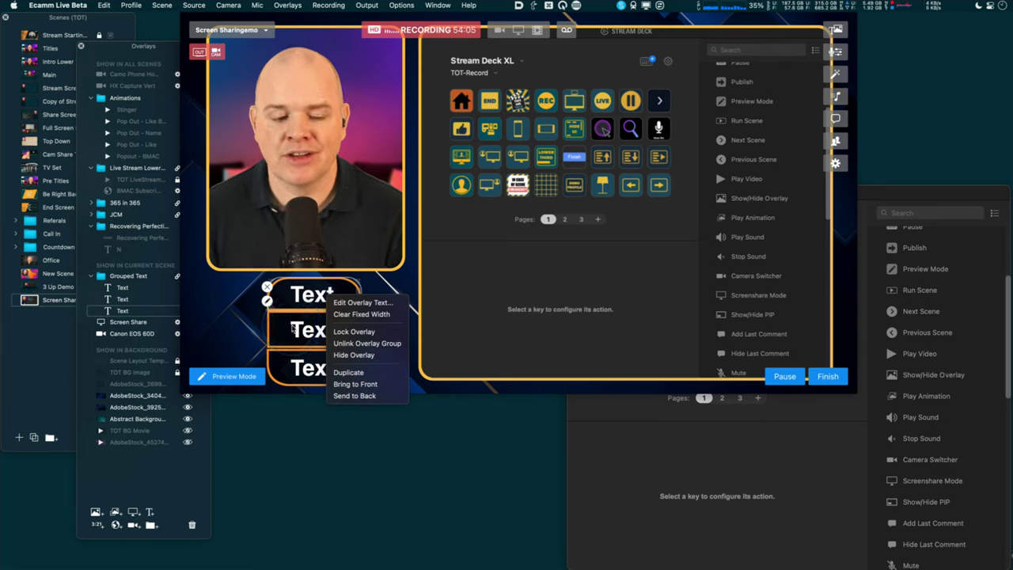
left_click(355, 372)
mouse_move(340, 293)
left_mouse_down()
mouse_move(357, 298)
mouse_move(353, 290)
left_mouse_up()
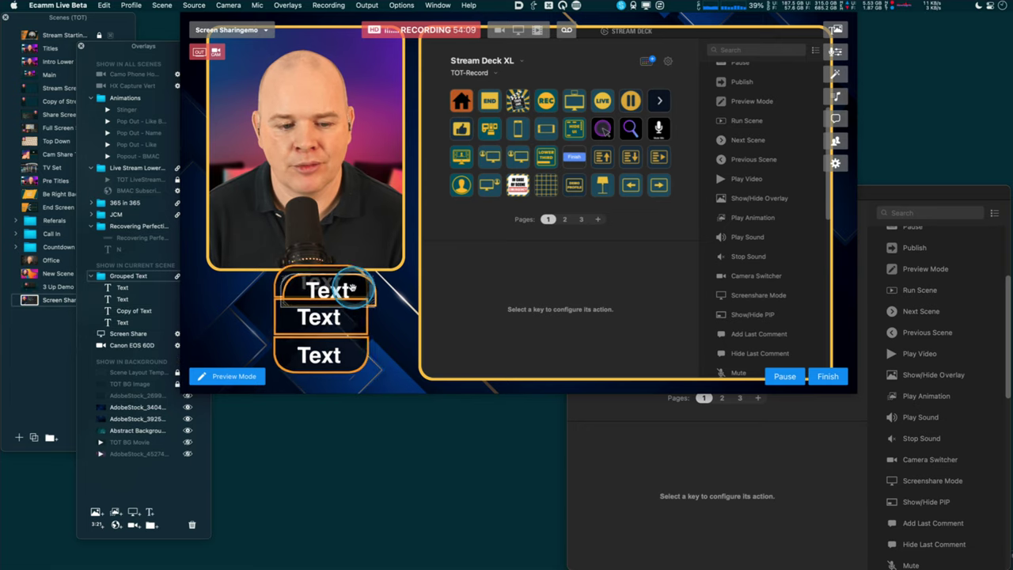
Bring the copied Text overlay to the front, and move it back into the Grouped Text folder as its last overlay.
right_click(346, 296)
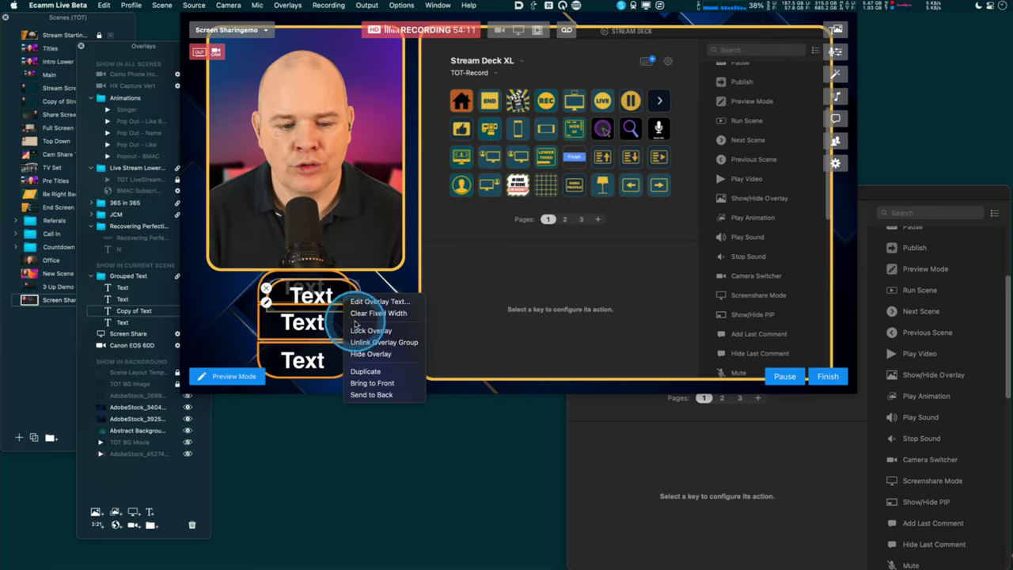
left_click(367, 383)
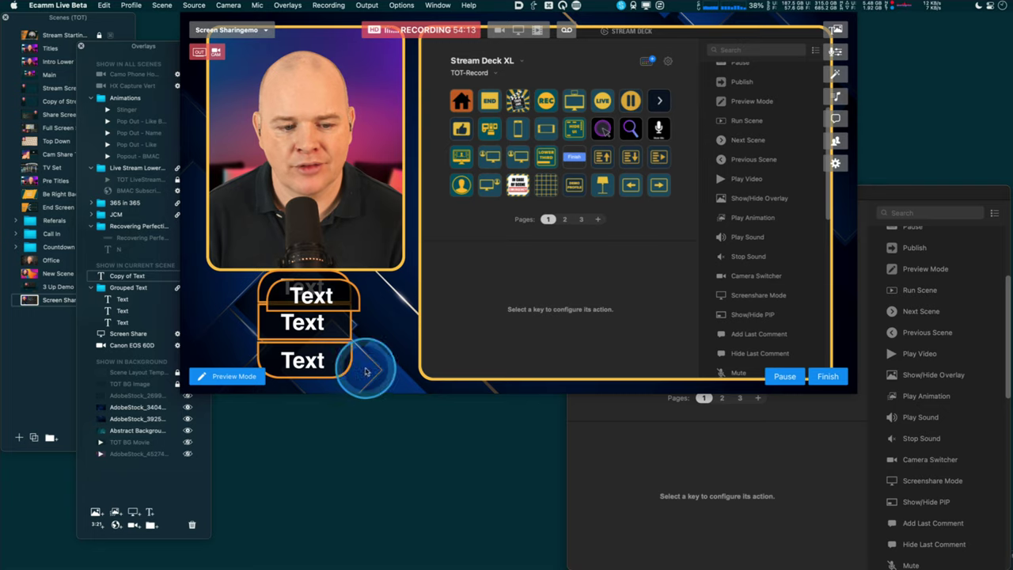
mouse_move(209, 265)
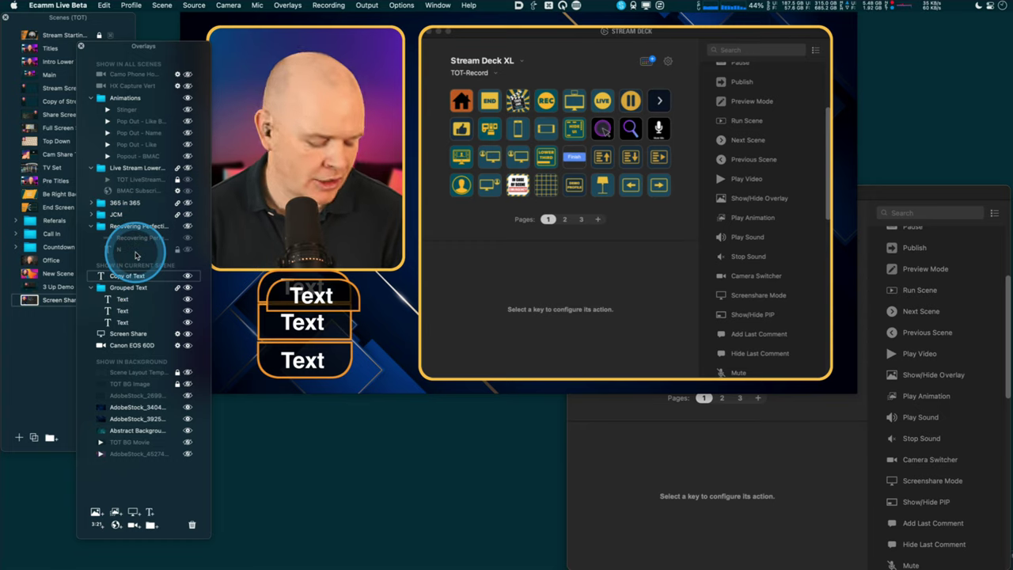
left_click_drag(132, 278, 133, 324)
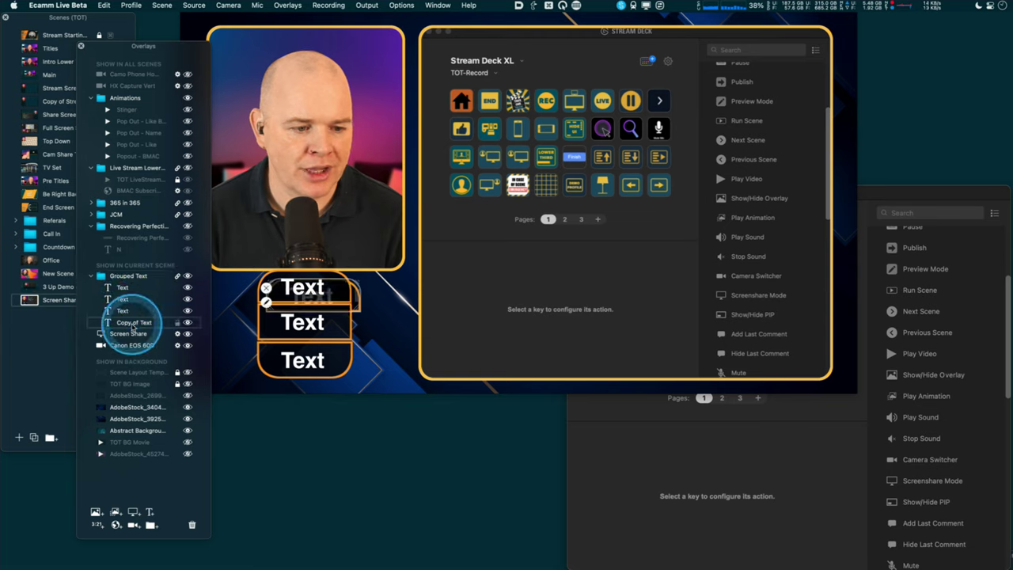
right_click(360, 303)
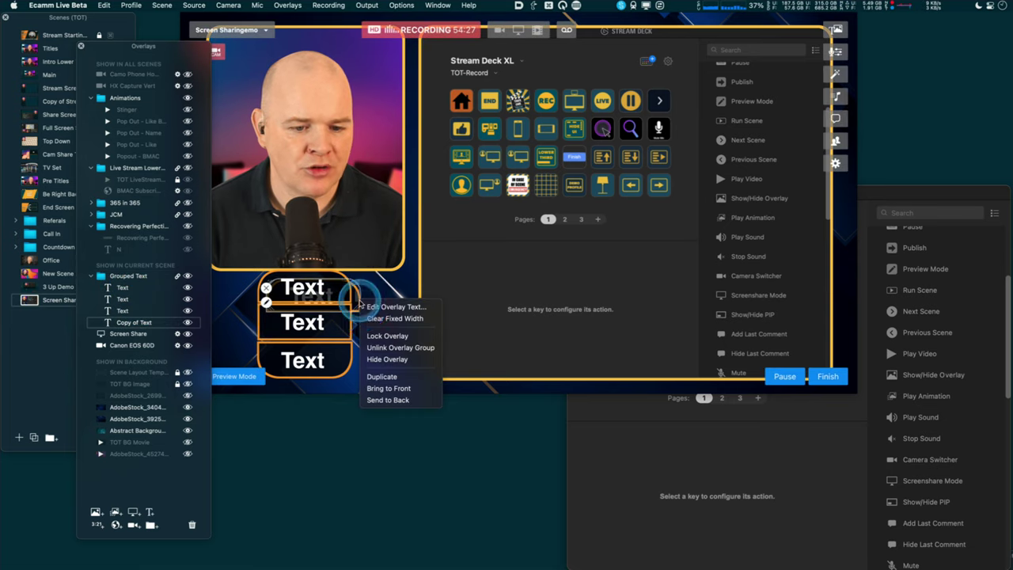
left_click(395, 394)
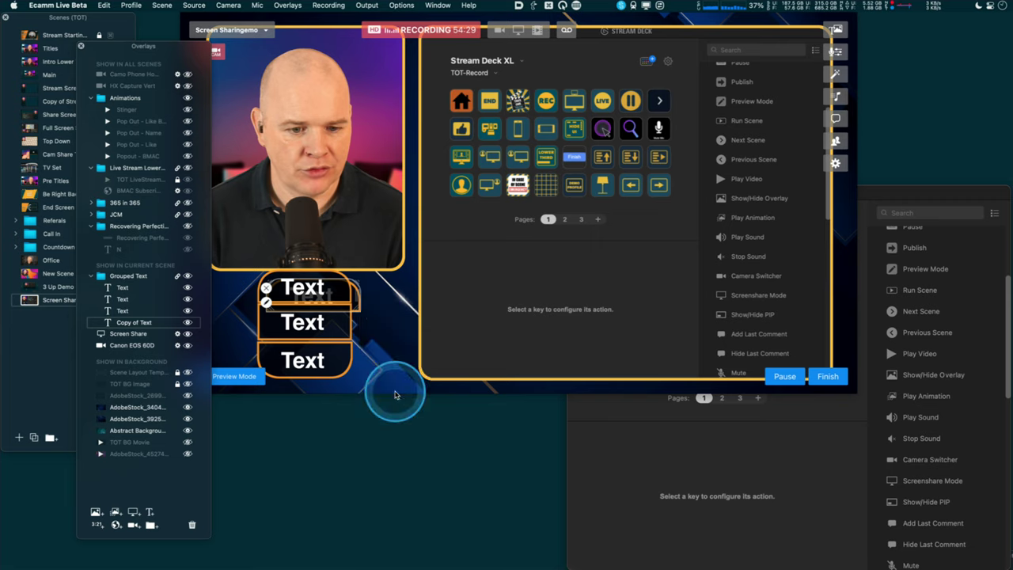
left_click(357, 300)
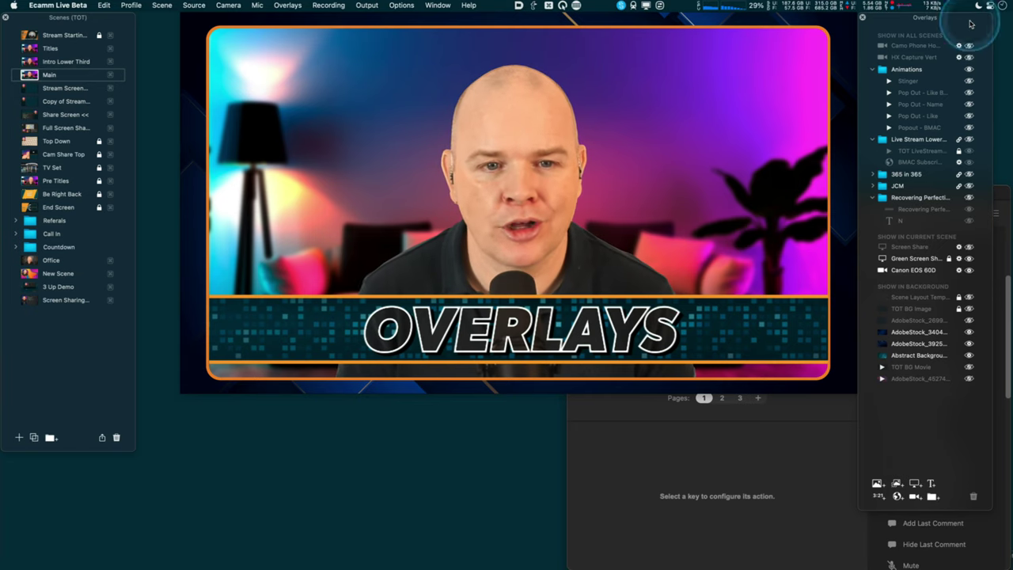
Set the Main scene's transition to Copy Machine and preview it by switching to a screen sharing scene and back.
left_click(404, 6)
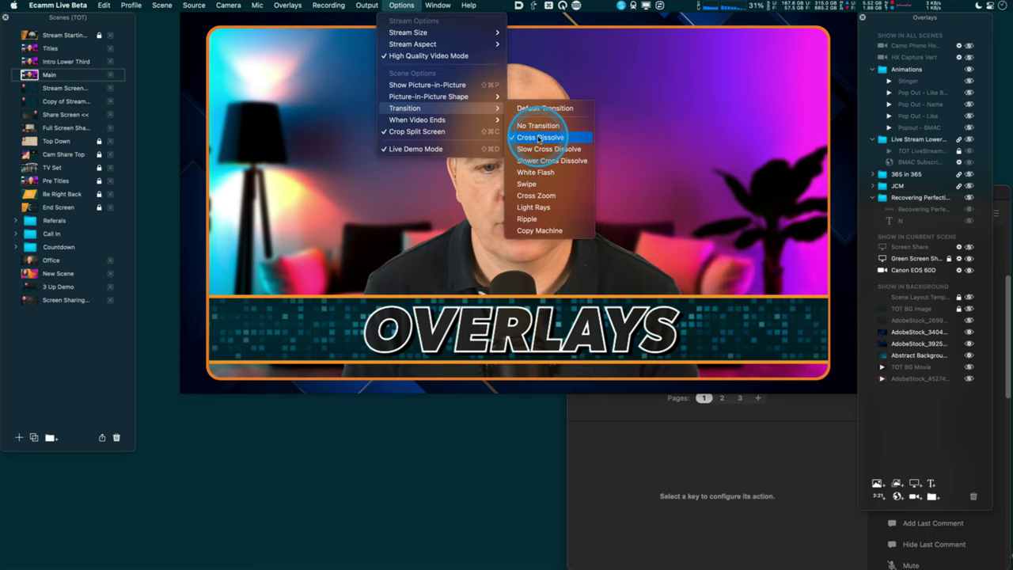
left_click(552, 231)
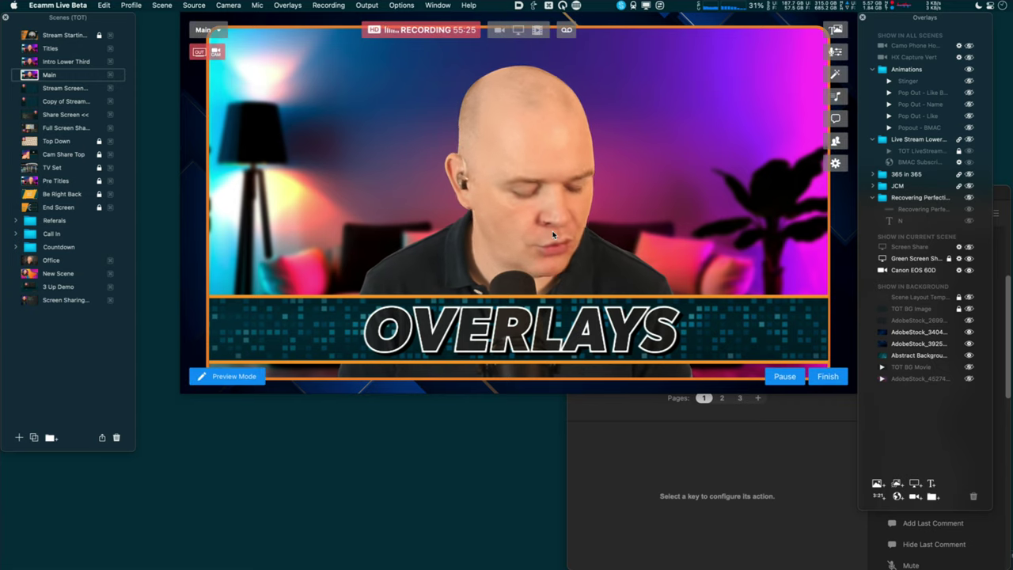
key("super+8")
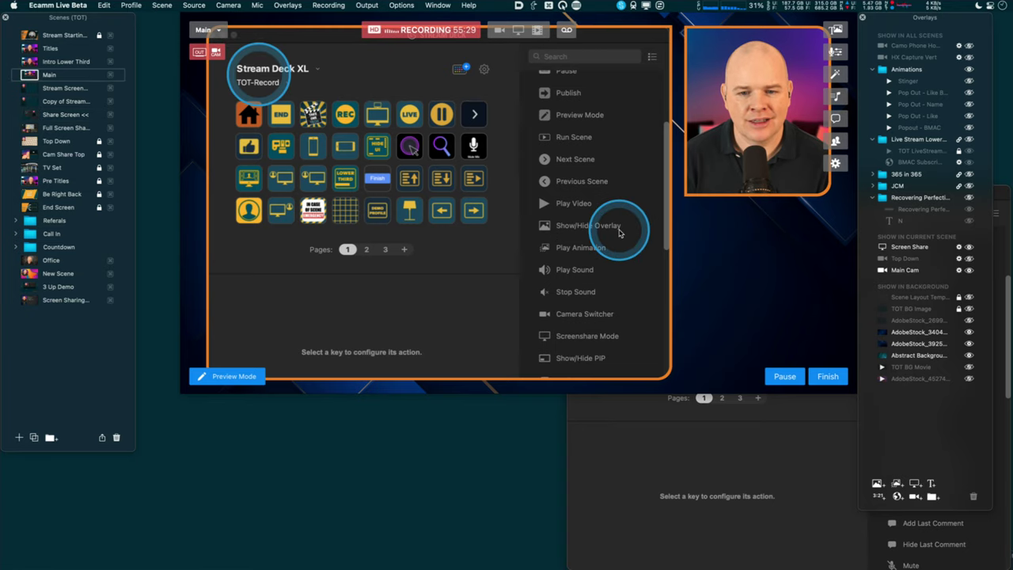
key("super+4")
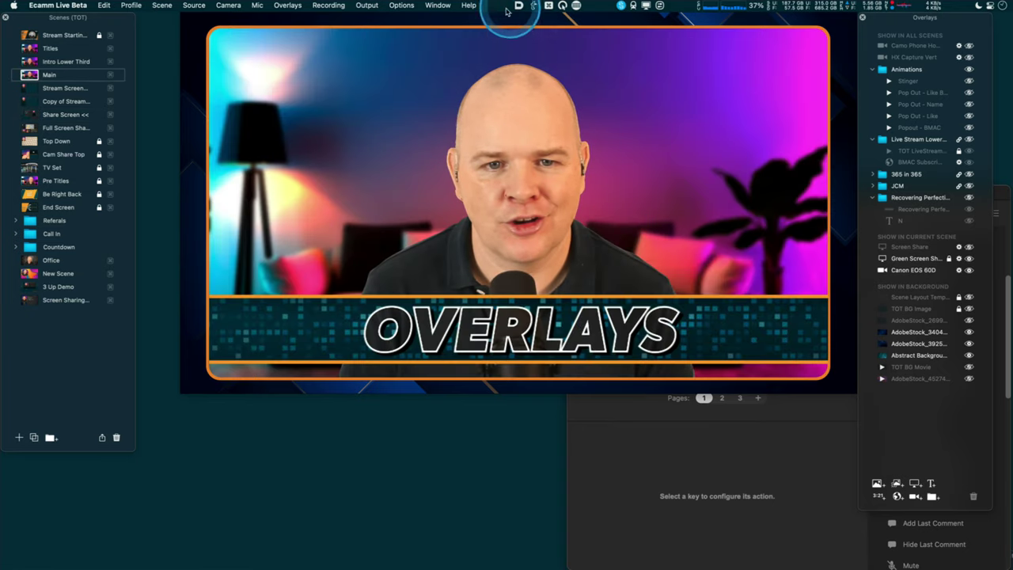
Set the Main scene's transition to Slower Cross Dissolve and preview it by switching scenes.
left_click(400, 7)
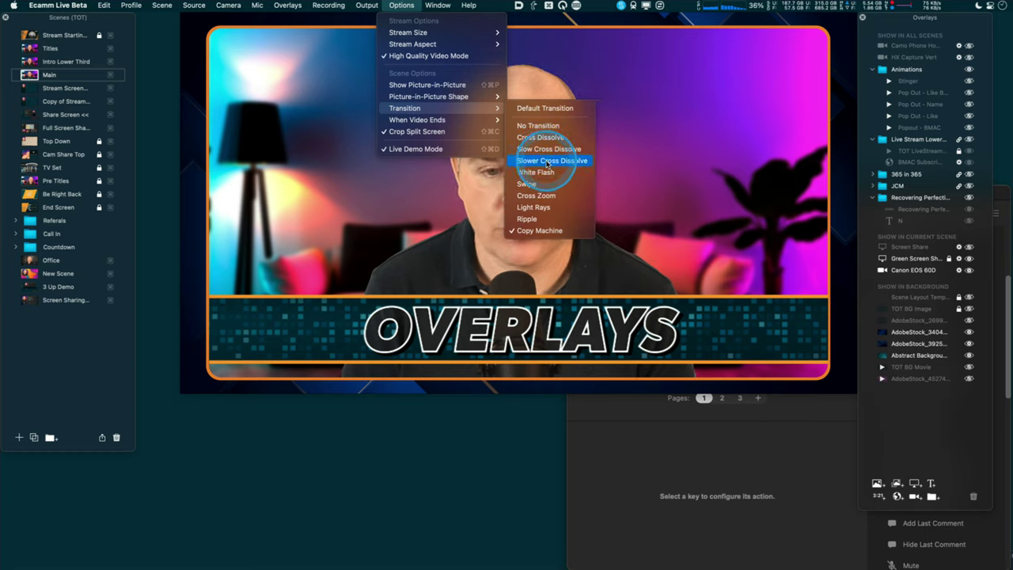
left_click(546, 162)
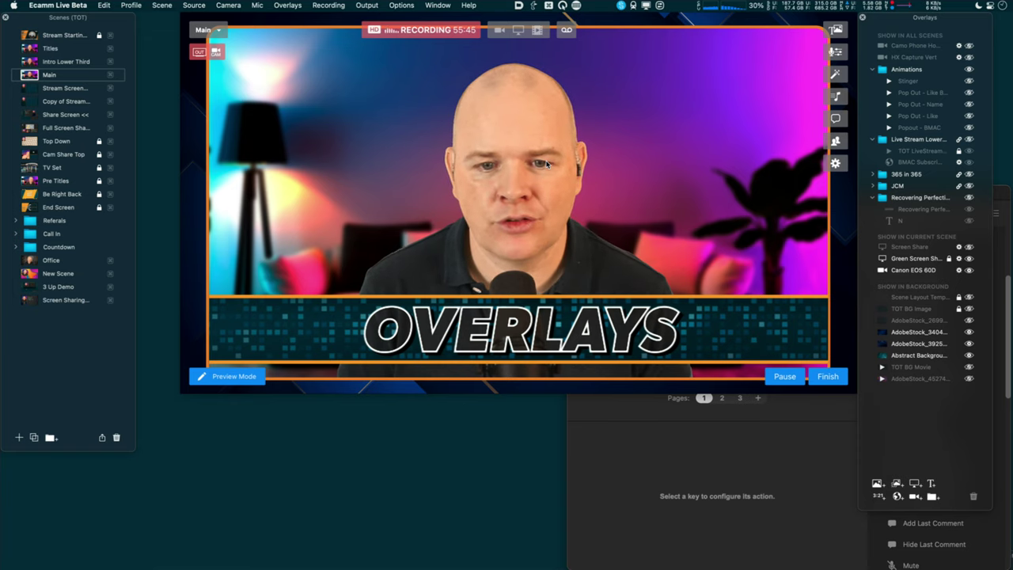
key("super+7")
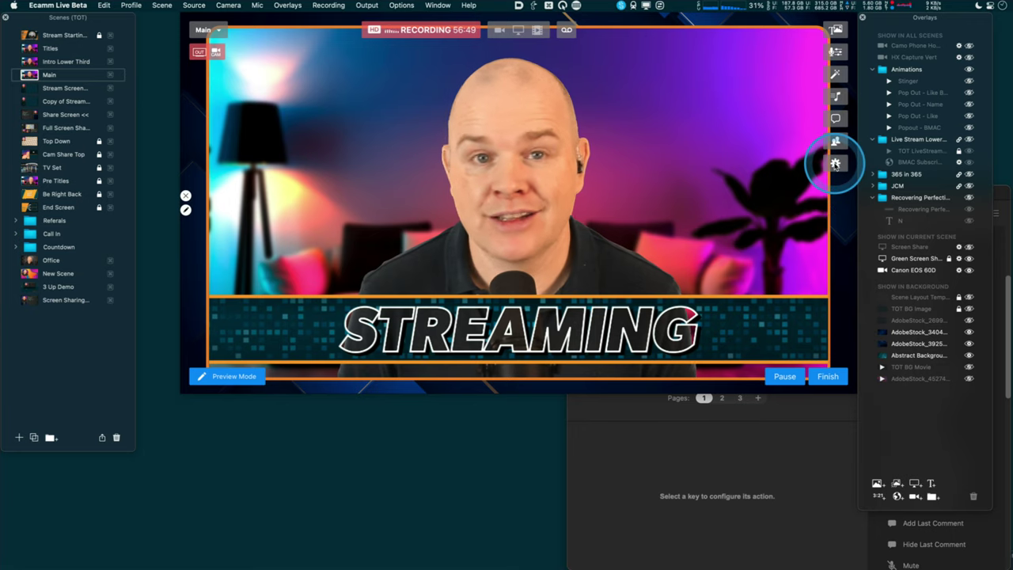
Review the Twitter latency option and the Twitch and LinkedIn ingest locations in the preferences.
left_click(835, 164)
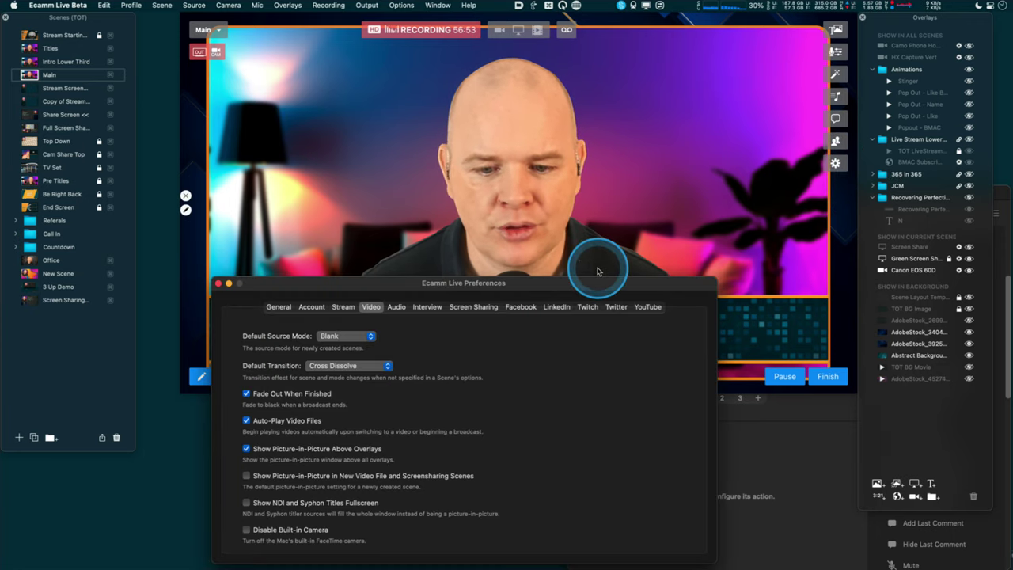
left_click(617, 307)
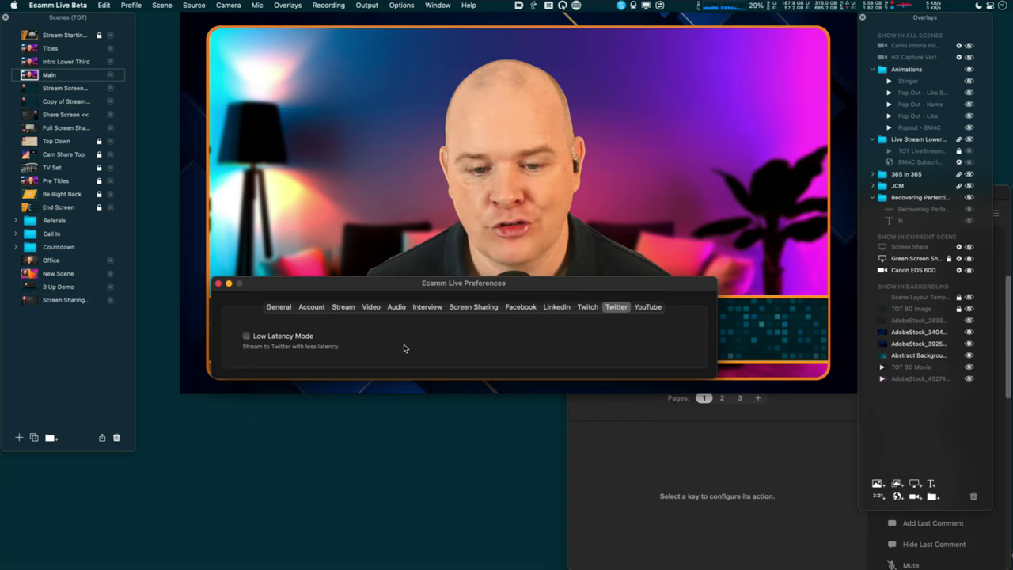
left_click(587, 307)
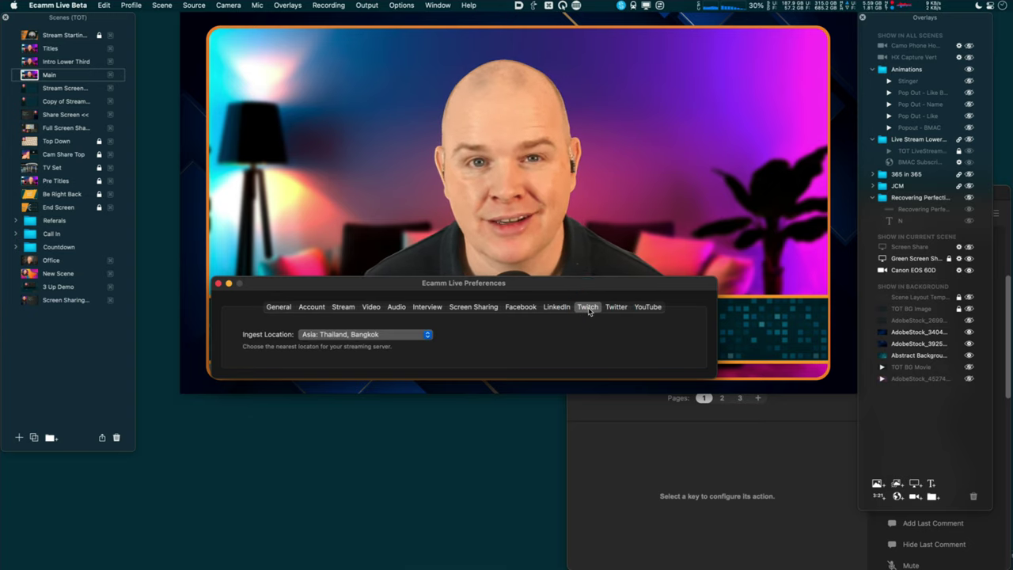
left_click(556, 307)
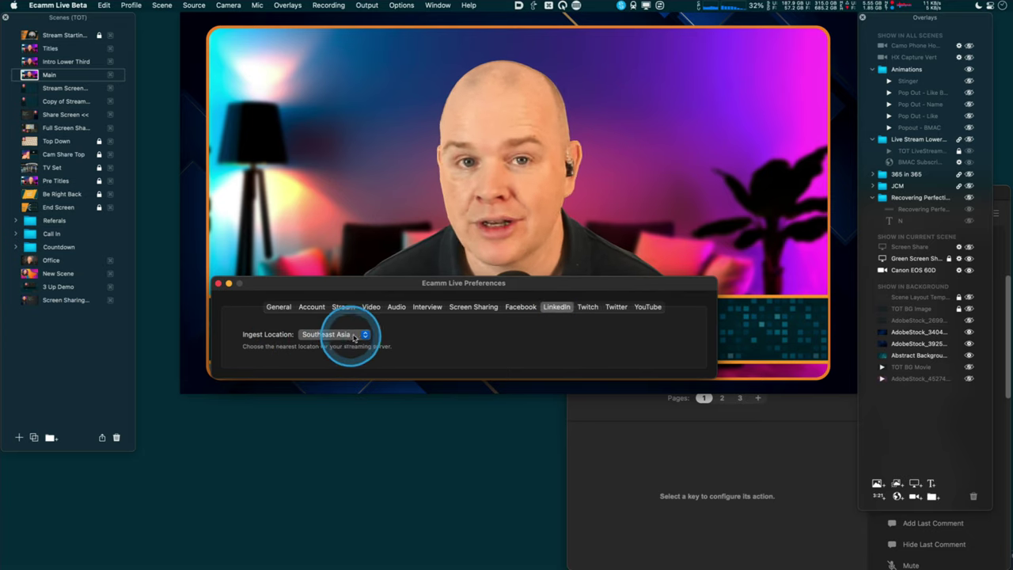
left_click(593, 309)
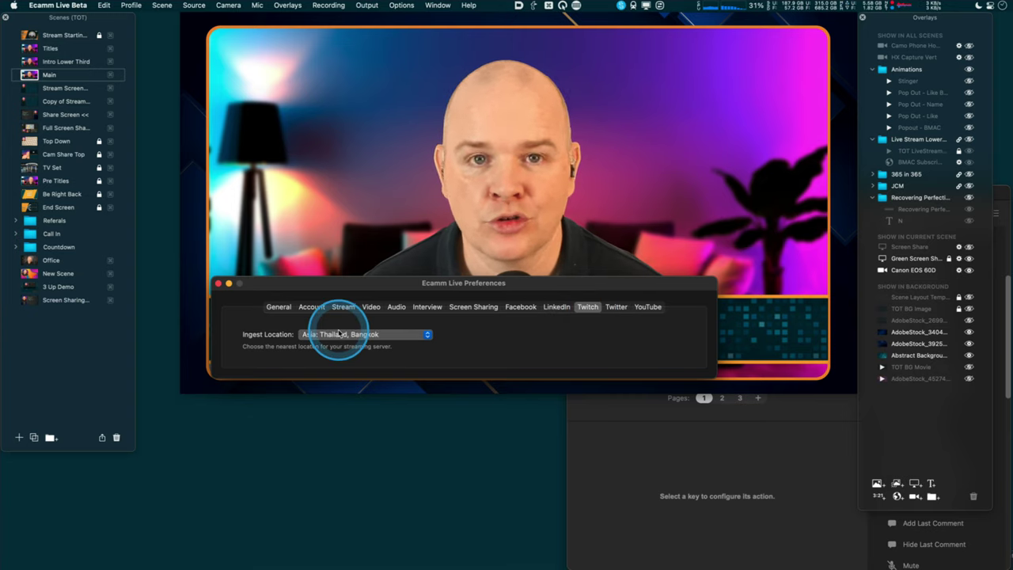
left_click(219, 285)
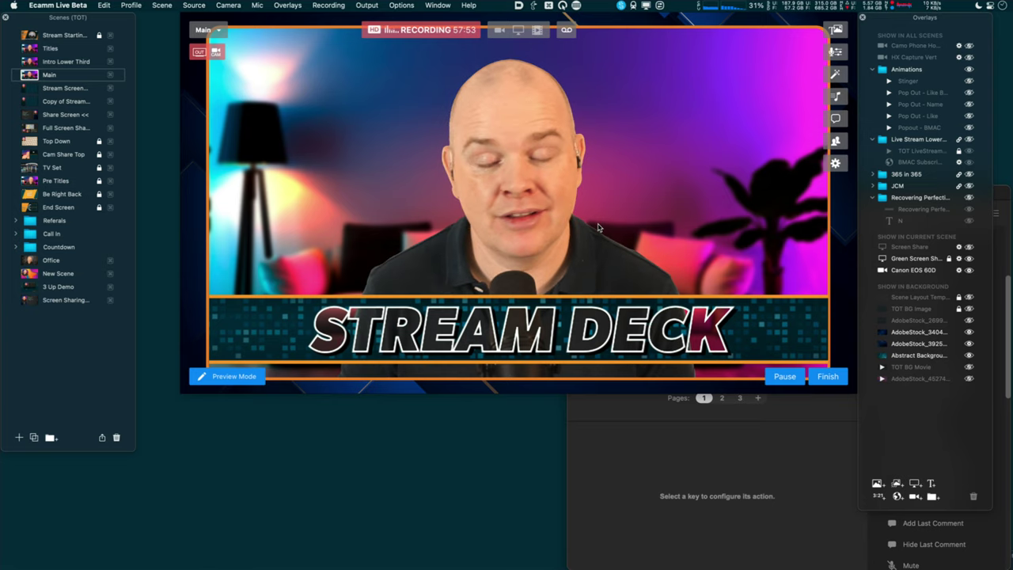
Switch to the Stream Deck app and present its window in a screen sharing scene with the host camera.
left_click(703, 419)
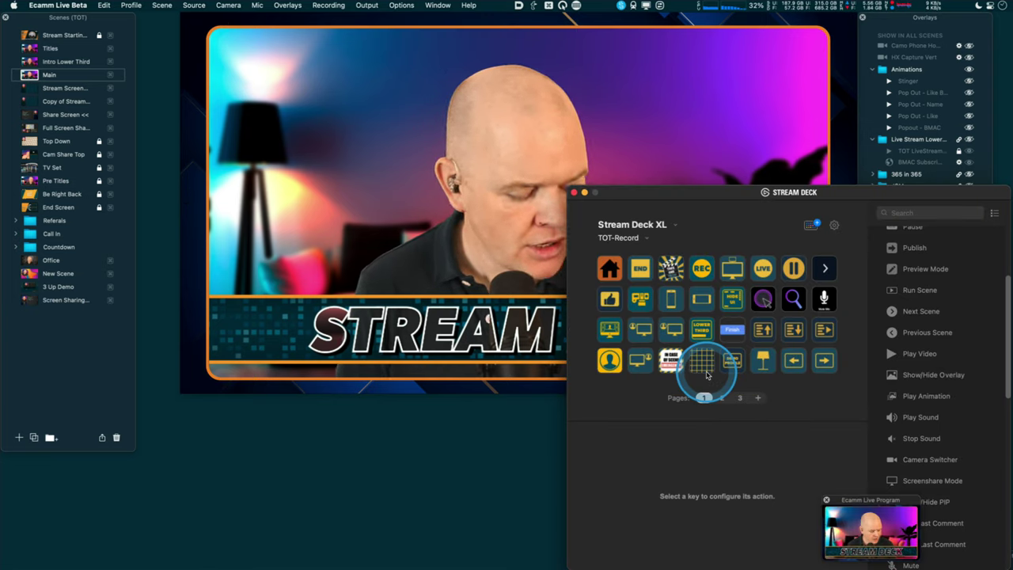
key("super+7")
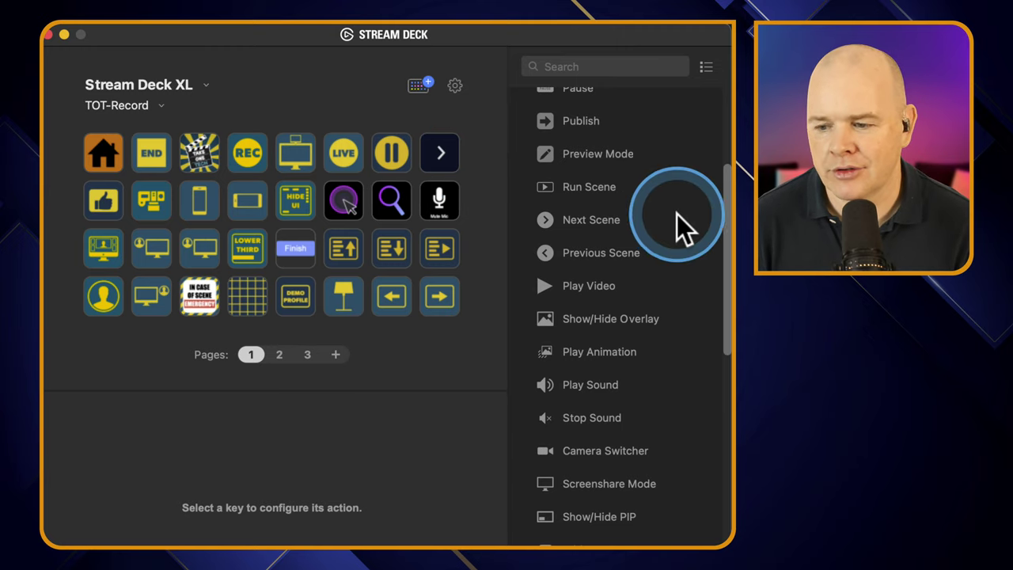
Review the Ecamm Live actions available for Stream Deck keys, from Go Live through Previous PDF Page.
left_click_drag(726, 239, 725, 194)
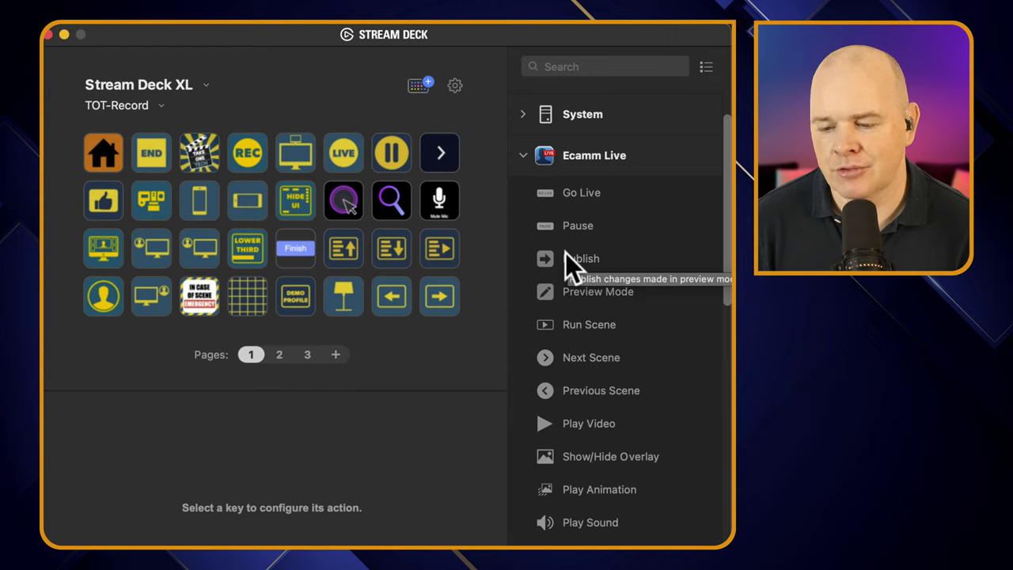
left_click_drag(723, 199, 727, 330)
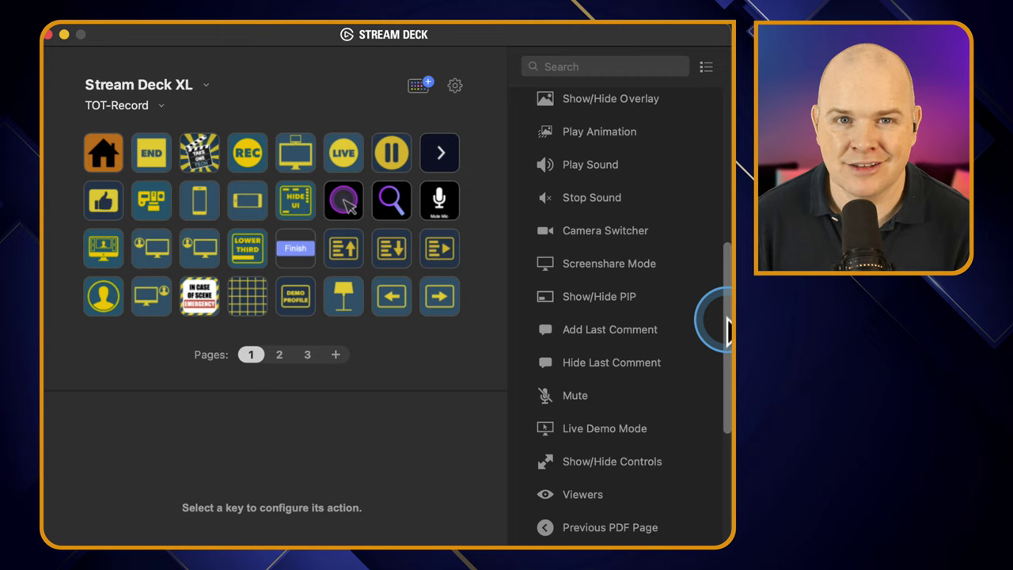
left_click_drag(727, 331, 728, 254)
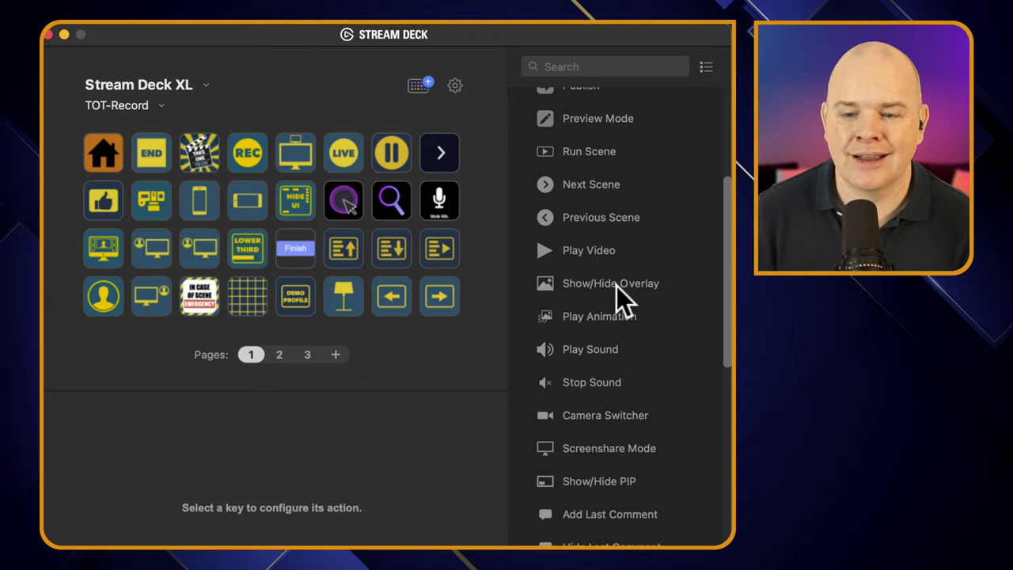
Bring up Ecamm Live's Overlays window and move it clear of the shared Stream Deck image.
left_click(662, 282)
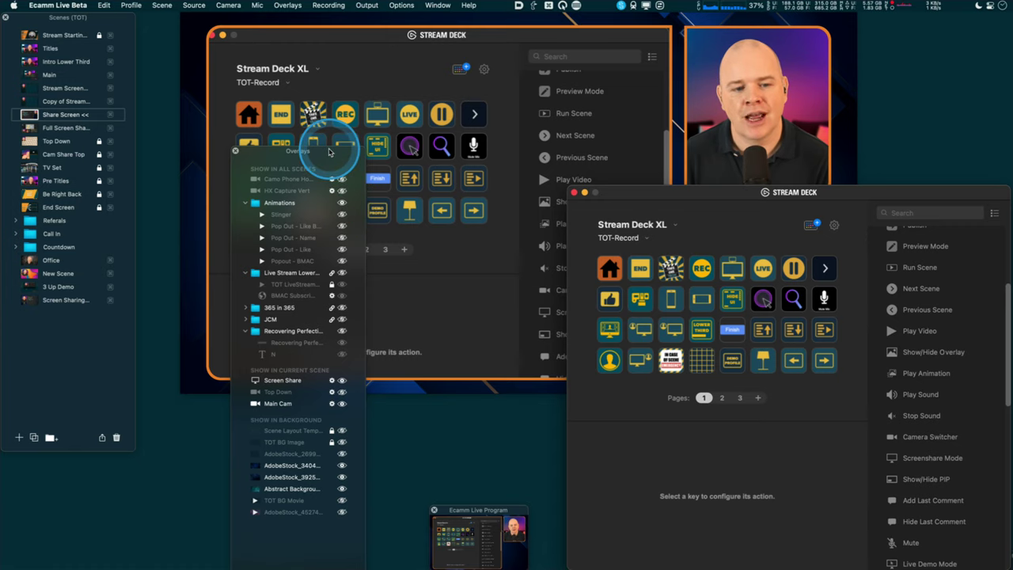
left_click_drag(330, 152, 960, 84)
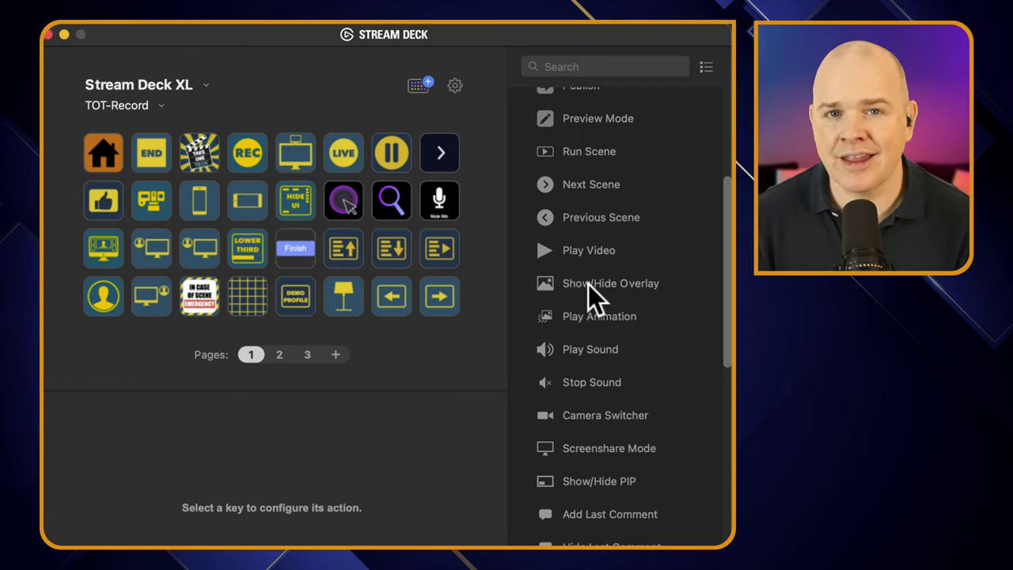
Examine the Ecamm Live actions from Show/Hide Overlay through Live Demo Mode to Add Guest Right.
left_click_drag(587, 284, 563, 312)
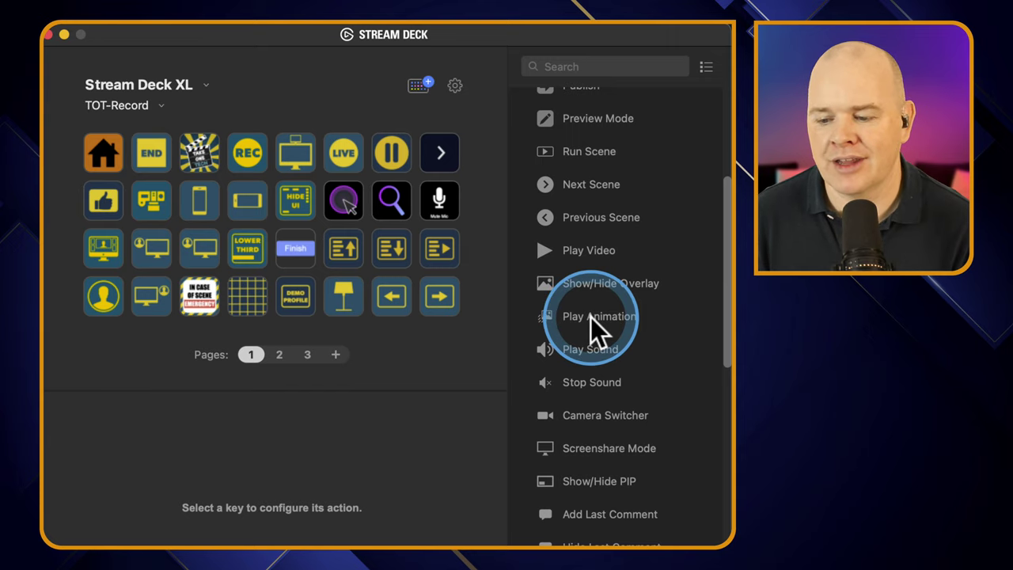
scroll(590, 350, "down", 3)
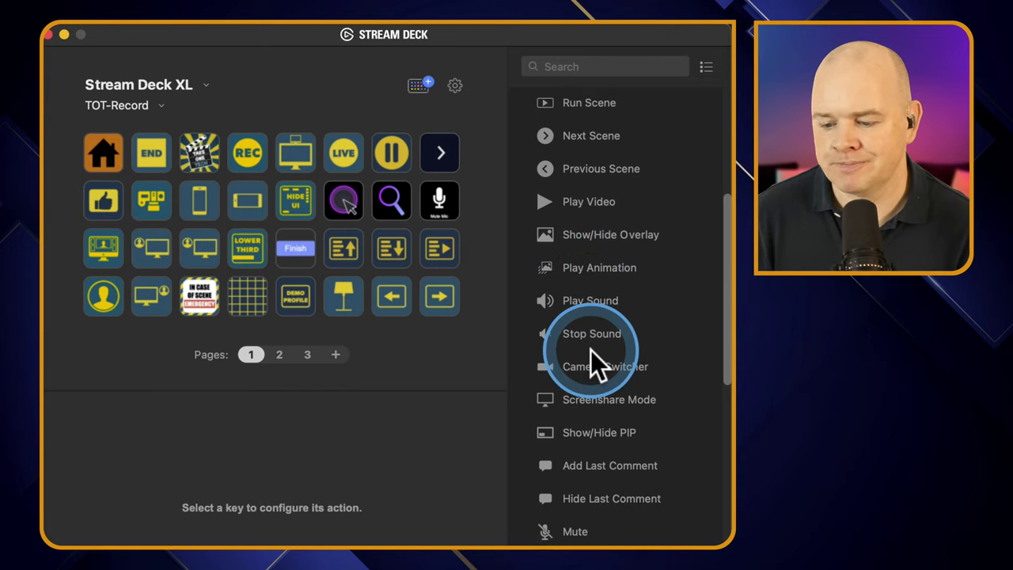
scroll(590, 350, "down", 6)
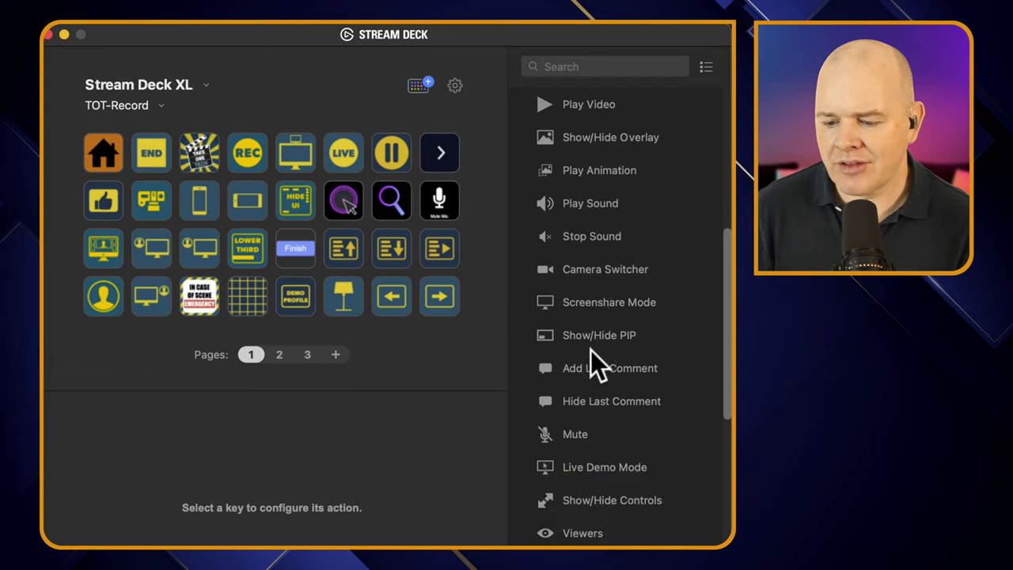
scroll(591, 350, "down", 5)
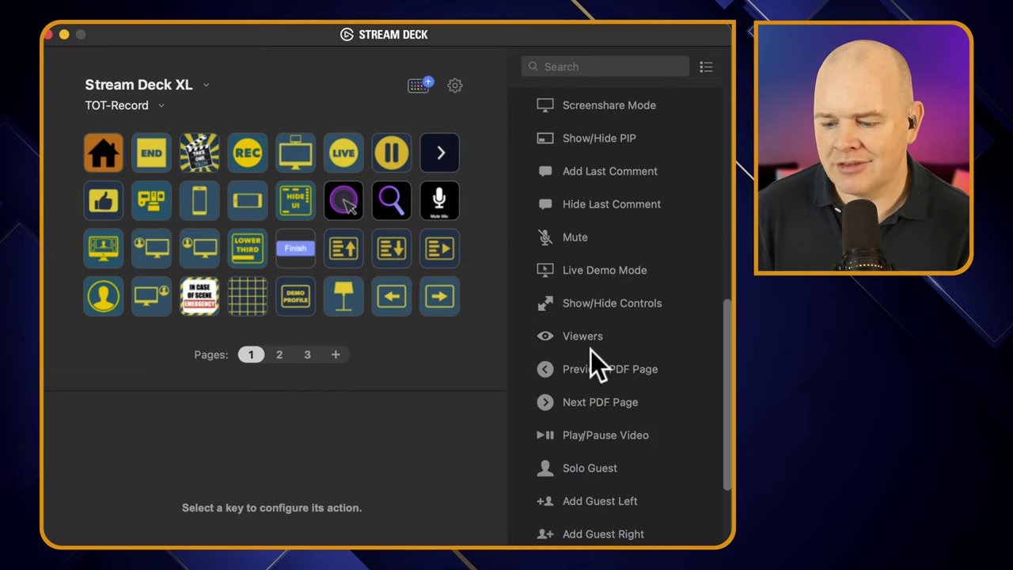
left_click_drag(593, 355, 571, 283)
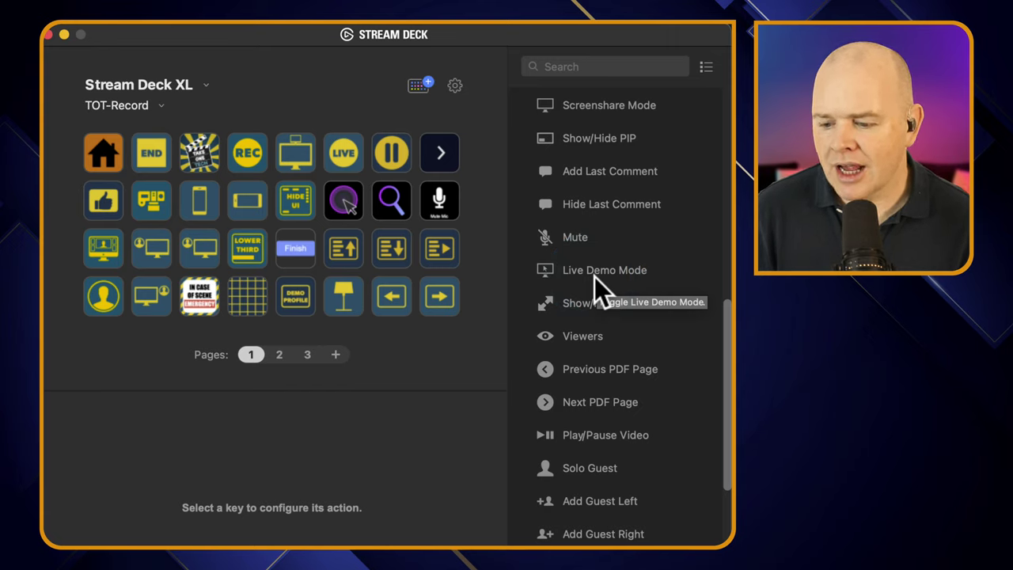
scroll(595, 277, "down", 2)
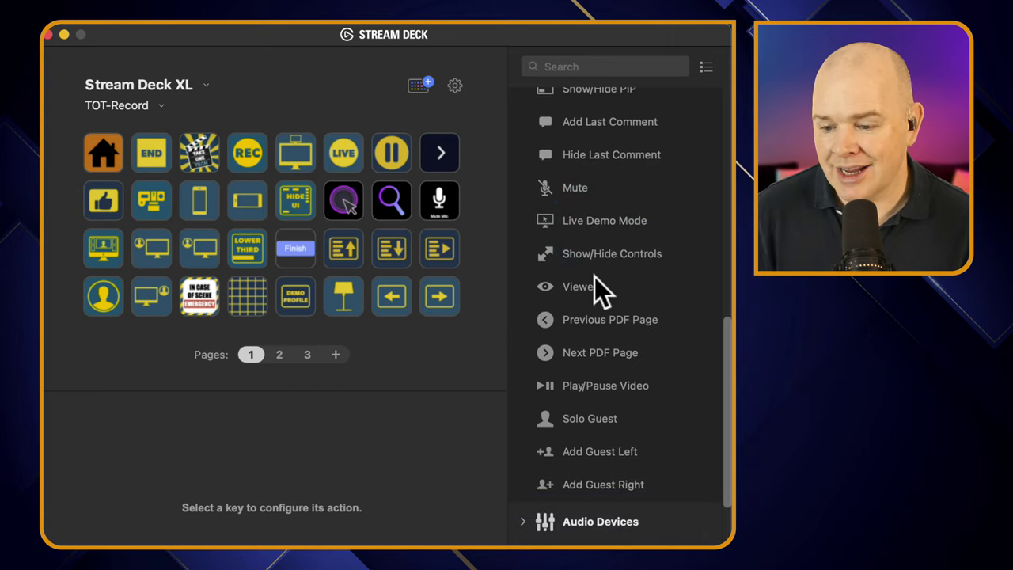
Reposition the Stream Deck window so its keys and action list fit within the shared screen frame.
left_click_drag(477, 34, 436, 32)
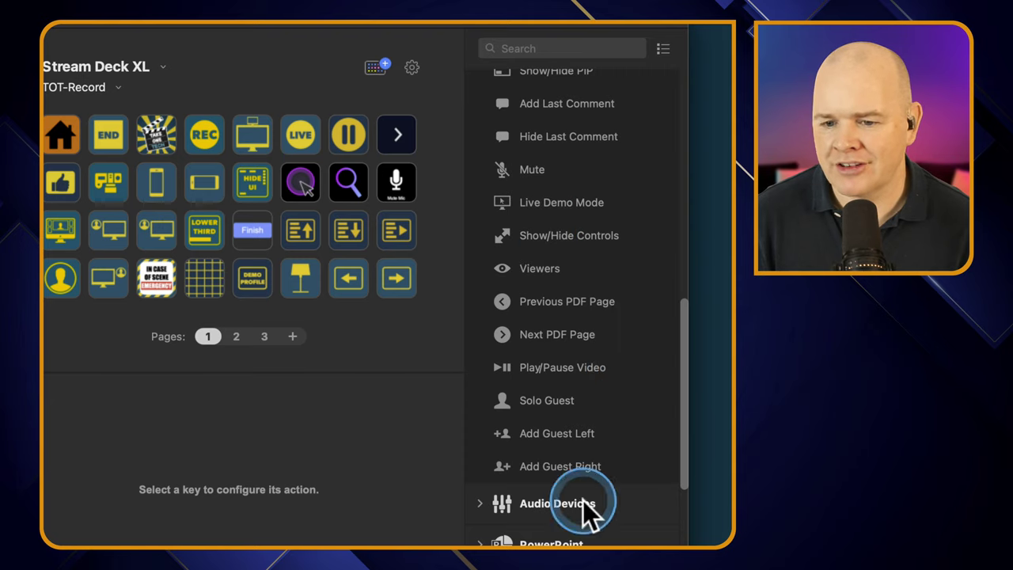
left_click_drag(143, 30, 196, 14)
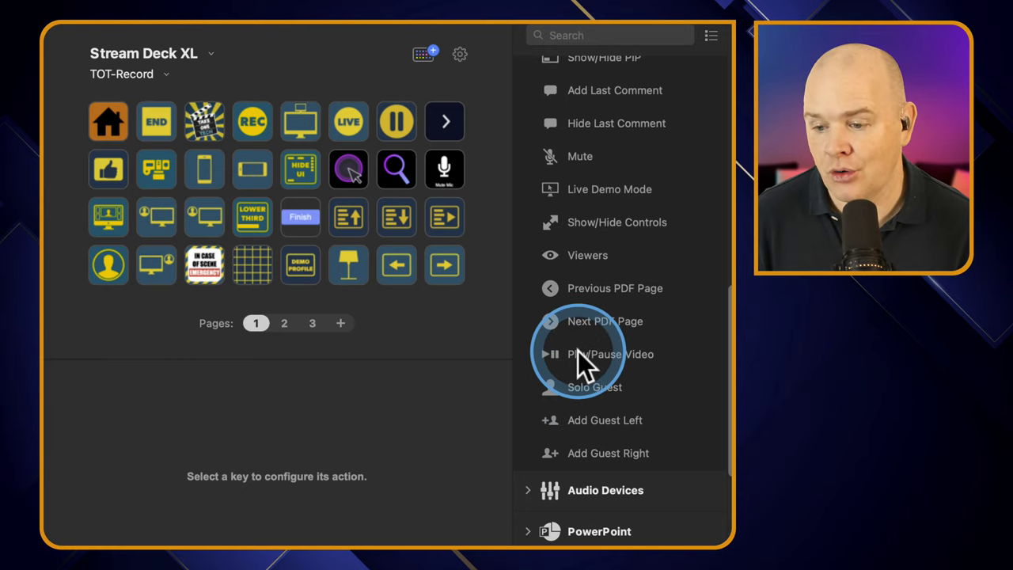
Look back through the Ecamm Live actions up to Go Live and down again to the Mute action.
scroll(578, 354, "up", 3)
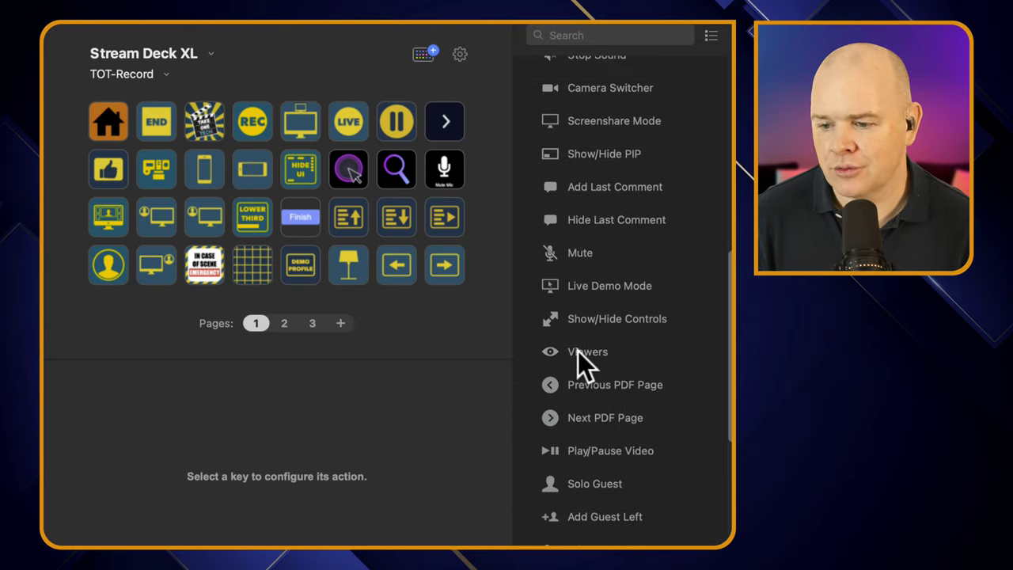
scroll(578, 351, "up", 1)
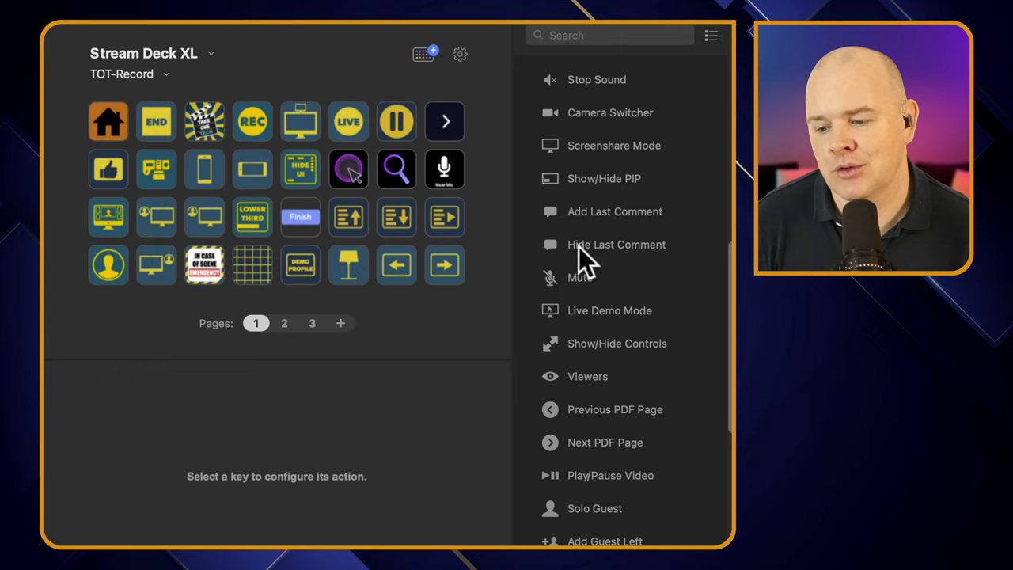
left_click_drag(578, 263, 581, 288)
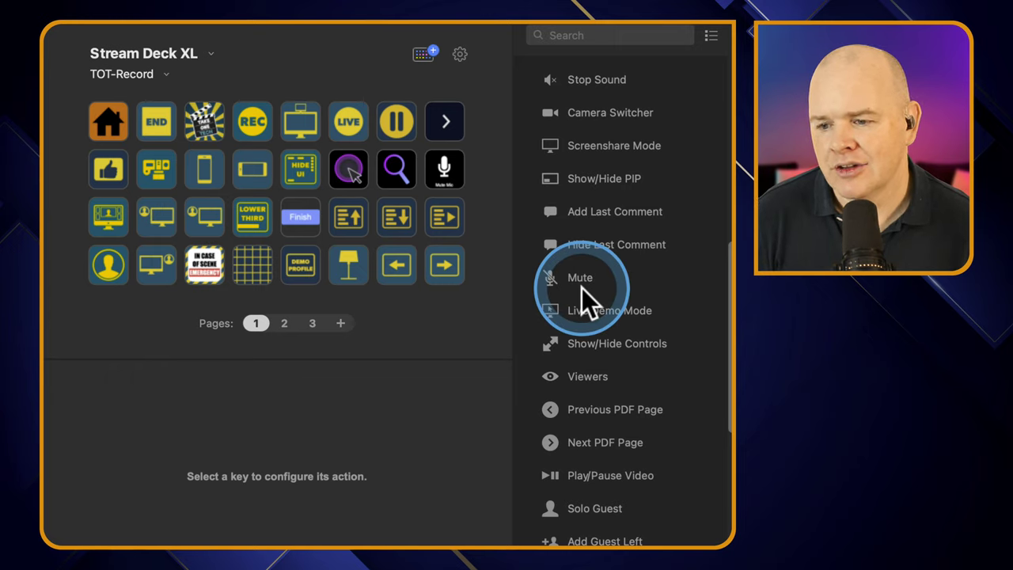
scroll(582, 288, "up", 3)
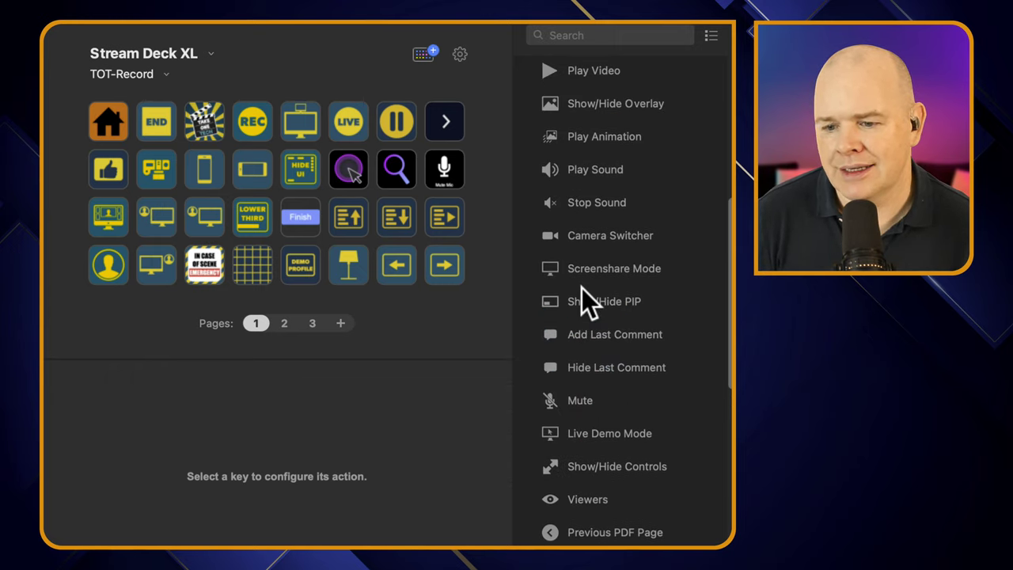
scroll(582, 288, "up", 3)
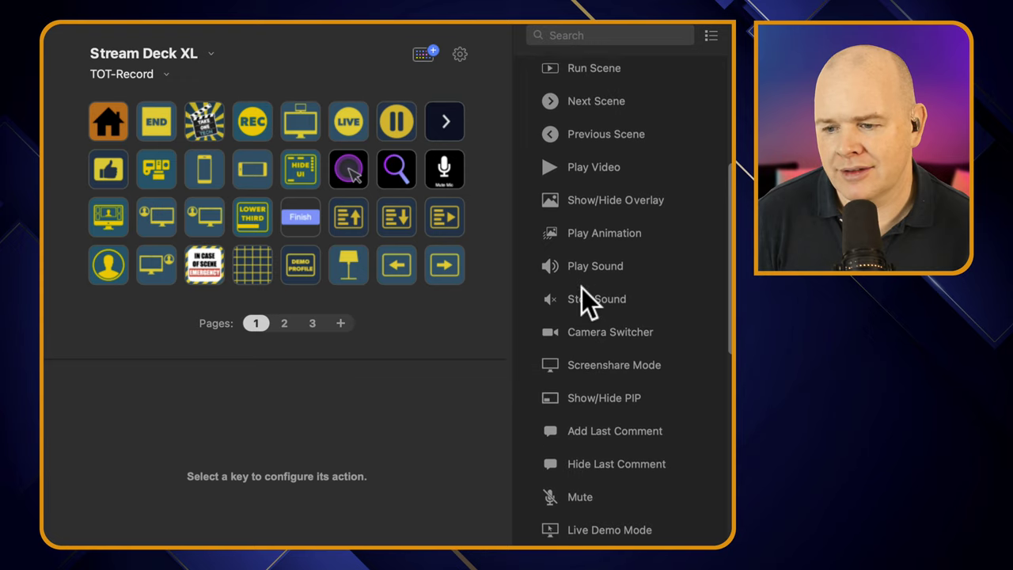
scroll(582, 288, "up", 4)
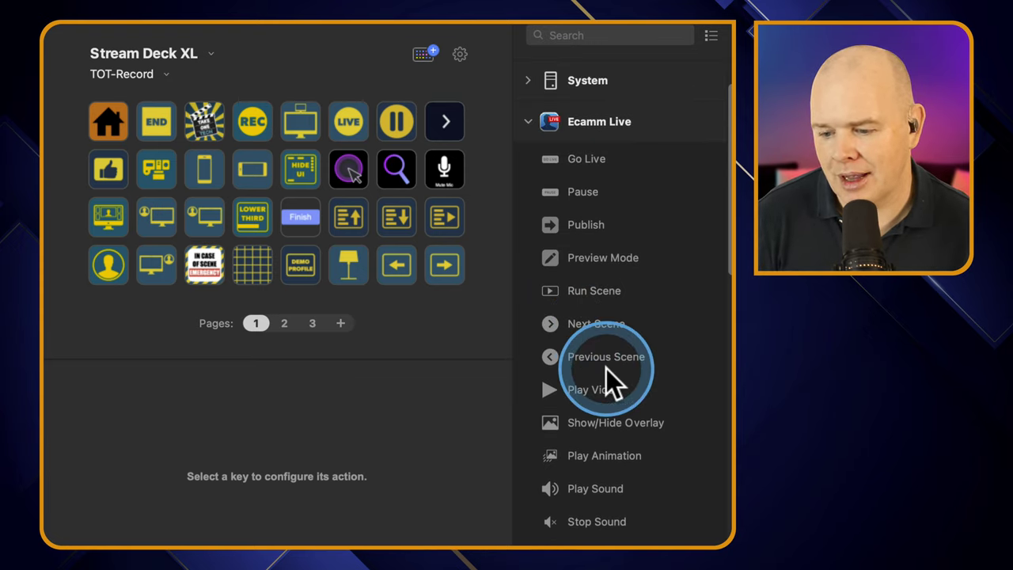
scroll(606, 368, "down", 2)
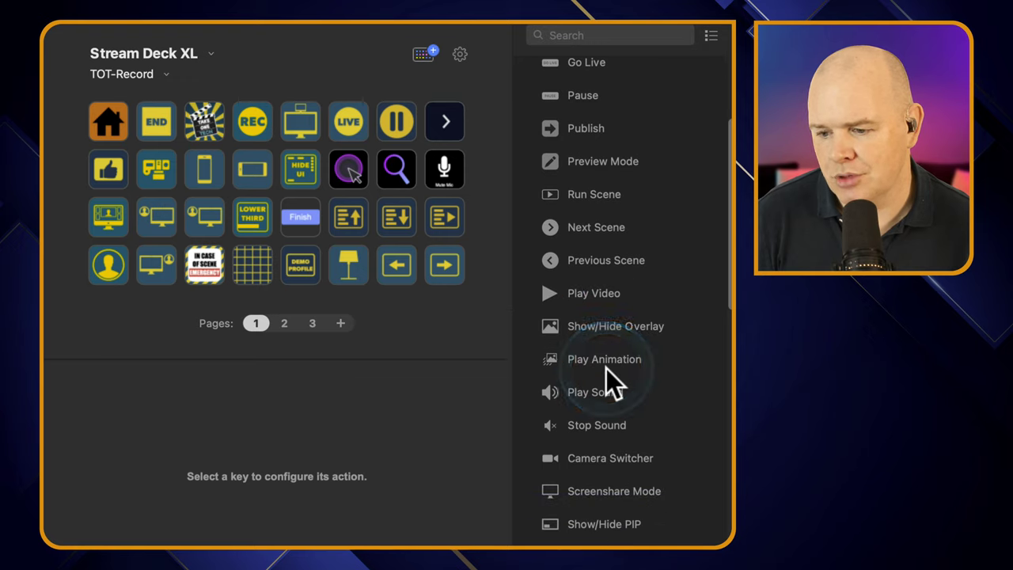
scroll(717, 261, "down", 2)
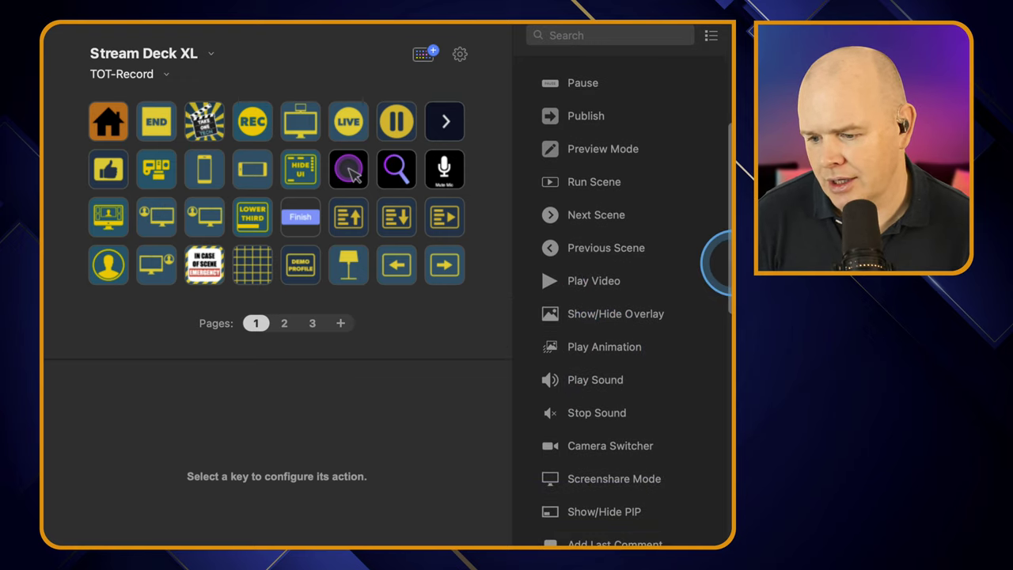
scroll(726, 269, "down", 4)
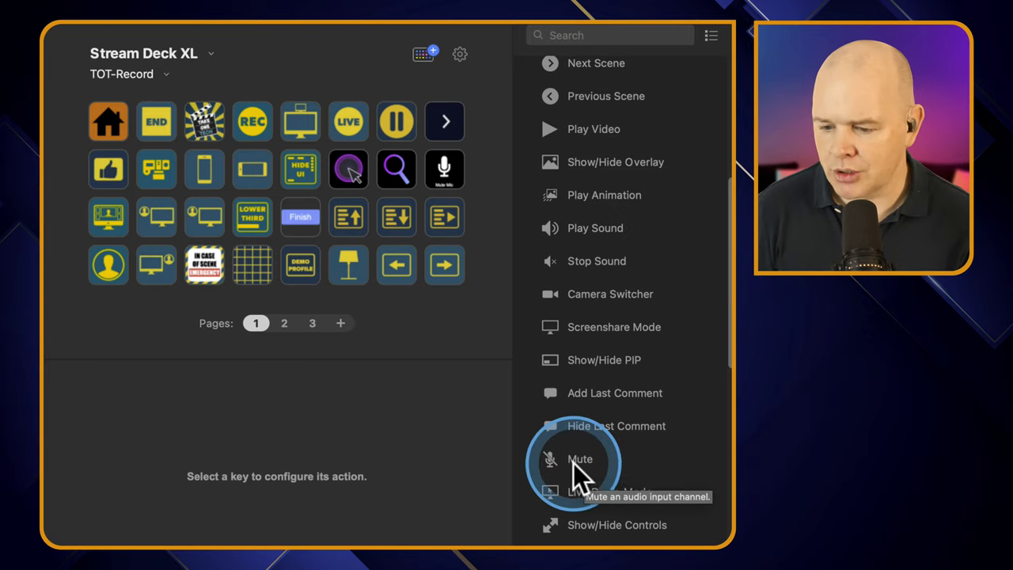
Inspect the Mute Mic key's settings and its selectable audio channels, leaving the choice on Primary Mic.
left_click_drag(573, 463, 449, 172)
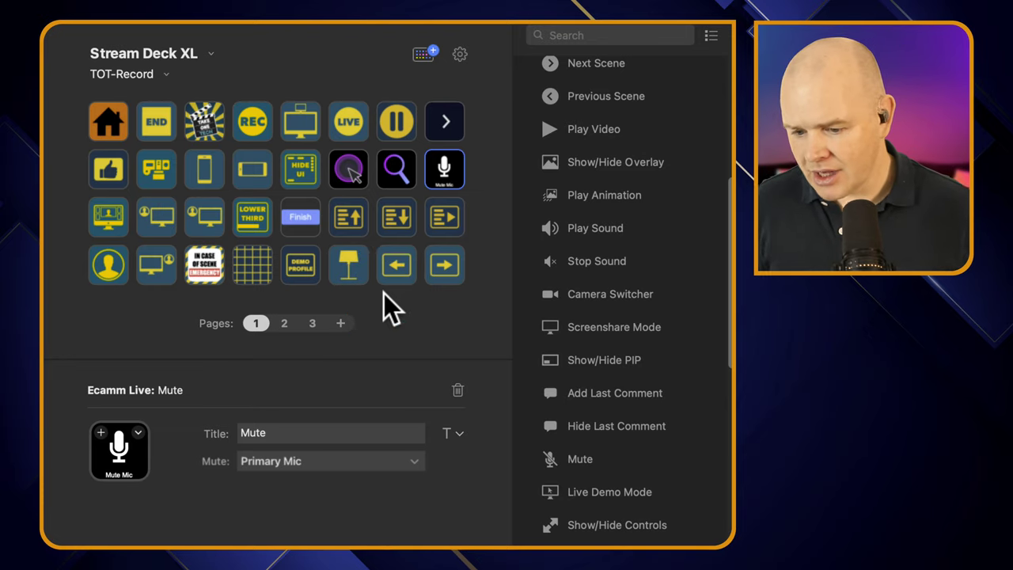
left_click(413, 459)
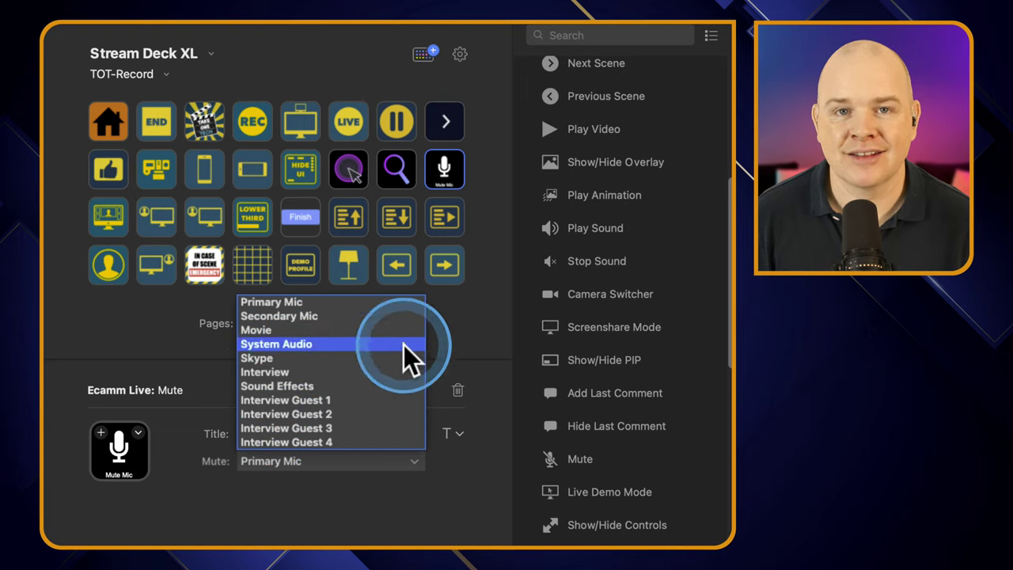
left_click(496, 313)
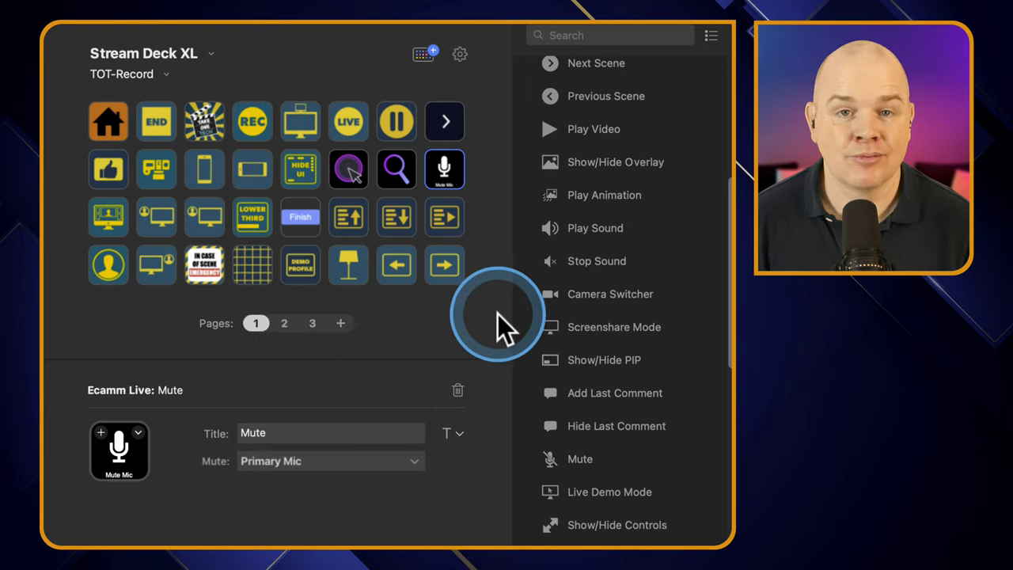